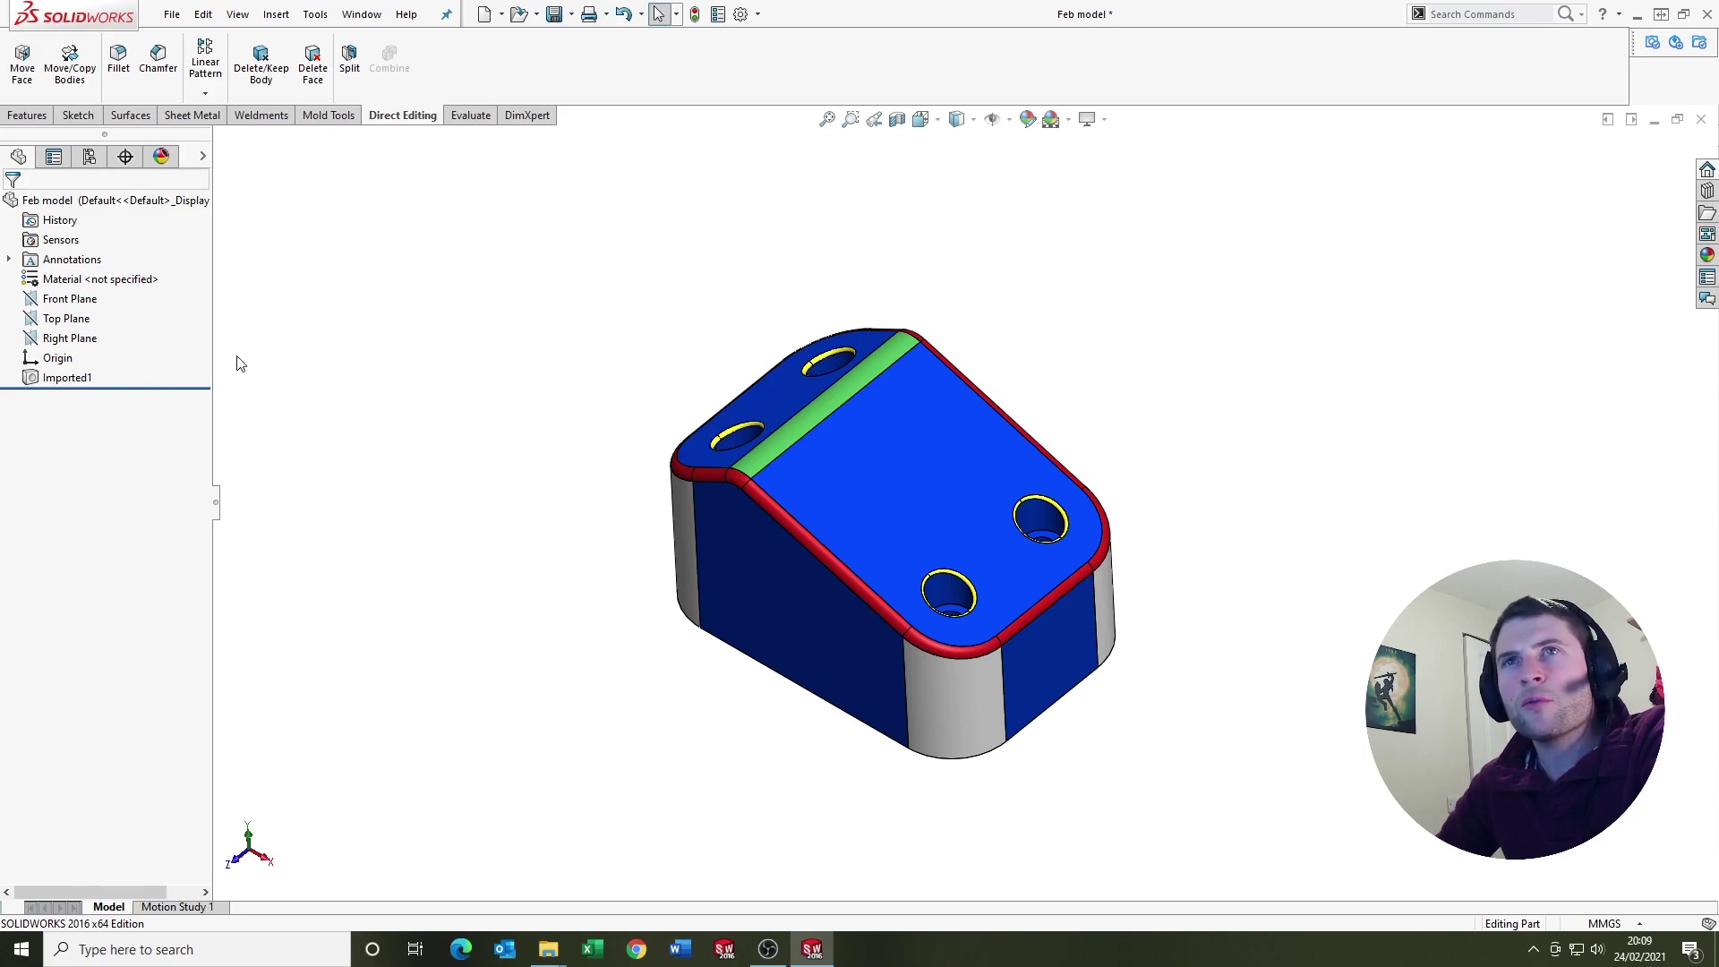
# Run Import Diagnostics on the imported body, heal all faulty faces and accept the repair
pyautogui.rightClick(68, 377)
pyautogui.click(120, 411)
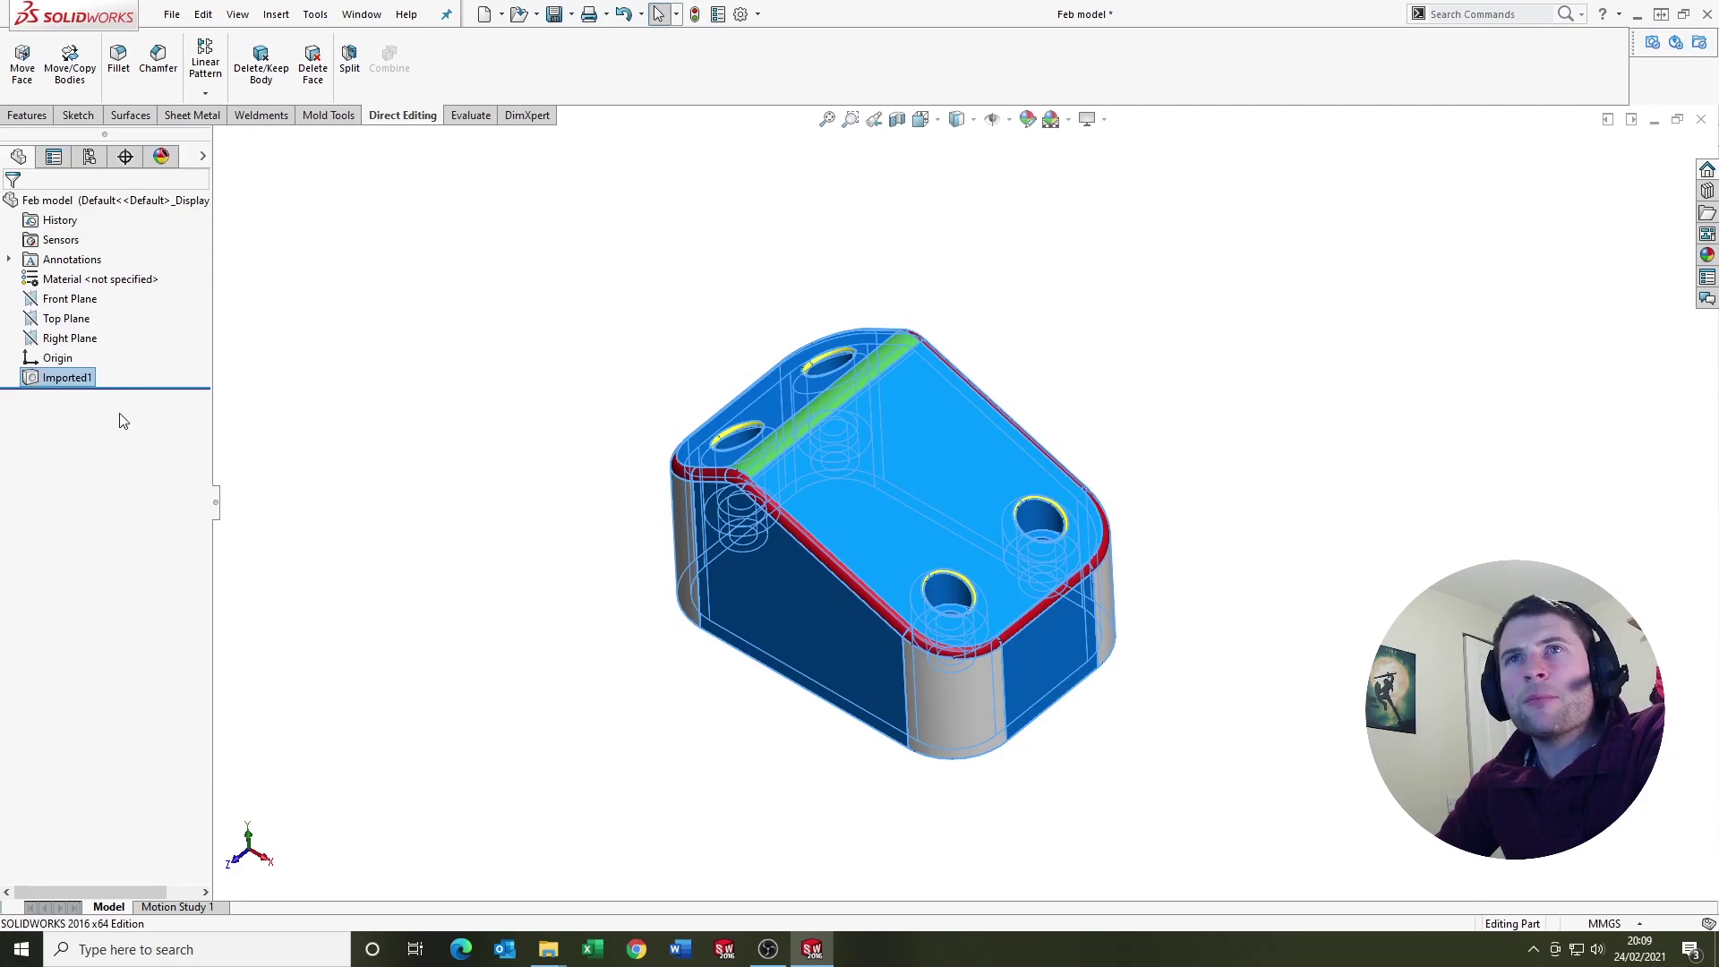
pyautogui.click(71, 399)
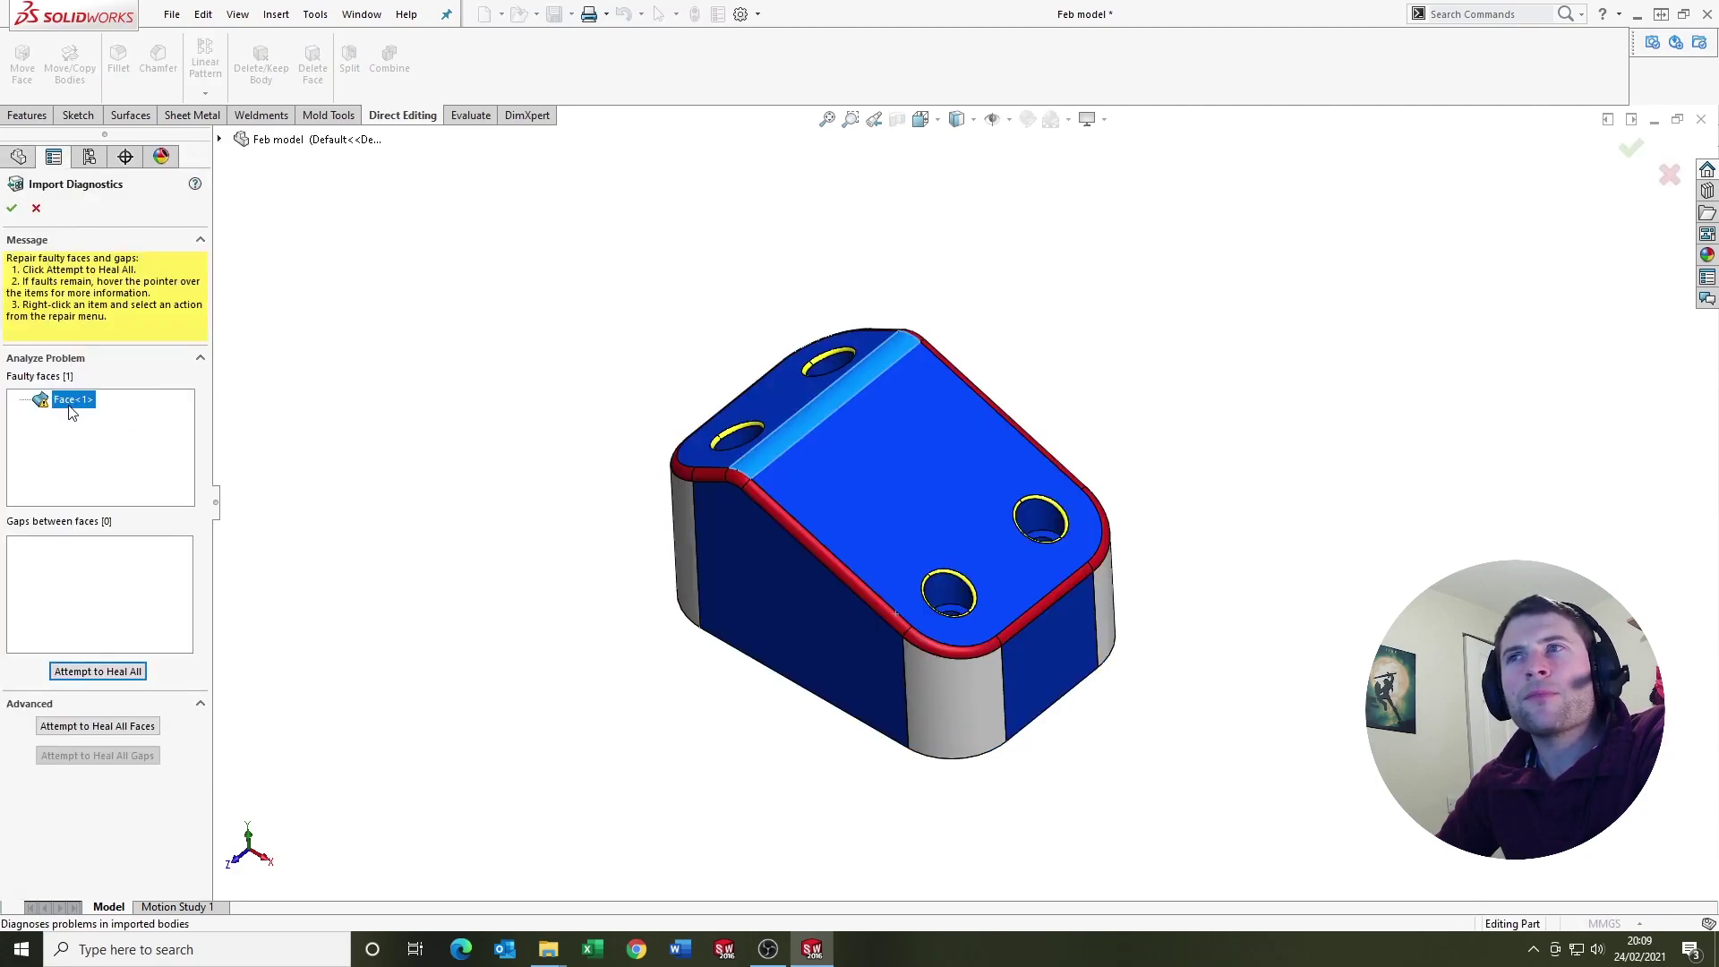
pyautogui.click(101, 671)
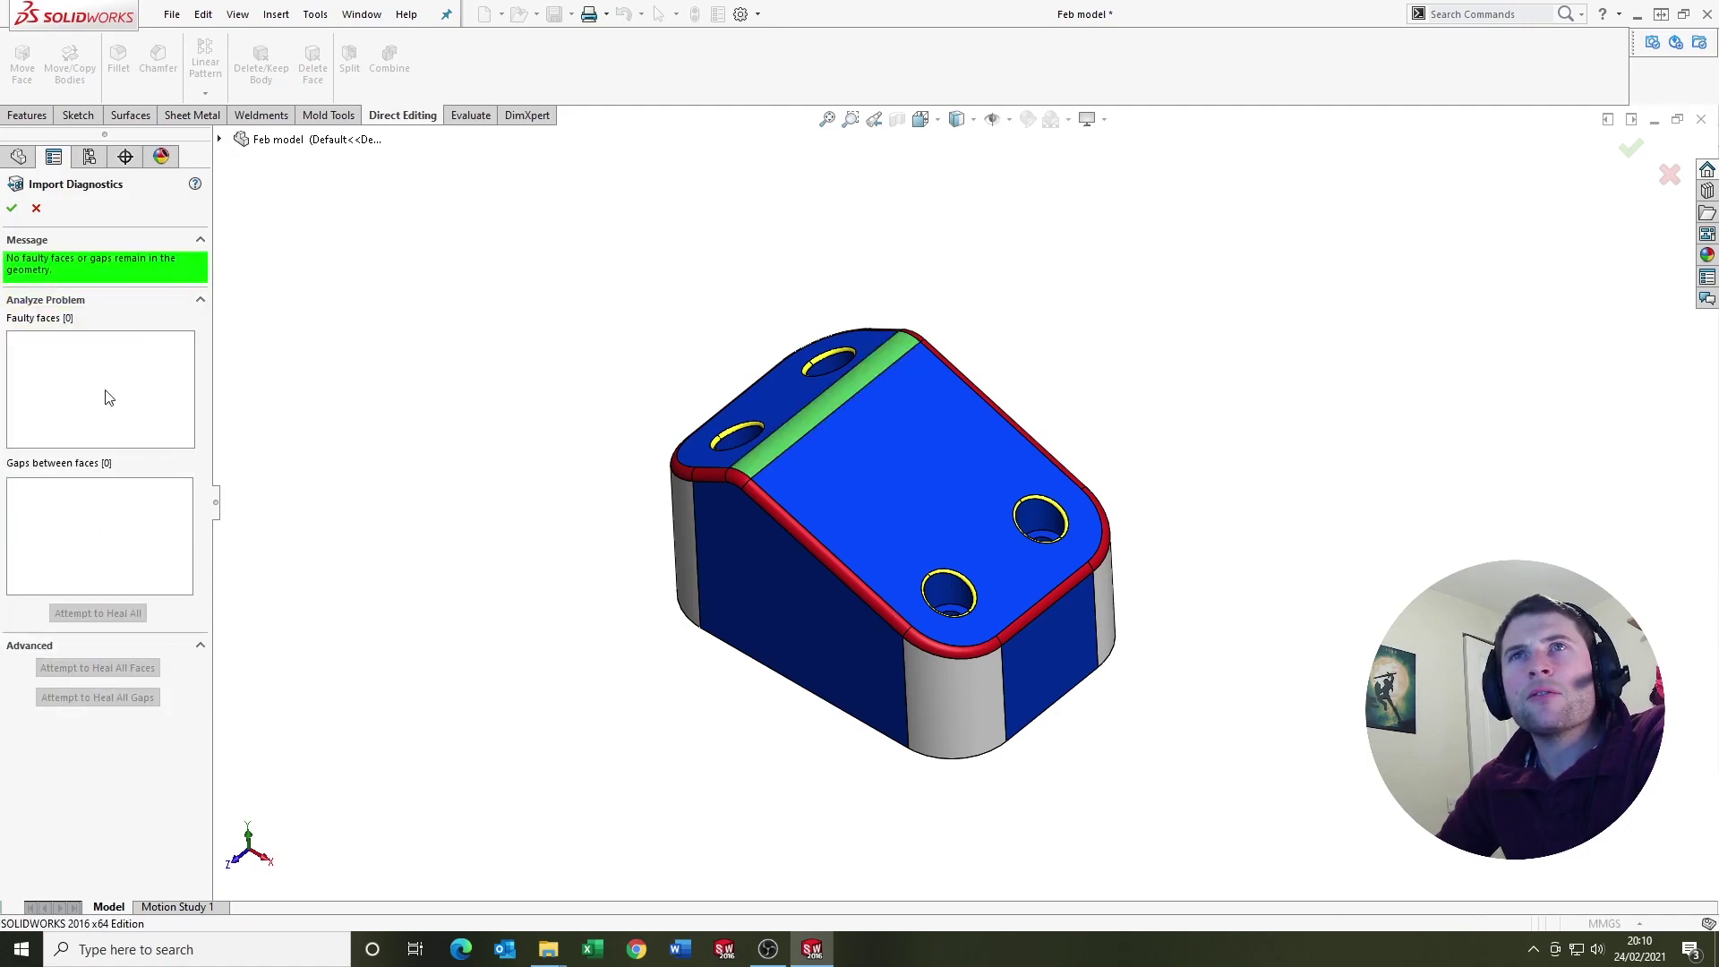
pyautogui.click(10, 207)
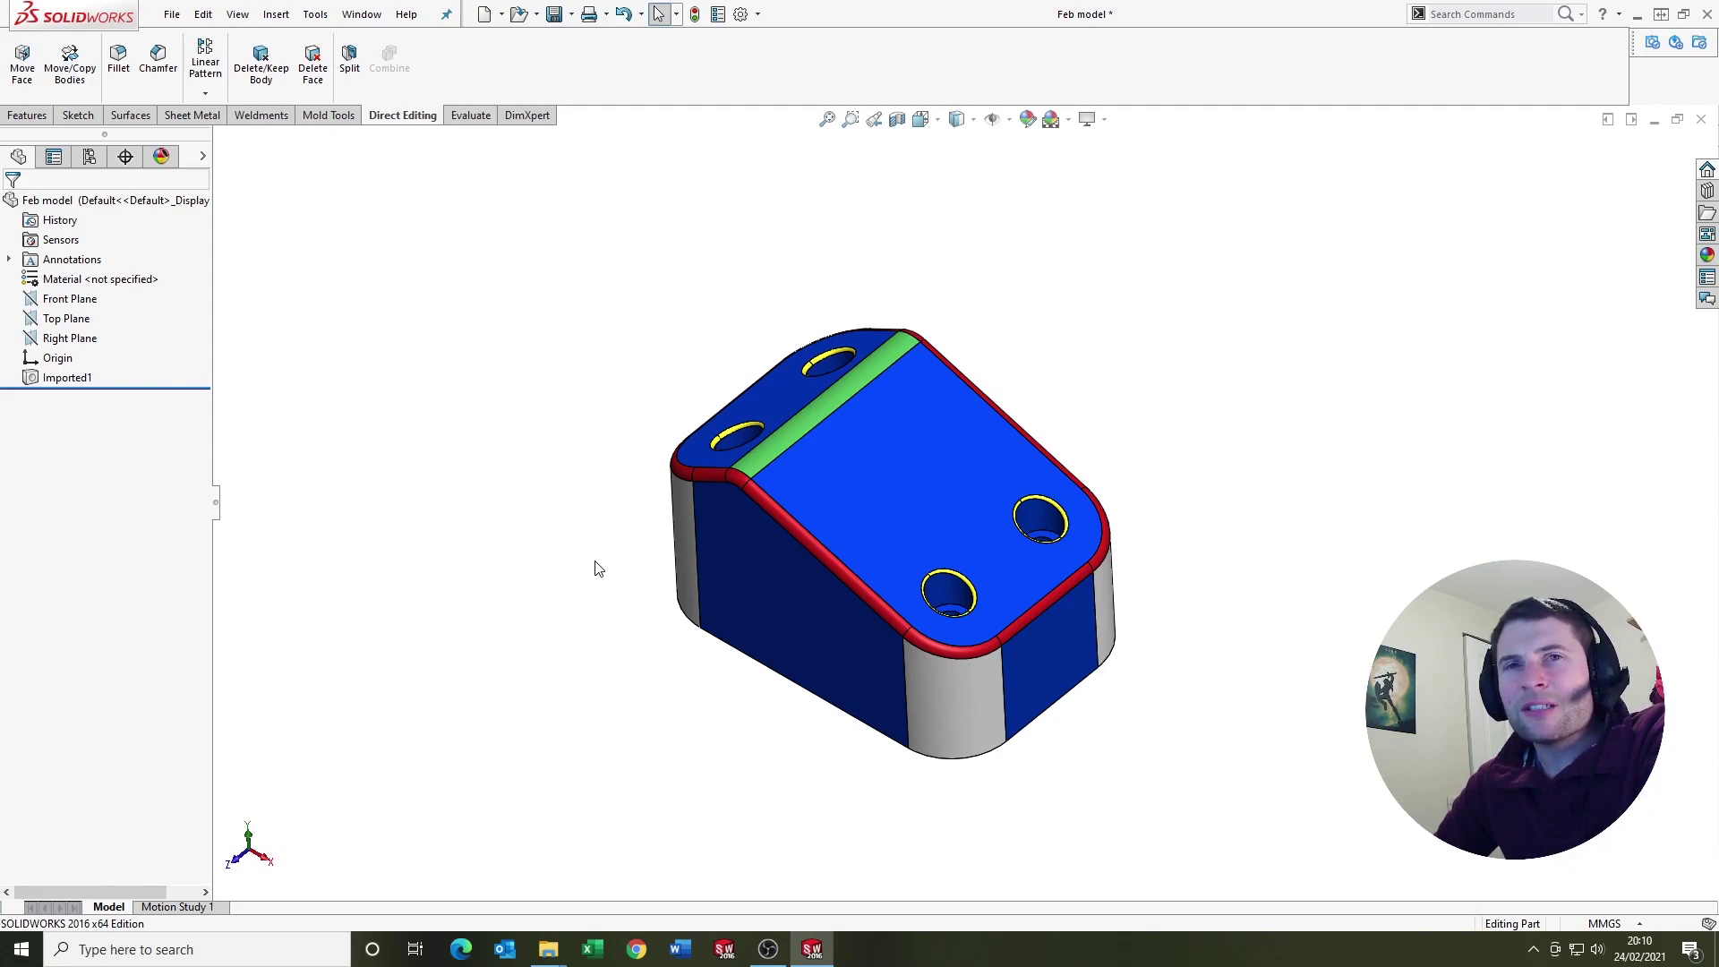
pyautogui.rightClick(99, 376)
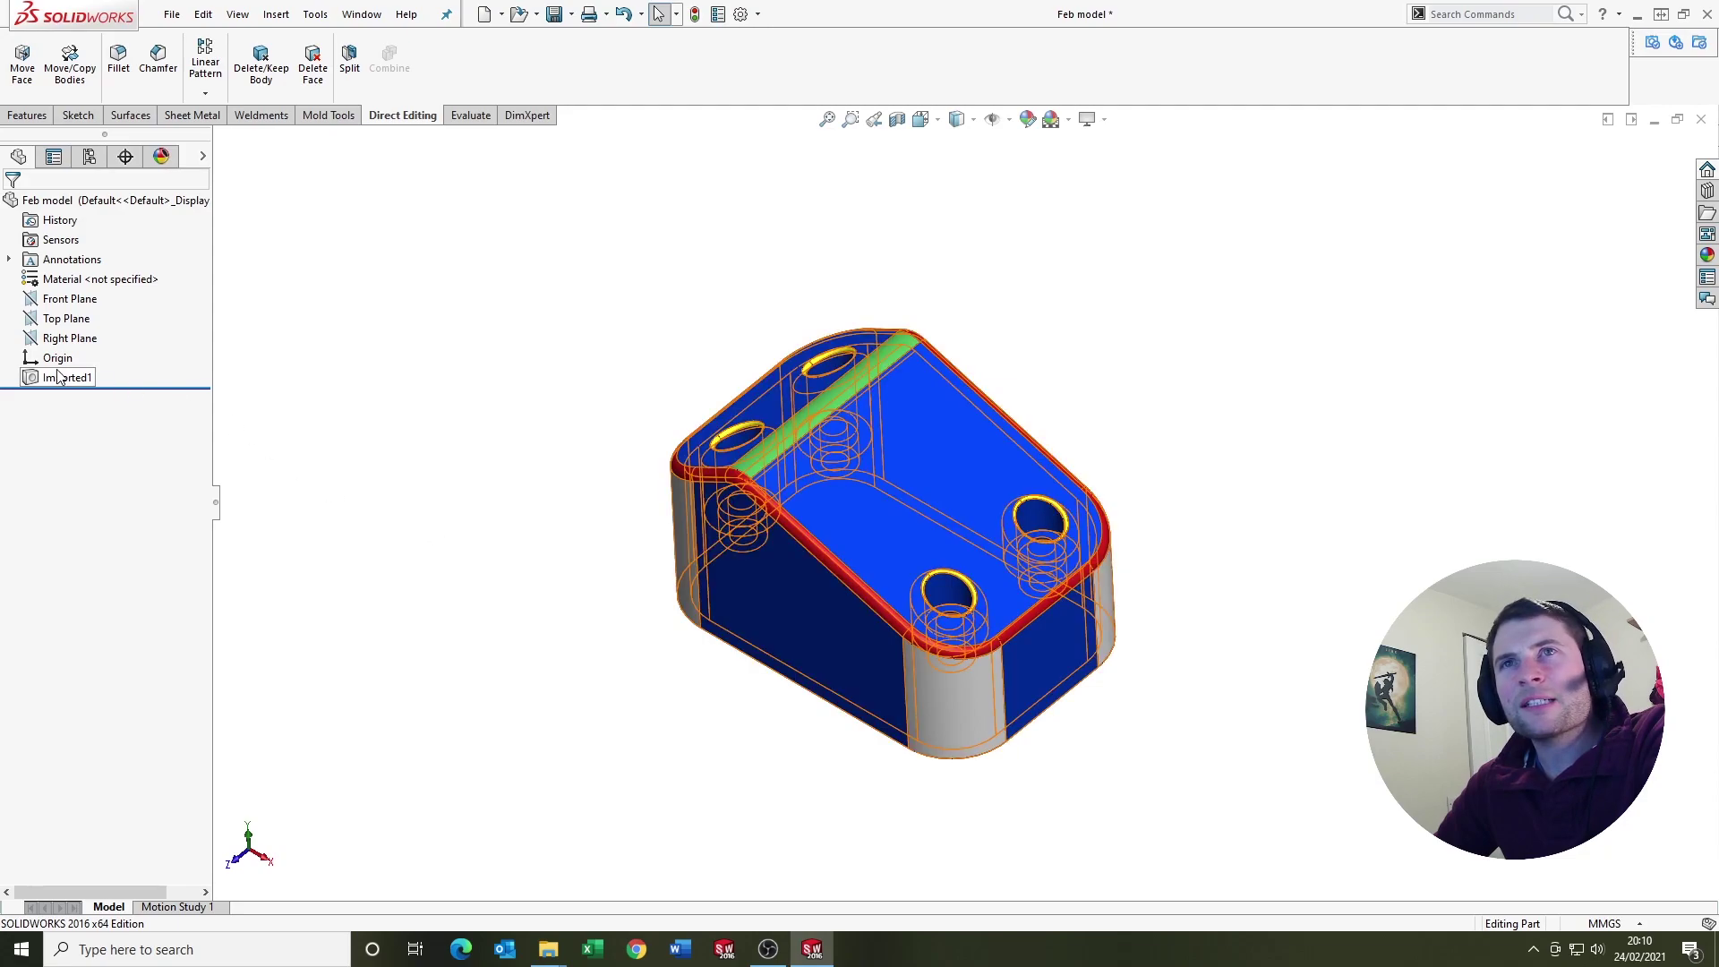
pyautogui.moveTo(157, 636)
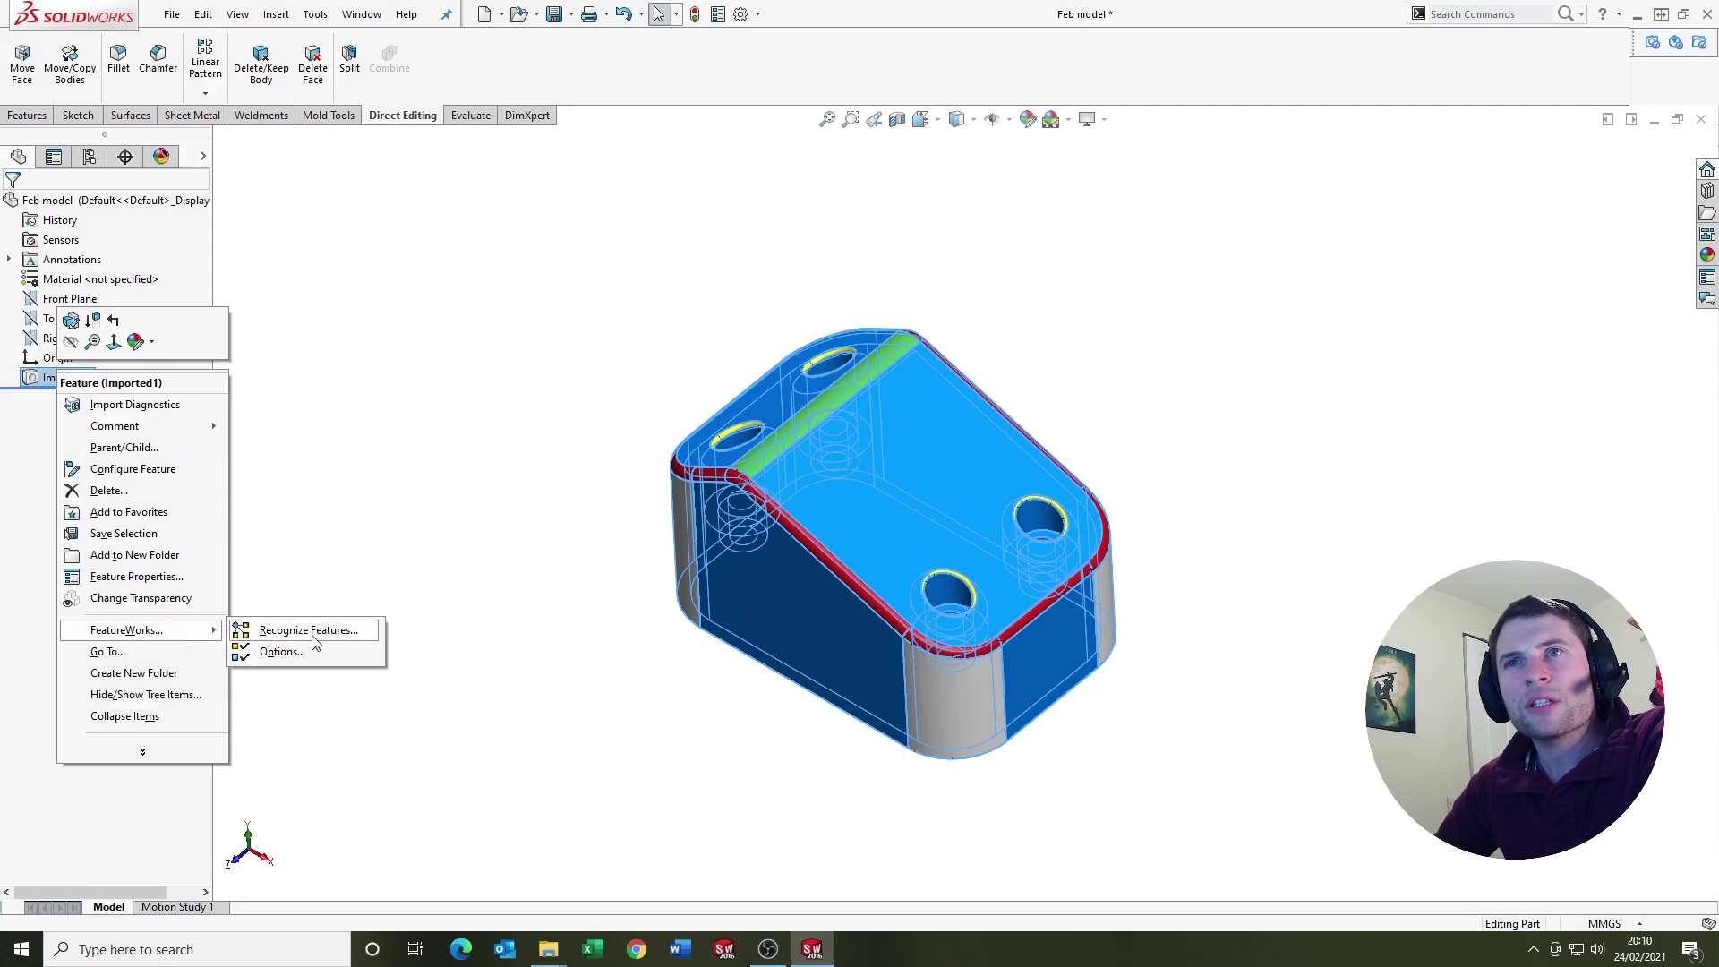
pyautogui.click(433, 347)
pyautogui.click(431, 468)
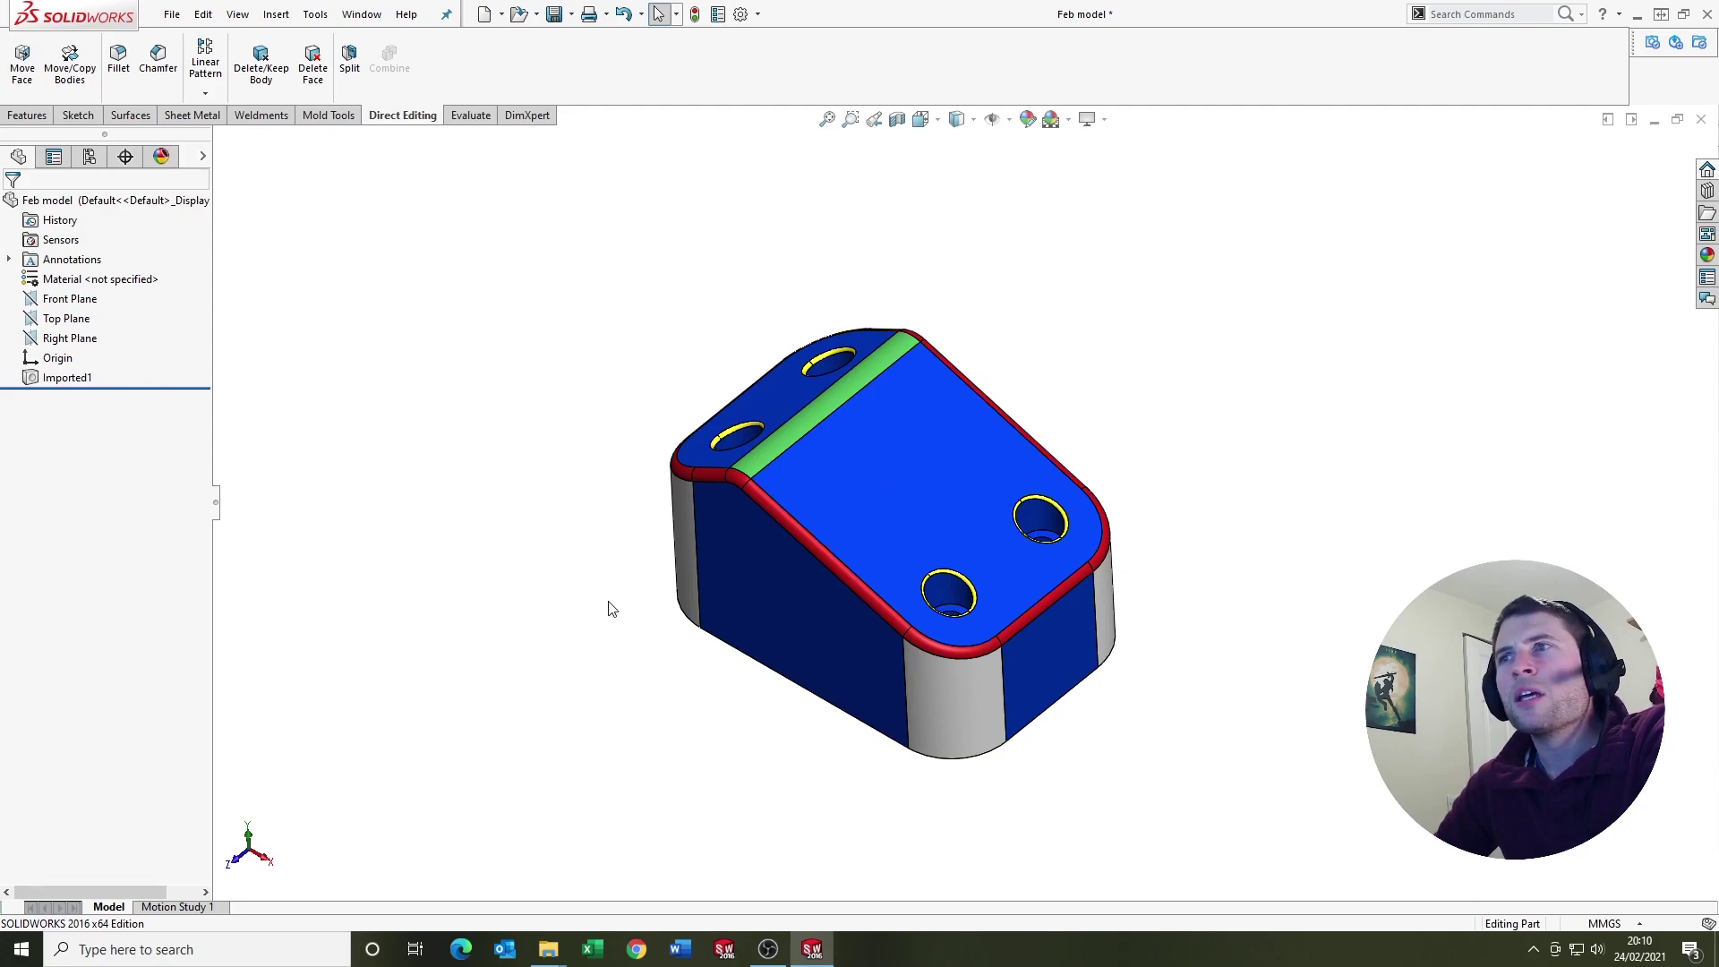
pyautogui.rightClick(265, 116)
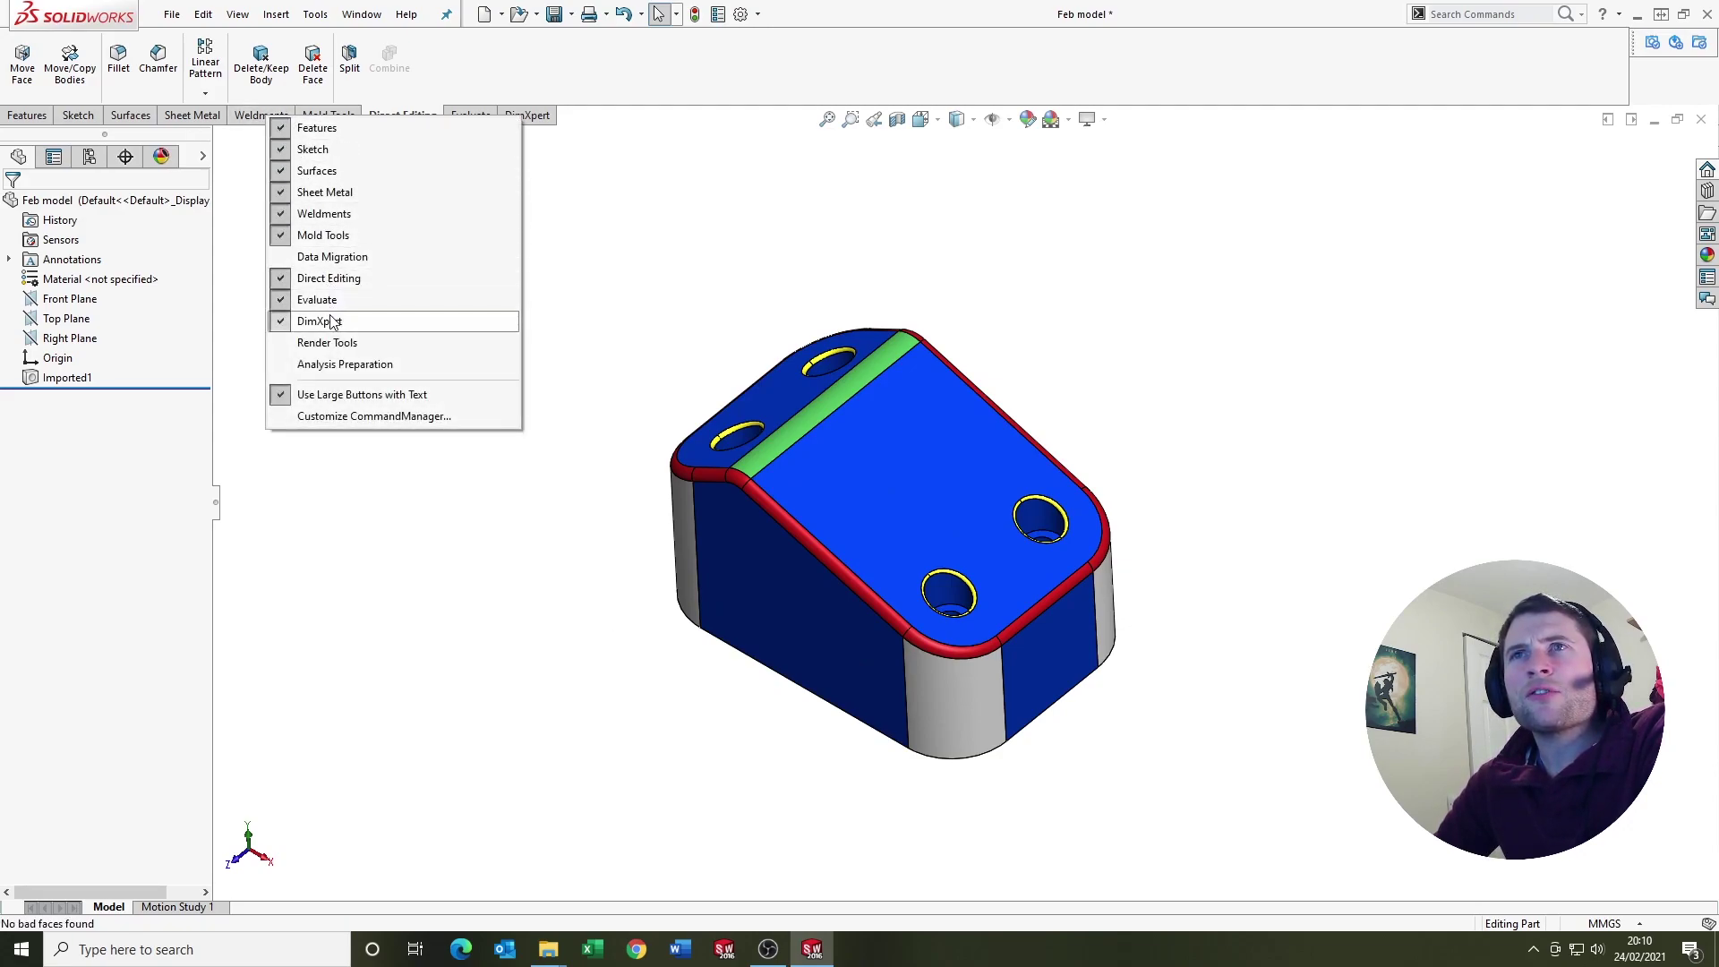
pyautogui.click(610, 264)
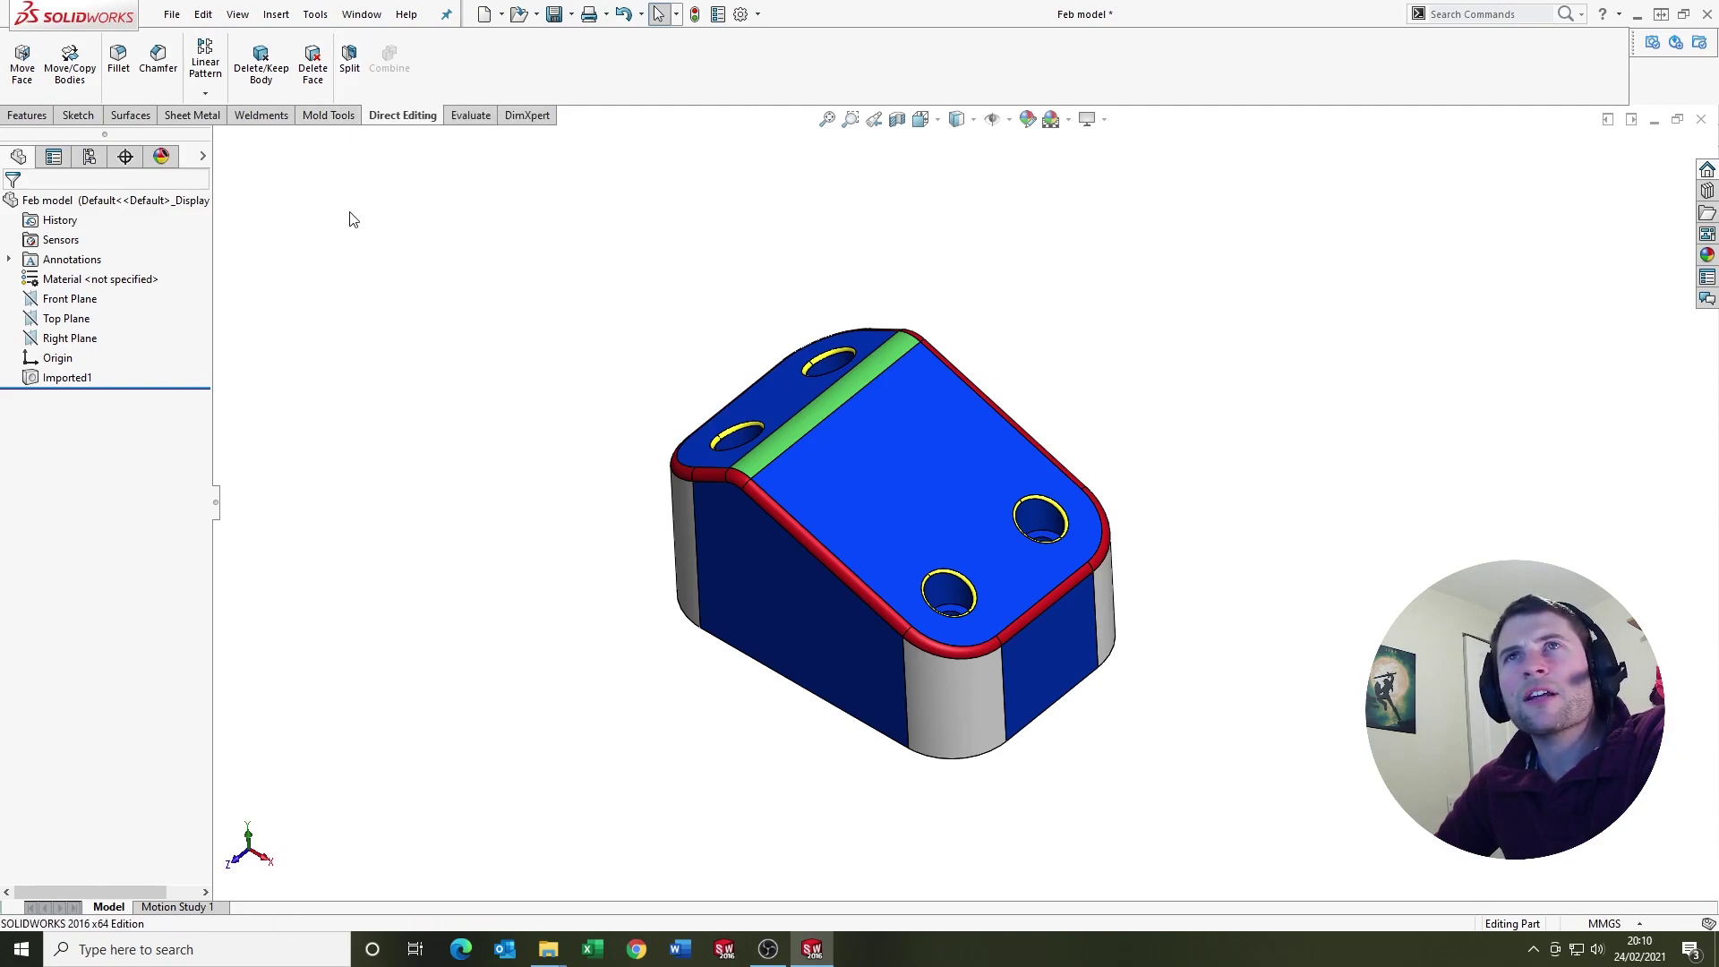
pyautogui.moveTo(811, 588); pyautogui.dragTo(820, 546, button='middle')
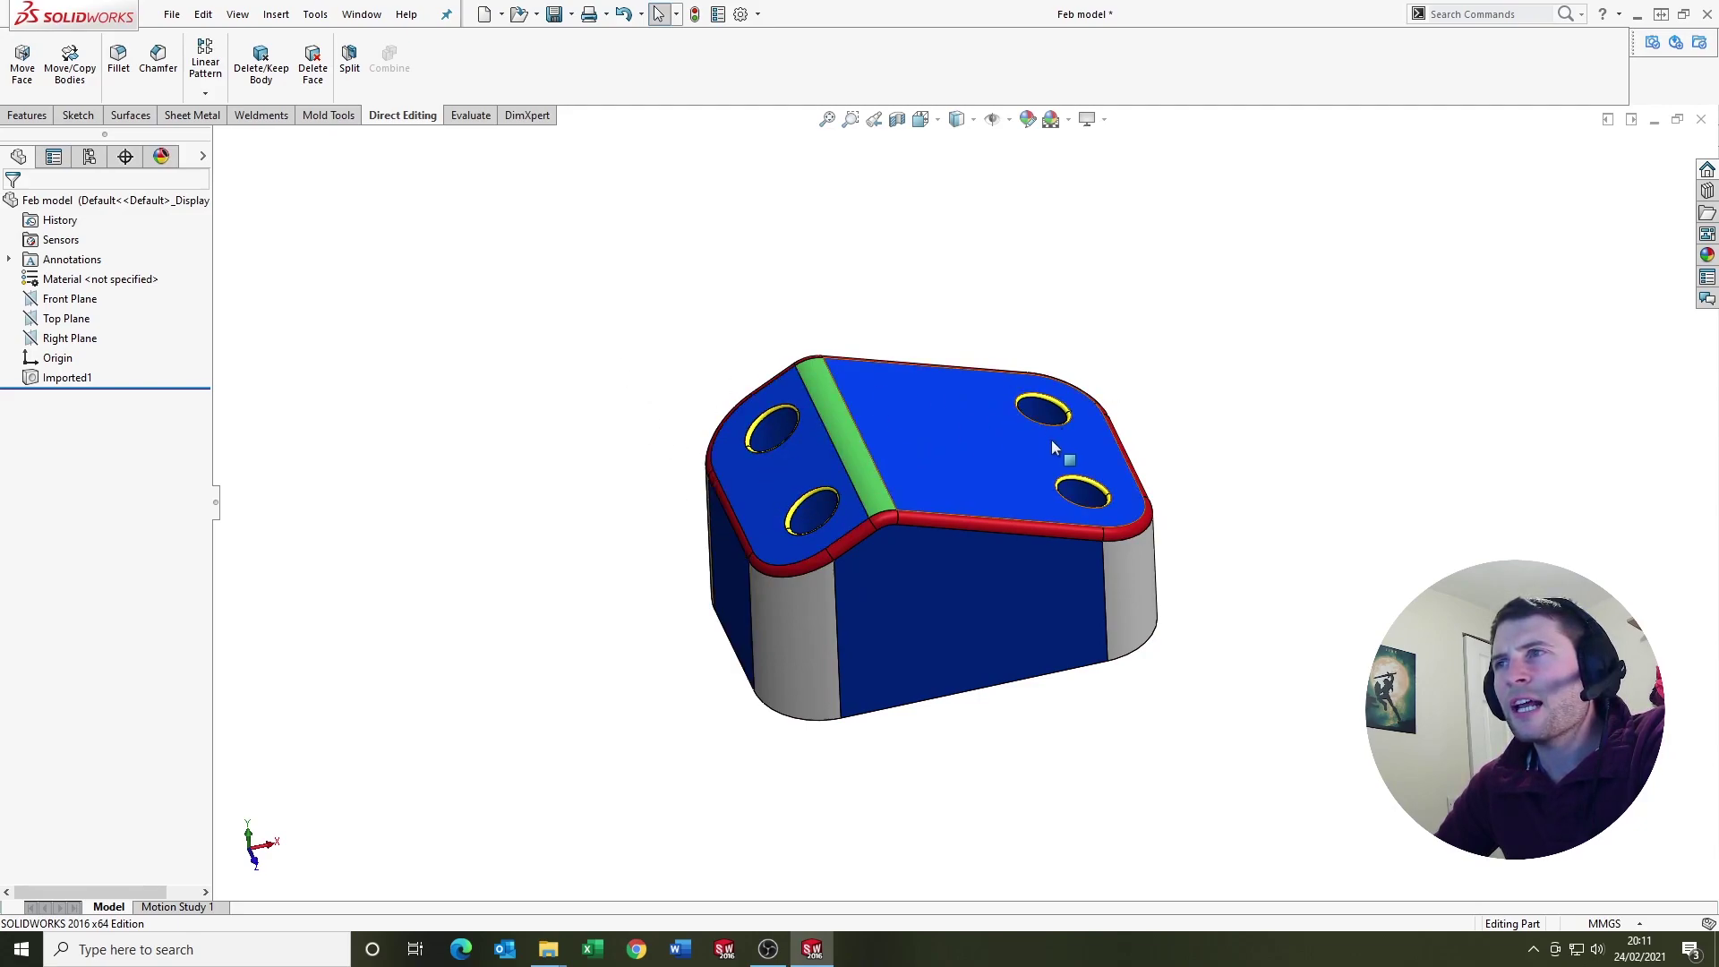
pyautogui.moveTo(1011, 557); pyautogui.dragTo(990, 510, button='middle')
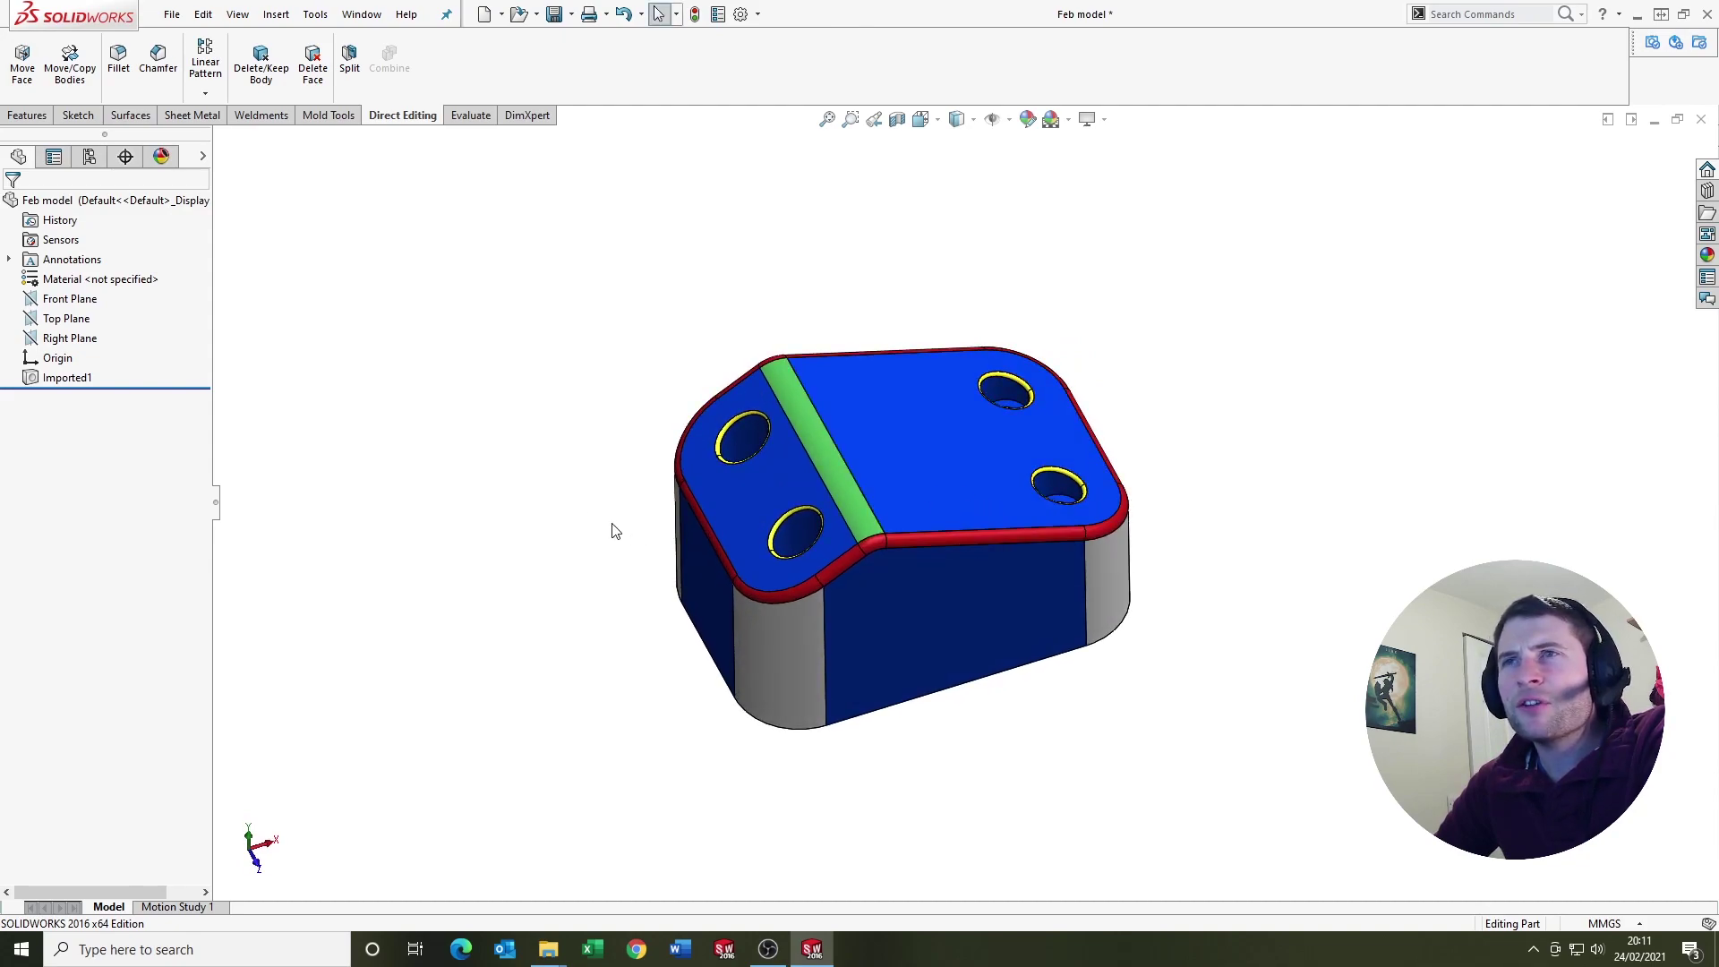
pyautogui.scroll(-2, 852, 593)
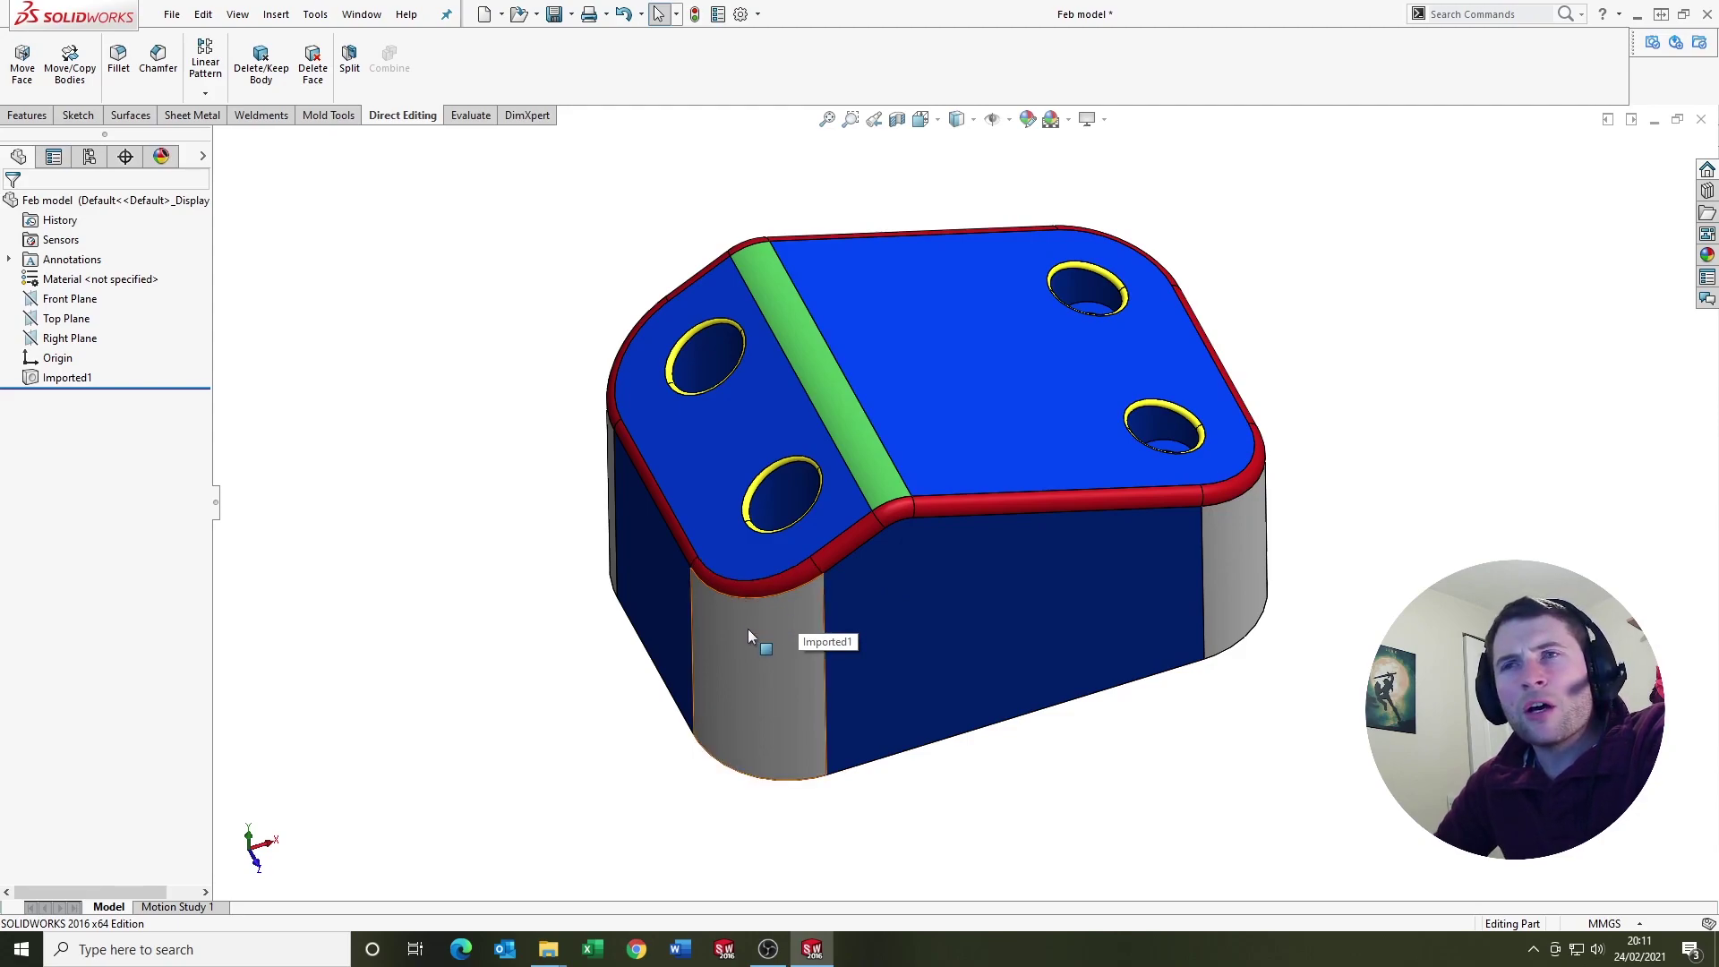
pyautogui.scroll(2, 936, 542)
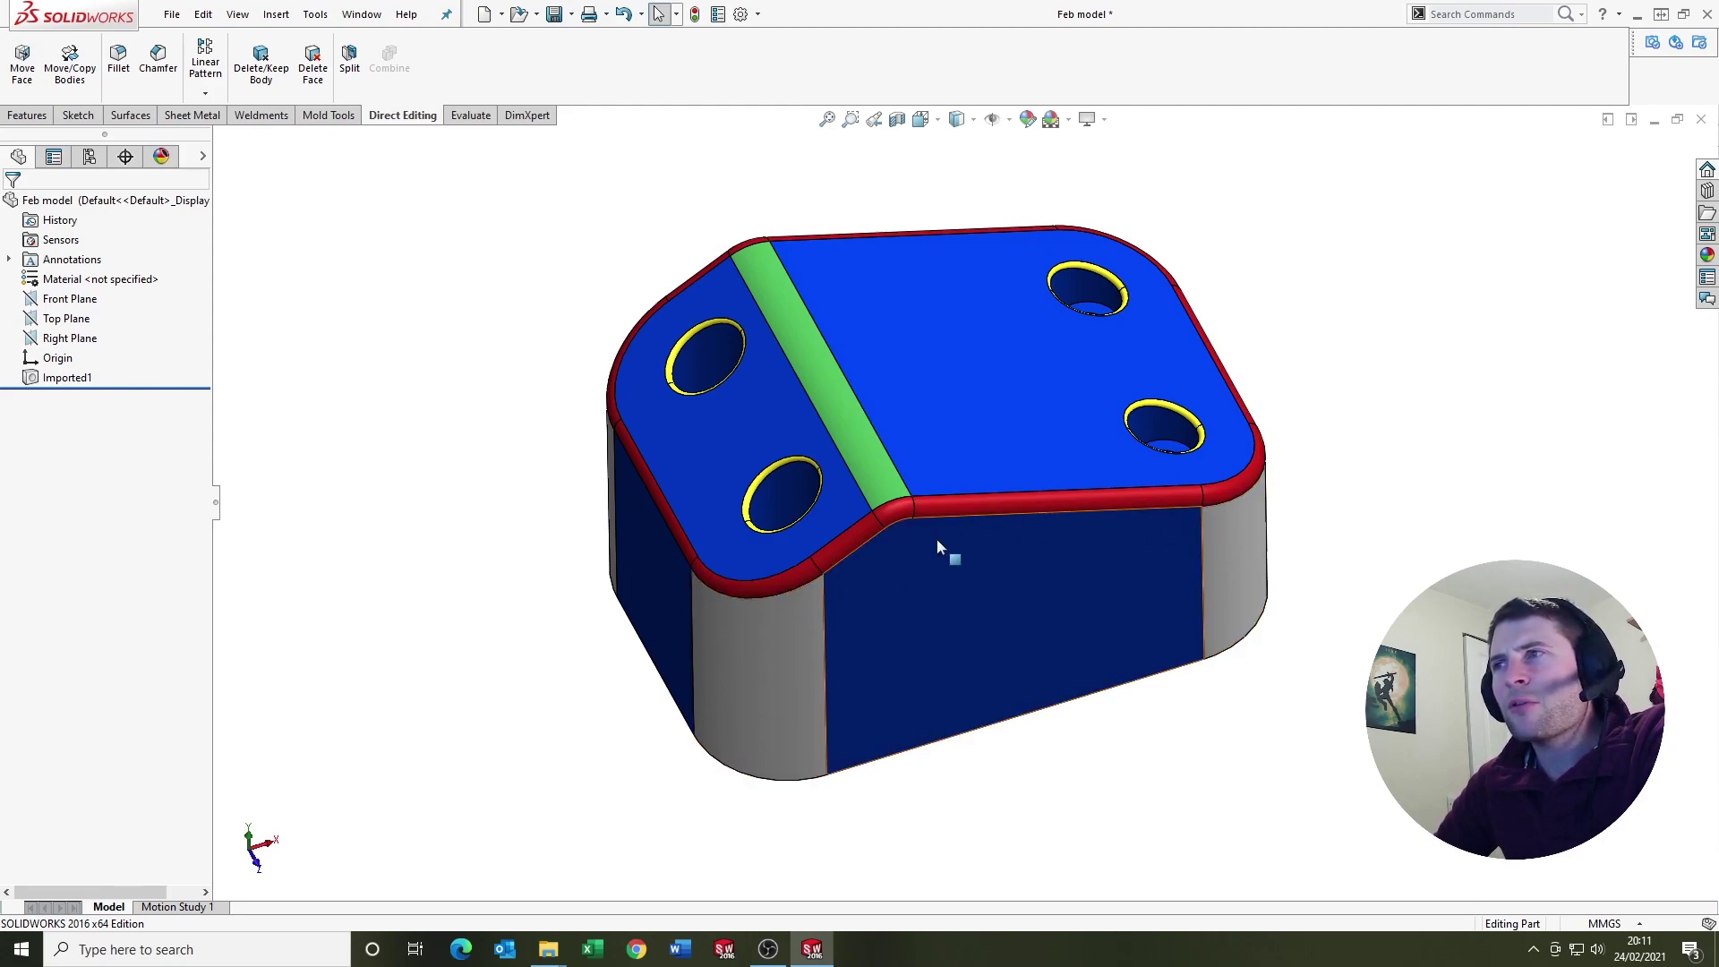
# Delete all the red fillet faces around the block's upper perimeter using Delete Face with the Delete and Patch option
pyautogui.click(307, 74)
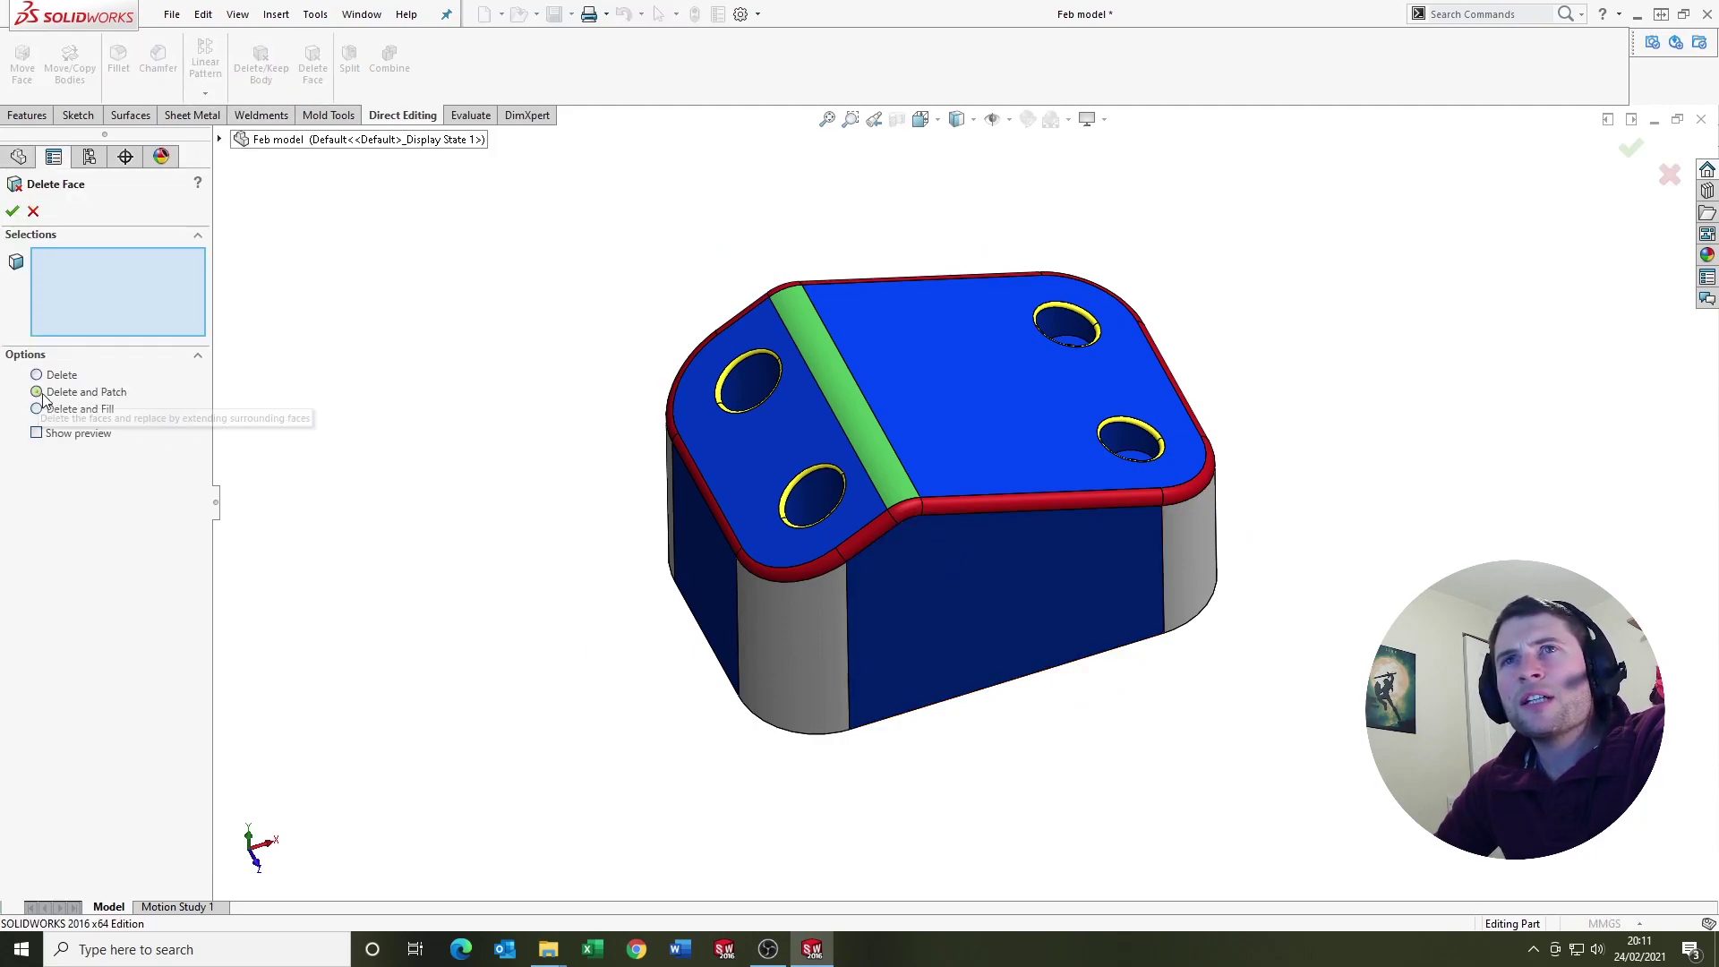
pyautogui.scroll(-2, 810, 573)
pyautogui.click(878, 558)
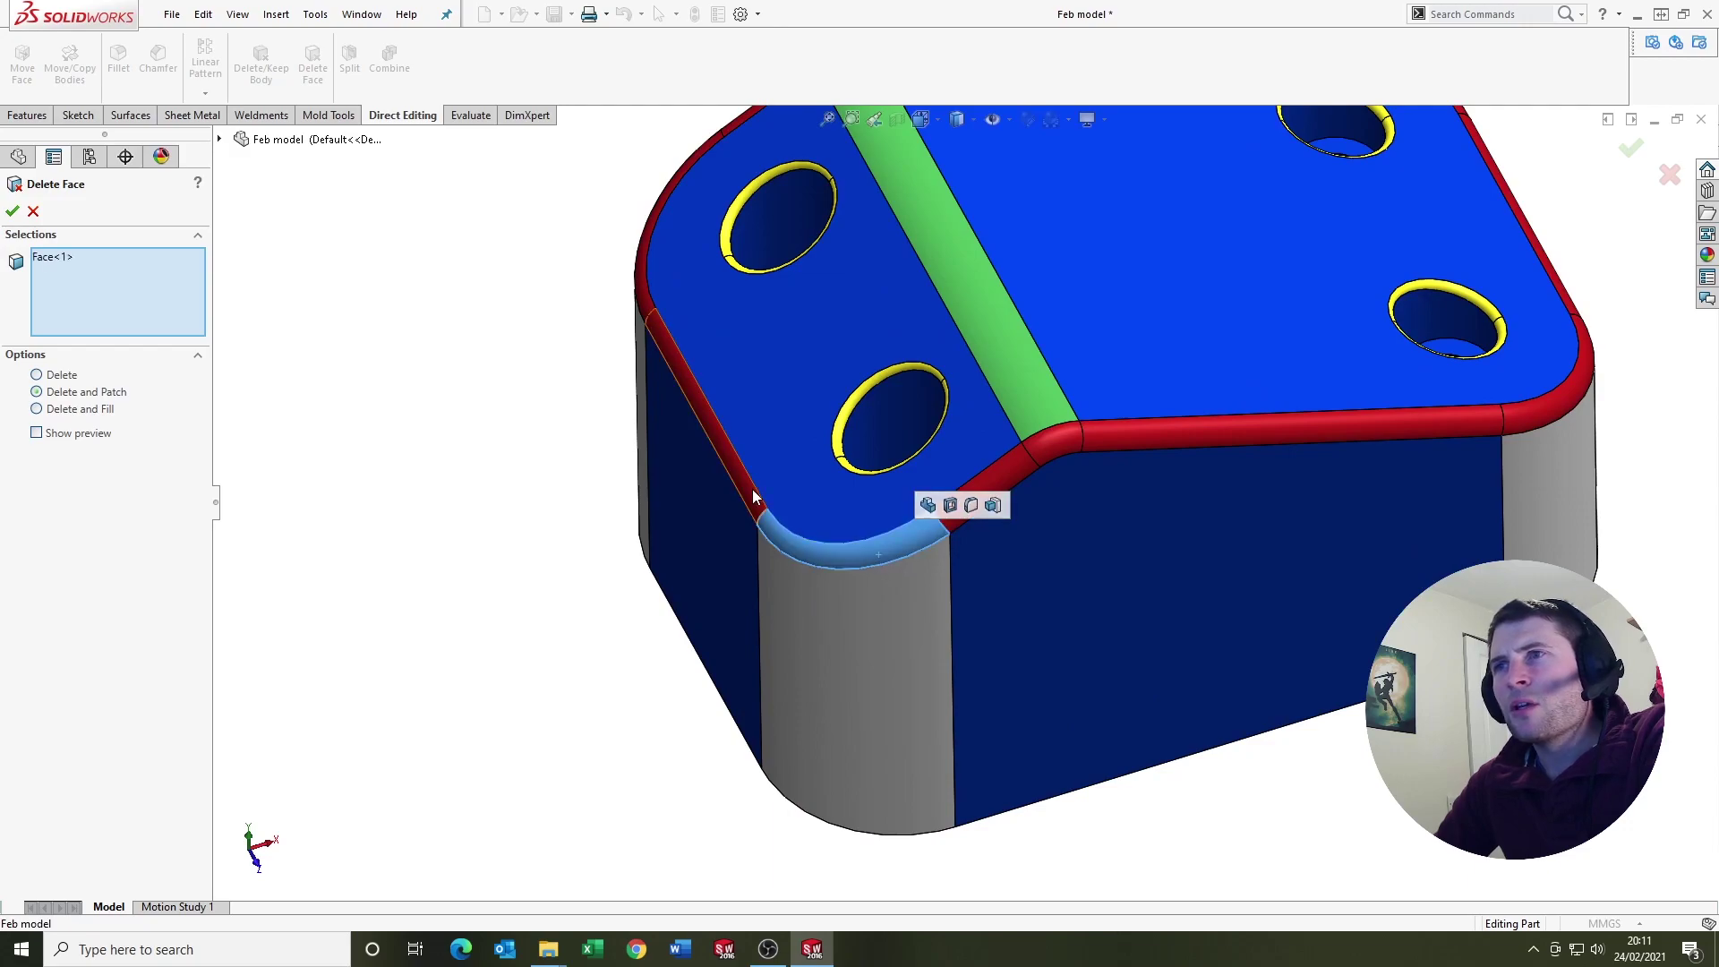
pyautogui.click(749, 488)
pyautogui.click(1012, 471)
pyautogui.click(1060, 443)
pyautogui.click(1126, 435)
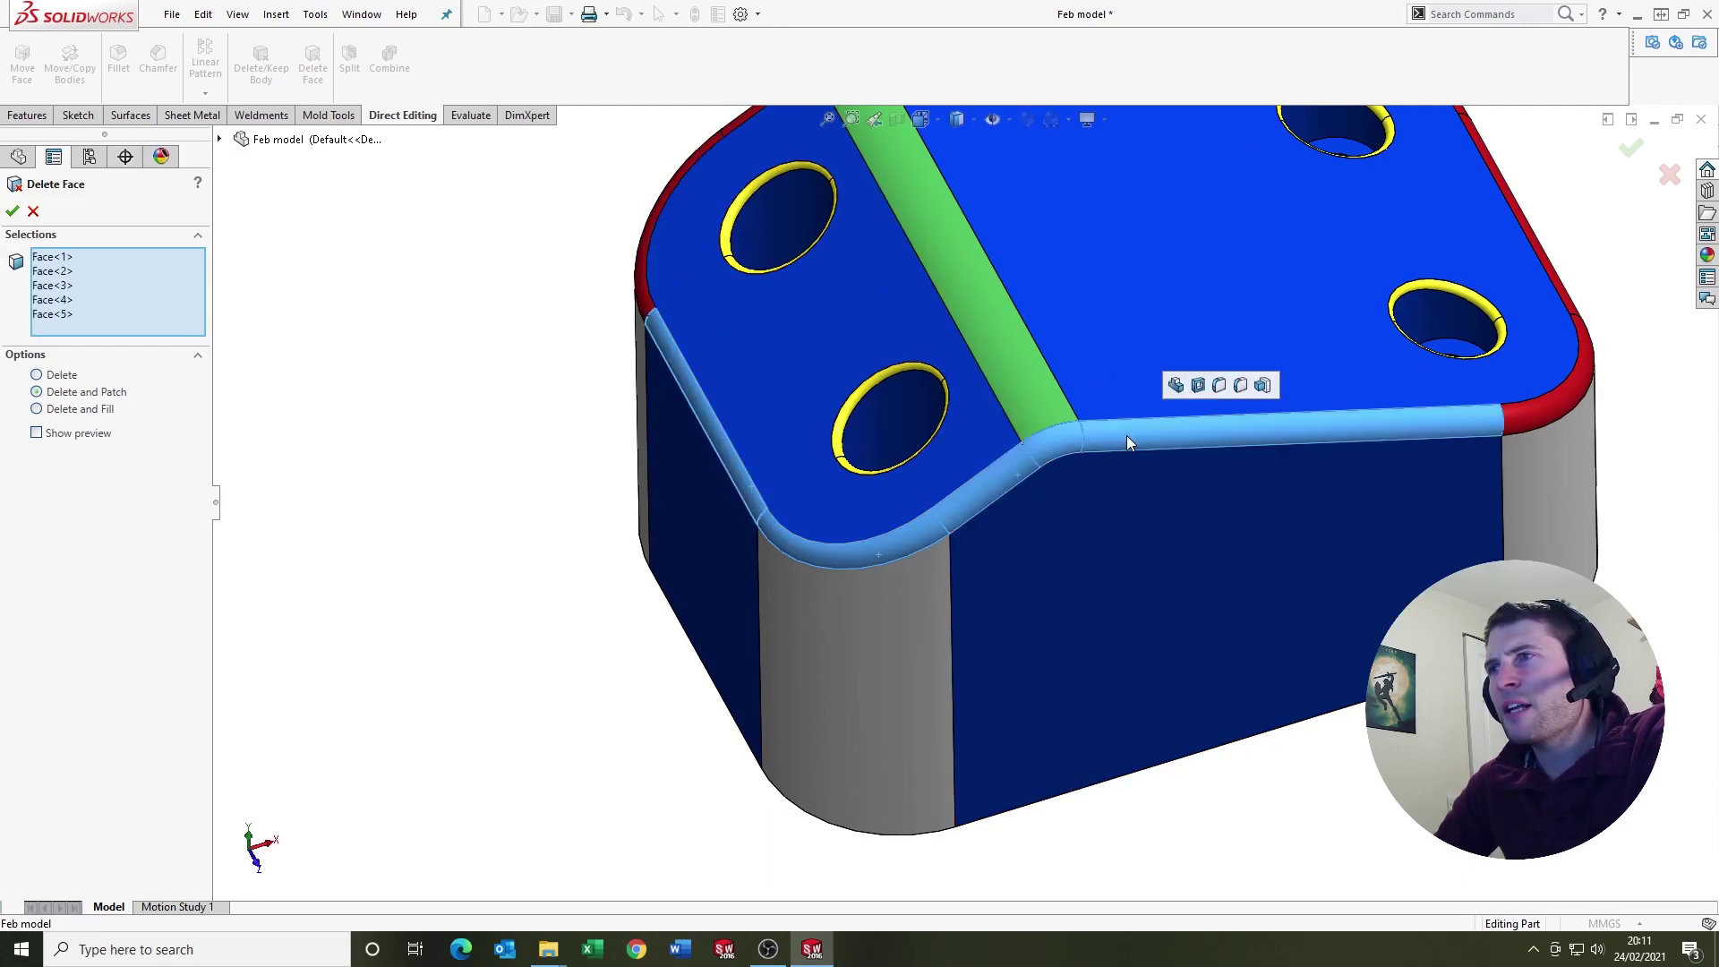
pyautogui.moveTo(1126, 435); pyautogui.dragTo(1127, 764, button='middle')
pyautogui.click(1211, 604)
pyautogui.scroll(3, 1237, 556)
pyautogui.scroll(-3, 1012, 546)
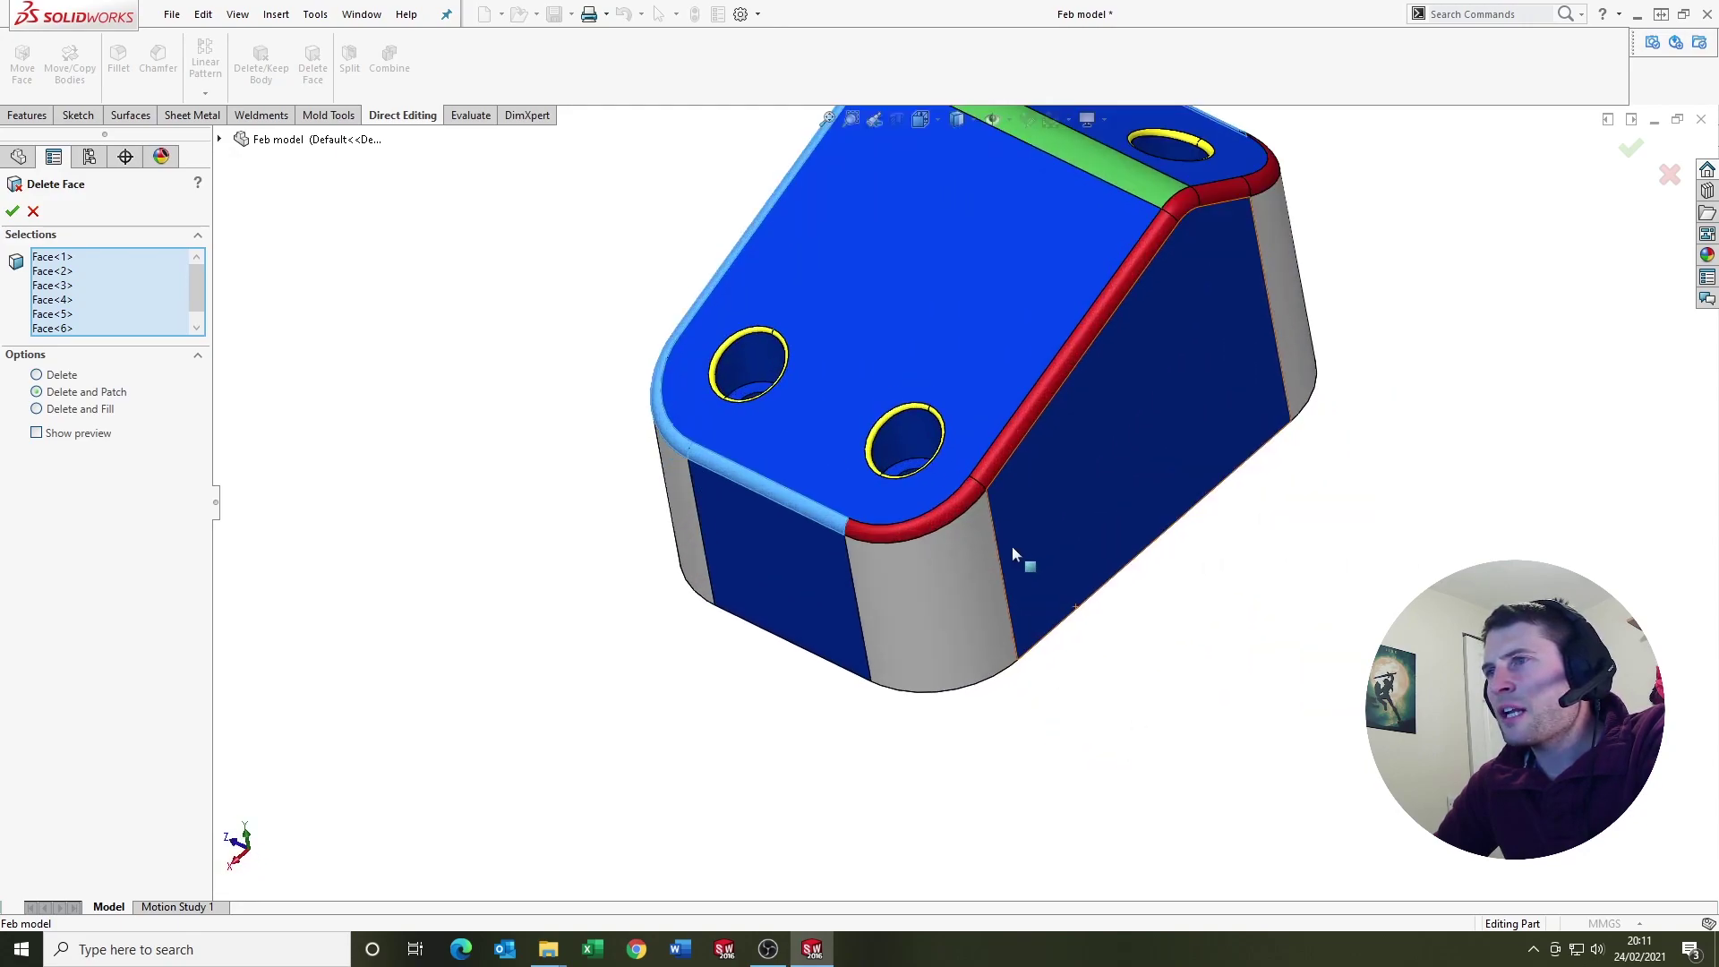
pyautogui.click(951, 503)
pyautogui.scroll(5, 1048, 385)
pyautogui.scroll(-7, 1117, 290)
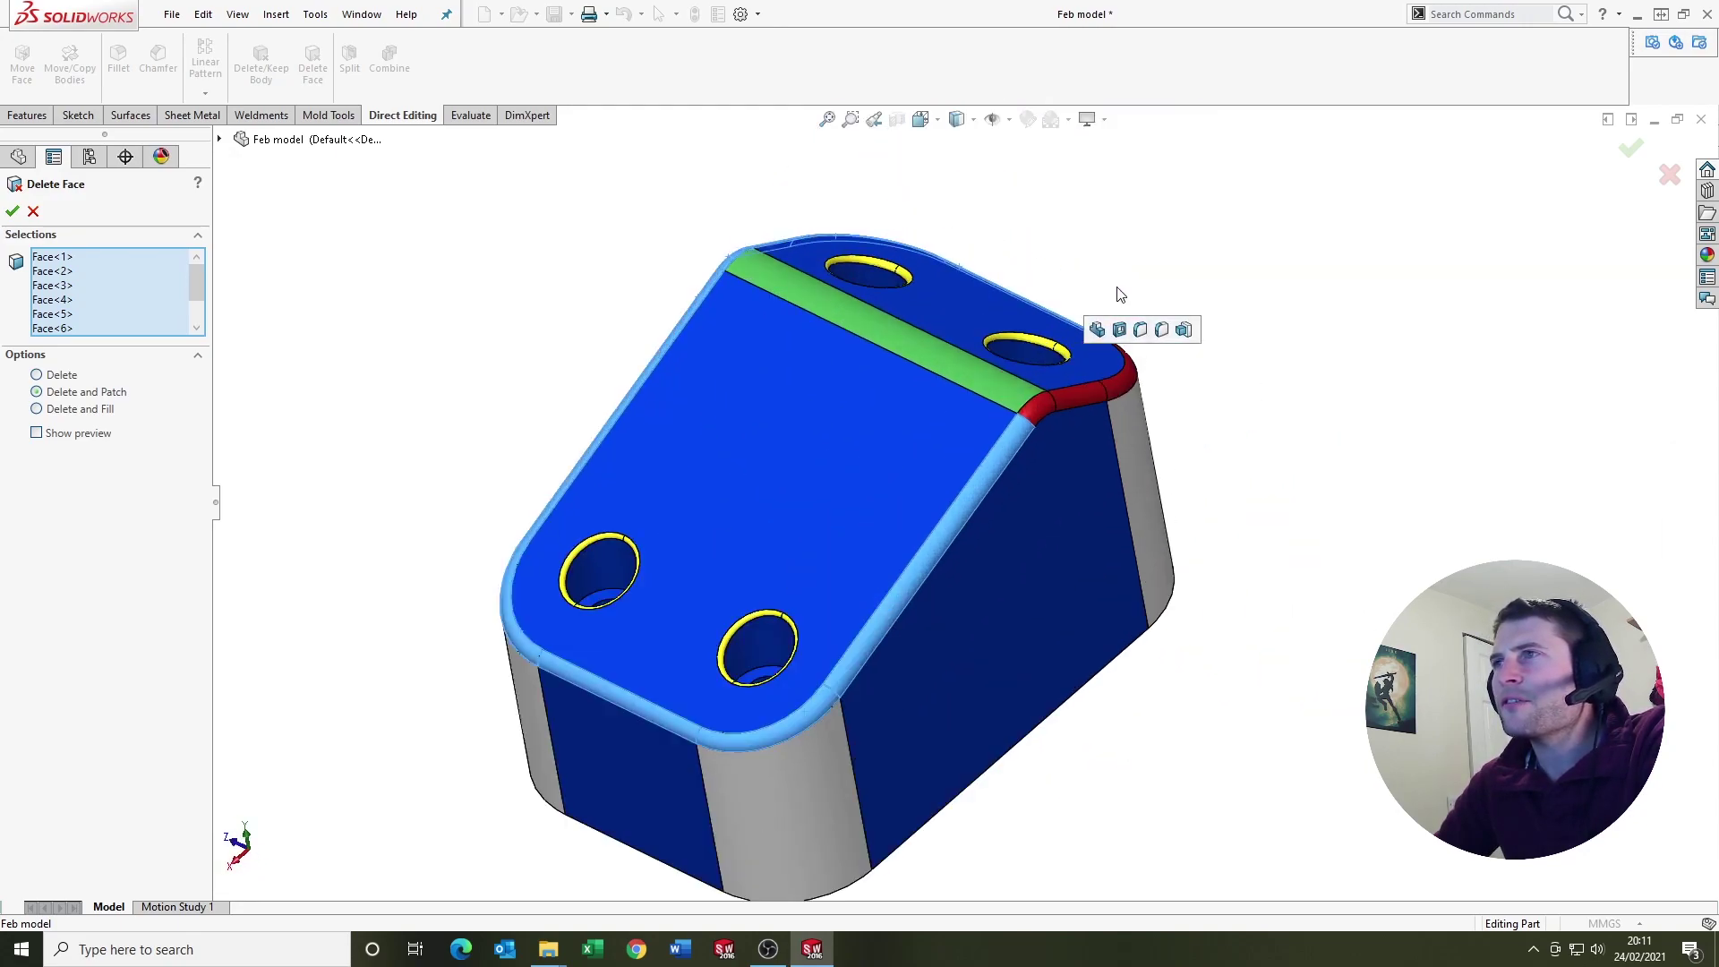
pyautogui.click(1003, 484)
pyautogui.click(1035, 479)
pyautogui.moveTo(961, 447); pyautogui.dragTo(837, 602, button='middle')
pyautogui.click(1098, 520)
pyautogui.press('Return')
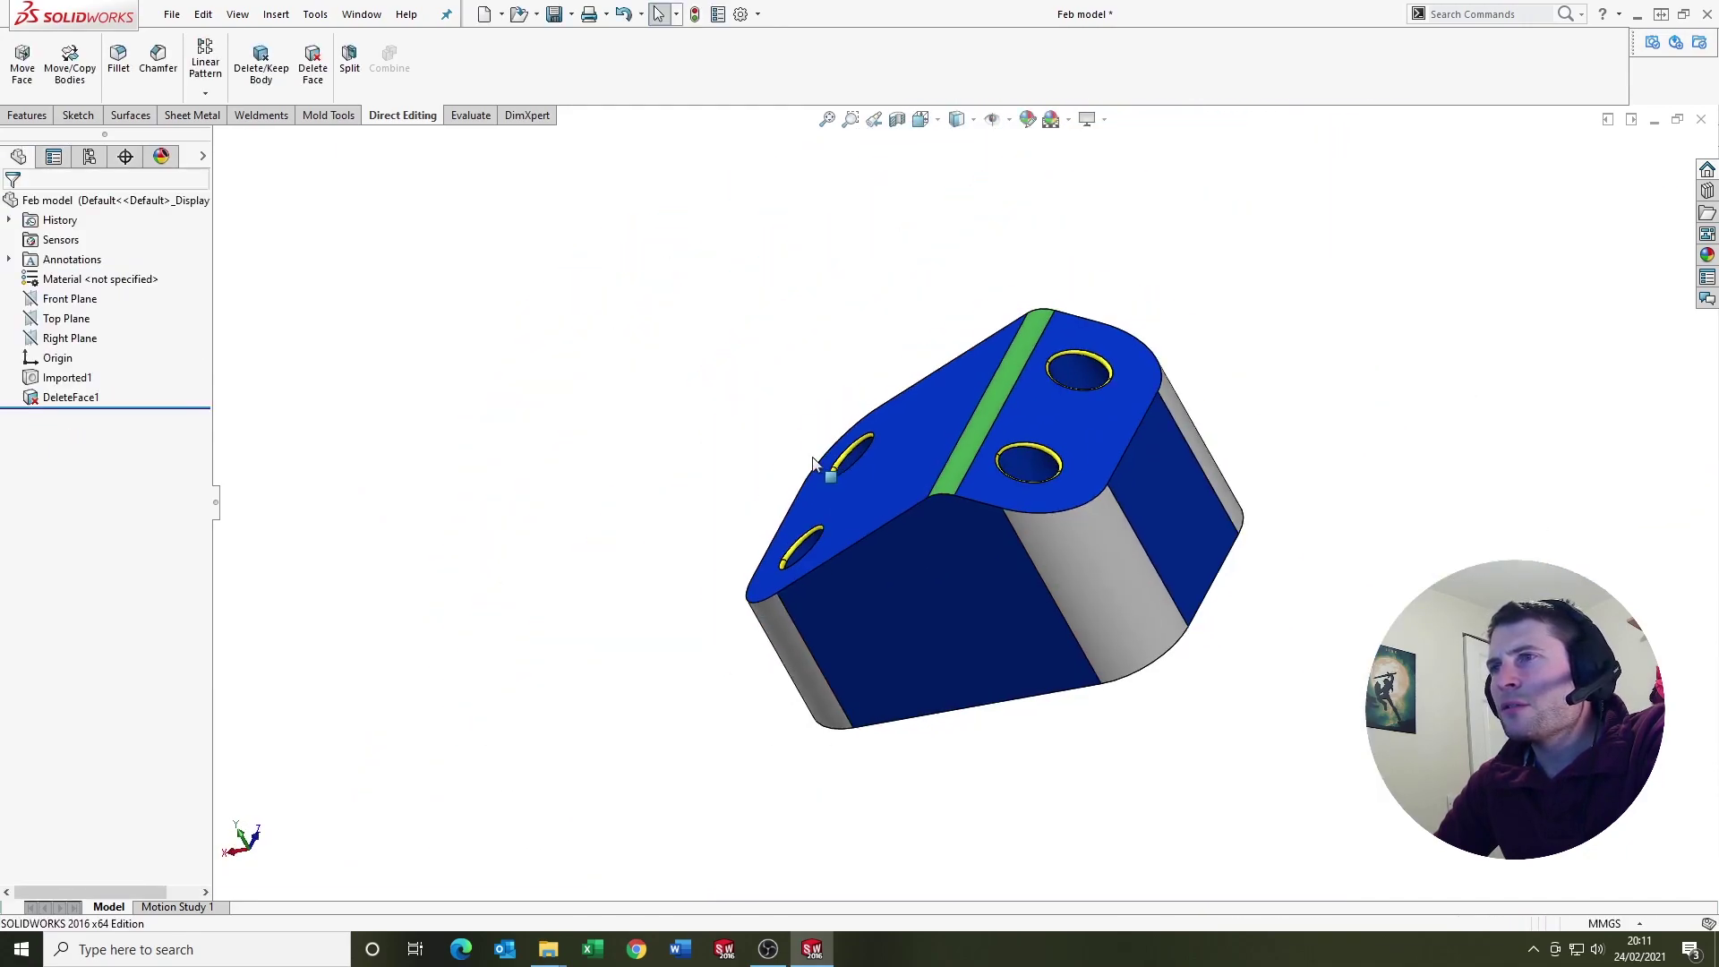
# Delete and patch the outer and inner fillets along the ridge together with the yellow rim faces of all four holes
pyautogui.moveTo(813, 463); pyautogui.dragTo(1211, 721, button='middle')
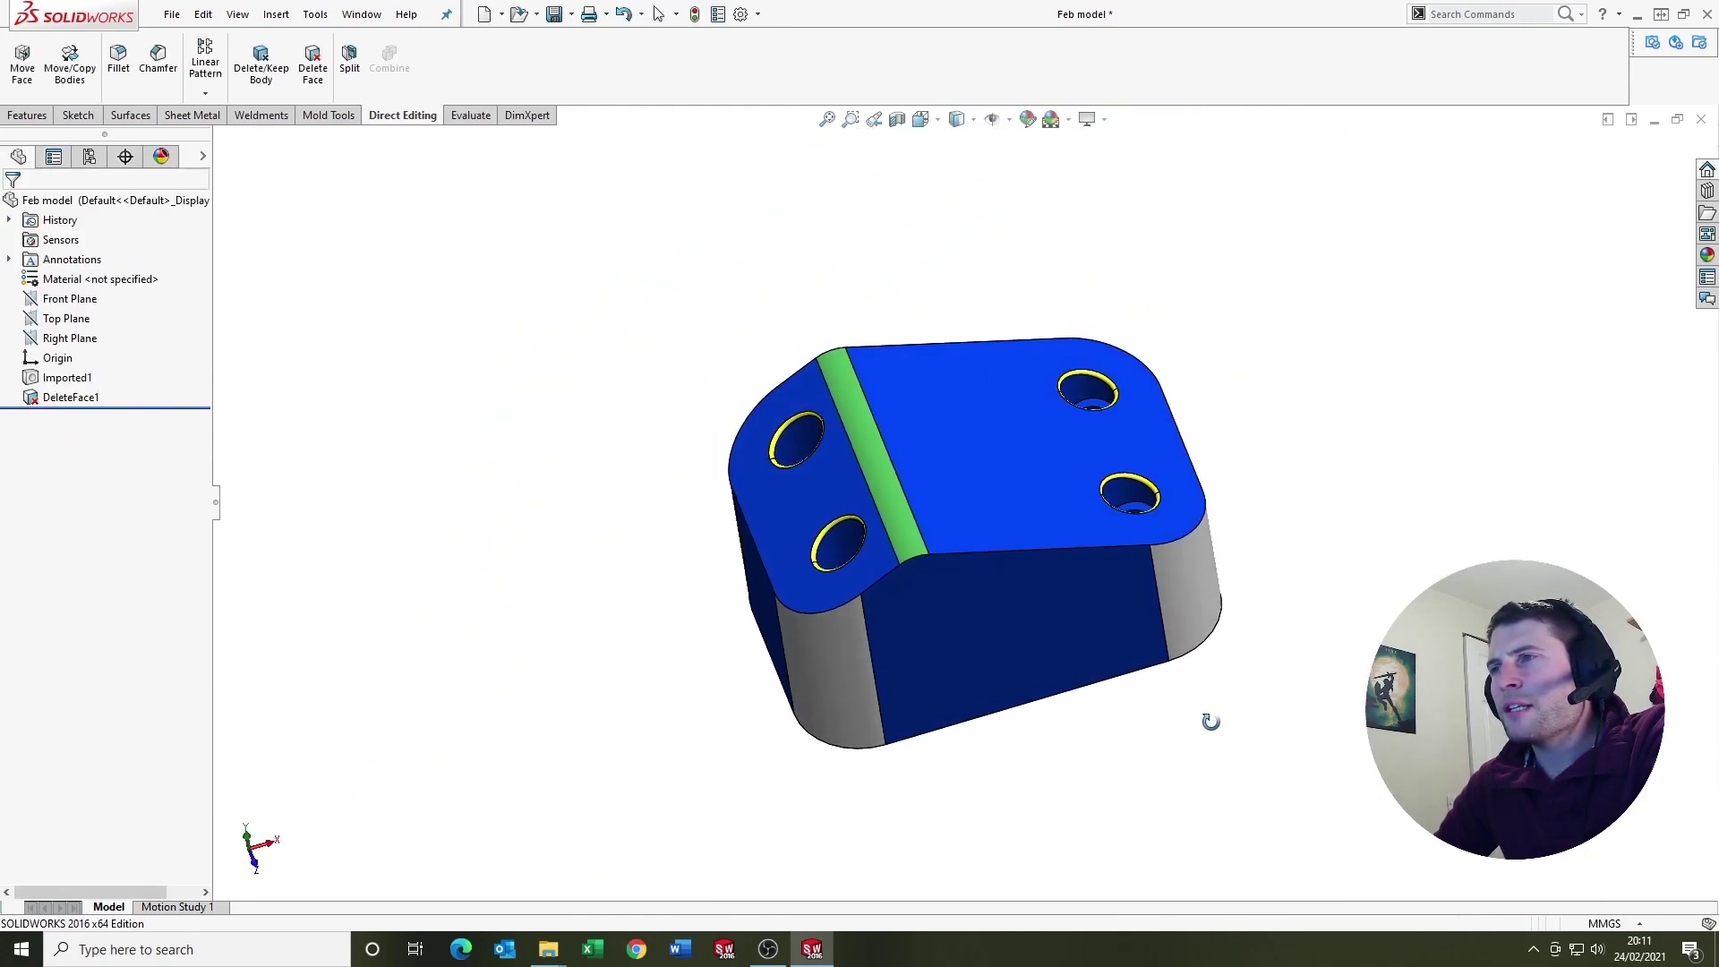
pyautogui.scroll(-1, 850, 384)
pyautogui.moveTo(853, 387)
pyautogui.mouseDown(button='middle')
pyautogui.moveTo(878, 511)
pyautogui.moveTo(851, 383)
pyautogui.mouseUp(button='middle')
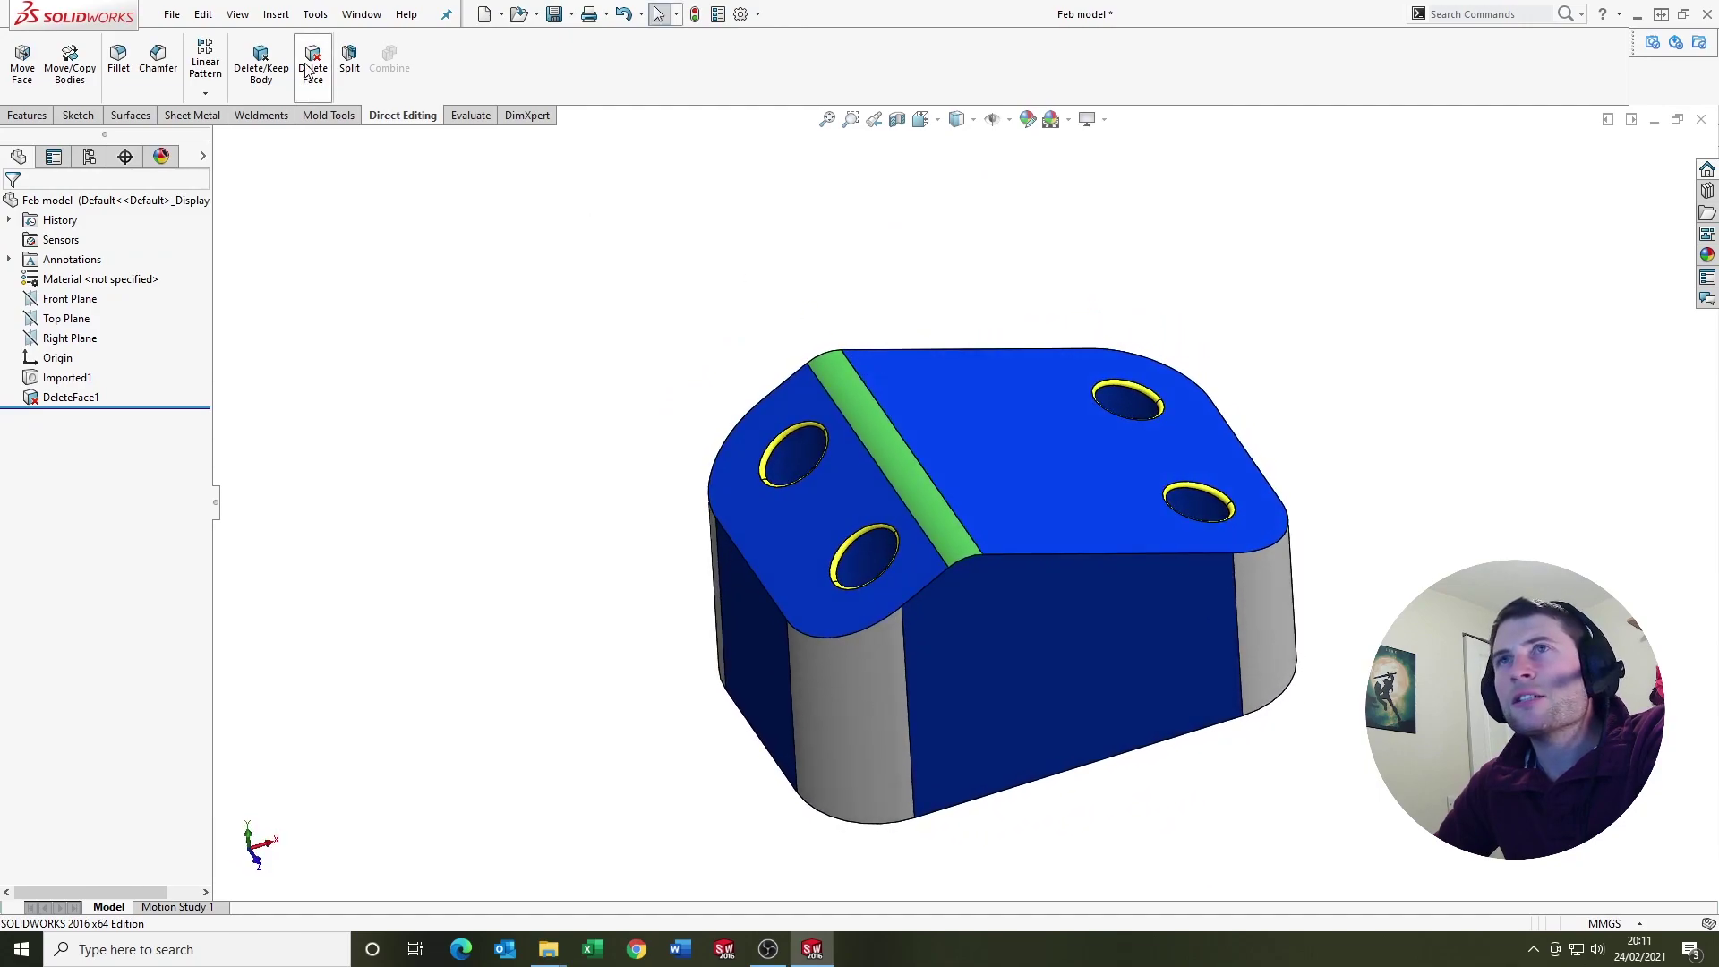
pyautogui.click(307, 69)
pyautogui.click(890, 443)
pyautogui.scroll(-4, 808, 433)
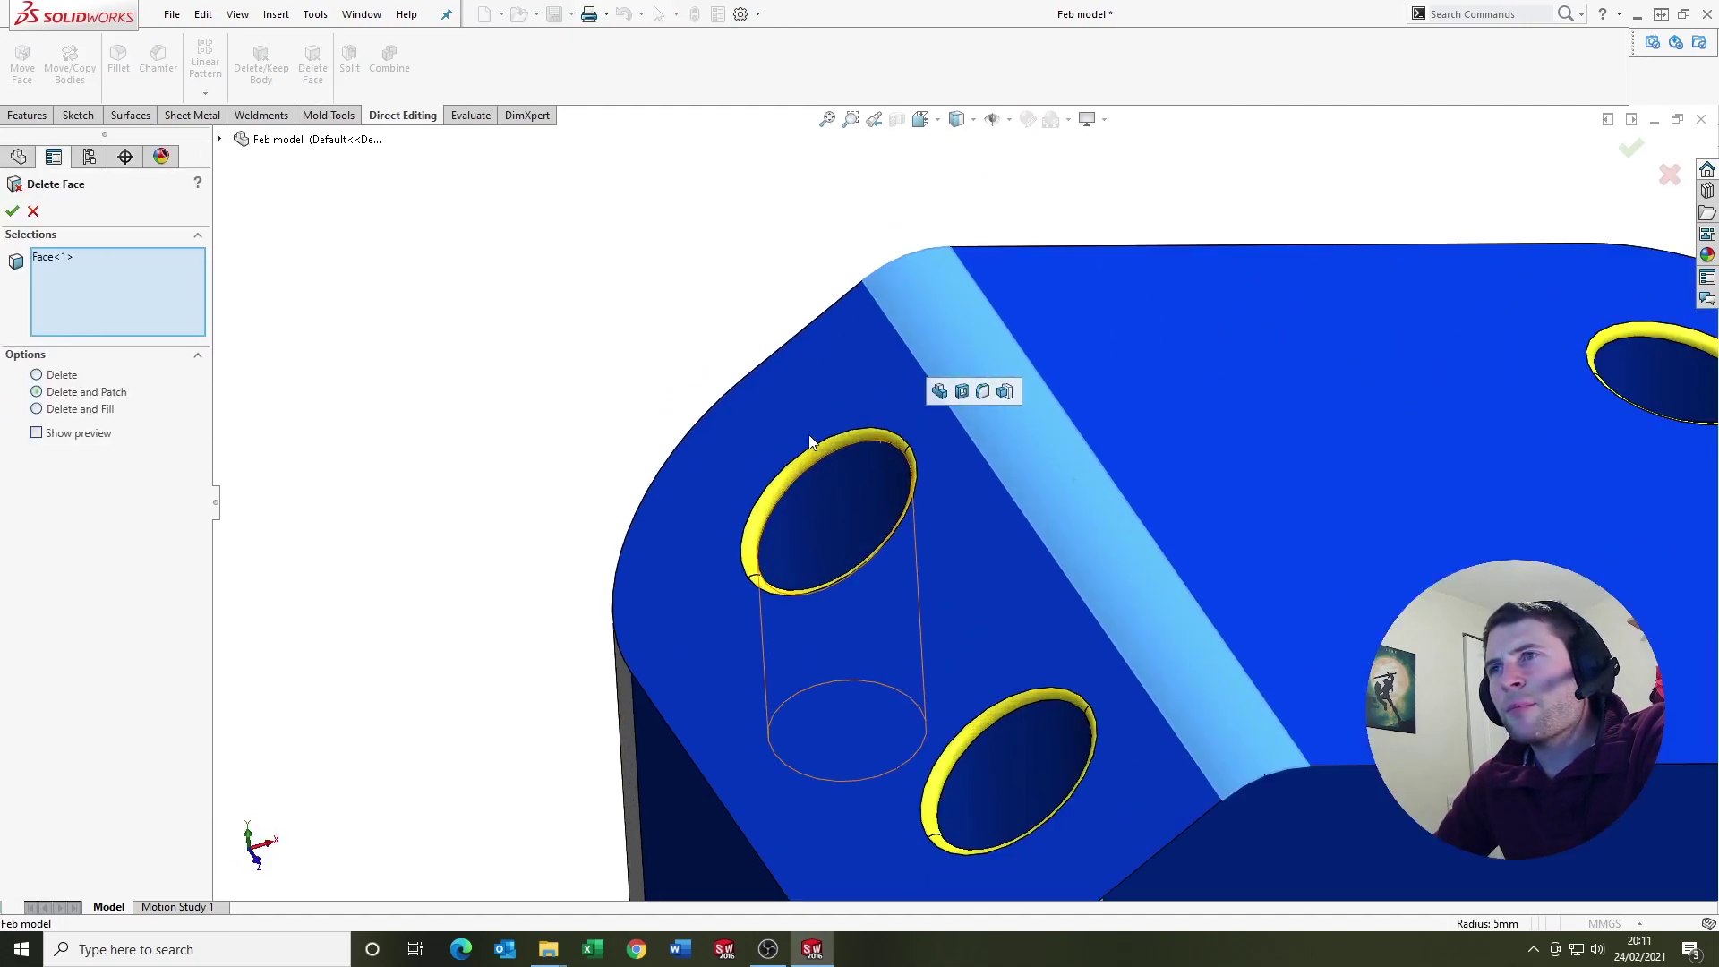
pyautogui.scroll(-1, 962, 525)
pyautogui.moveTo(967, 530); pyautogui.dragTo(906, 461, button='middle')
pyautogui.click(904, 459)
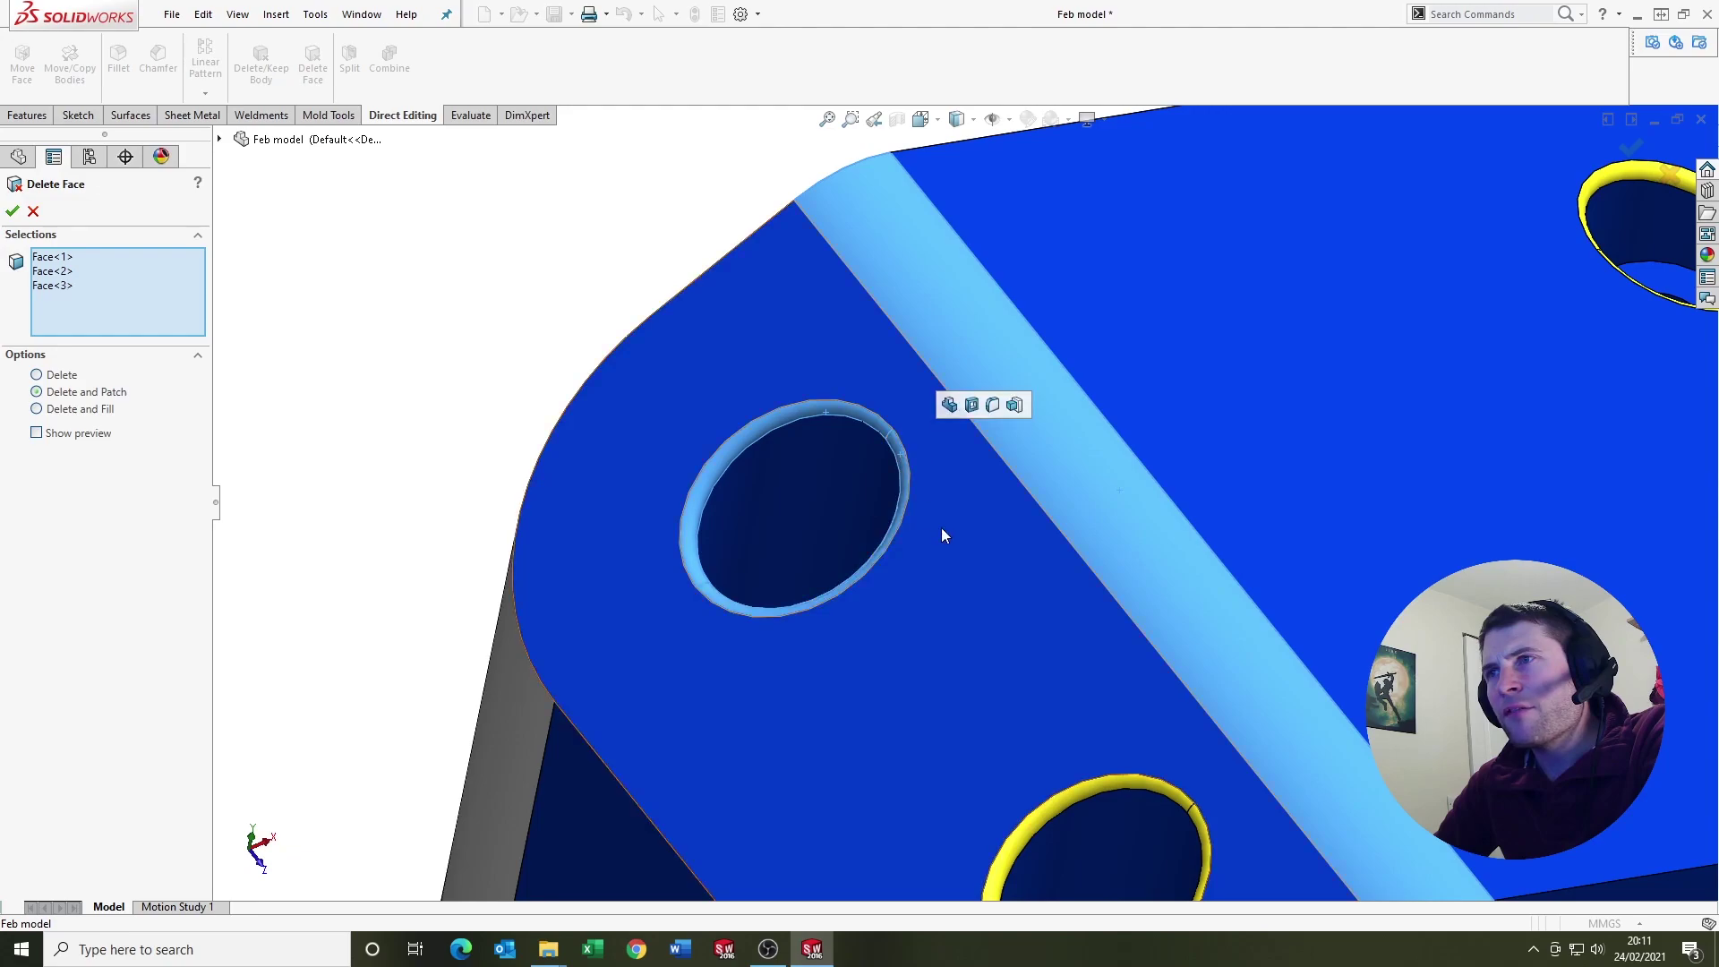
pyautogui.scroll(4, 949, 519)
pyautogui.scroll(-4, 1110, 667)
pyautogui.click(923, 594)
pyautogui.moveTo(940, 627); pyautogui.dragTo(1028, 702, button='middle')
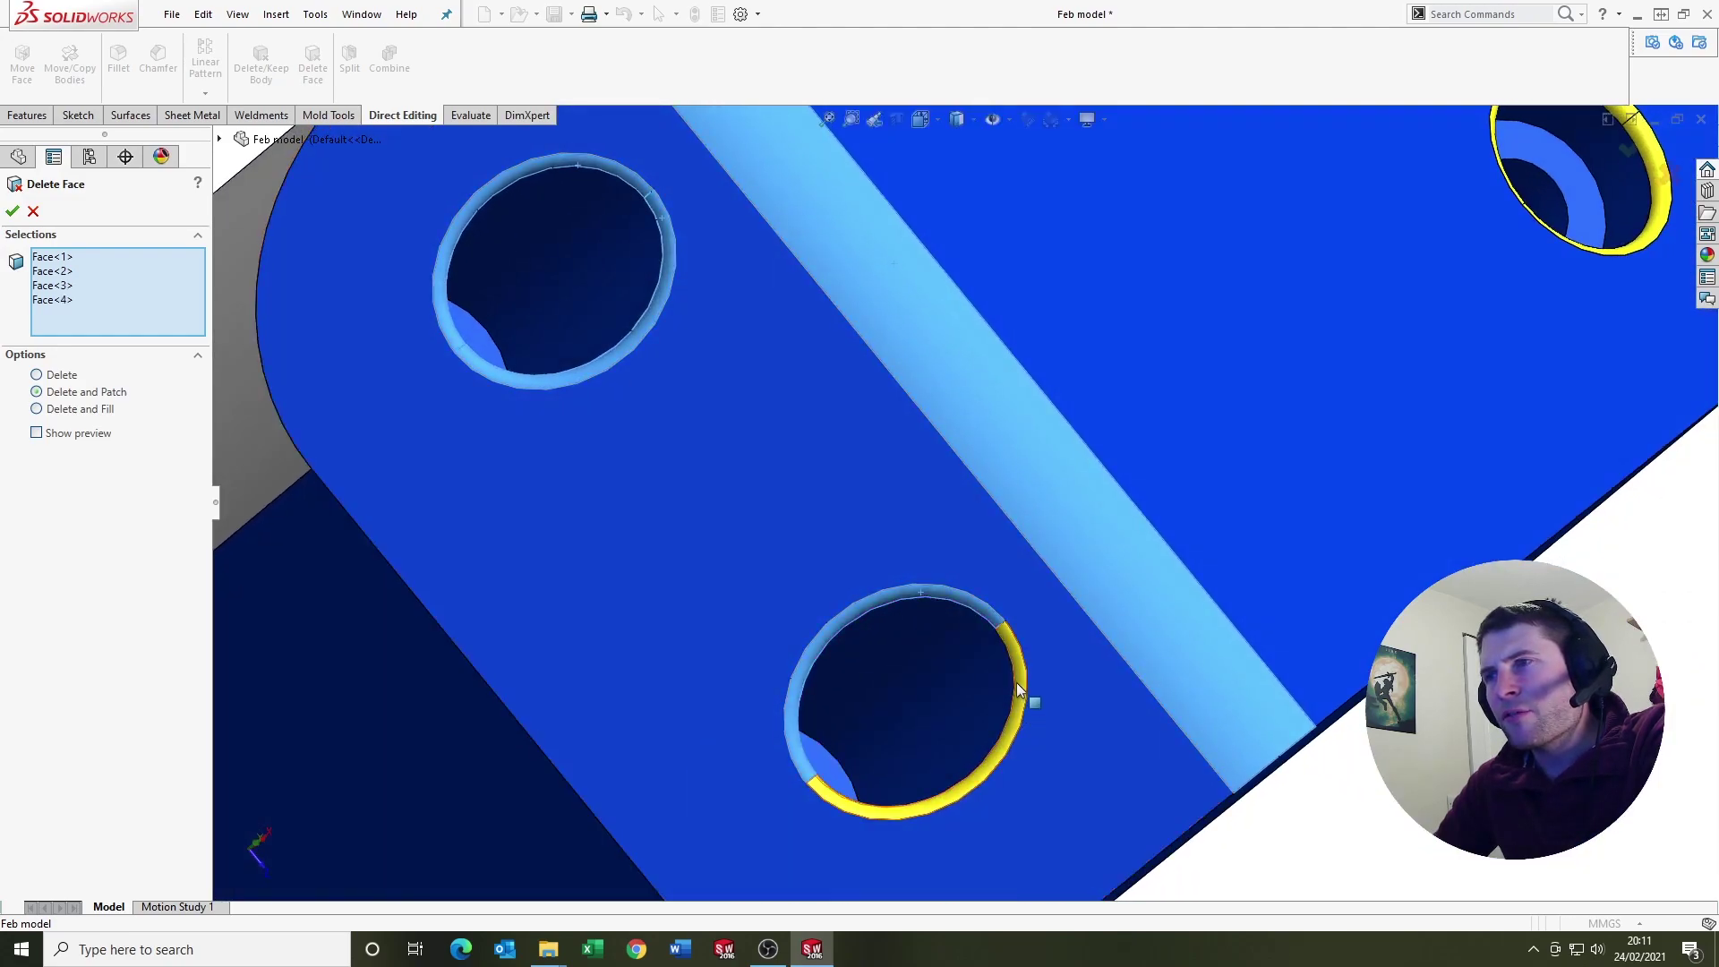
pyautogui.click(1020, 681)
pyautogui.scroll(4, 1033, 537)
pyautogui.scroll(-4, 1262, 363)
pyautogui.click(1046, 367)
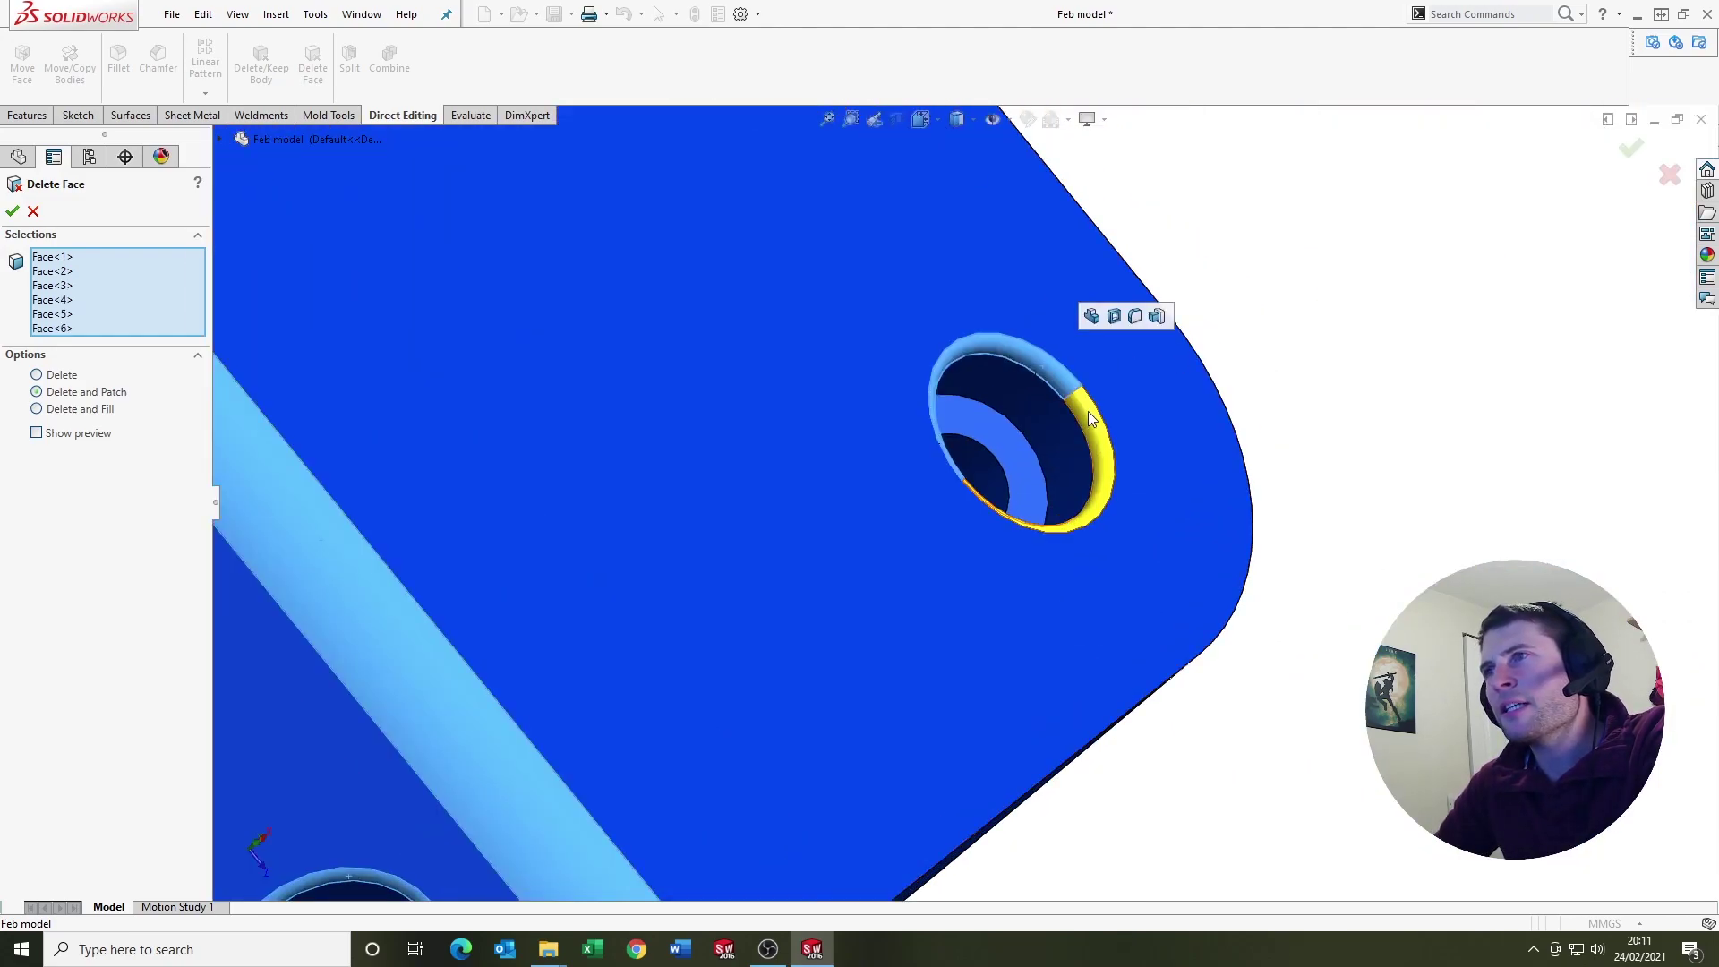
pyautogui.click(1090, 415)
pyautogui.scroll(3, 1090, 415)
pyautogui.scroll(-3, 721, 202)
pyautogui.click(879, 158)
pyautogui.click(910, 205)
pyautogui.scroll(4, 910, 205)
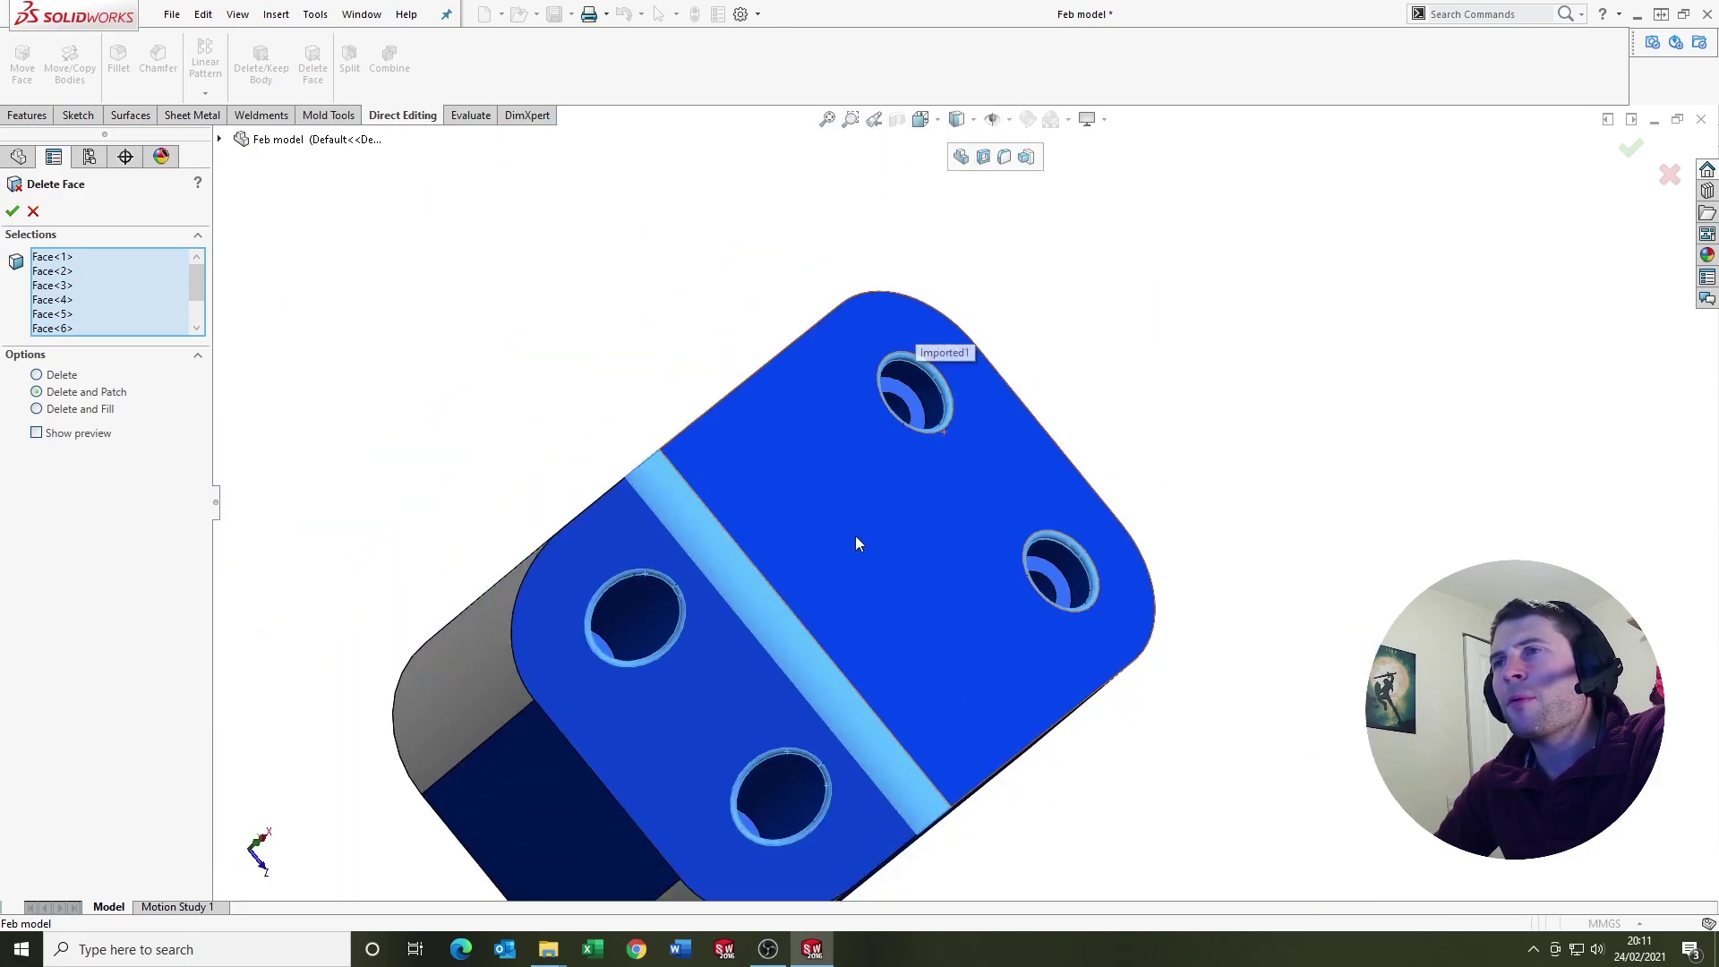
pyautogui.moveTo(856, 535); pyautogui.dragTo(777, 462, button='middle')
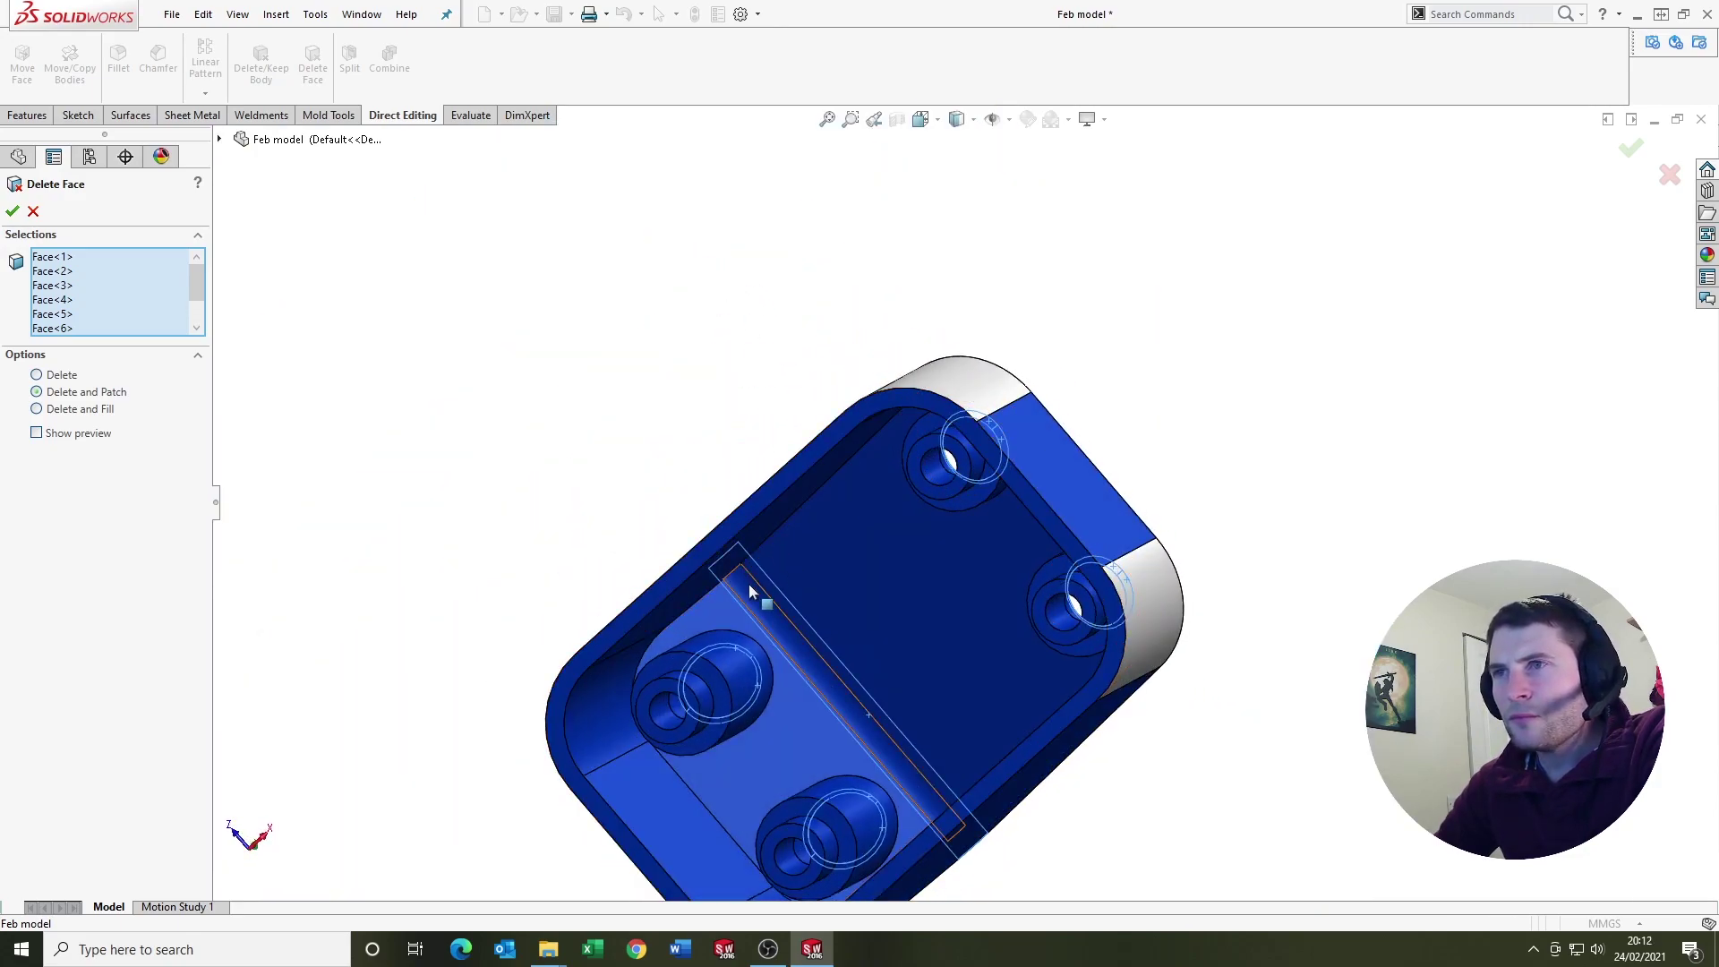
pyautogui.press('Return')
# Delete and patch the outer and inner rounded faces at the block's four vertical corners
pyautogui.scroll(3, 744, 579)
pyautogui.moveTo(744, 578); pyautogui.dragTo(913, 796, button='middle')
pyautogui.click(312, 67)
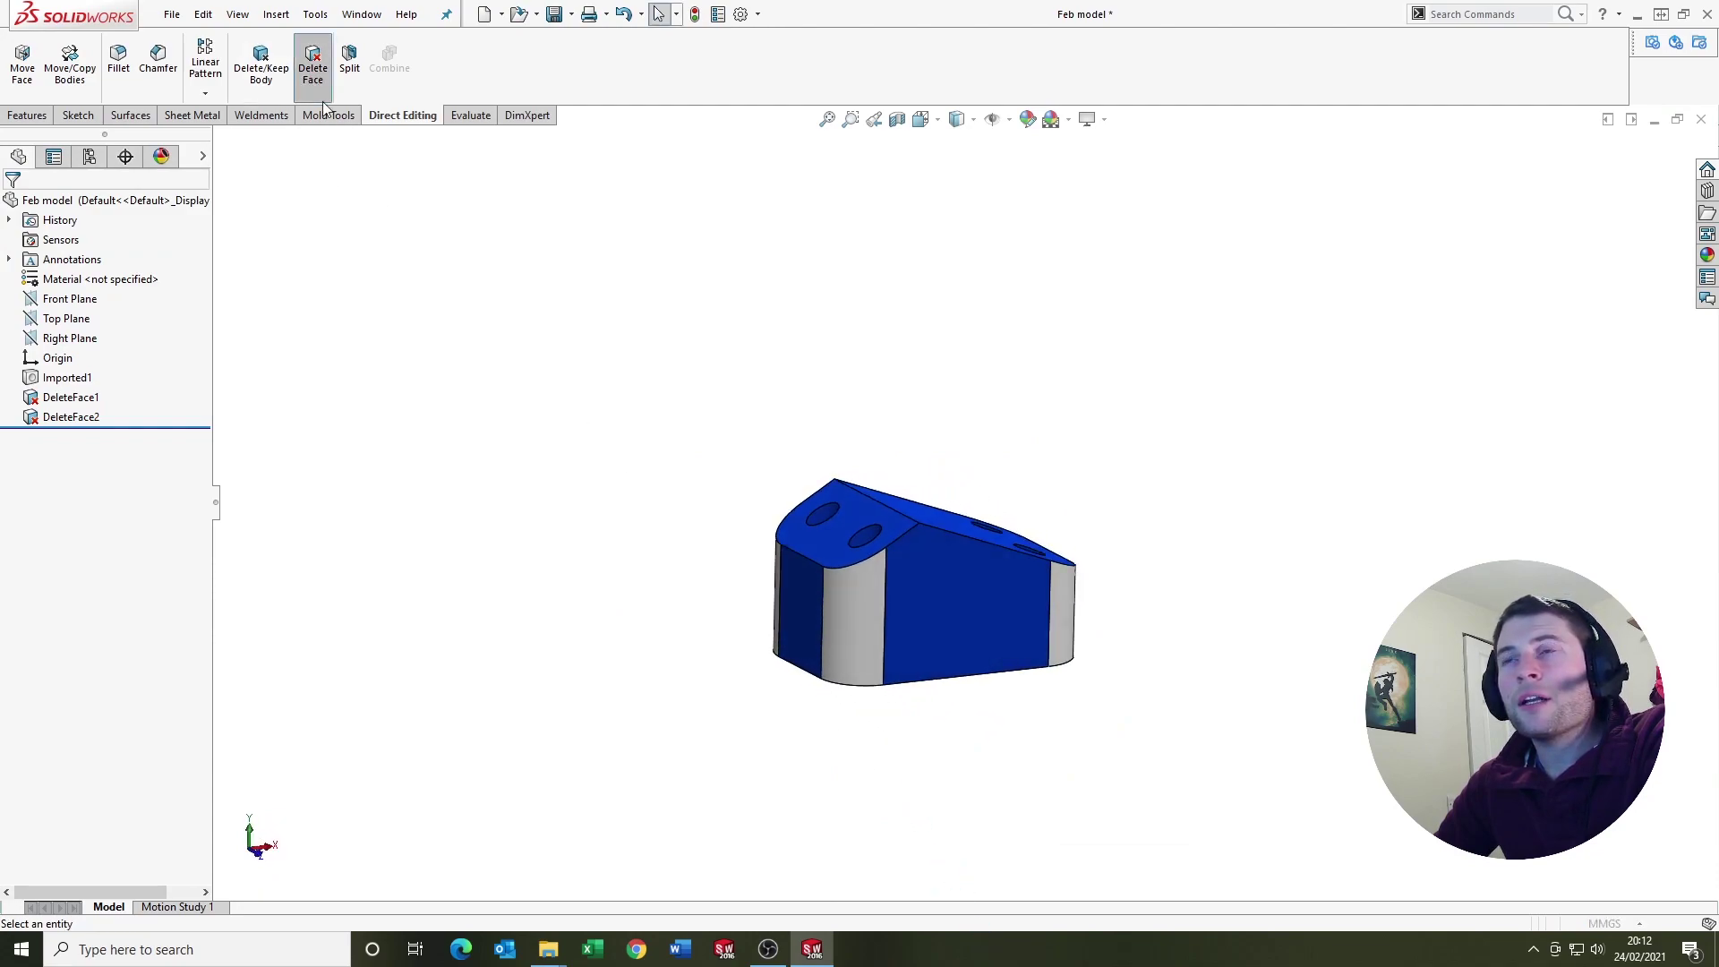
pyautogui.click(936, 638)
pyautogui.moveTo(841, 605); pyautogui.dragTo(966, 686, button='middle')
pyautogui.click(852, 592)
pyautogui.moveTo(852, 593); pyautogui.dragTo(1090, 813, button='middle')
pyautogui.click(1038, 694)
pyautogui.click(868, 651)
pyautogui.moveTo(867, 652); pyautogui.dragTo(846, 596, button='middle')
pyautogui.click(859, 687)
pyautogui.moveTo(859, 687); pyautogui.dragTo(738, 522, button='middle')
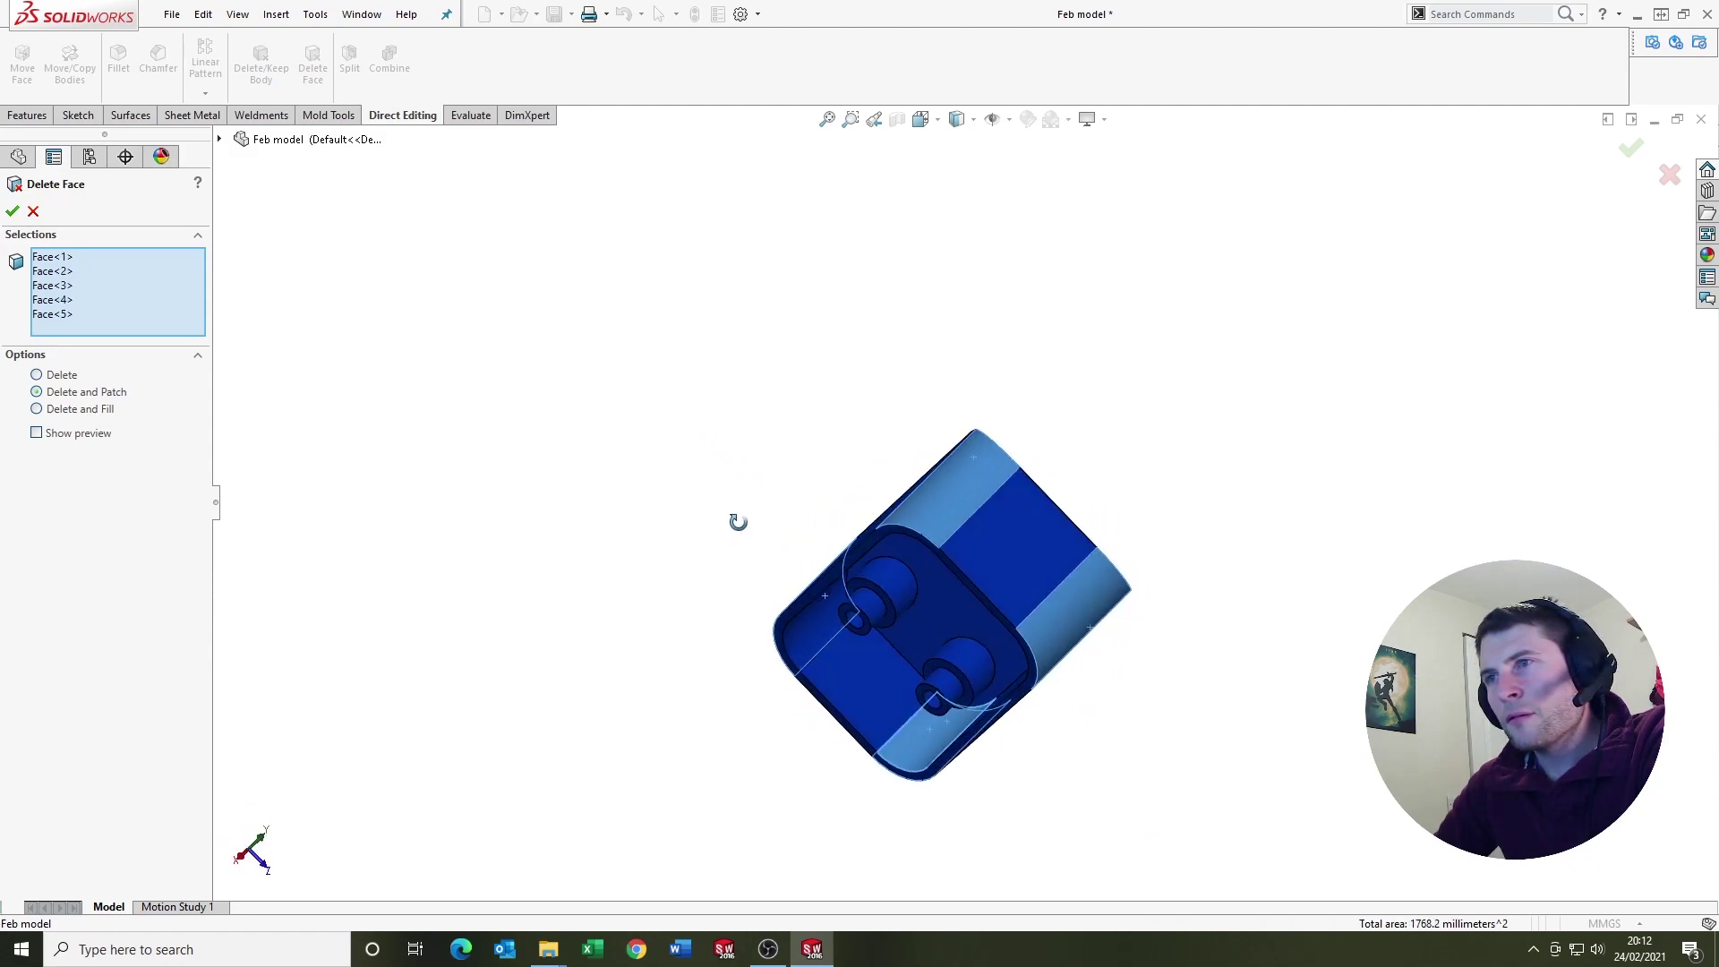
pyautogui.click(819, 623)
pyautogui.moveTo(818, 623); pyautogui.dragTo(890, 363, button='middle')
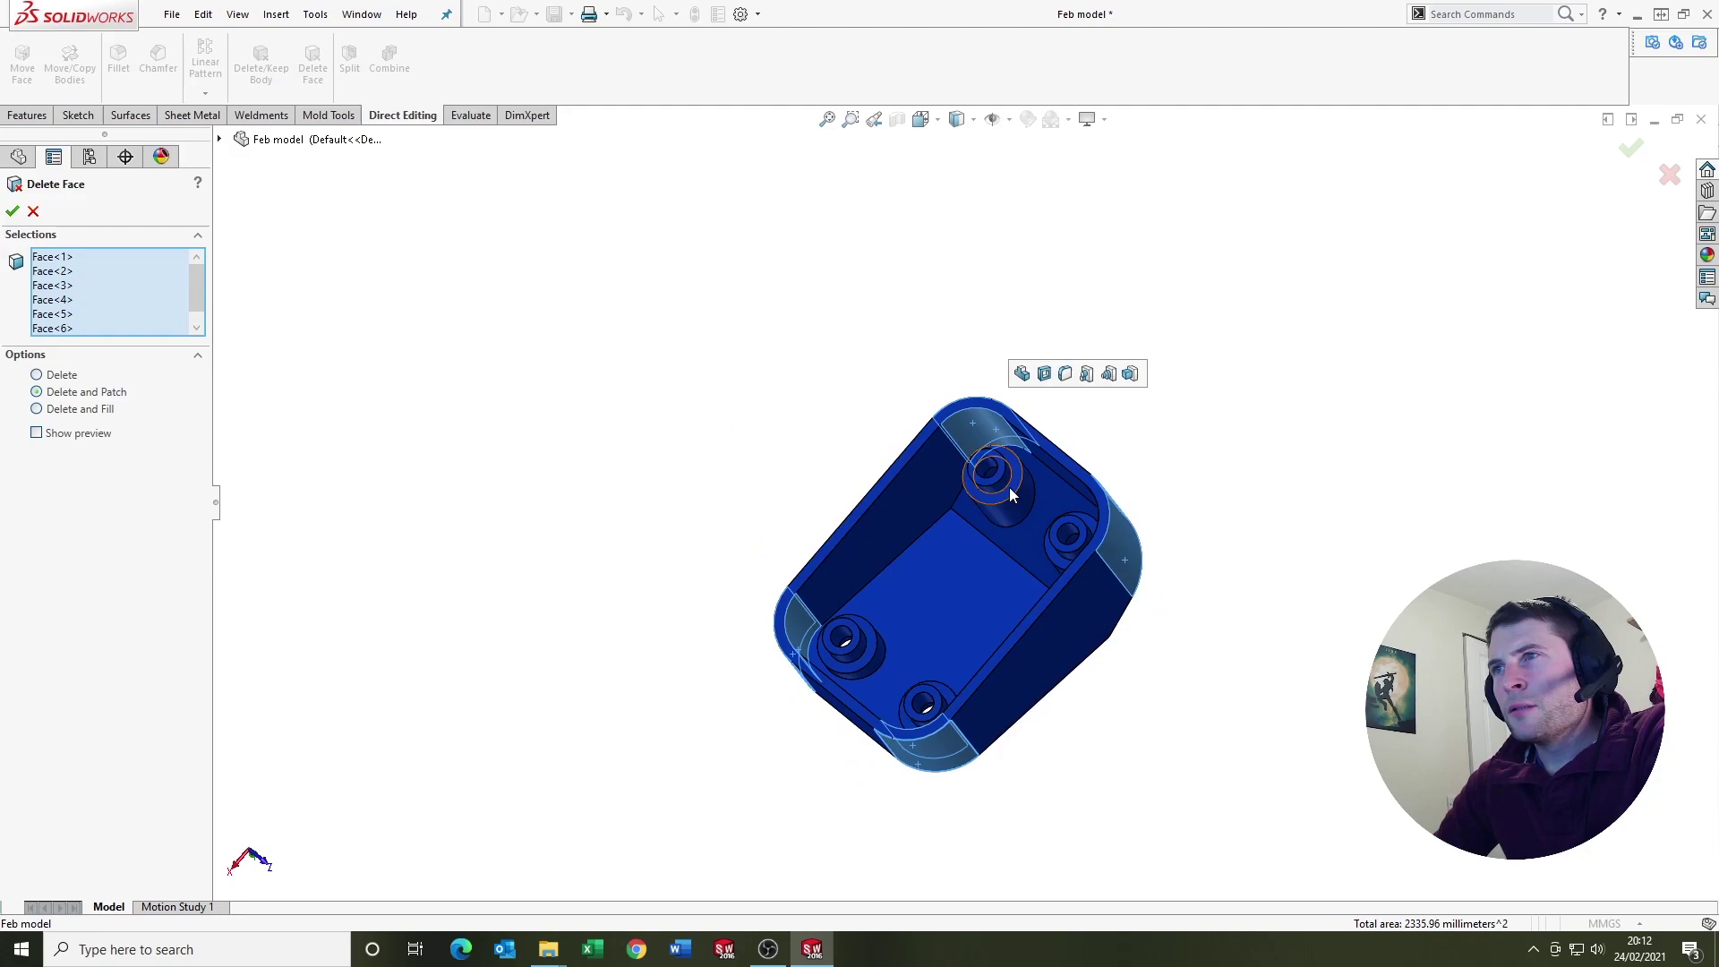
pyautogui.moveTo(1010, 495); pyautogui.dragTo(1063, 958, button='middle')
pyautogui.press('Return')
pyautogui.moveTo(931, 609); pyautogui.dragTo(978, 562, button='middle')
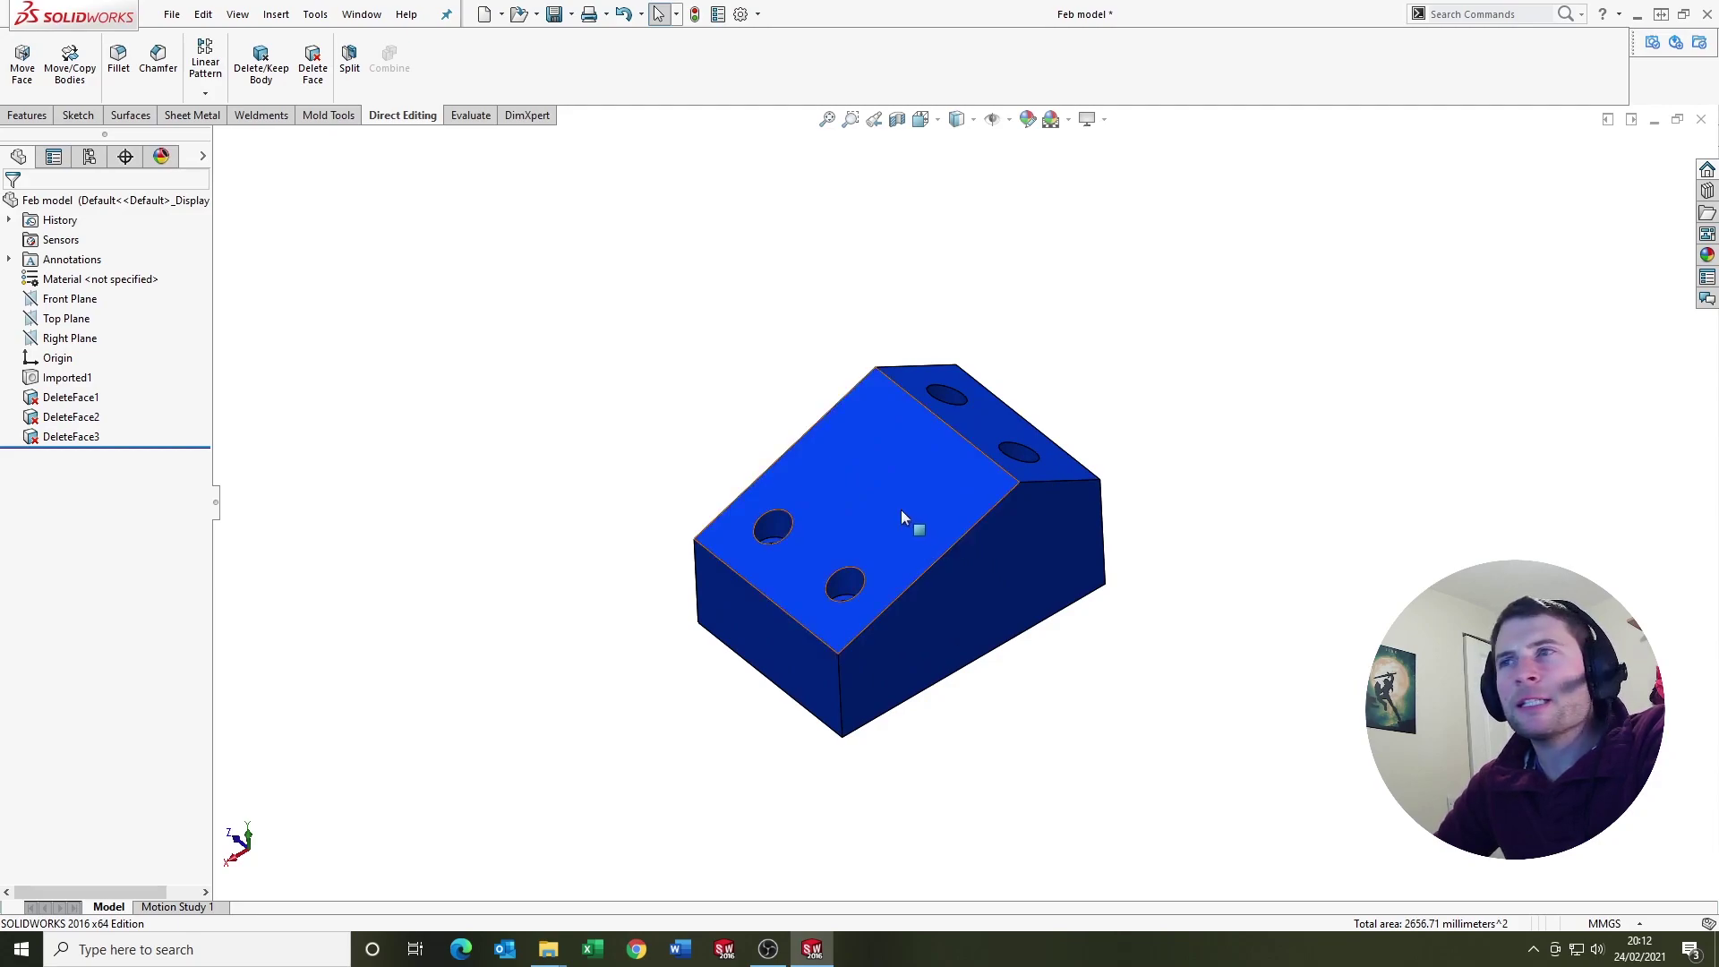
pyautogui.scroll(2, 931, 499)
pyautogui.scroll(-2, 951, 430)
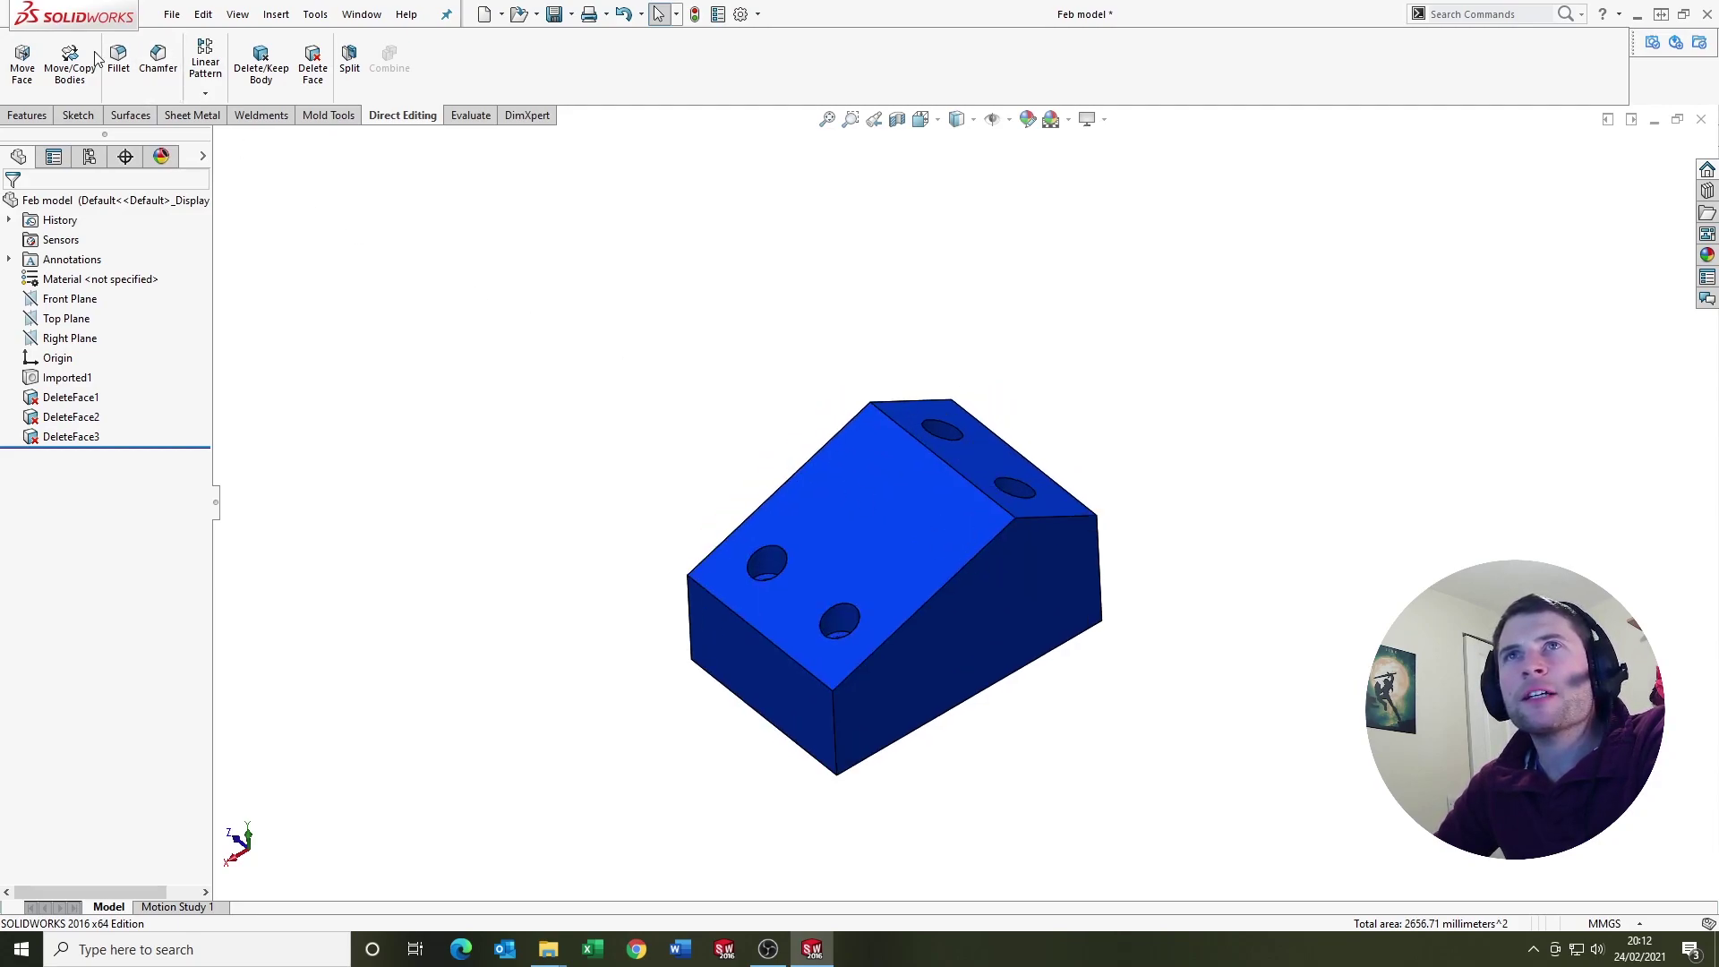
# Offset the block's two outer sloped top faces outward by 5 mm with Move Face
pyautogui.click(22, 65)
pyautogui.scroll(2, 1079, 557)
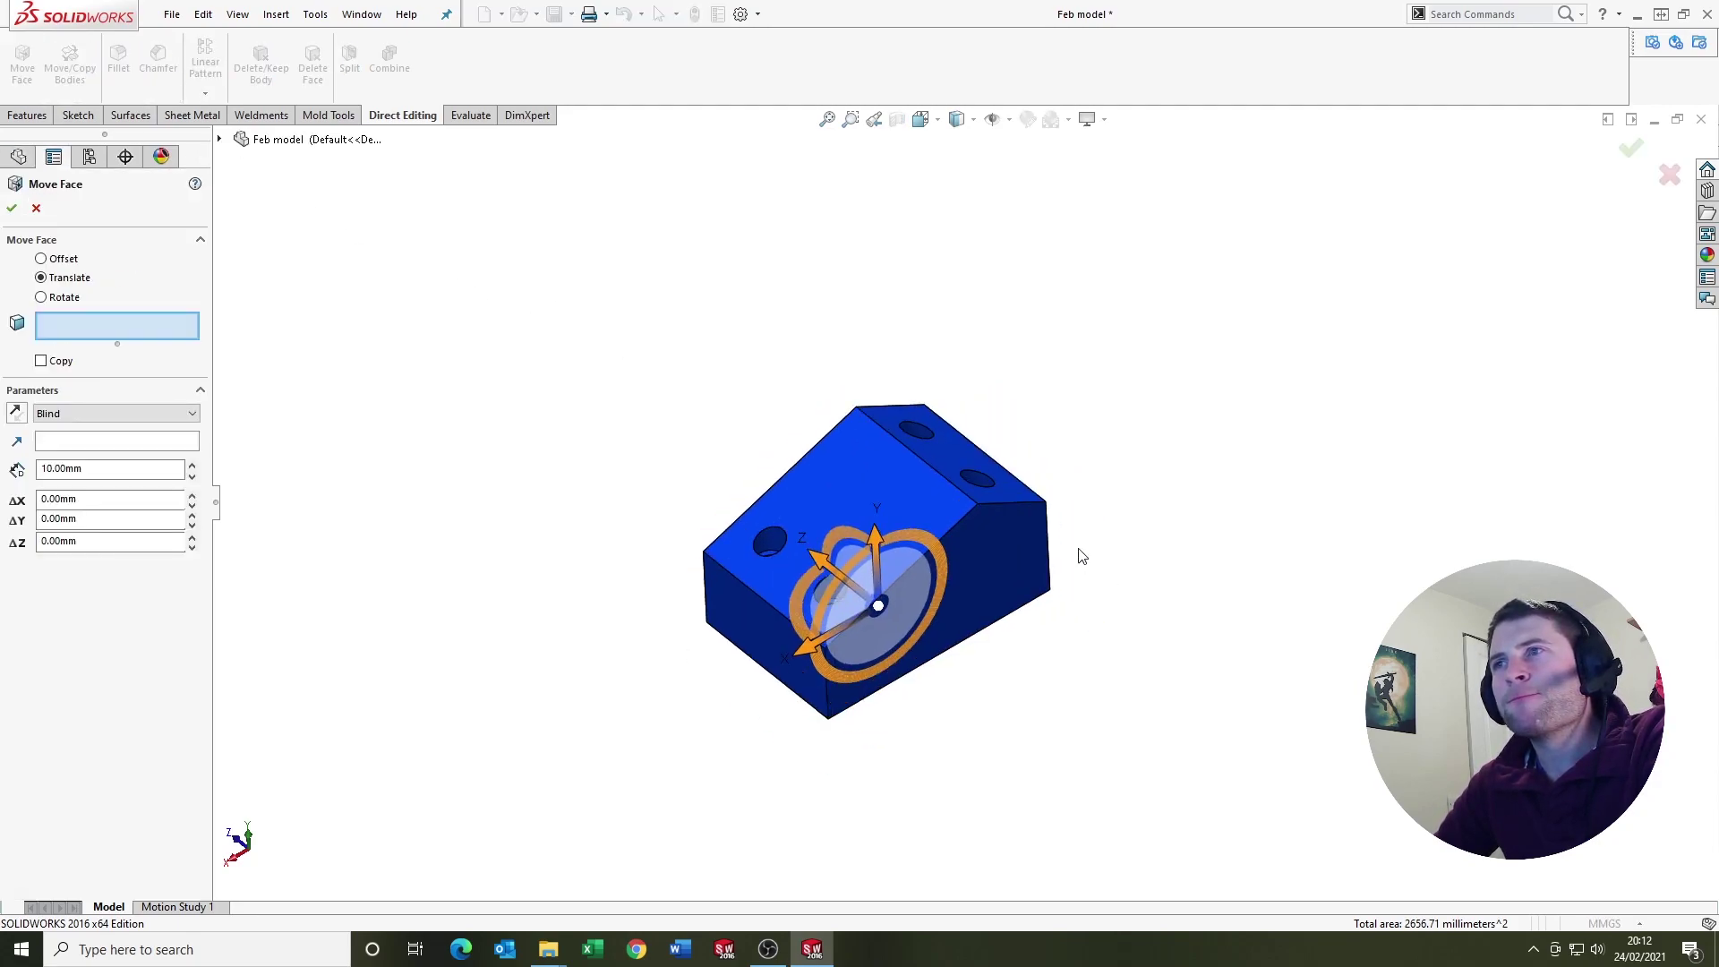
pyautogui.scroll(-3, 1083, 547)
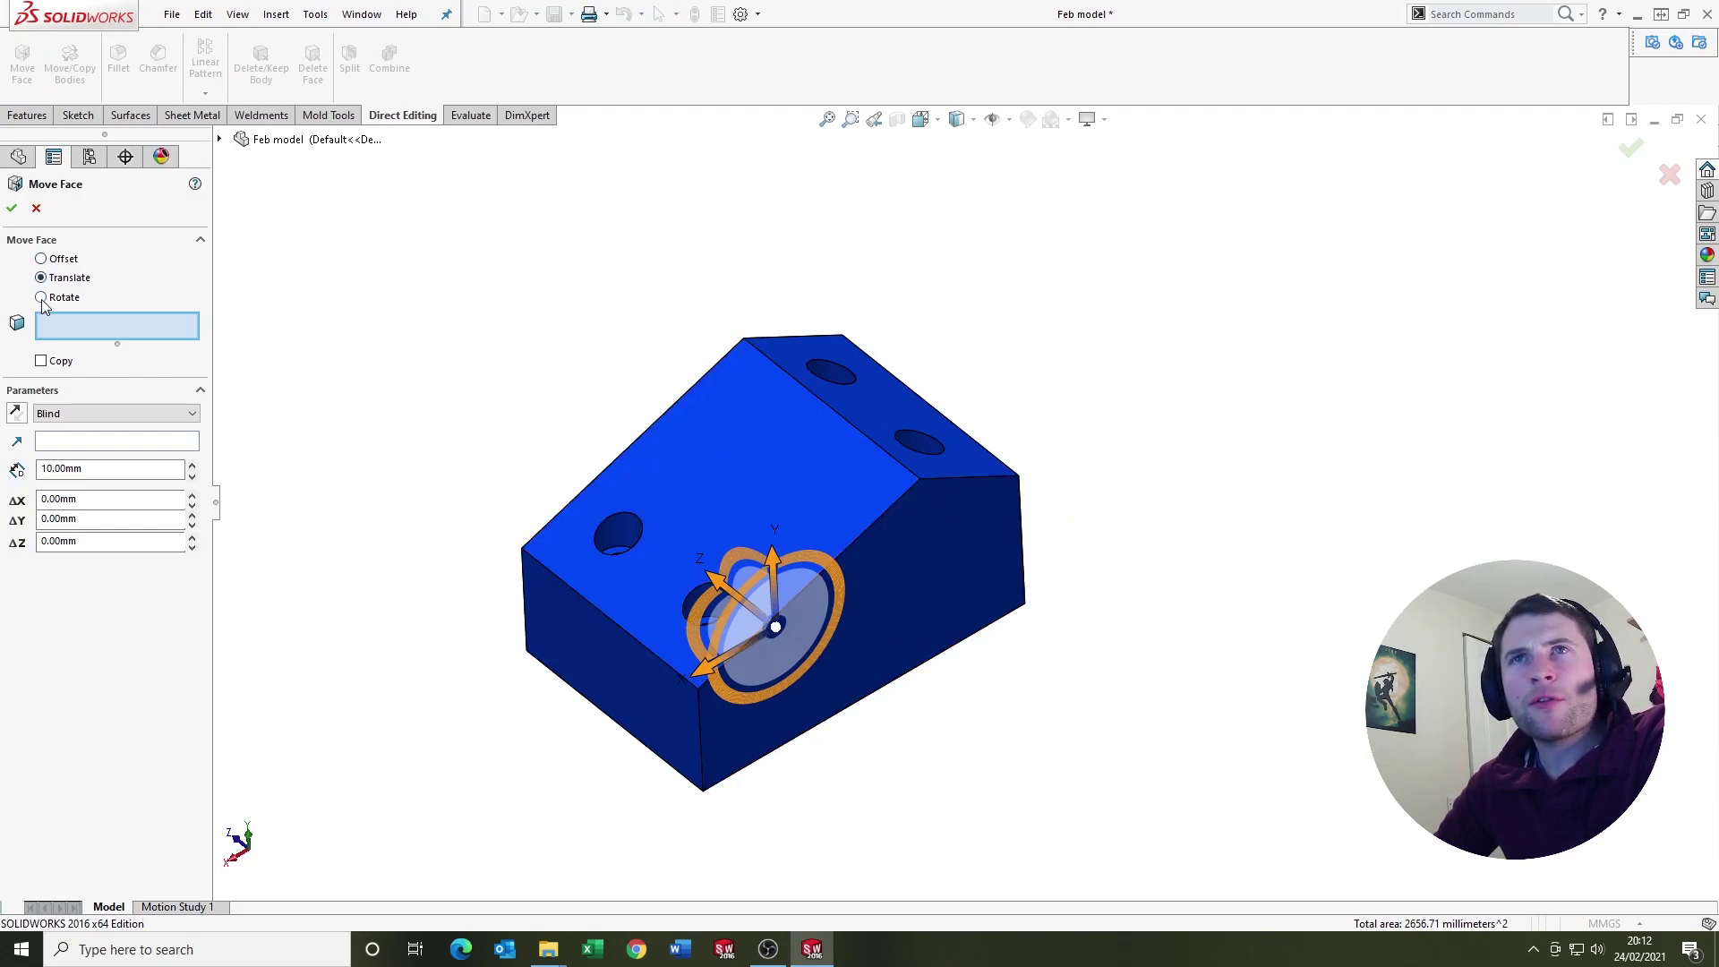
pyautogui.click(41, 260)
pyautogui.scroll(2, 913, 394)
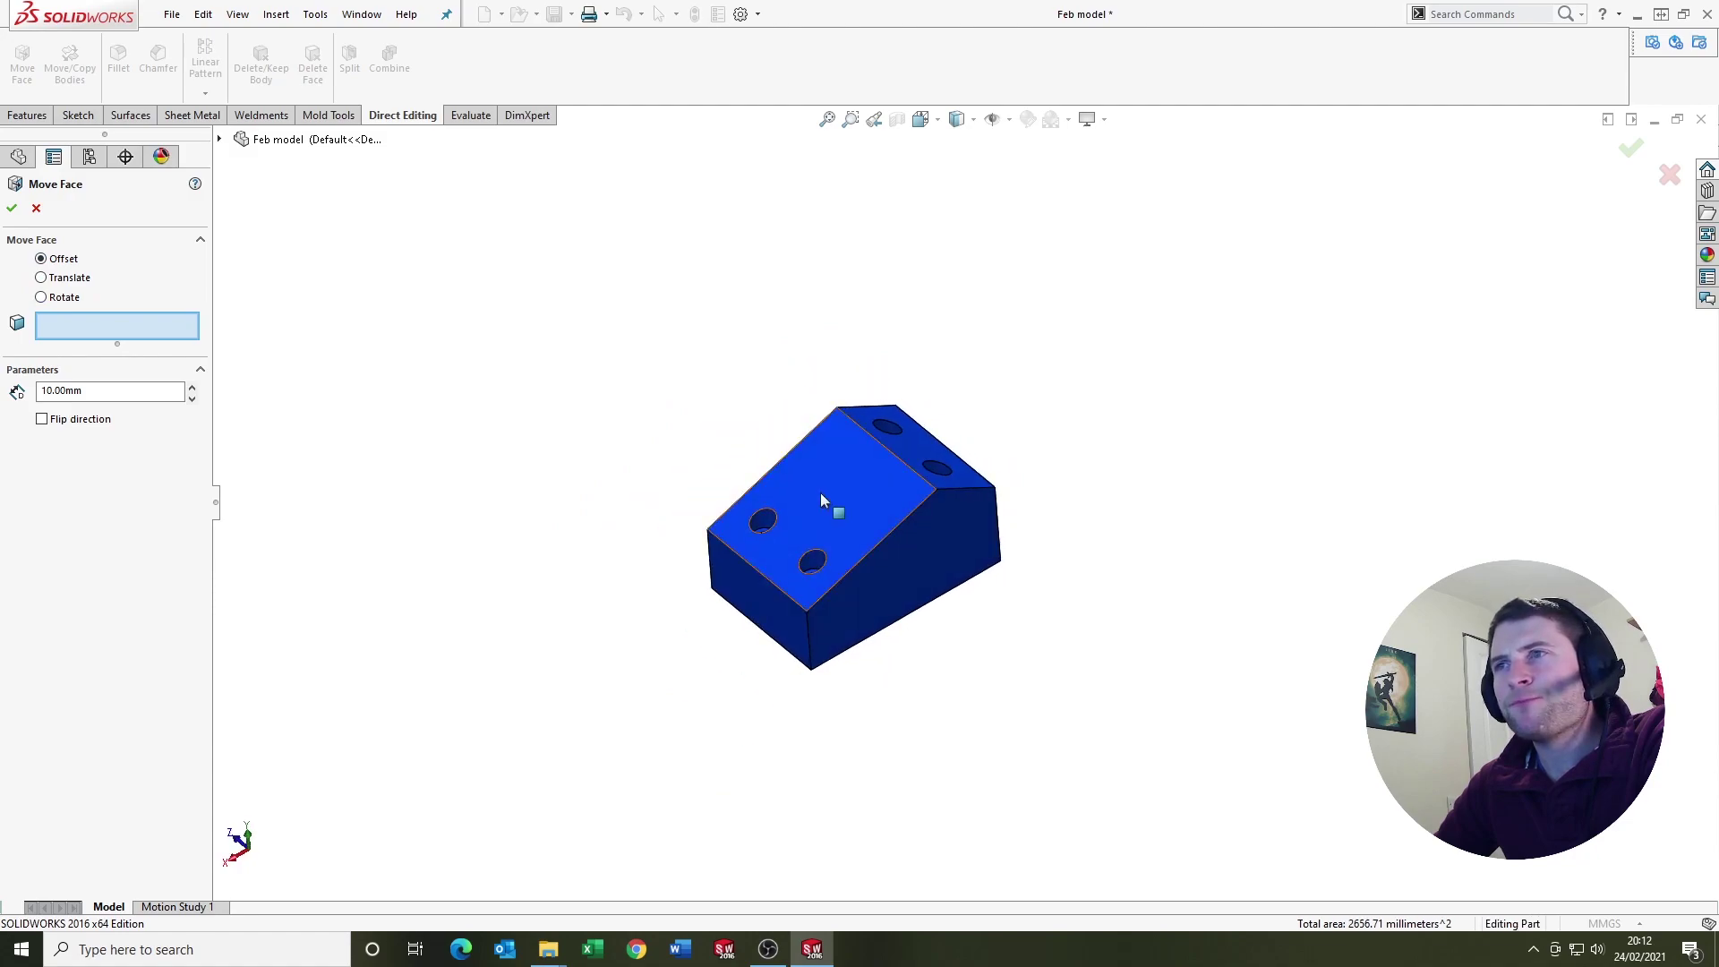
pyautogui.scroll(-3, 820, 492)
pyautogui.click(736, 479)
pyautogui.click(909, 434)
pyautogui.moveTo(909, 434); pyautogui.dragTo(752, 447, button='middle')
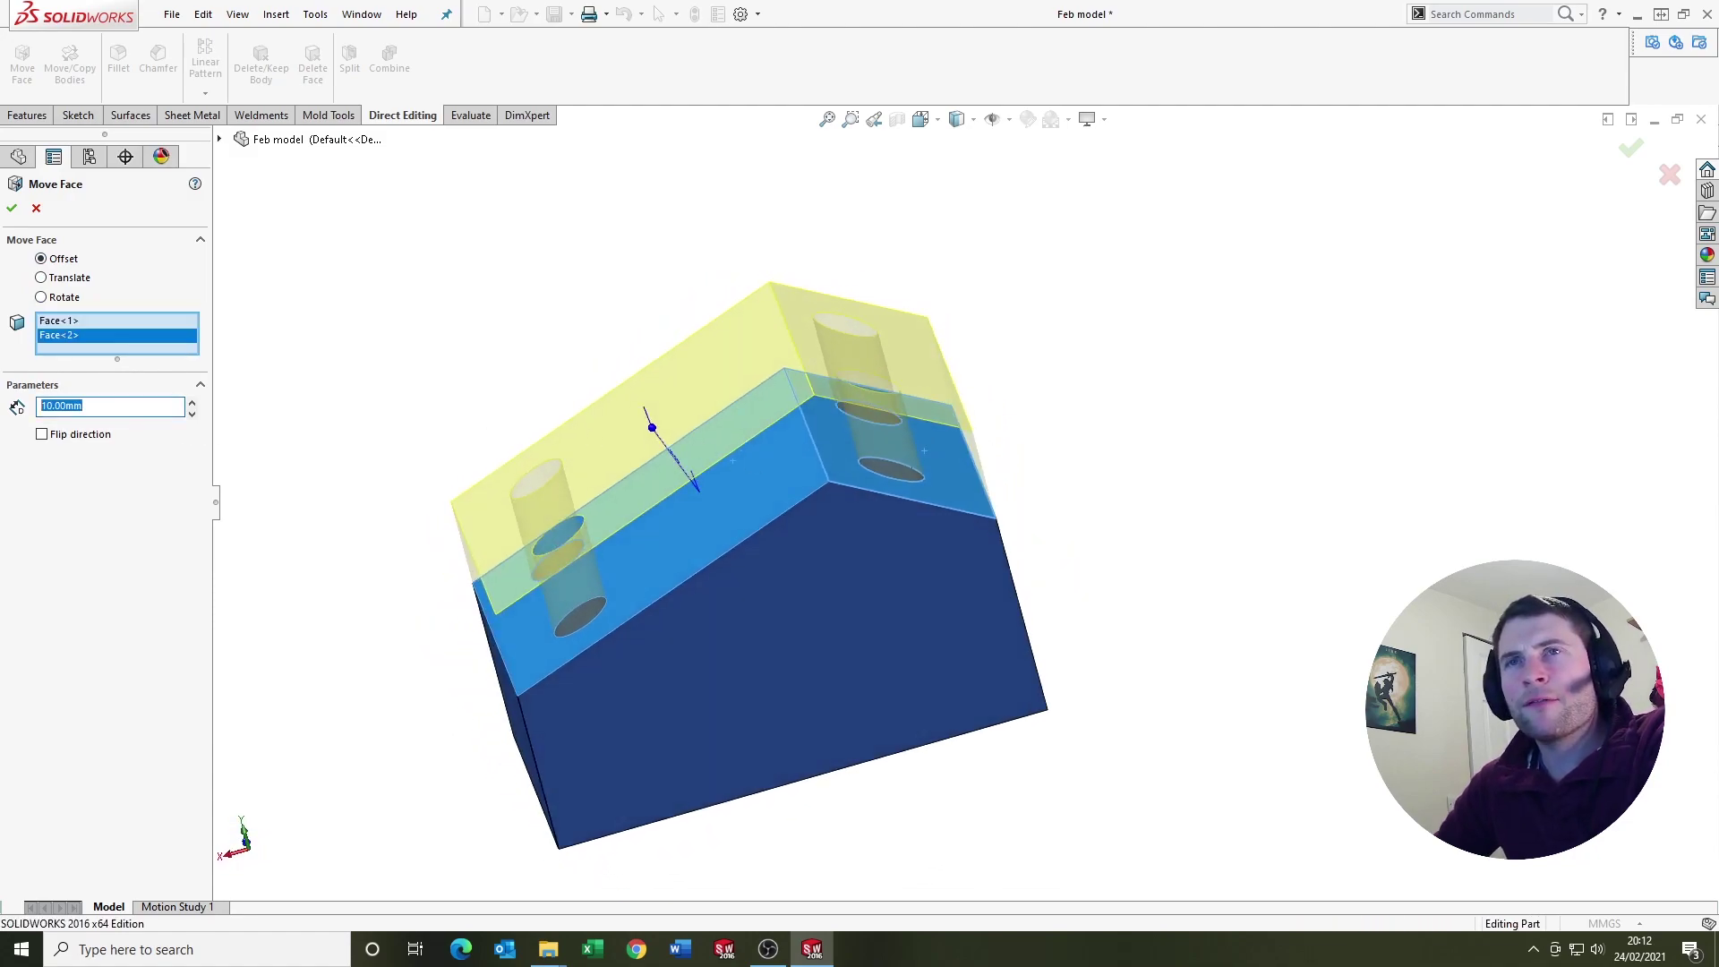
pyautogui.press('Return')
pyautogui.press('Return')
pyautogui.scroll(2, 891, 460)
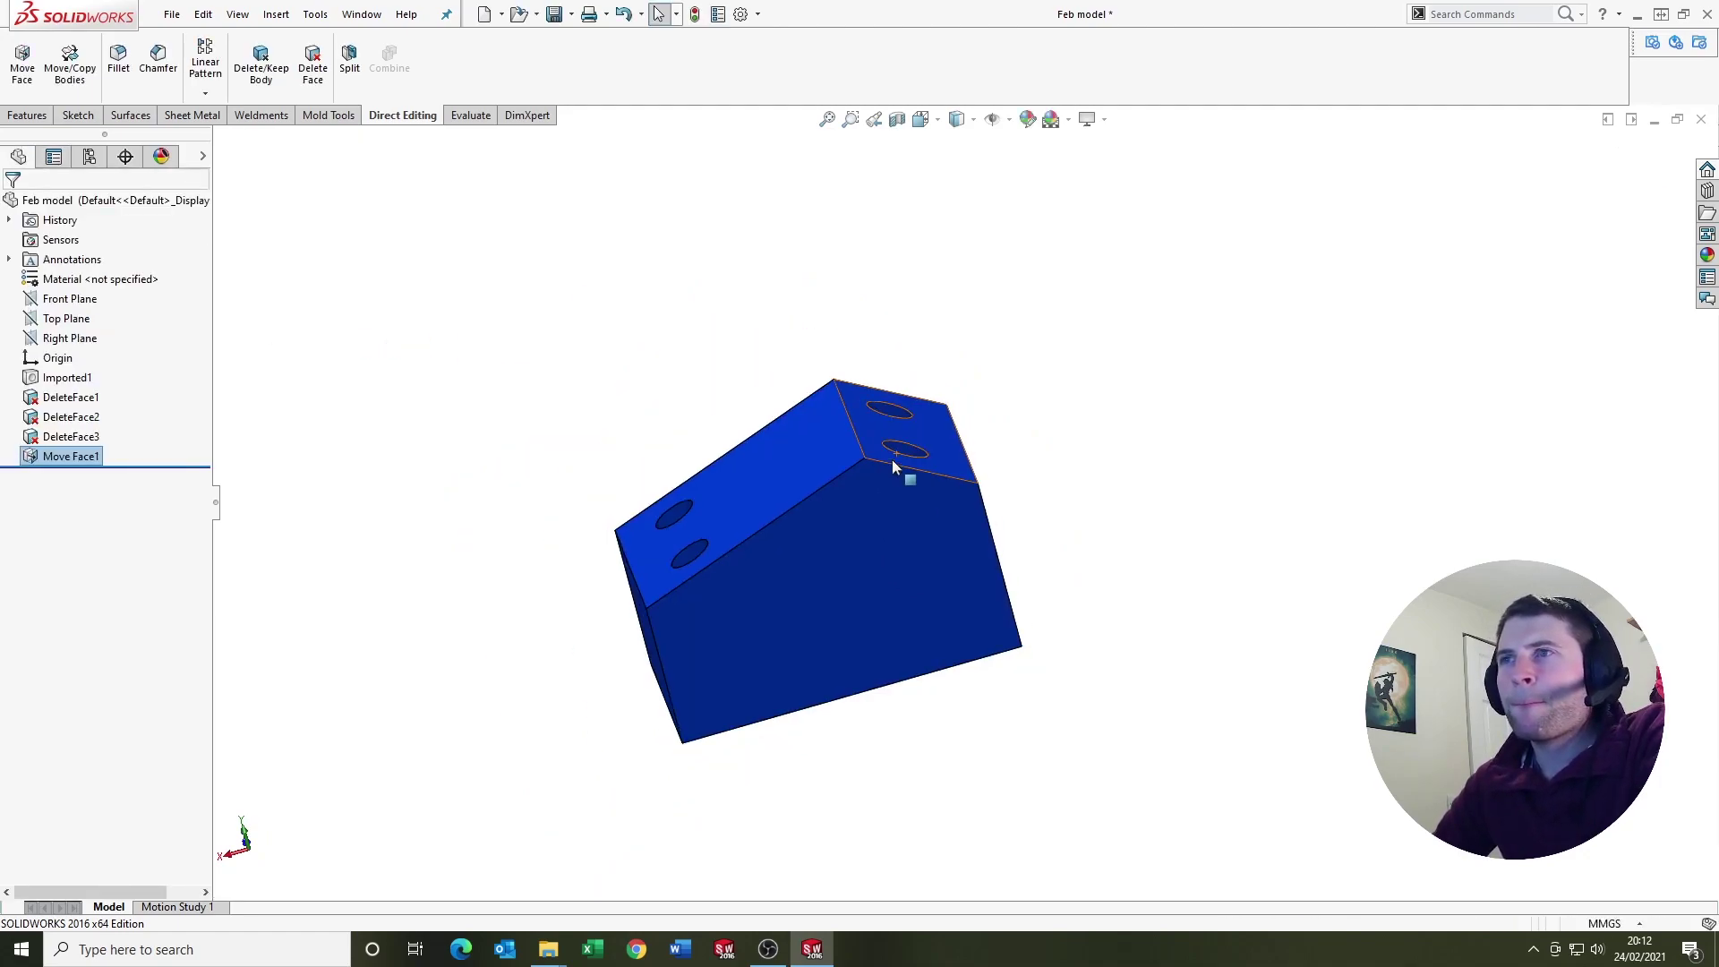
# Offset the two inner sloped faces of the cavity by 5 mm in the flipped direction with Move Face
pyautogui.moveTo(891, 459); pyautogui.dragTo(727, 264, button='middle')
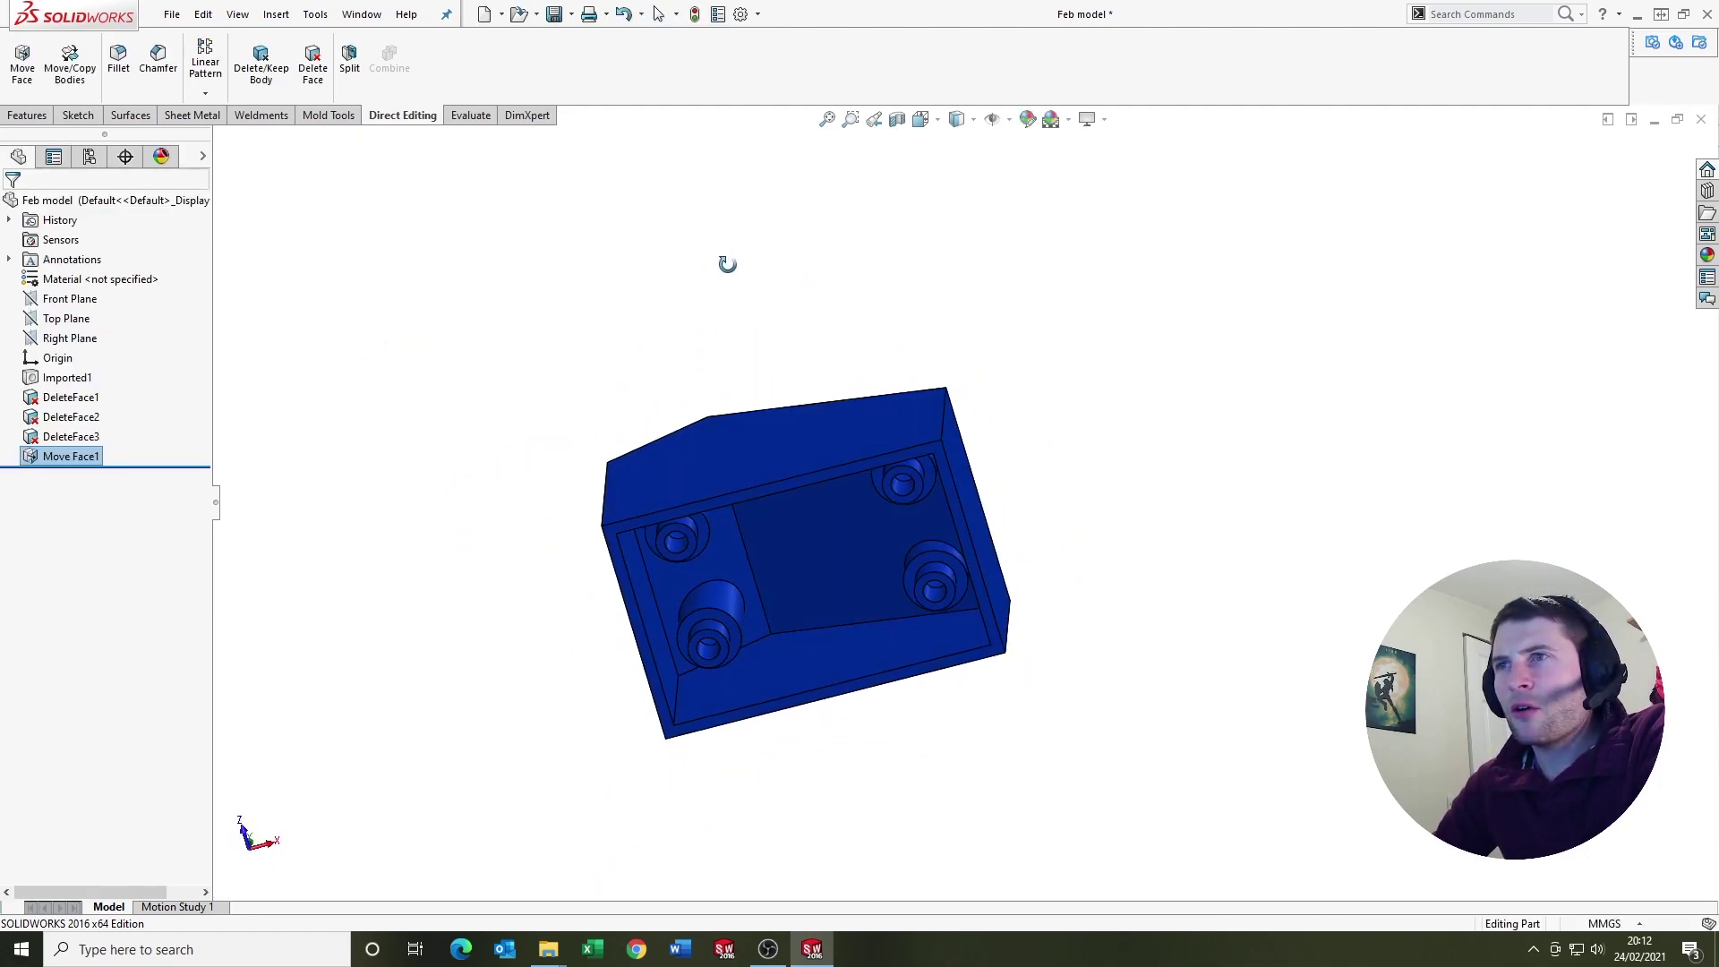
pyautogui.click(22, 76)
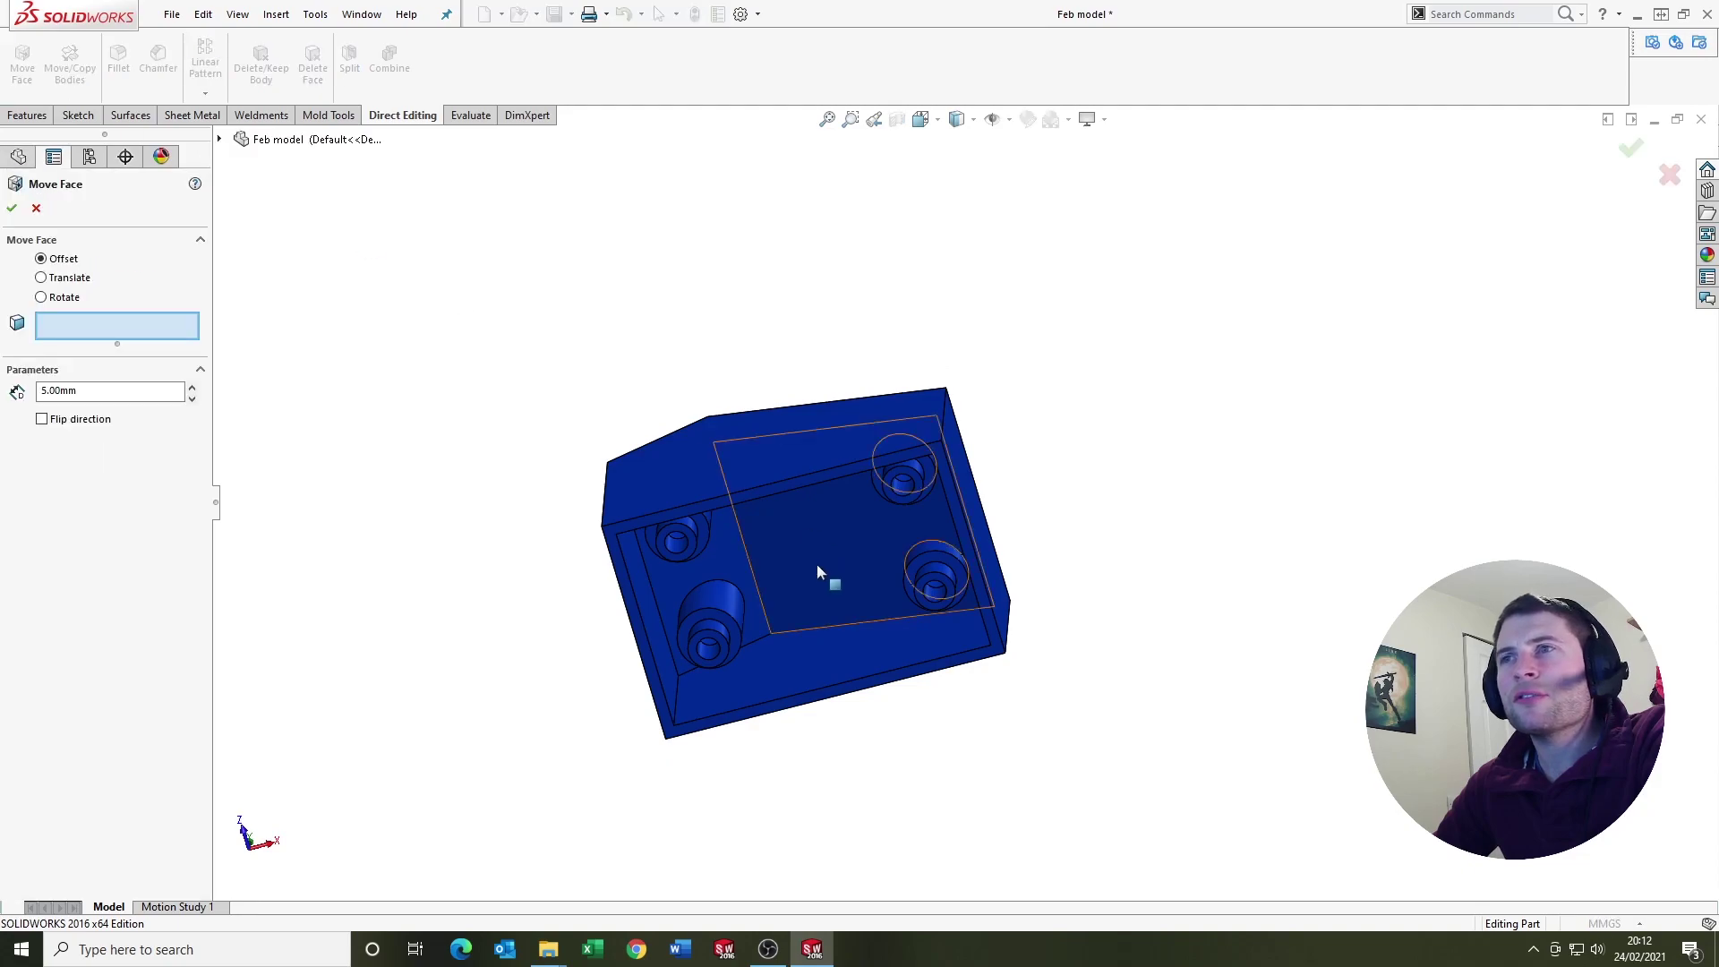
pyautogui.moveTo(816, 573); pyautogui.dragTo(748, 548, button='middle')
pyautogui.click(743, 550)
pyautogui.click(840, 544)
pyautogui.moveTo(663, 455); pyautogui.dragTo(741, 617, button='middle')
pyautogui.click(42, 435)
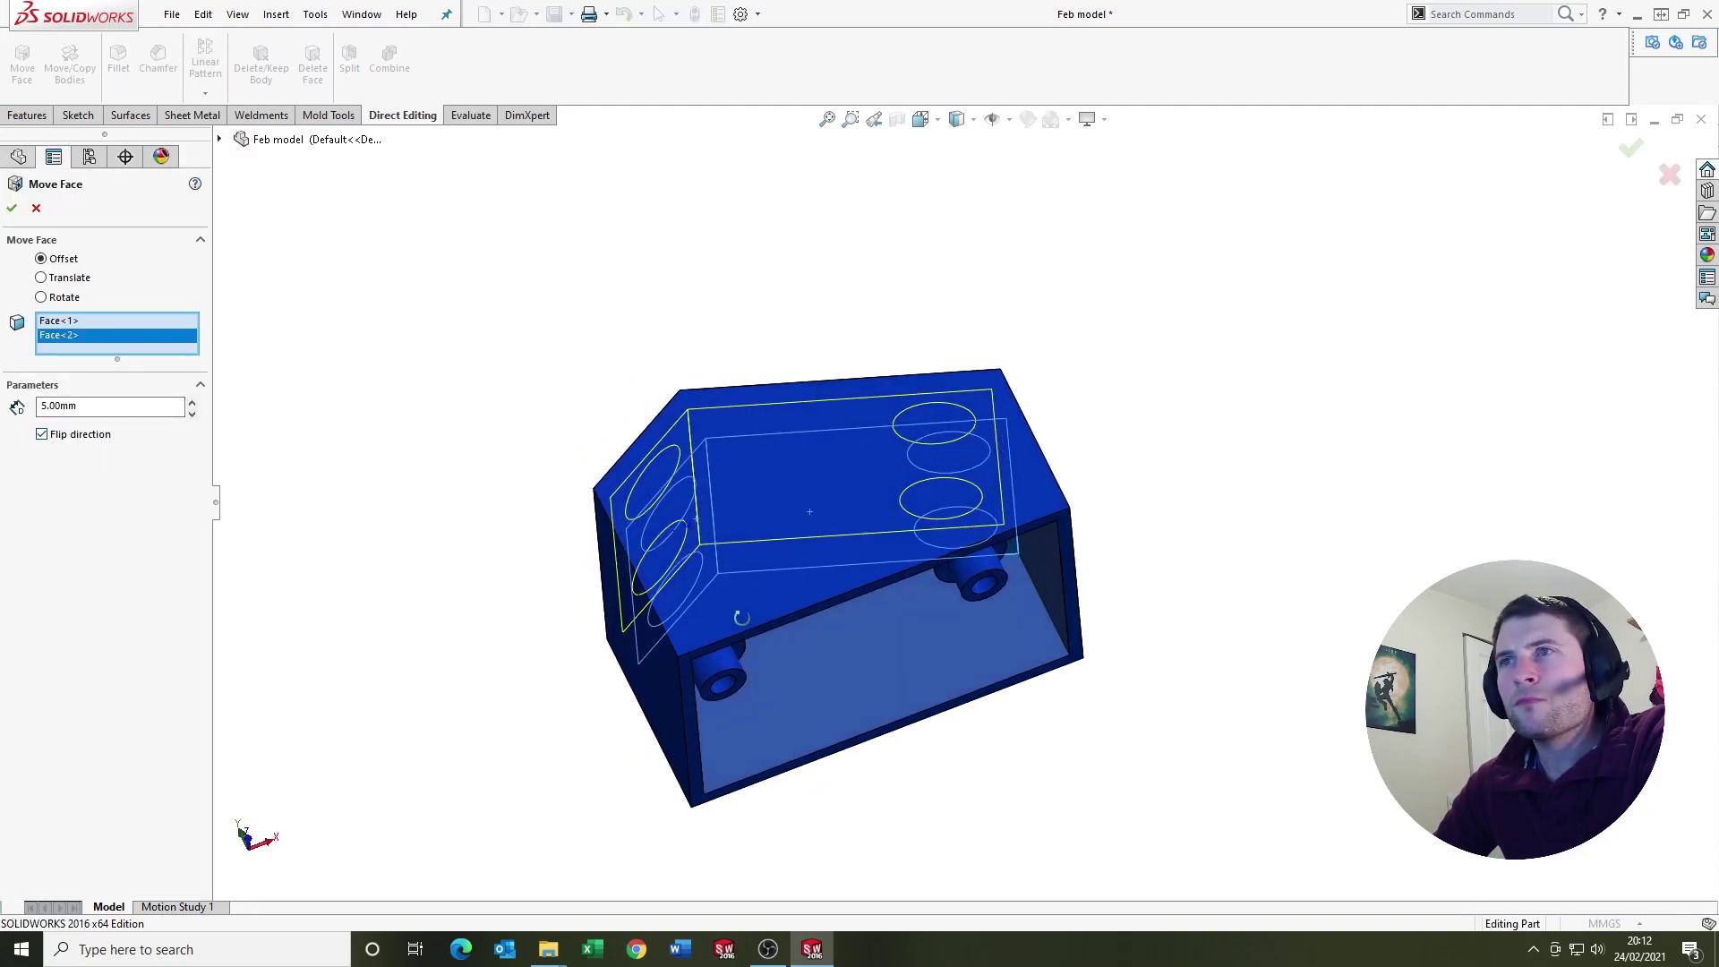
pyautogui.click(12, 209)
# Examine the offset walls in a section view through the Front Plane and close the section without keeping it
pyautogui.moveTo(498, 287); pyautogui.dragTo(808, 431, button='middle')
pyautogui.click(896, 120)
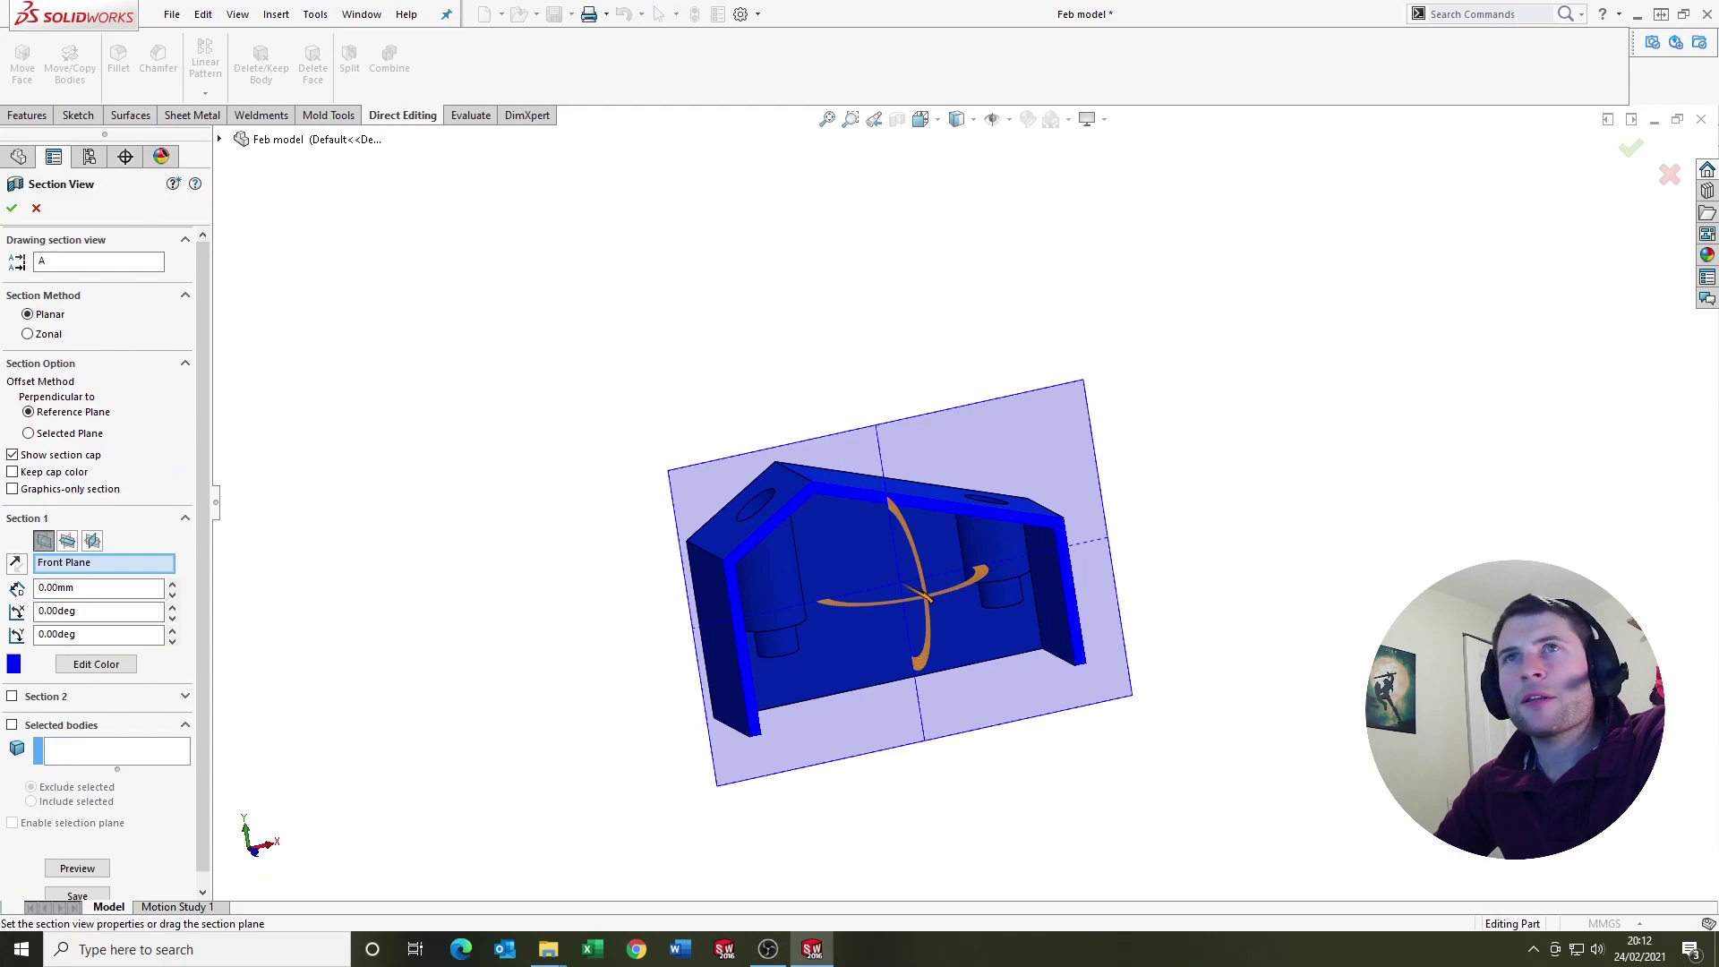
pyautogui.click(37, 209)
pyautogui.moveTo(895, 573); pyautogui.dragTo(1009, 524, button='middle')
pyautogui.scroll(-2, 994, 524)
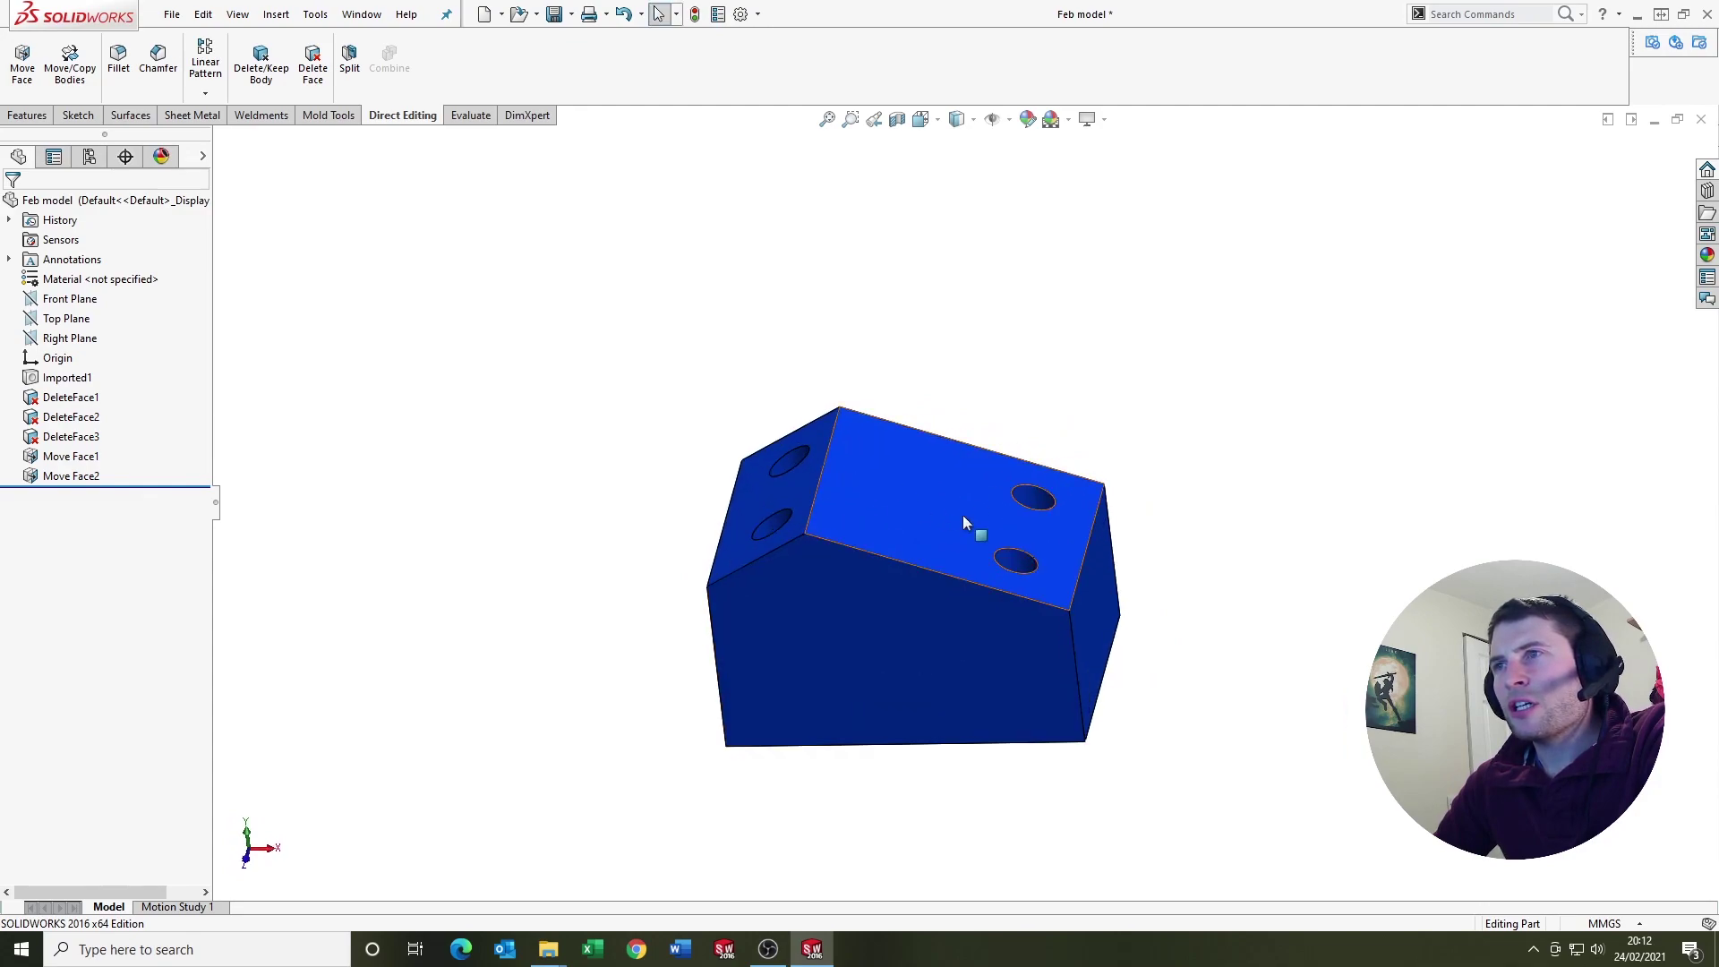
# Set up a Move Face rotation of the longer outer sloped face about its lower edge by 5 degrees, direction flipped
pyautogui.click(23, 72)
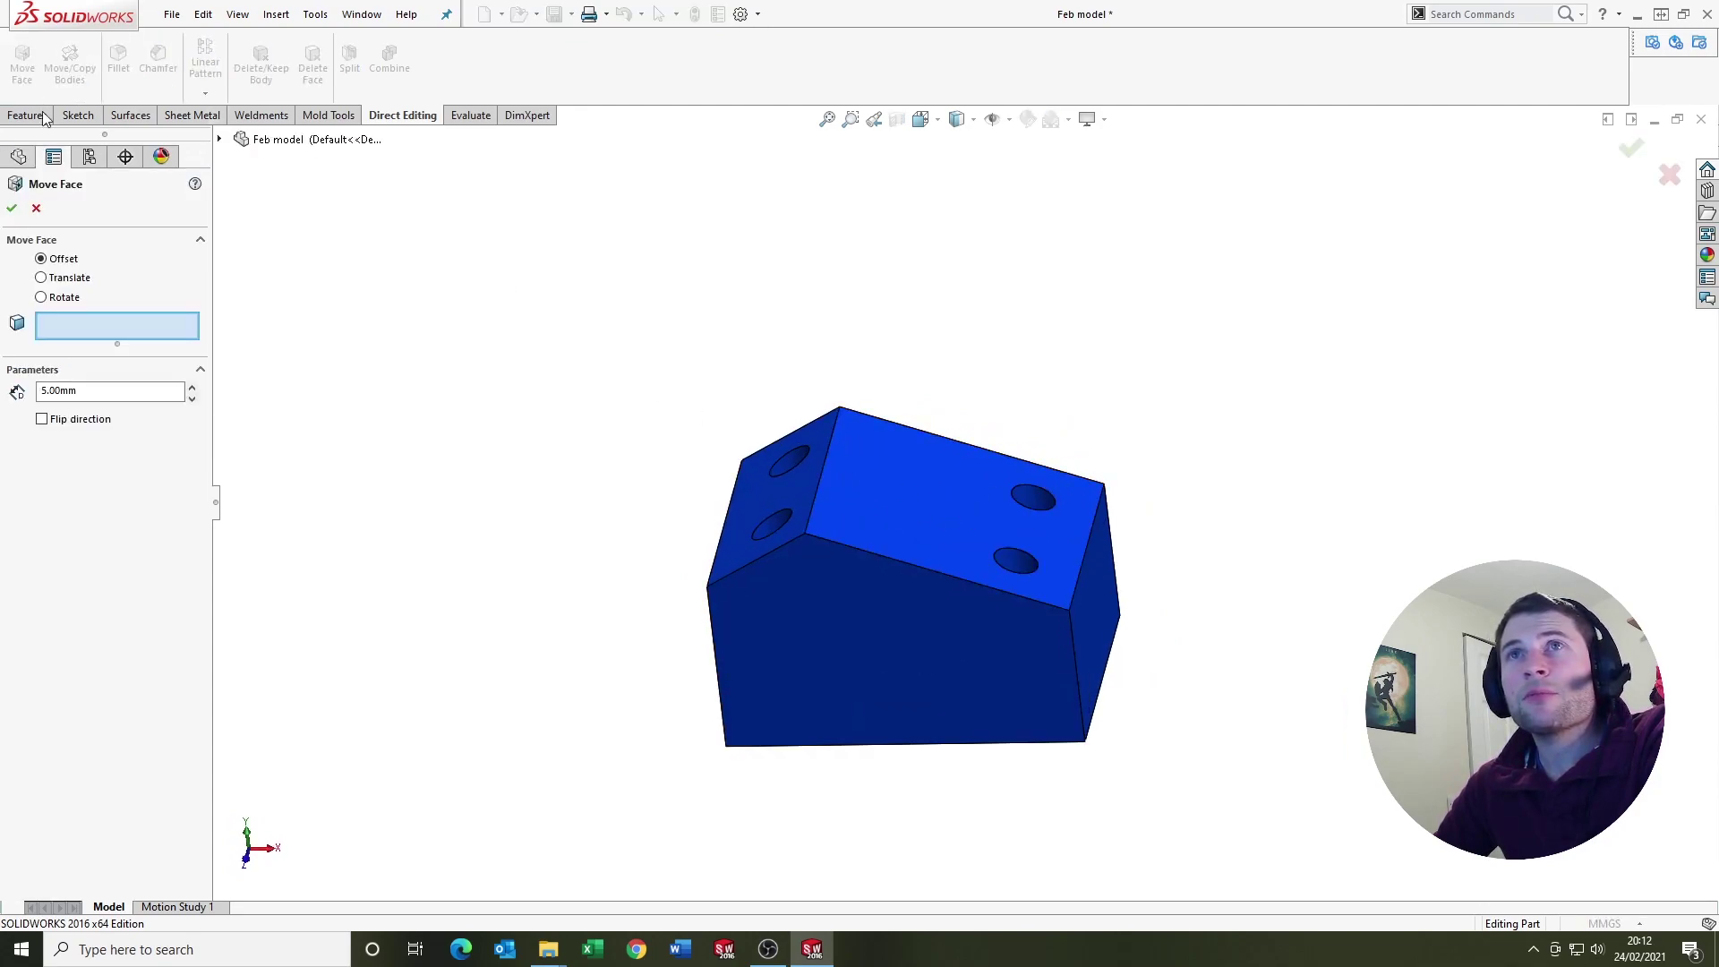
pyautogui.click(41, 278)
pyautogui.click(41, 297)
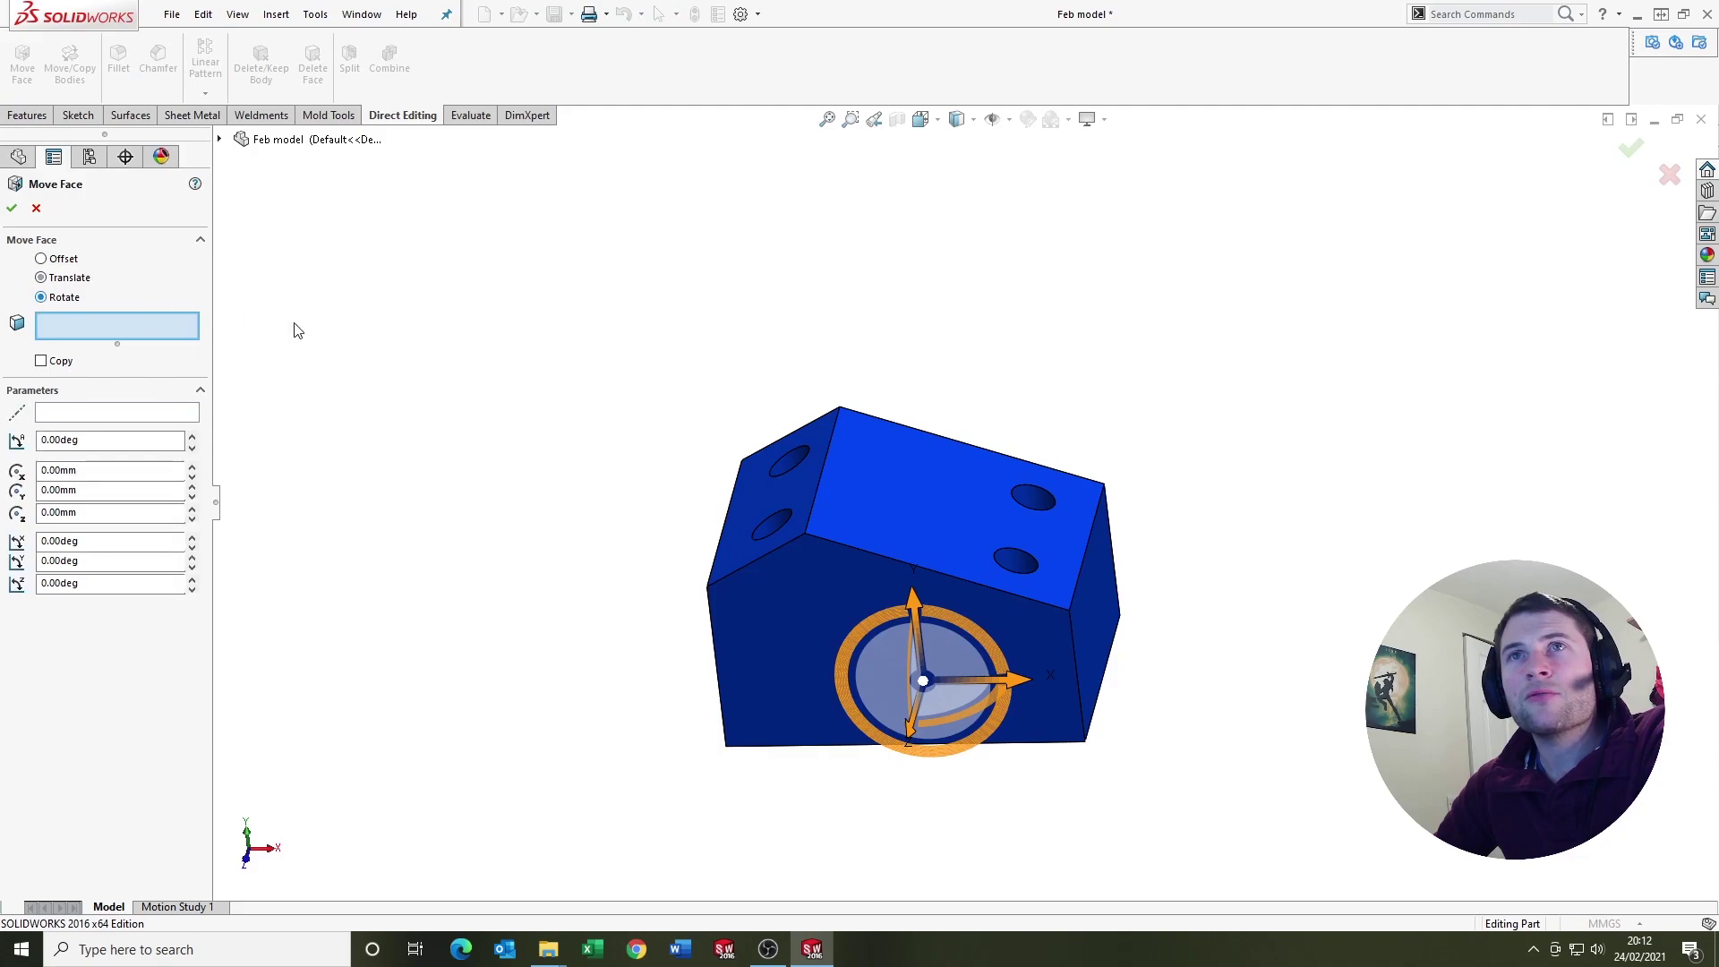
pyautogui.scroll(2, 1163, 507)
pyautogui.scroll(-3, 1163, 507)
pyautogui.click(815, 475)
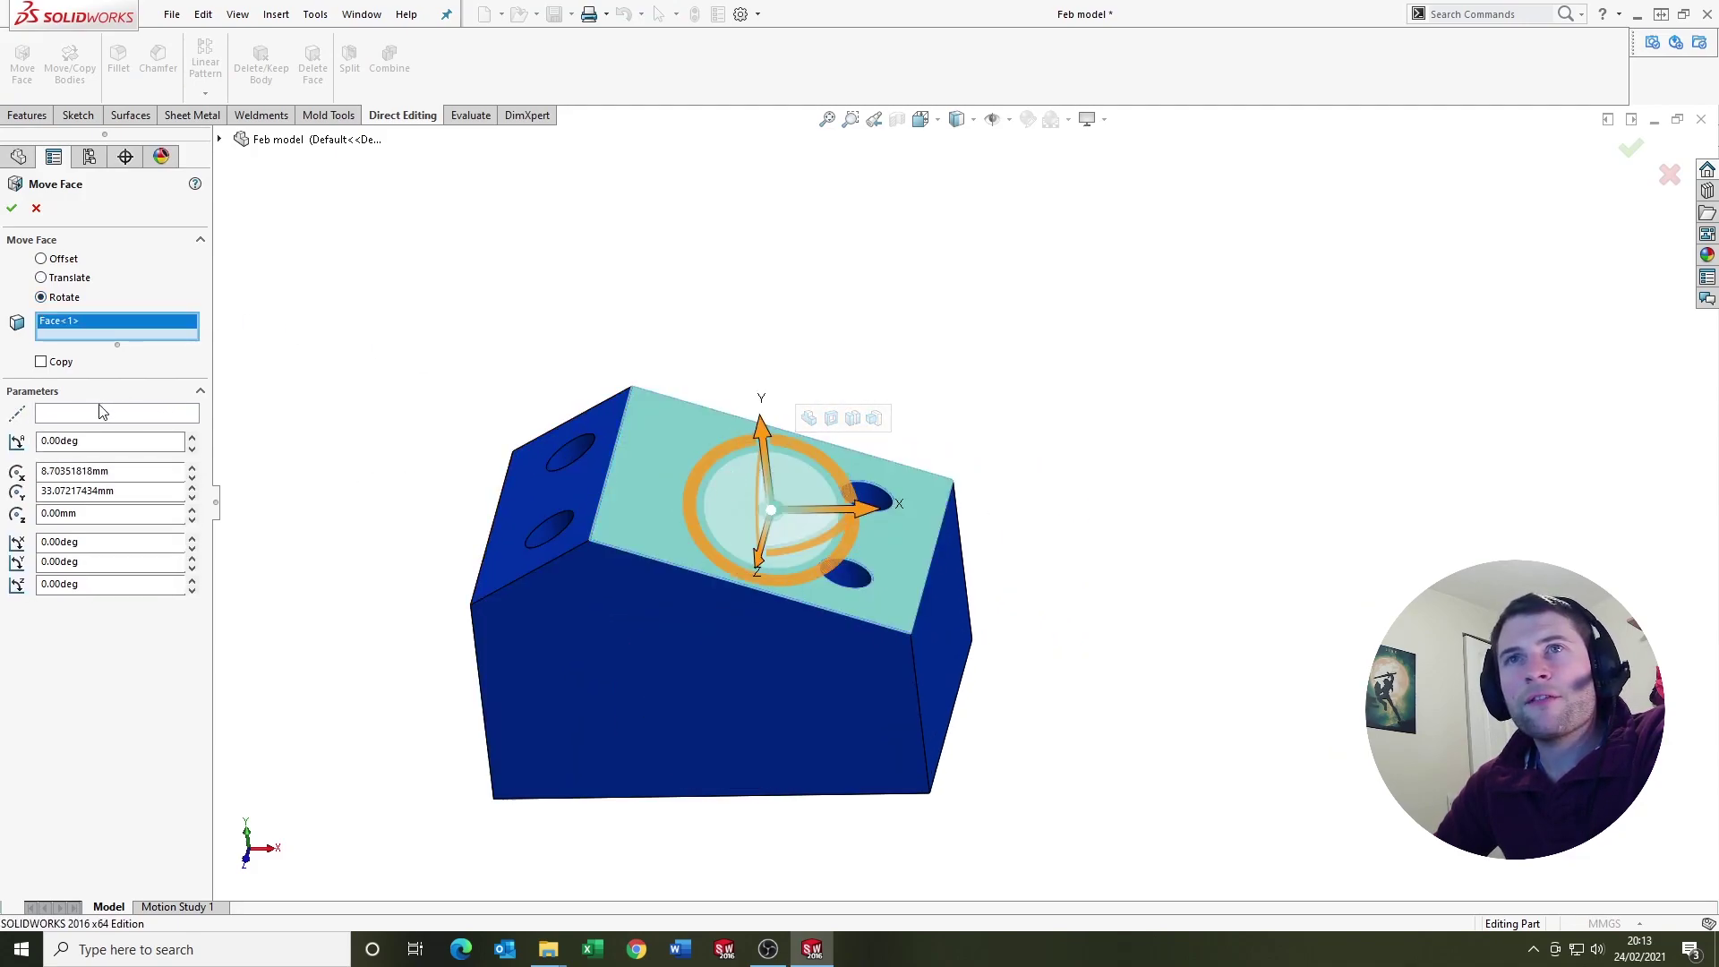
pyautogui.click(183, 416)
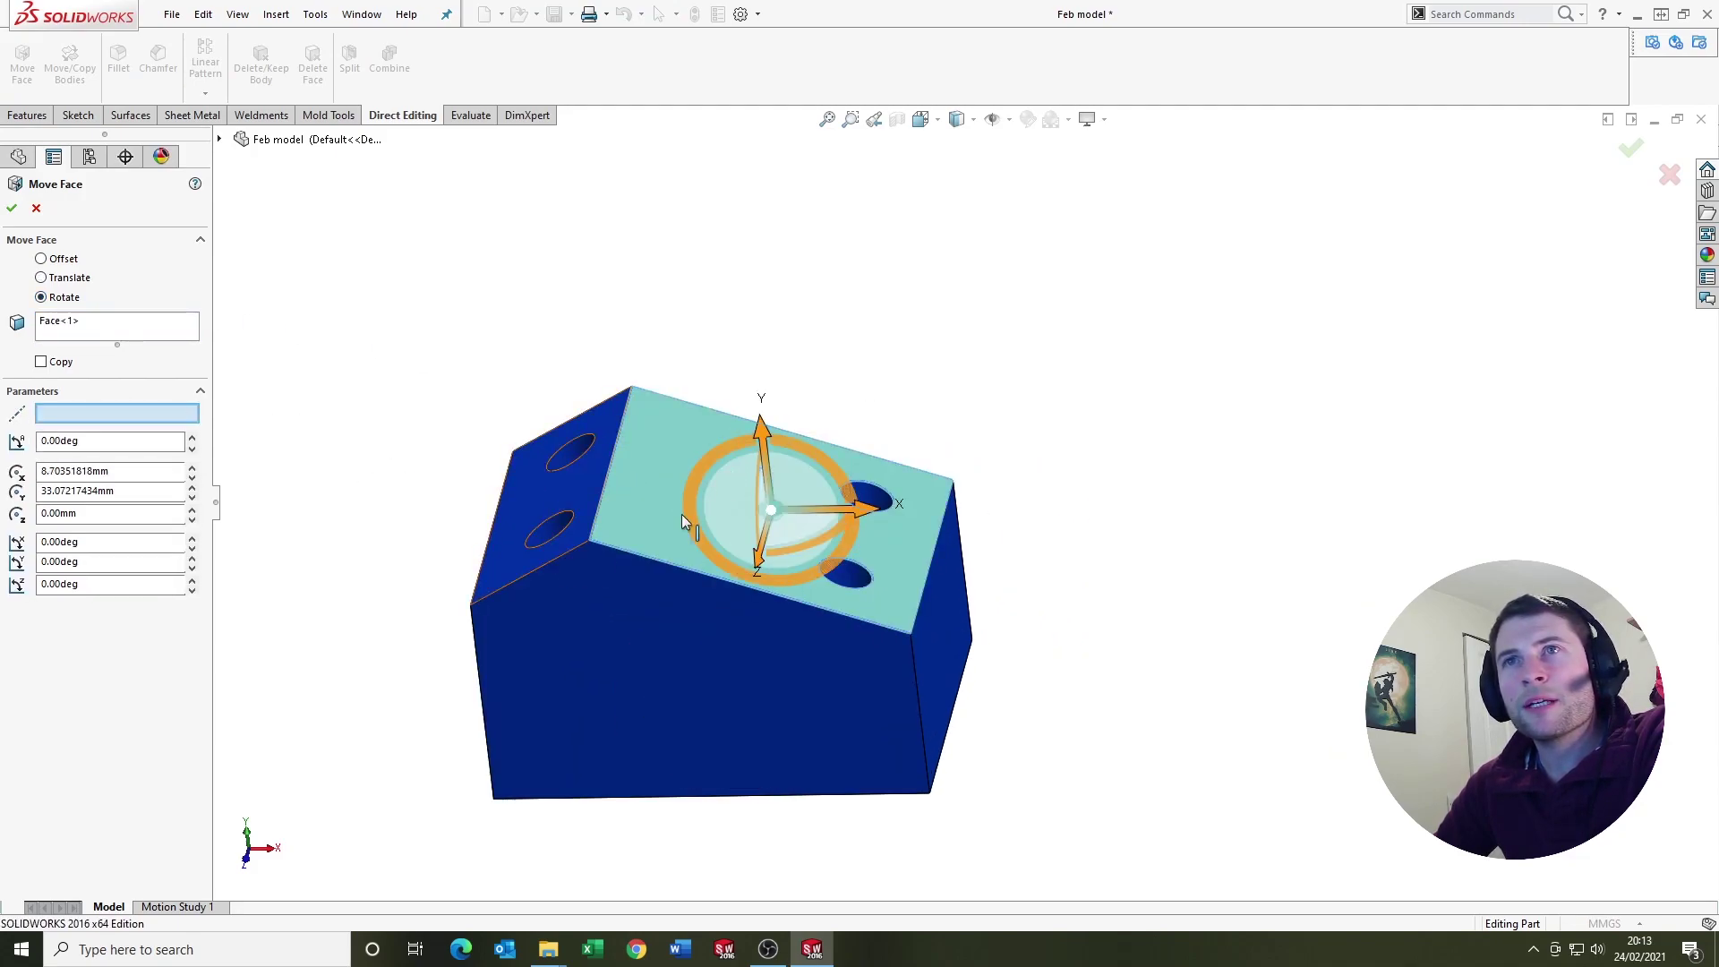
pyautogui.click(933, 556)
pyautogui.scroll(-3, 1029, 448)
pyautogui.moveTo(925, 449); pyautogui.dragTo(962, 512, button='middle')
pyautogui.scroll(2, 962, 512)
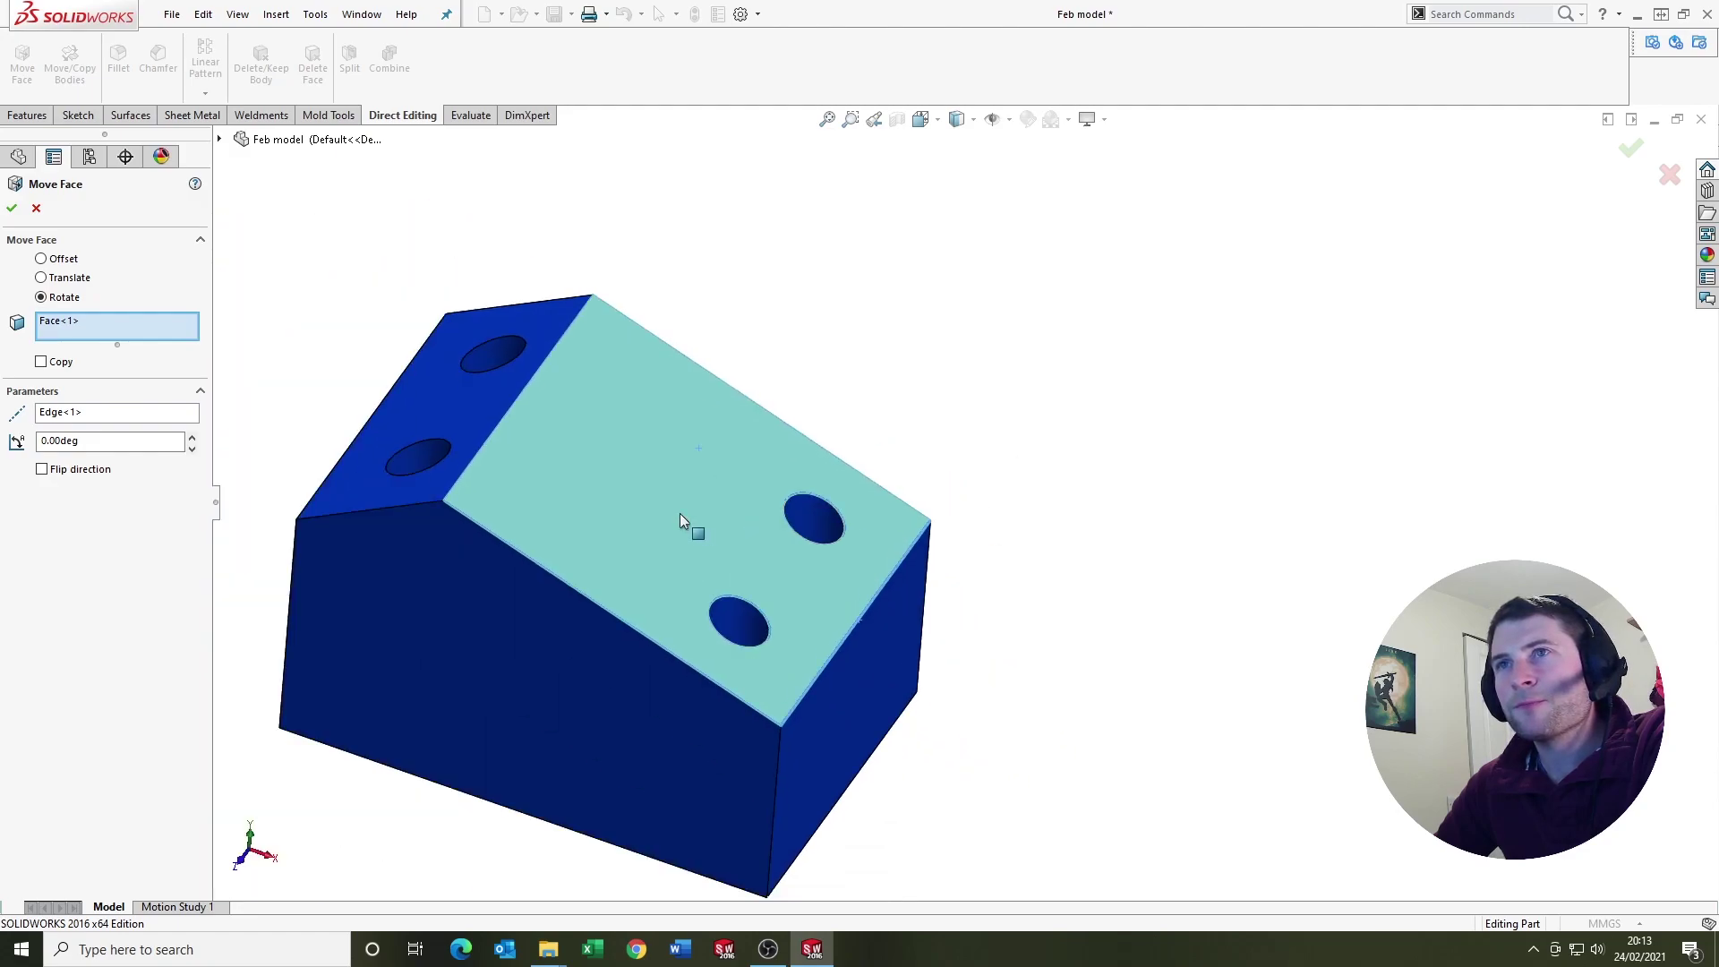
pyautogui.click(192, 441)
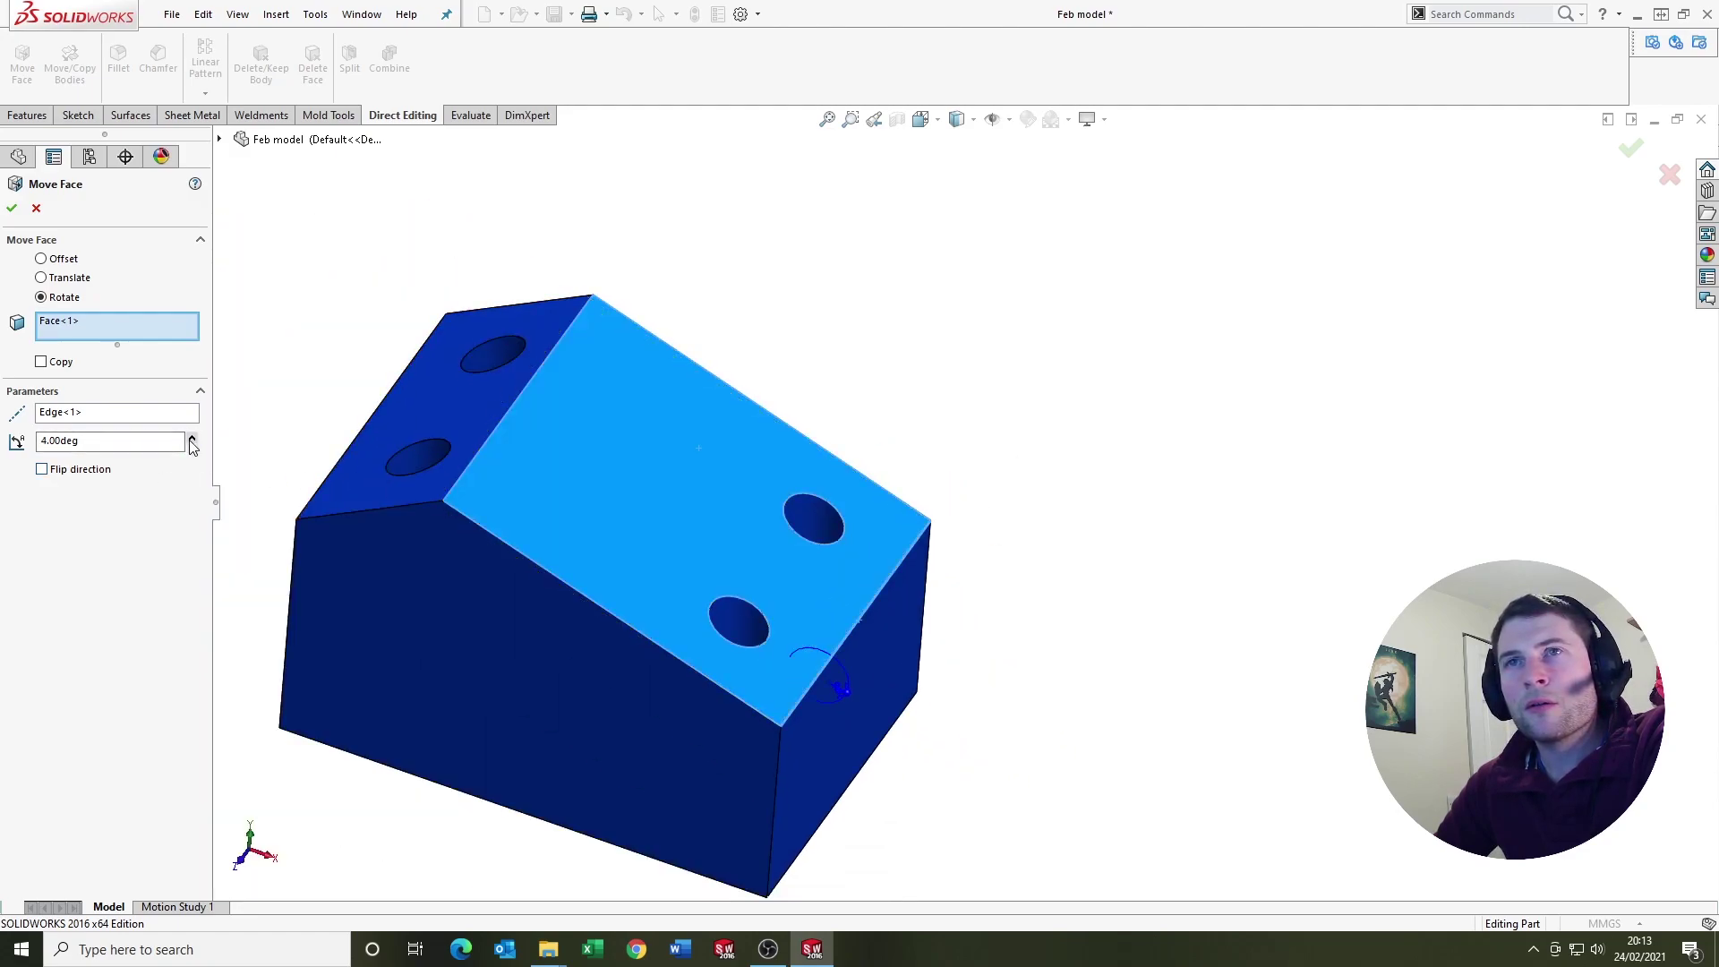
pyautogui.click(42, 470)
pyautogui.click(192, 437)
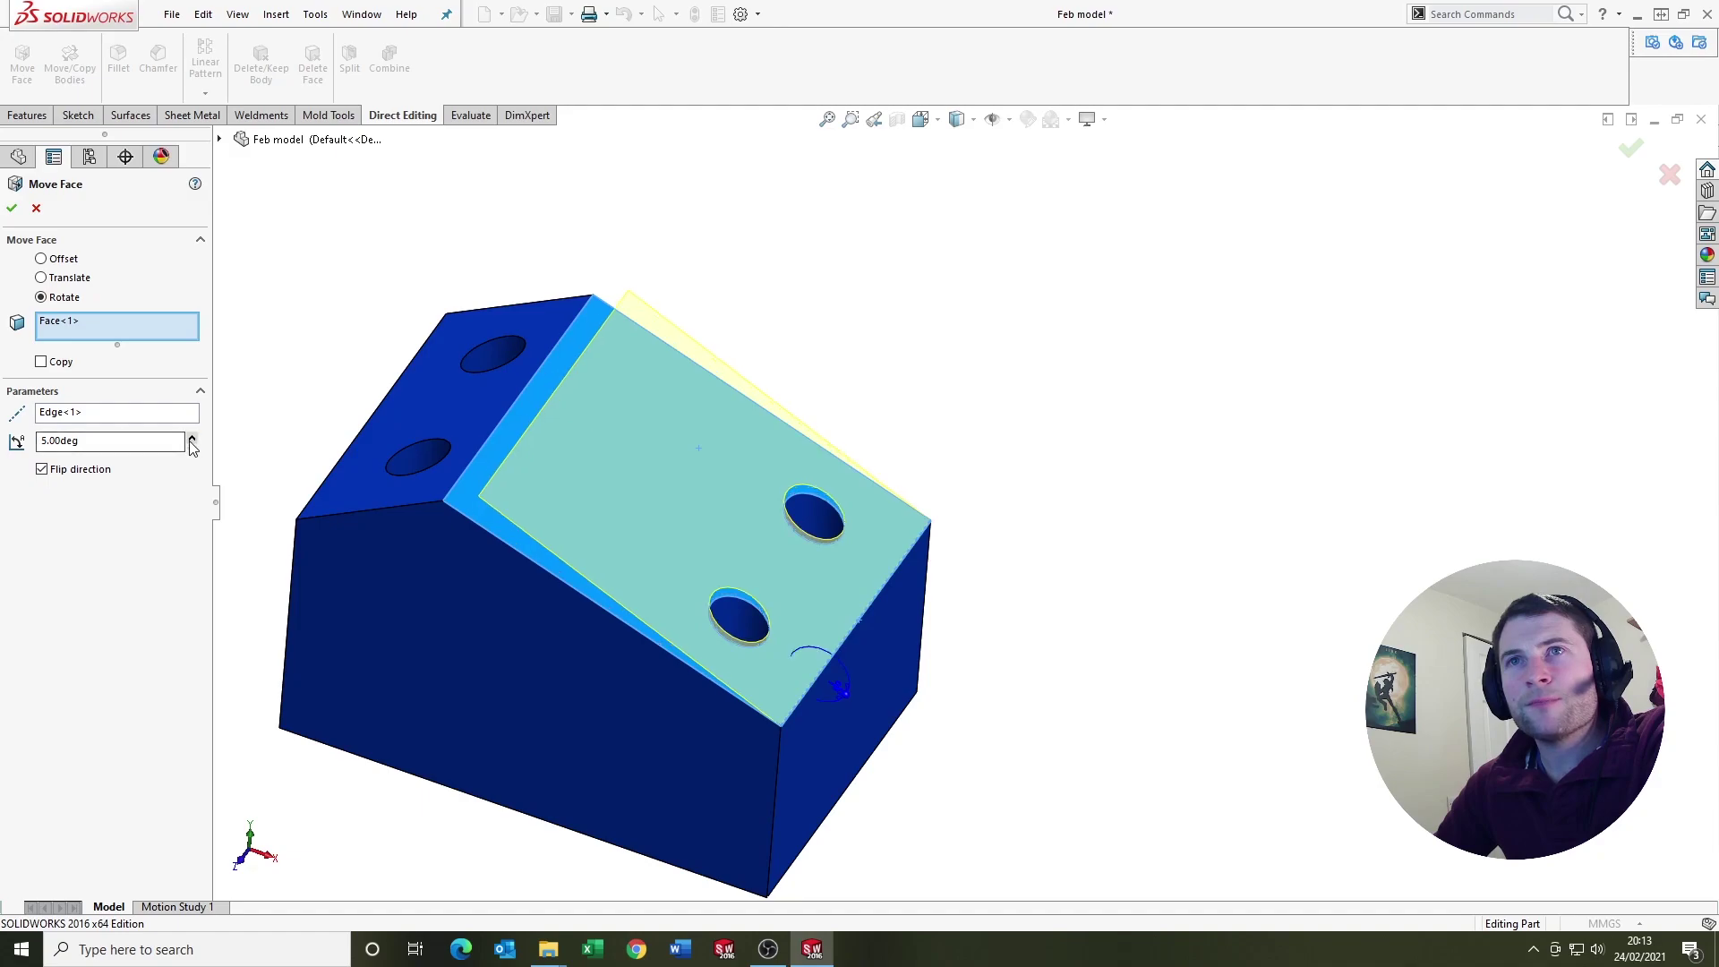
# Add the matching inner sloped face to the rotation and apply it
pyautogui.scroll(2, 522, 579)
pyautogui.moveTo(522, 579); pyautogui.dragTo(573, 345, button='middle')
pyautogui.moveTo(788, 641); pyautogui.dragTo(756, 538, button='middle')
pyautogui.click(752, 545)
pyautogui.scroll(-3, 641, 361)
pyautogui.moveTo(695, 391); pyautogui.dragTo(657, 463, button='middle')
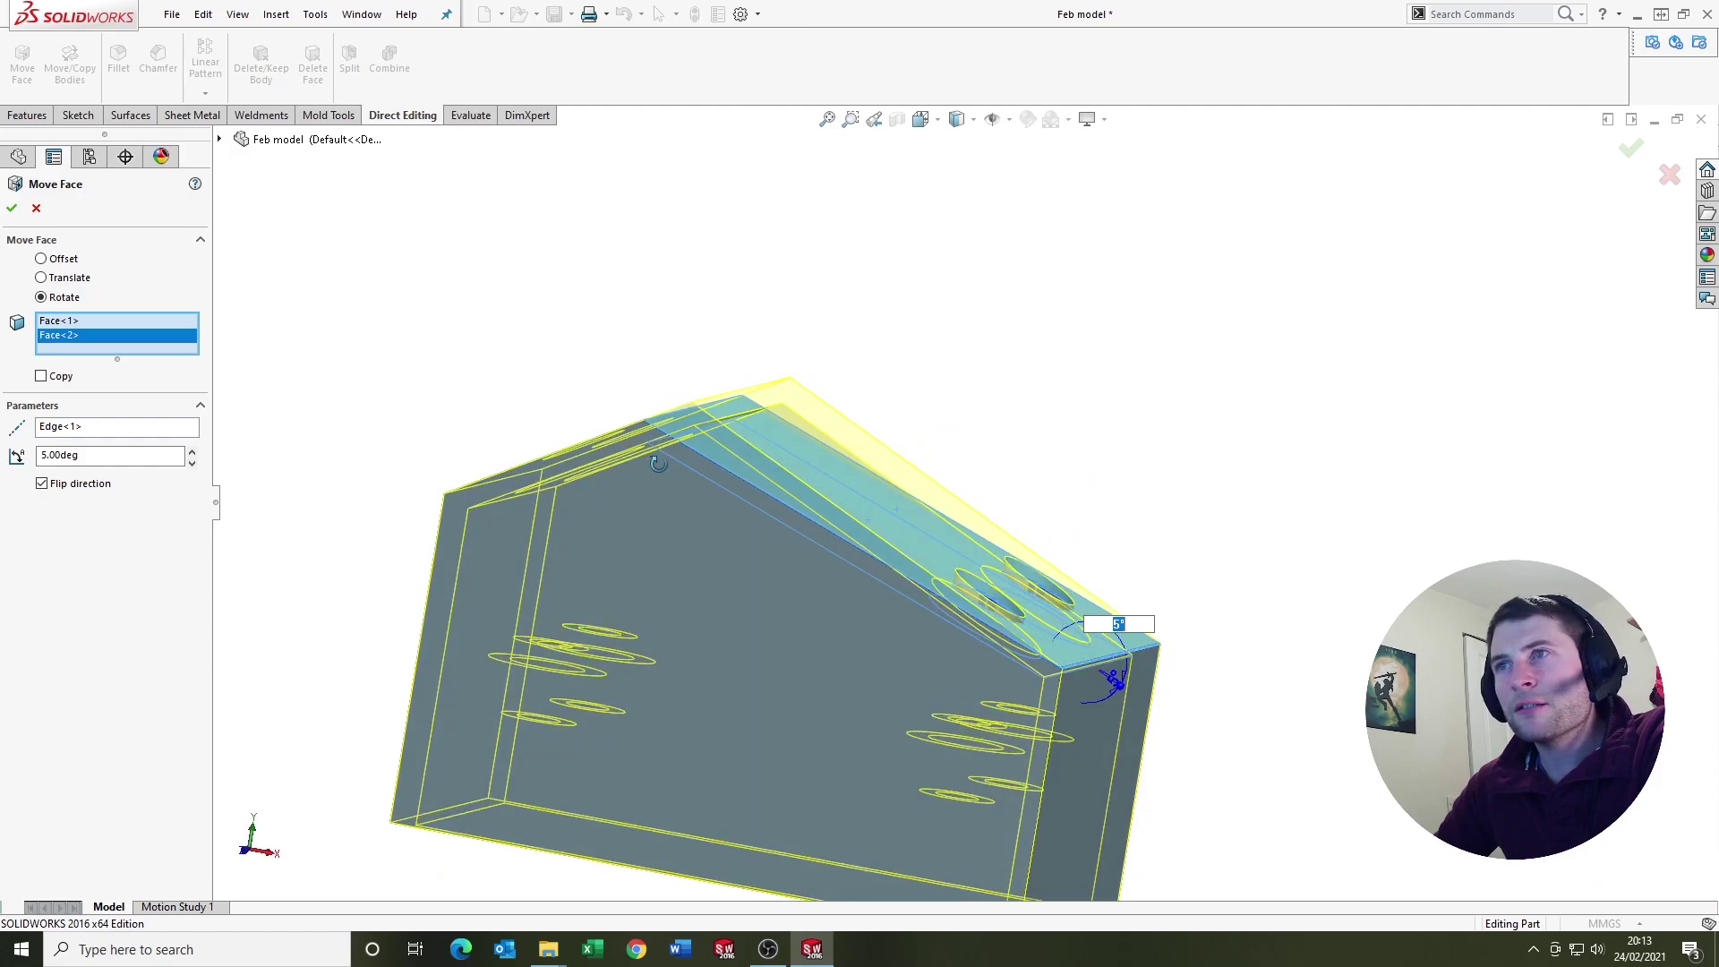
pyautogui.click(12, 208)
# Examine the rotated slope's wall in a section view and close the section without keeping it
pyautogui.moveTo(920, 559)
pyautogui.mouseDown(button='middle')
pyautogui.moveTo(1027, 571)
pyautogui.moveTo(1008, 534)
pyautogui.moveTo(982, 641)
pyautogui.mouseUp(button='middle')
pyautogui.scroll(3, 951, 594)
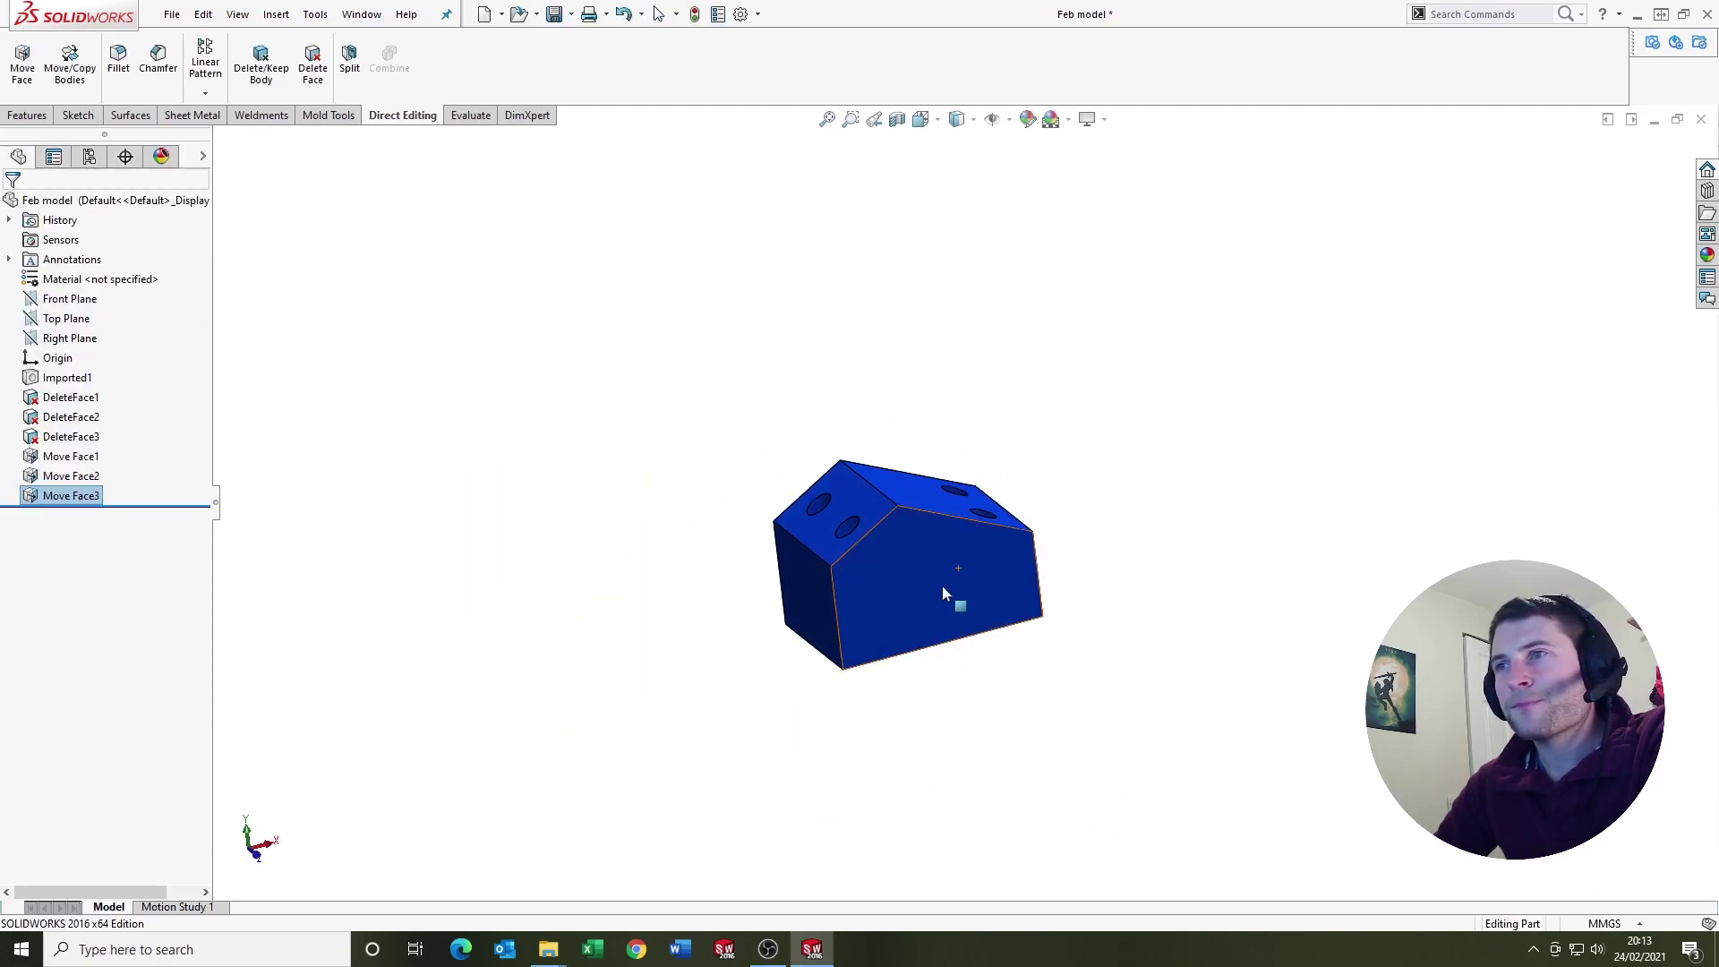
pyautogui.click(896, 119)
pyautogui.moveTo(921, 411); pyautogui.dragTo(931, 534, button='middle')
pyautogui.press('Escape')
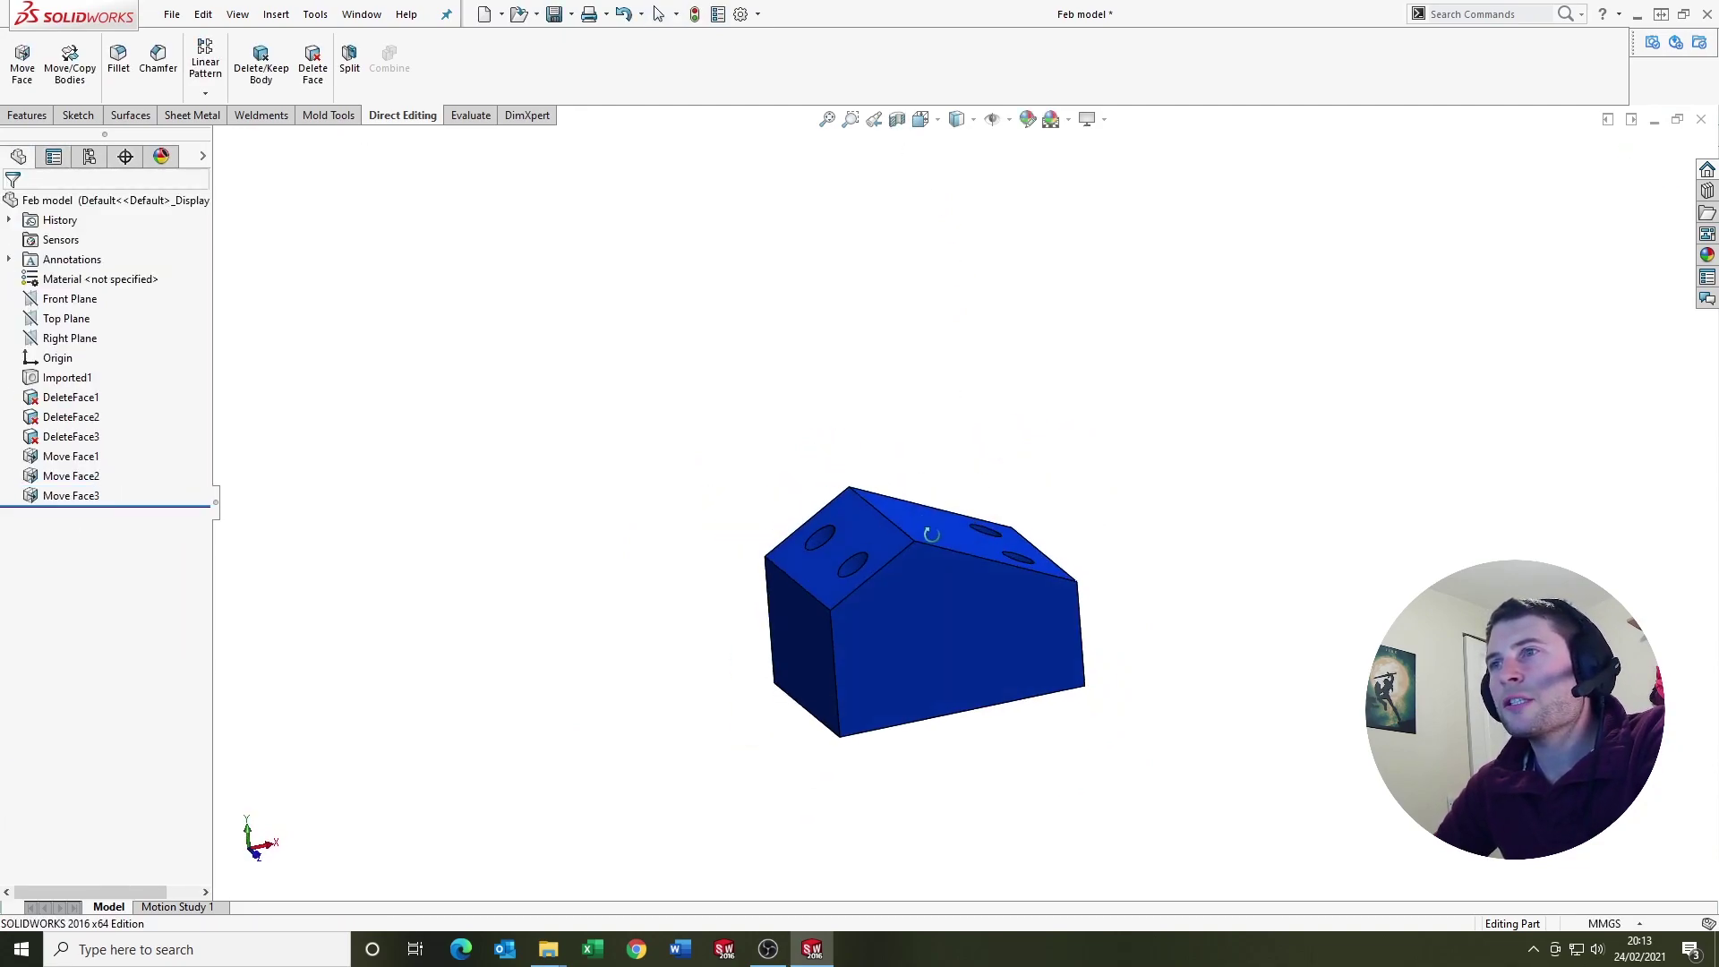
pyautogui.scroll(2, 875, 595)
pyautogui.scroll(-2, 918, 561)
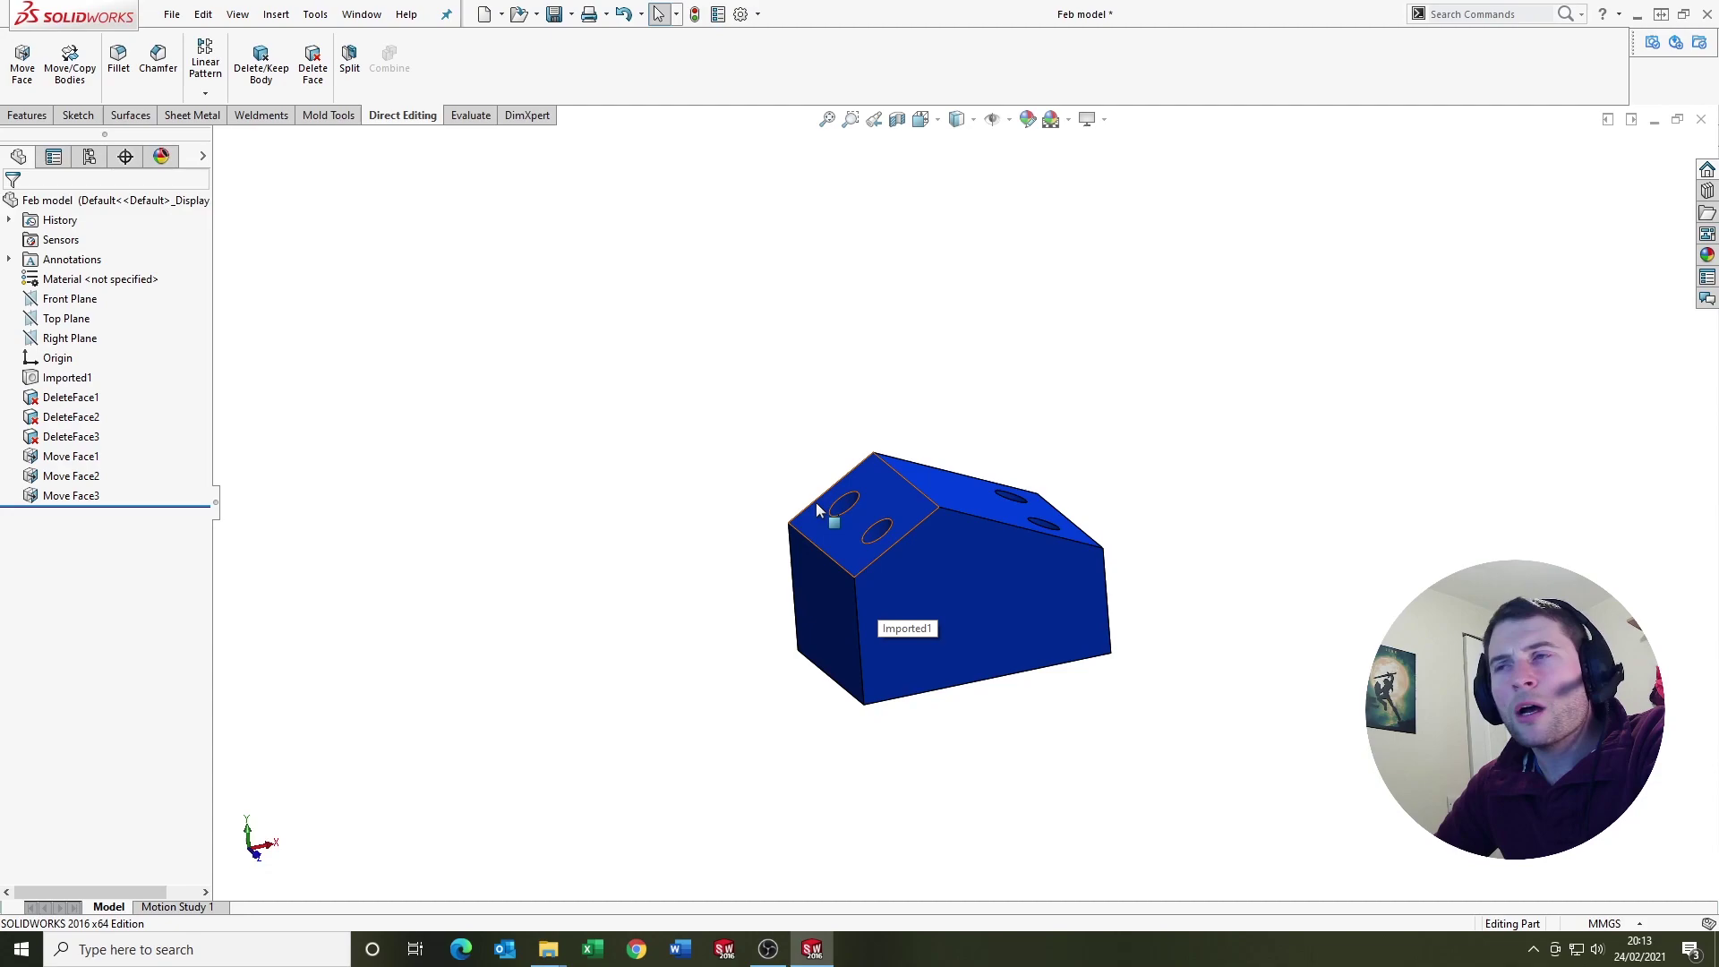
pyautogui.scroll(-2, 970, 539)
pyautogui.moveTo(970, 539); pyautogui.dragTo(909, 480, button='middle')
pyautogui.scroll(5, 929, 577)
pyautogui.scroll(-5, 979, 541)
pyautogui.scroll(-2, 980, 536)
pyautogui.scroll(3, 936, 556)
pyautogui.scroll(-2, 955, 493)
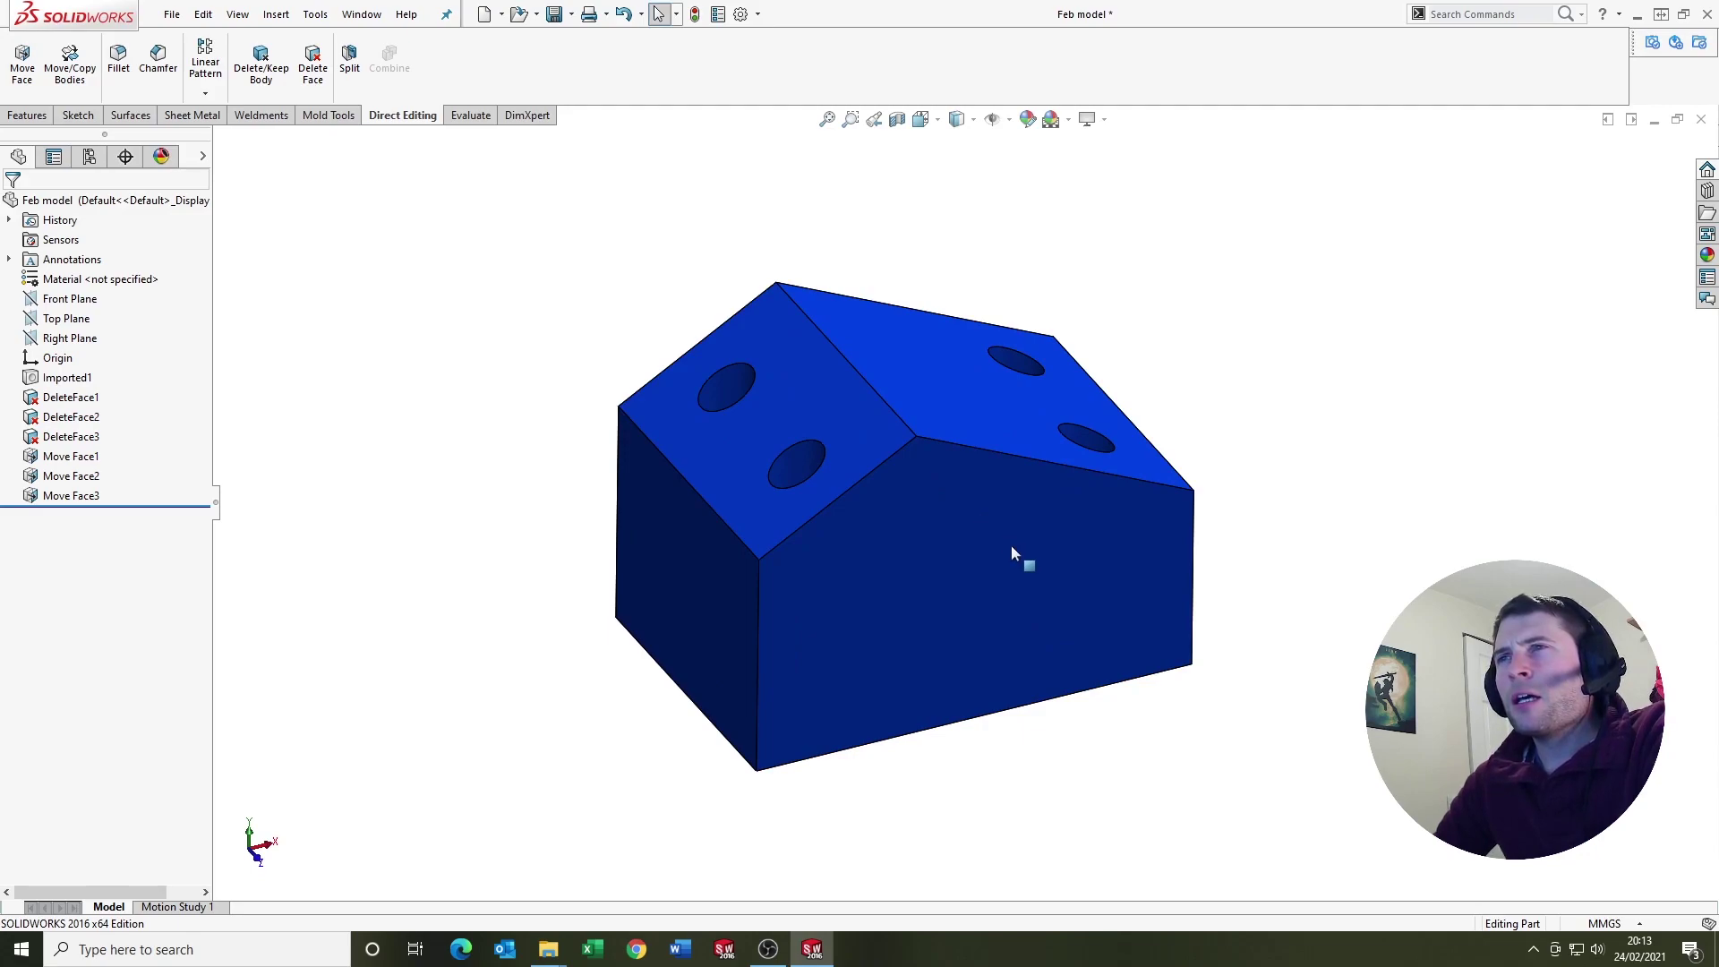
# Select the four cylindrical faces of one boss and its hole under the shorter slope for a Move Face translation
pyautogui.moveTo(985, 514); pyautogui.dragTo(881, 577, button='middle')
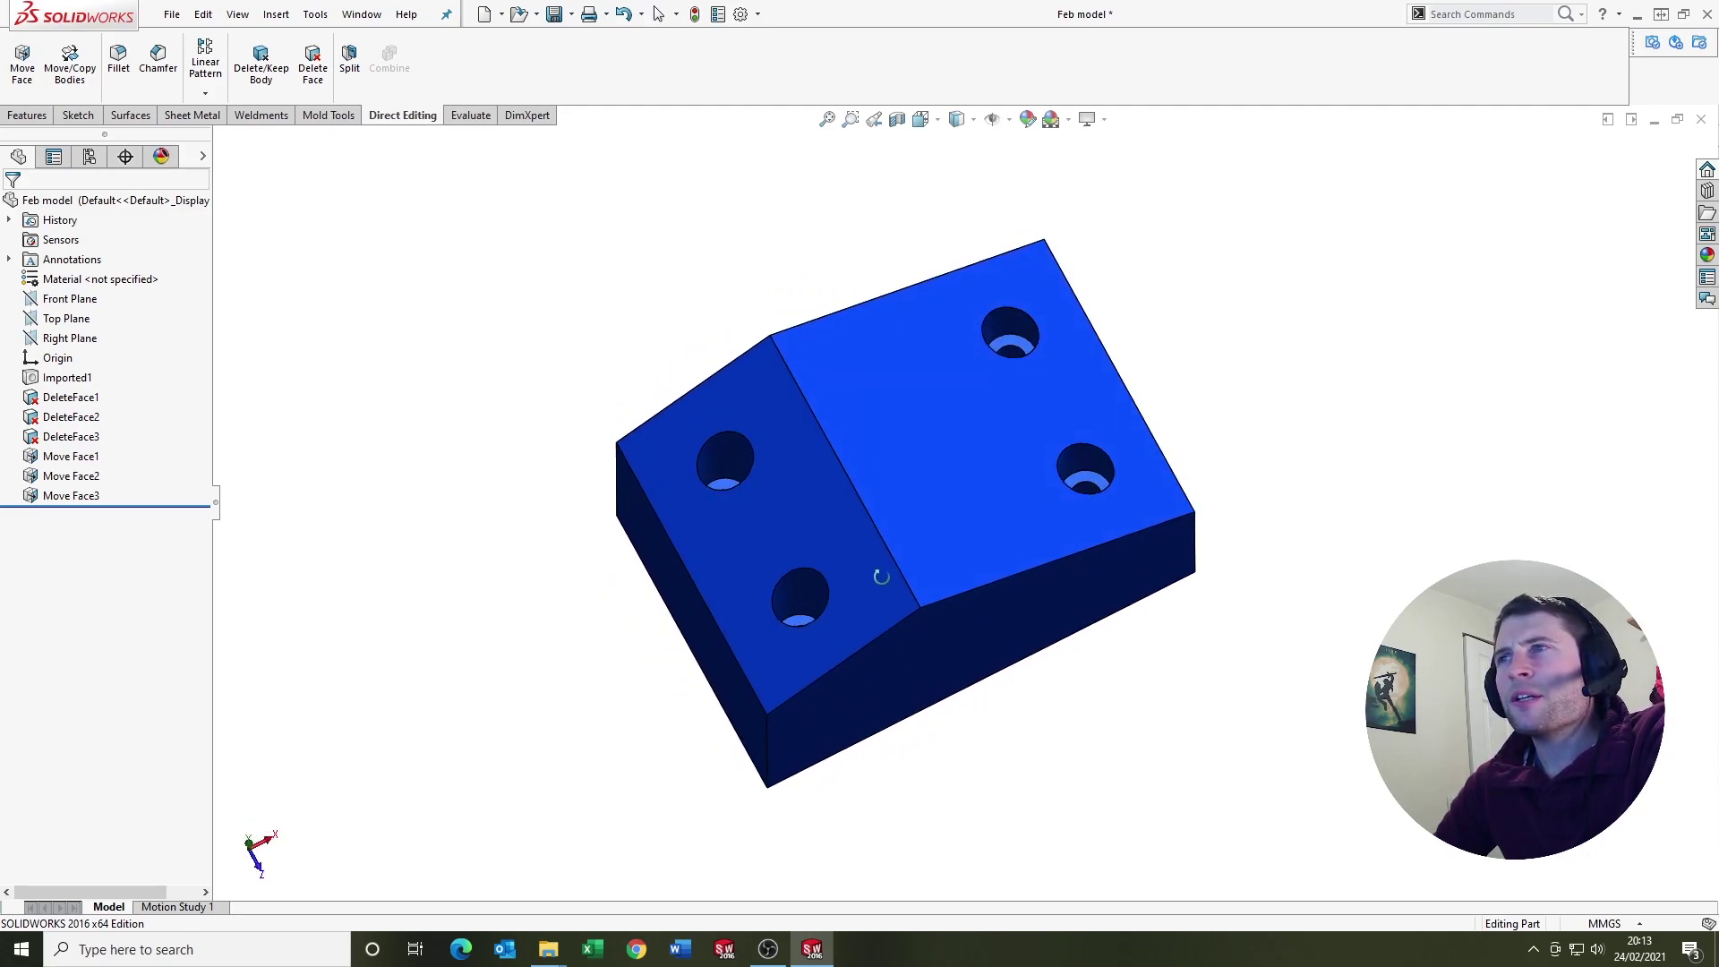
pyautogui.click(23, 62)
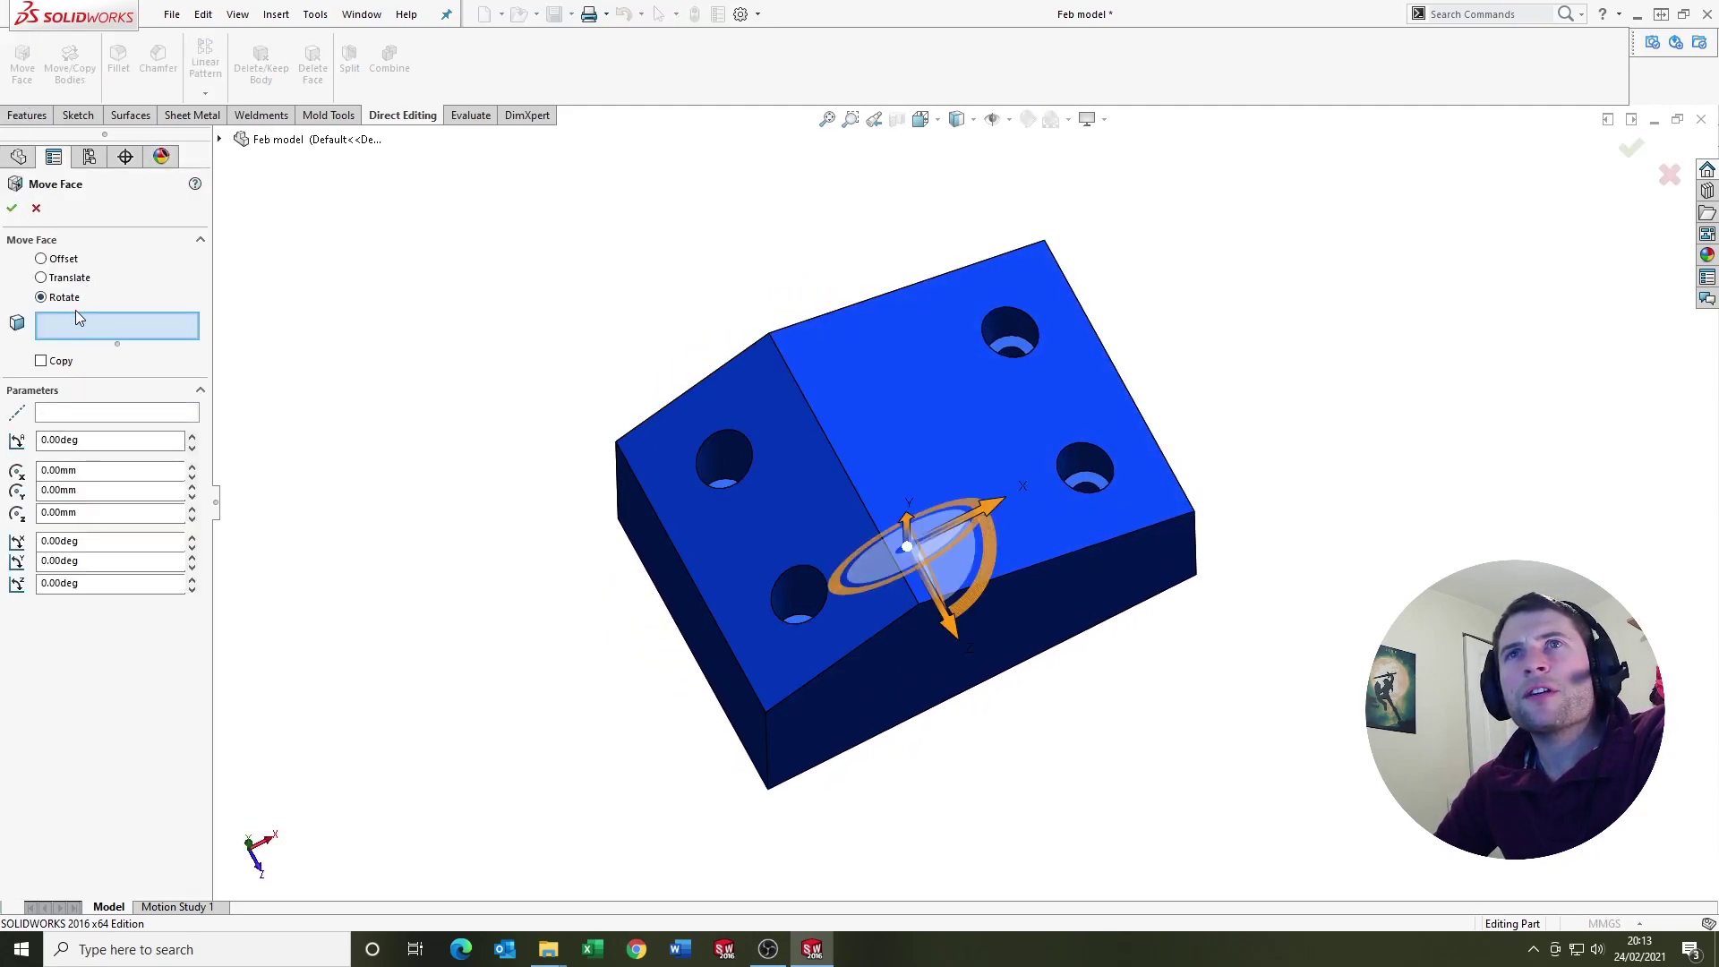
pyautogui.click(40, 277)
pyautogui.scroll(-5, 861, 460)
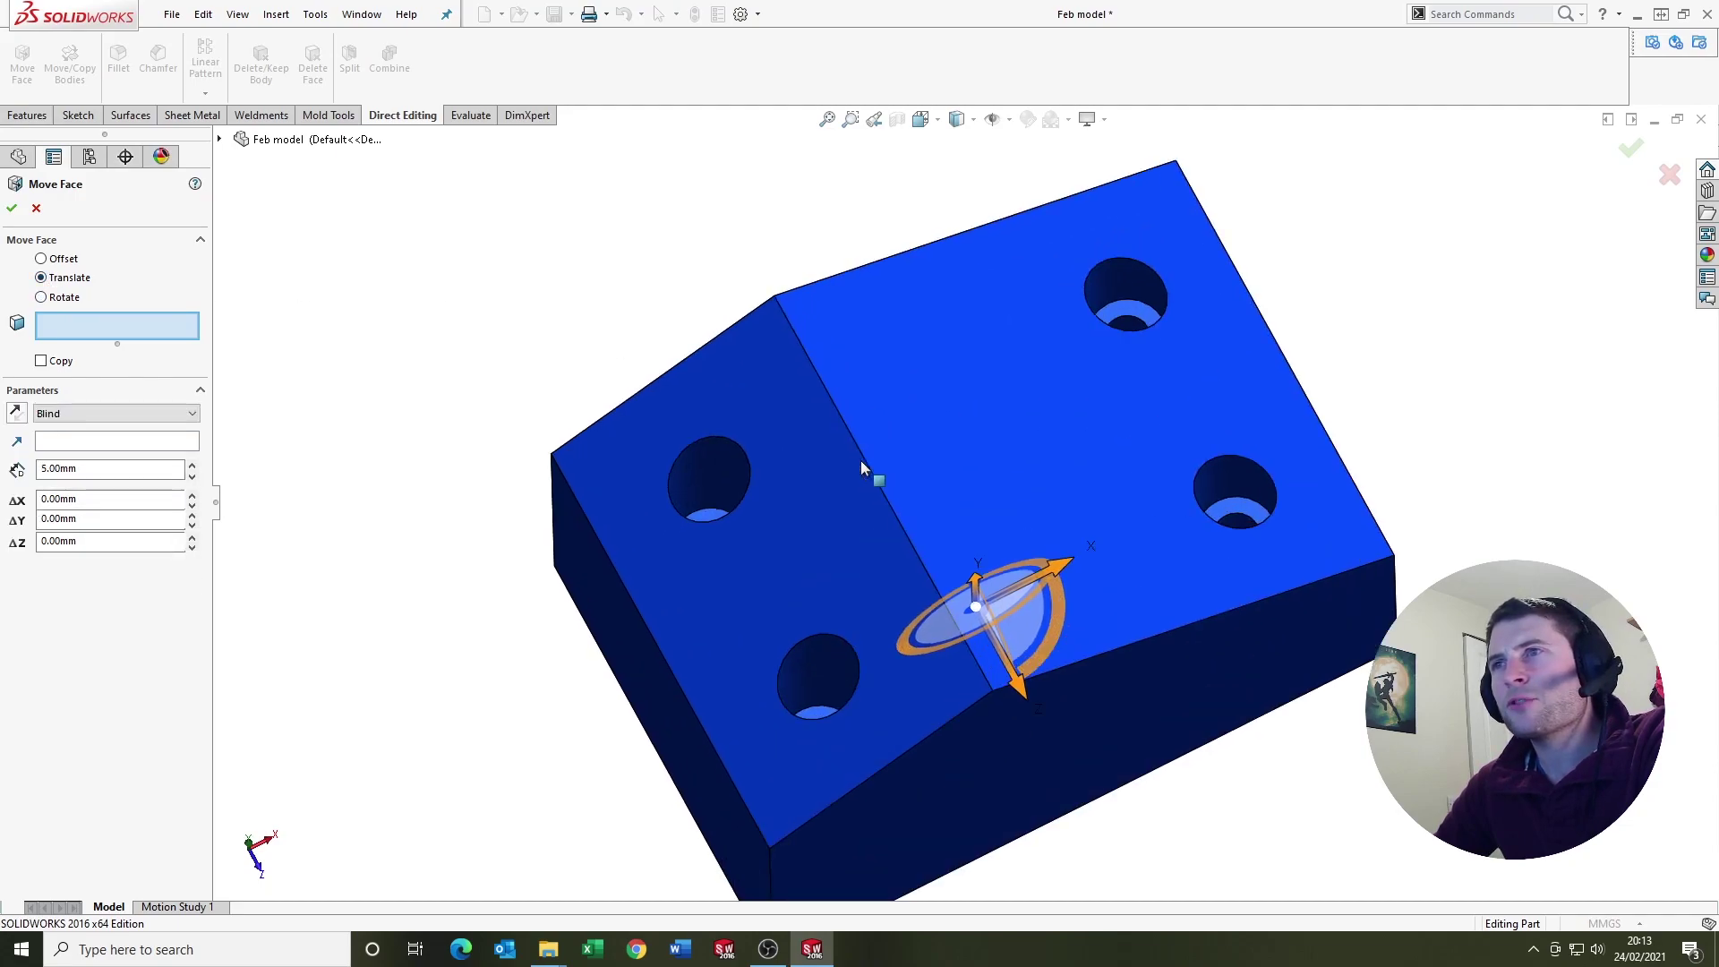
pyautogui.click(688, 471)
pyautogui.scroll(-5, 663, 555)
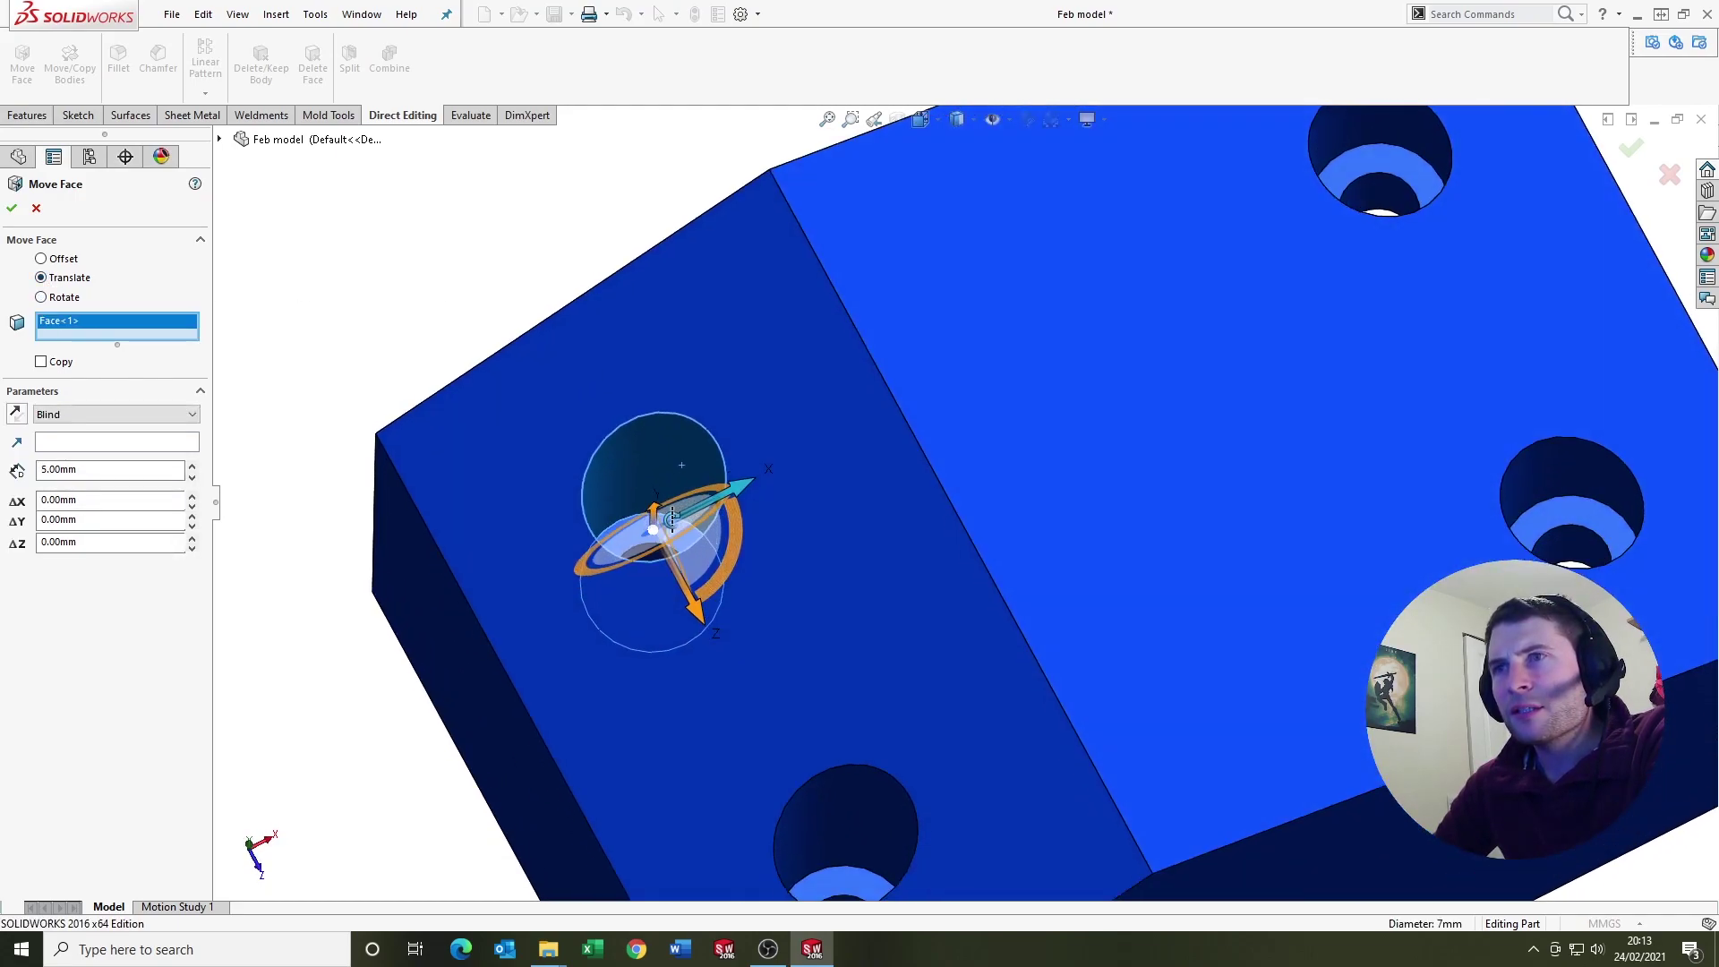
pyautogui.moveTo(658, 564); pyautogui.dragTo(1343, 498, button='middle')
pyautogui.click(685, 557)
pyautogui.scroll(5, 696, 537)
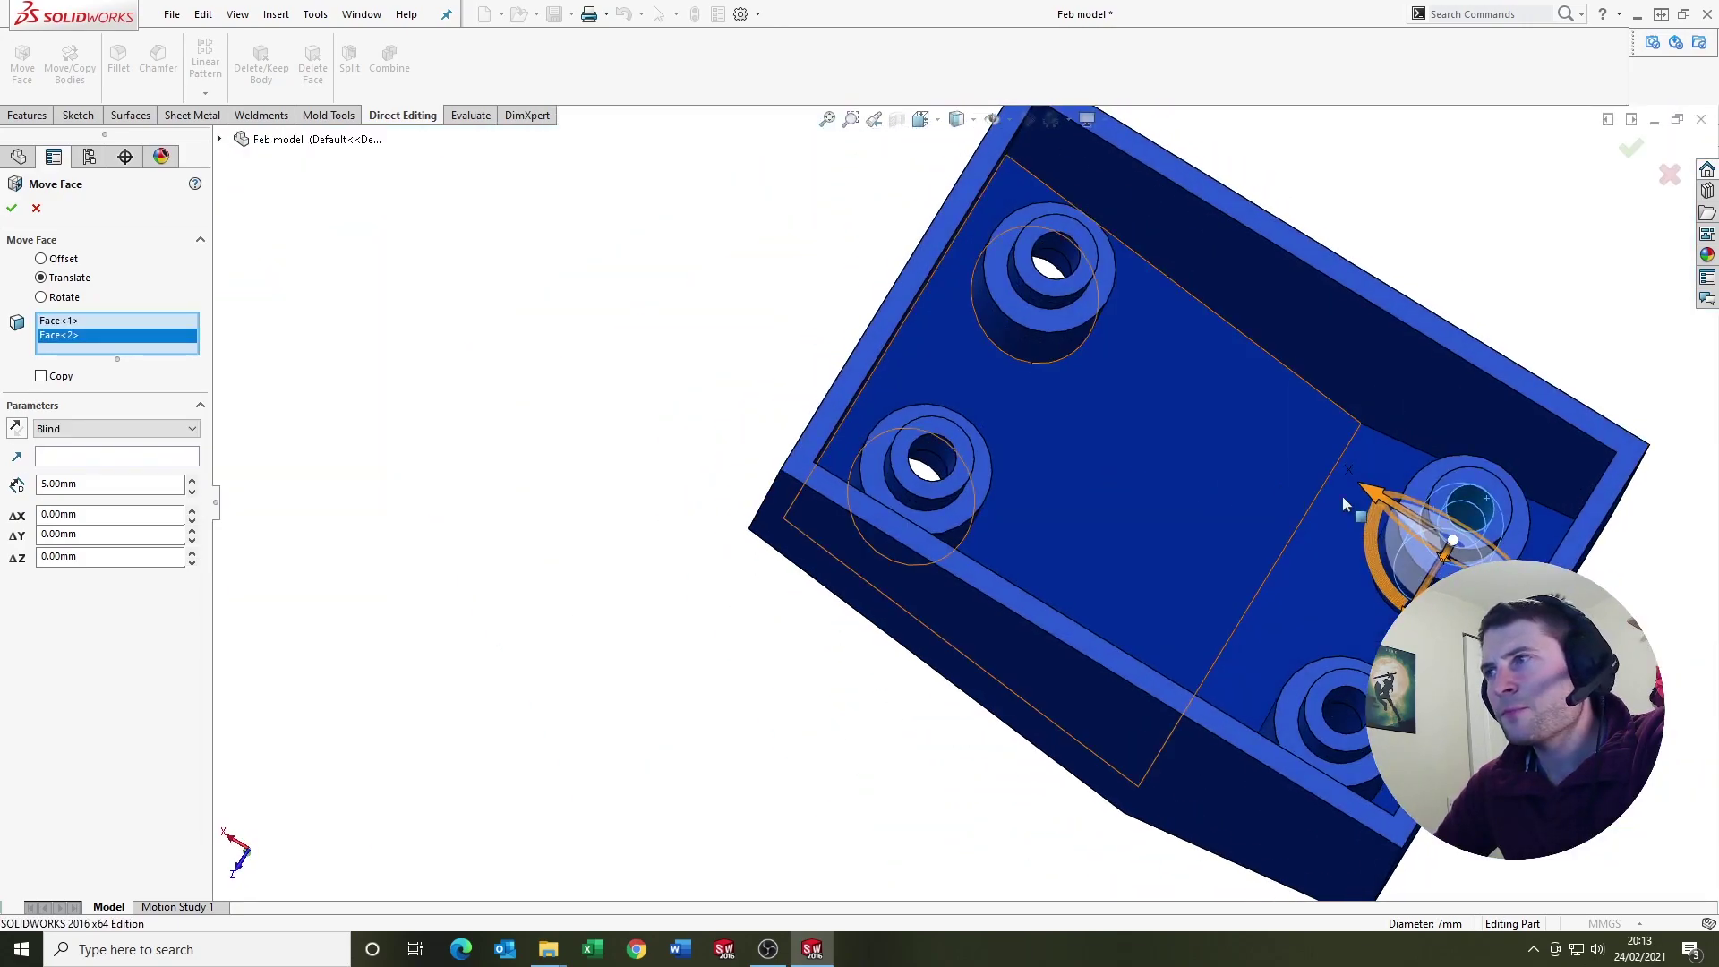
pyautogui.scroll(-8, 1343, 503)
pyautogui.click(1190, 571)
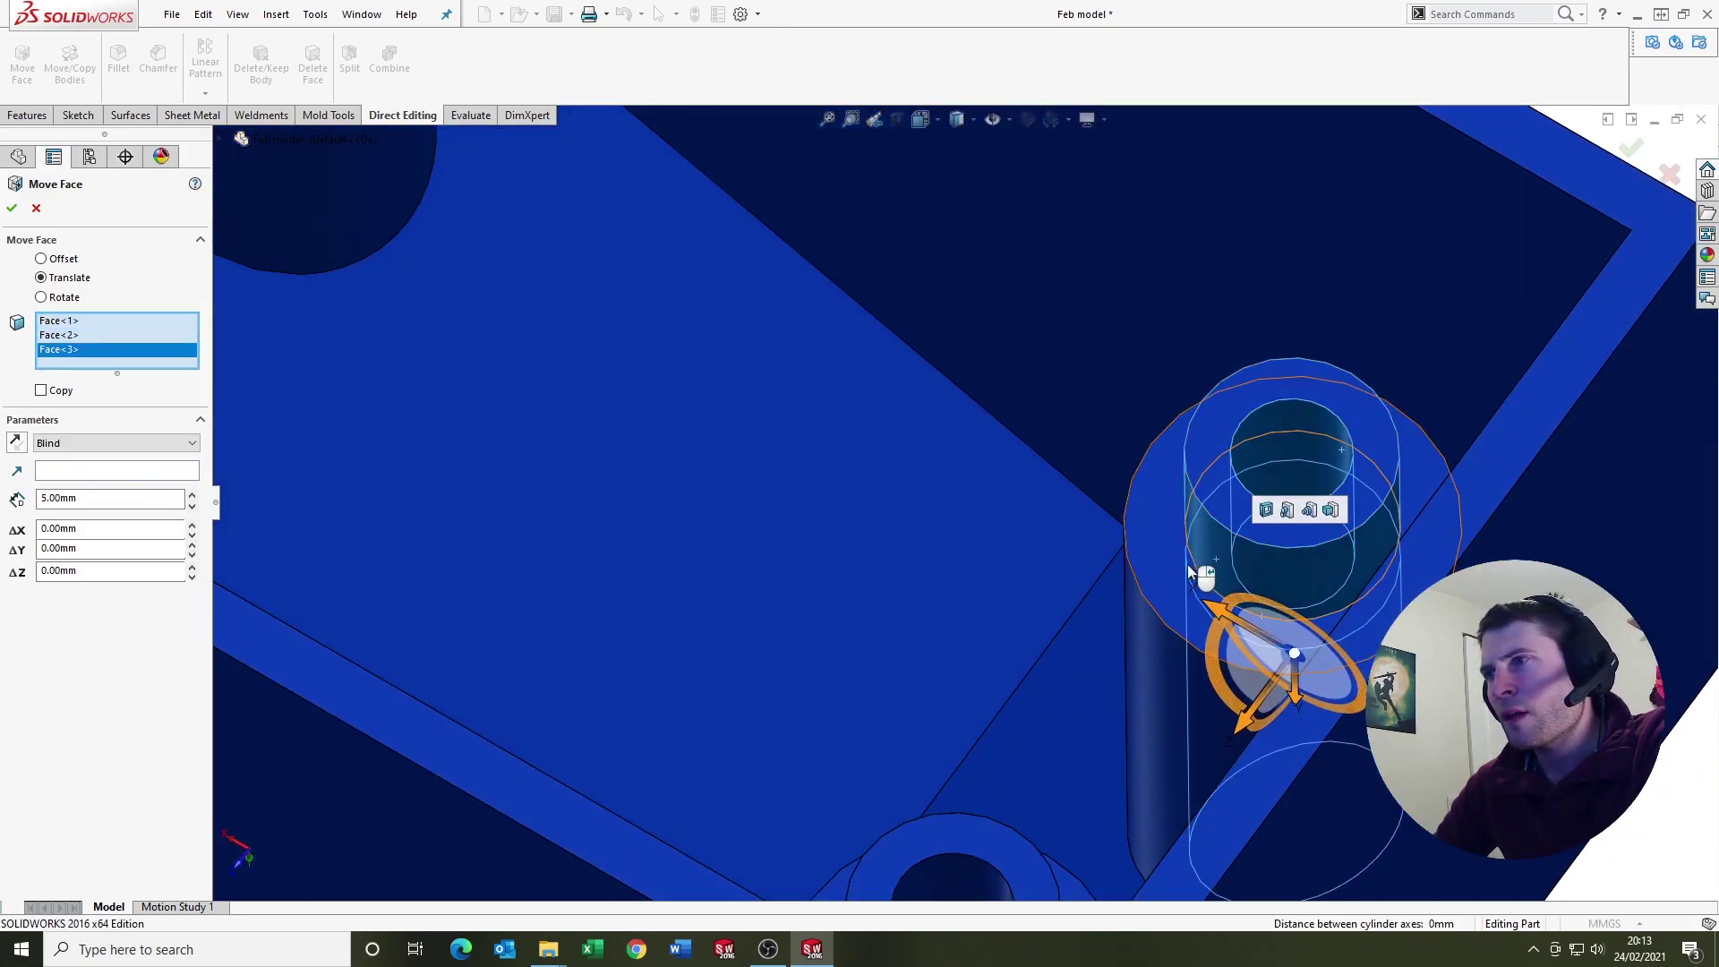
pyautogui.click(1153, 644)
pyautogui.scroll(4, 1153, 573)
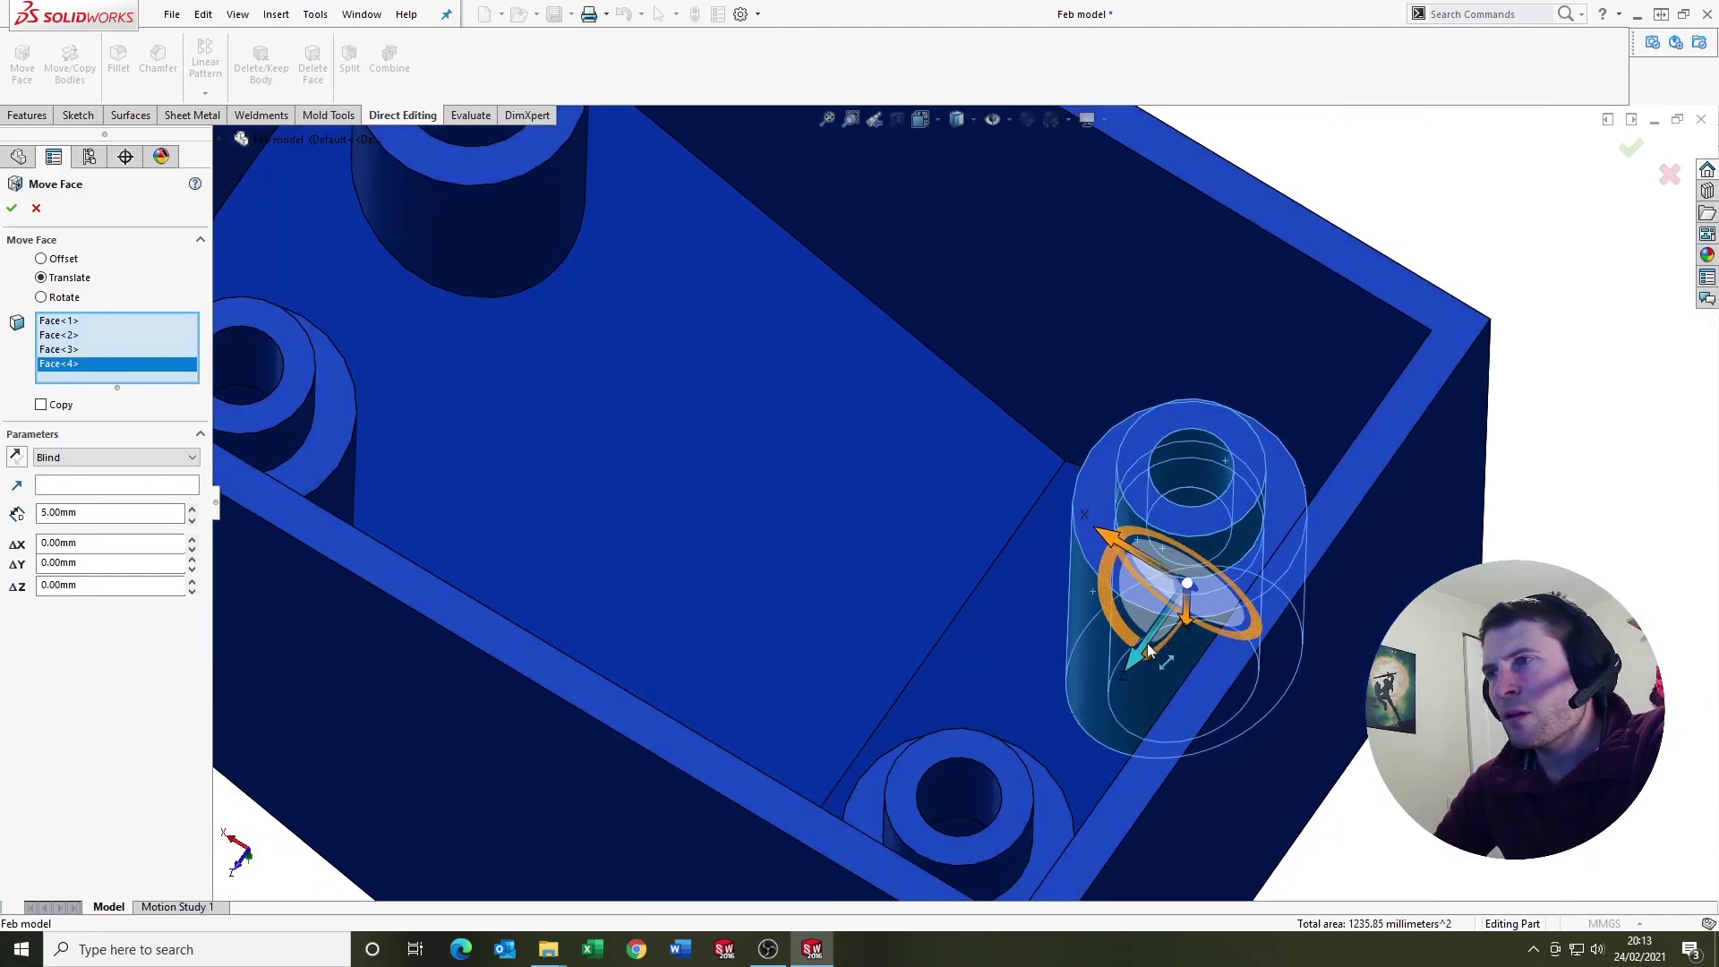
# Translate the selected boss and hole faces 1.5 mm along Z and apply the move
pyautogui.moveTo(1147, 642); pyautogui.dragTo(1129, 668)
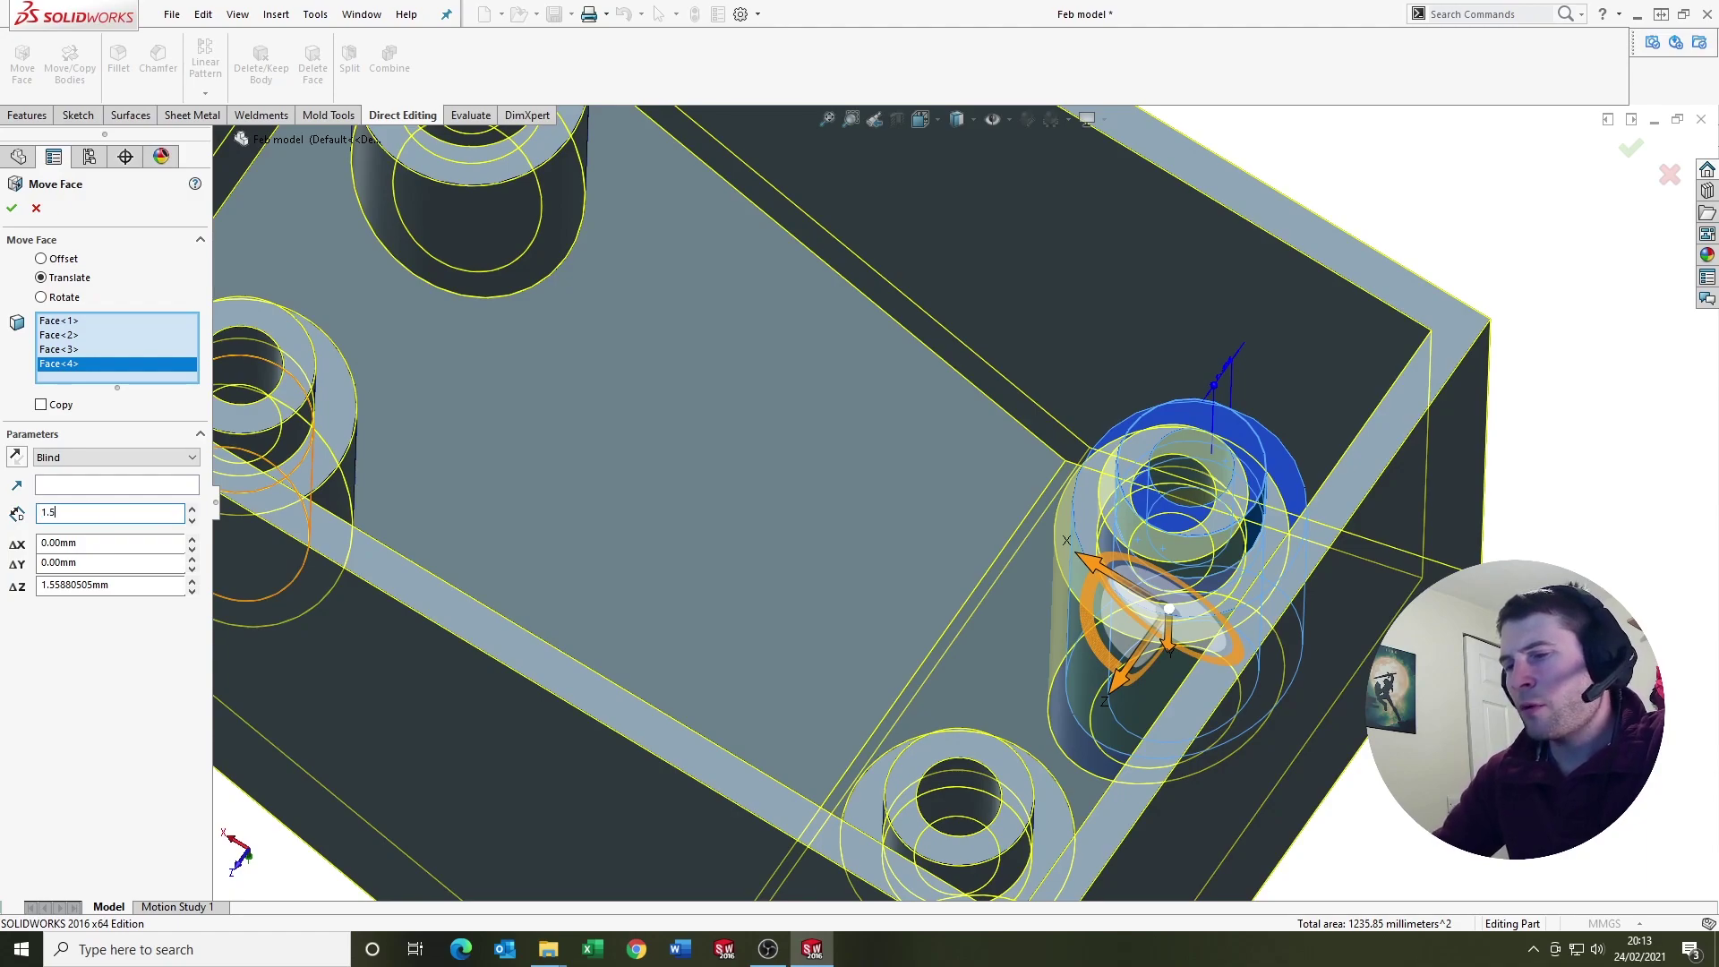
pyautogui.write('1.5')
pyautogui.press('Return')
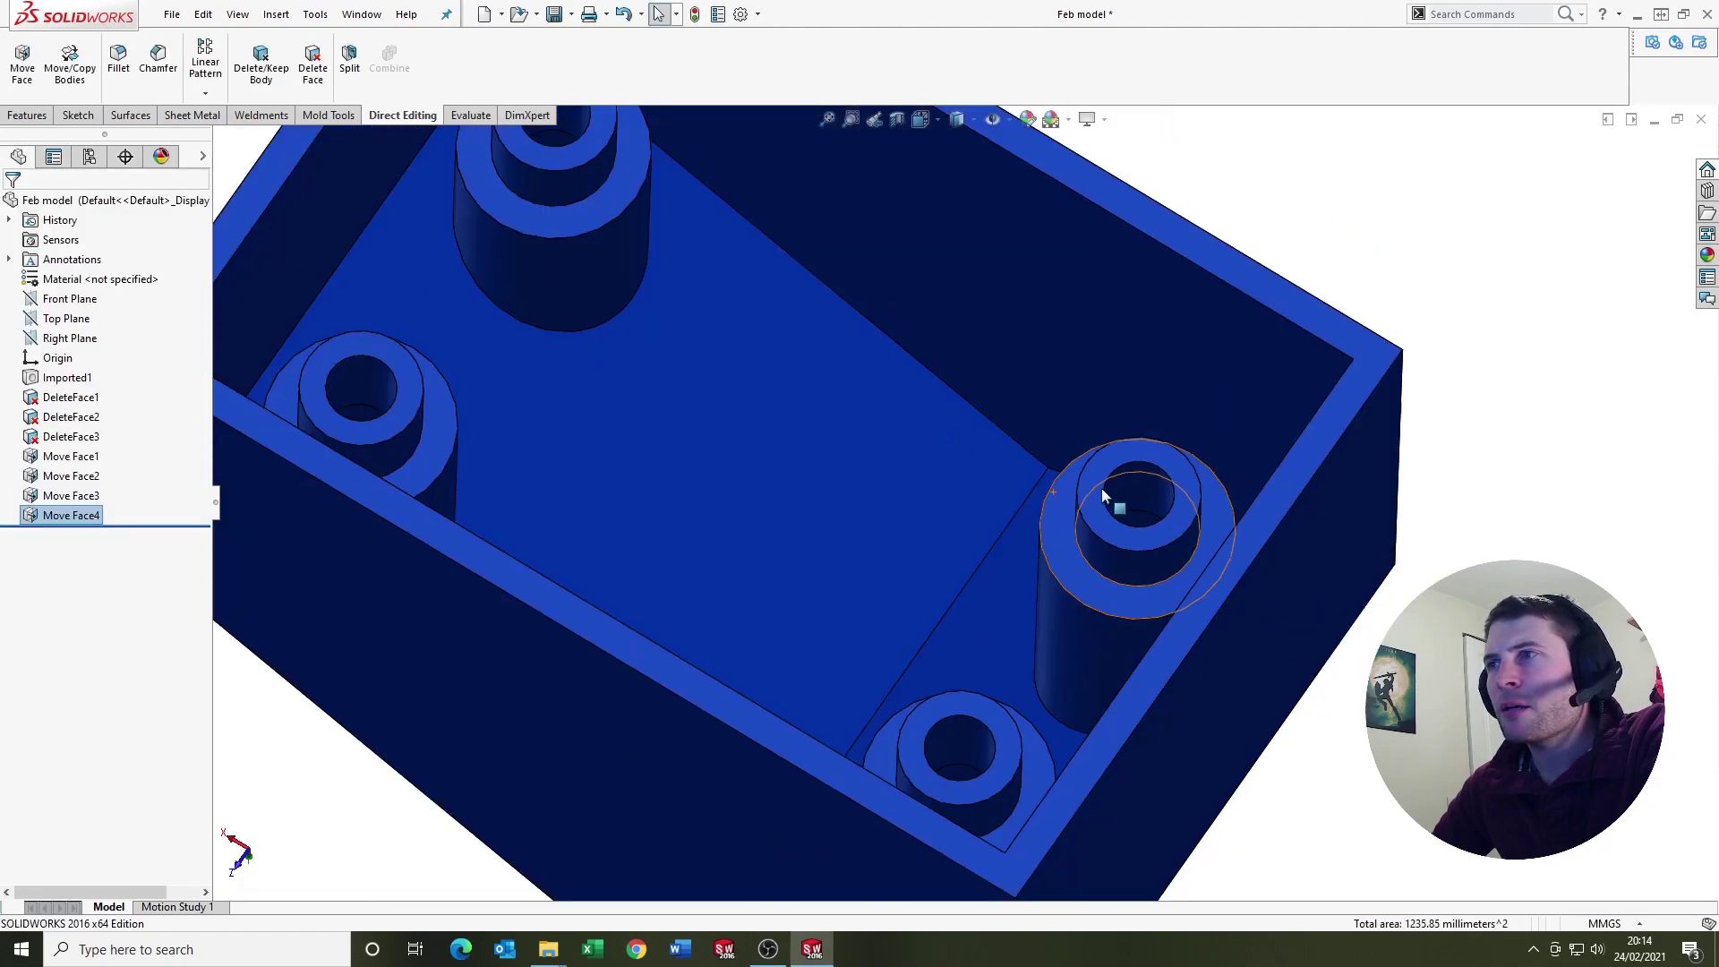
pyautogui.scroll(2, 1102, 491)
pyautogui.moveTo(1101, 501); pyautogui.dragTo(1100, 539, button='middle')
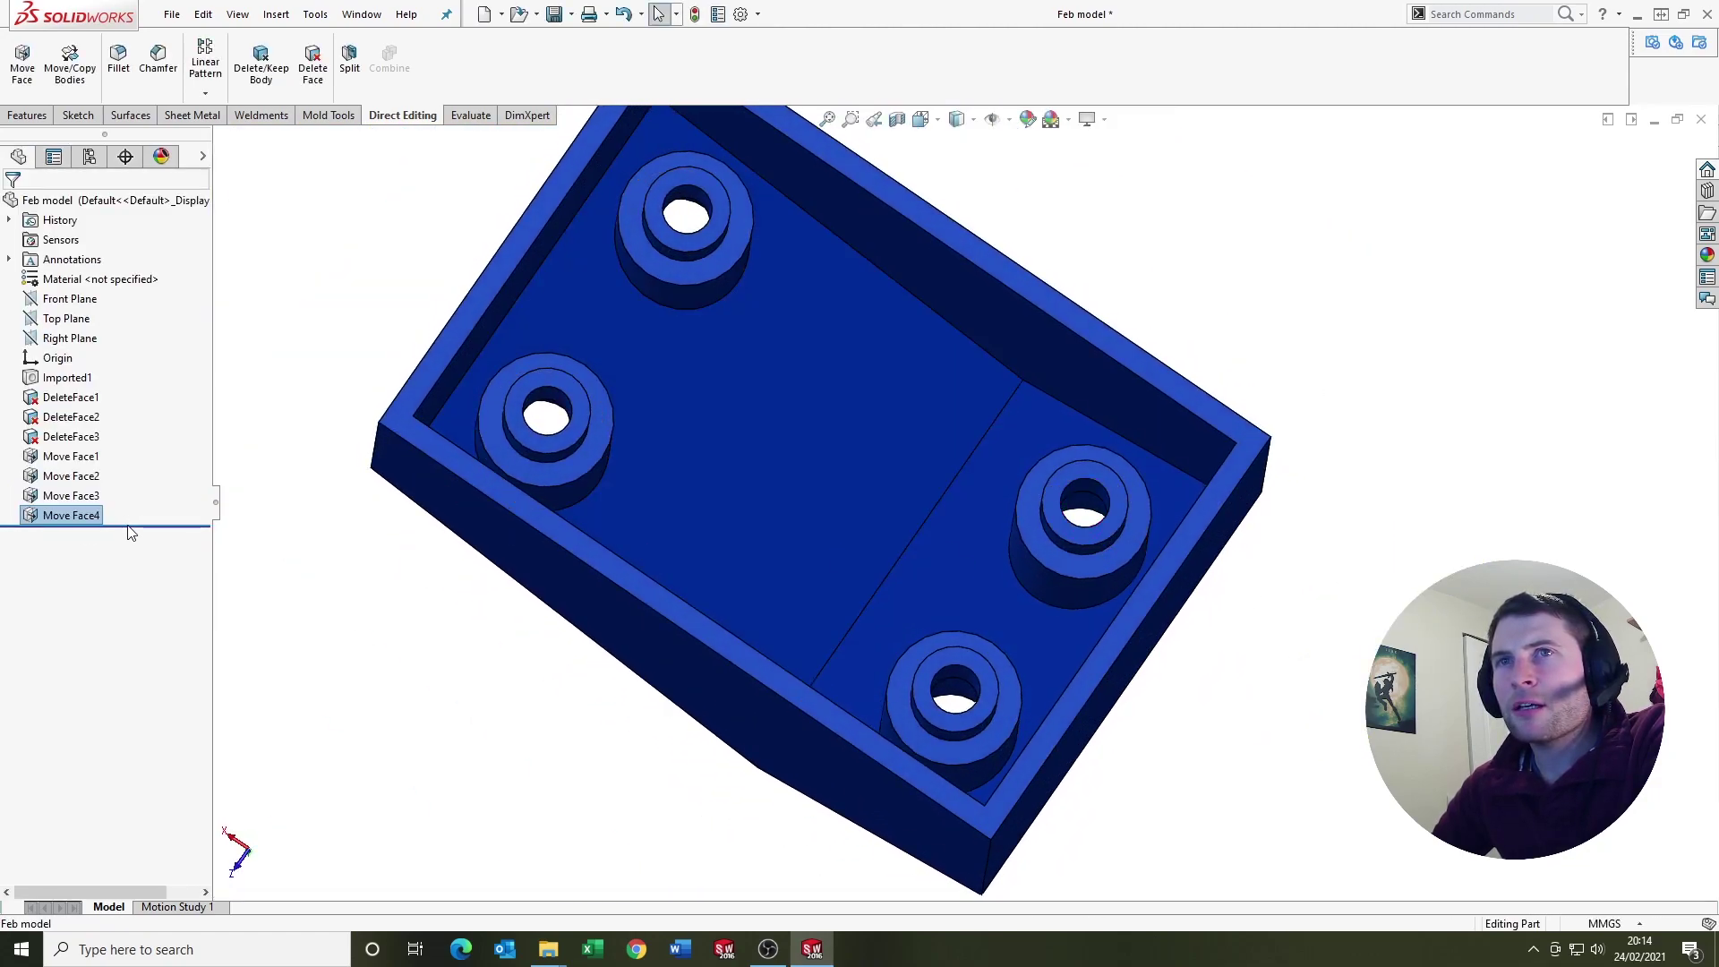
# Edit the existing boss translation and add the outer cylindrical faces of the boss under the longer slope on the same side
pyautogui.moveTo(141, 523); pyautogui.dragTo(127, 528)
pyautogui.rightClick(88, 517)
pyautogui.click(97, 470)
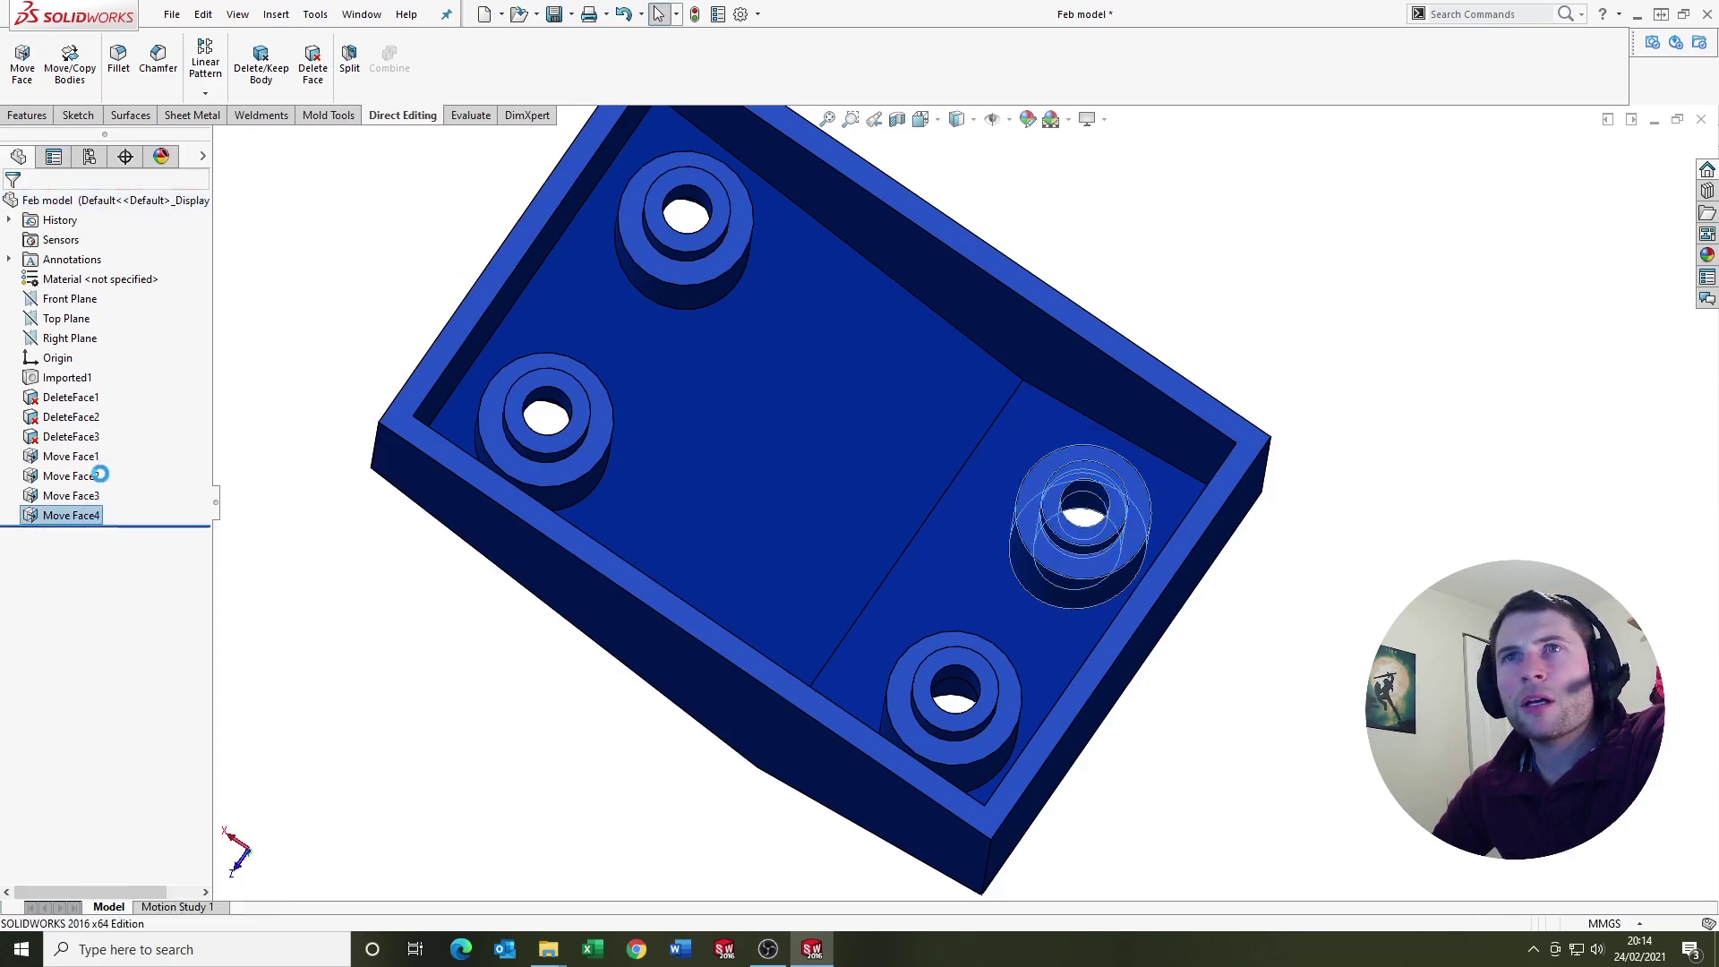
pyautogui.scroll(3, 667, 224)
pyautogui.click(684, 345)
pyautogui.scroll(2, 704, 376)
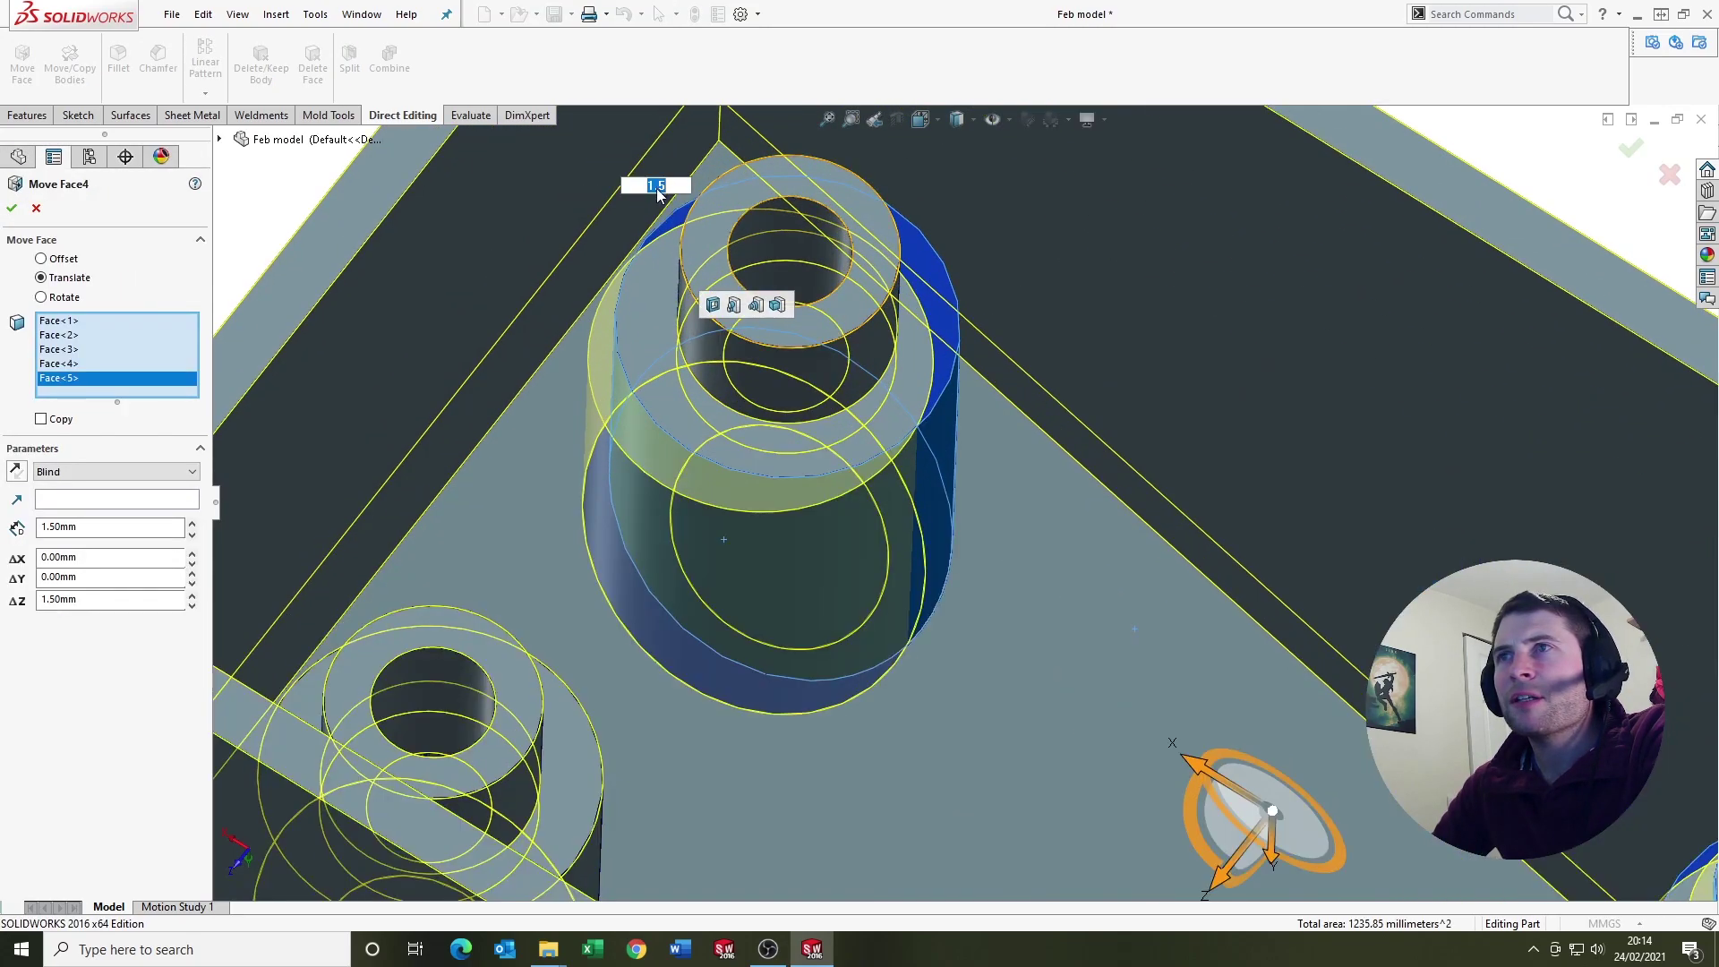
pyautogui.click(729, 360)
pyautogui.scroll(2, 889, 378)
# Add that boss's two hole faces from the outer slope side to the 1.5 mm translation and apply it
pyautogui.moveTo(889, 379); pyautogui.dragTo(524, 265, button='middle')
pyautogui.scroll(3, 900, 269)
pyautogui.click(937, 356)
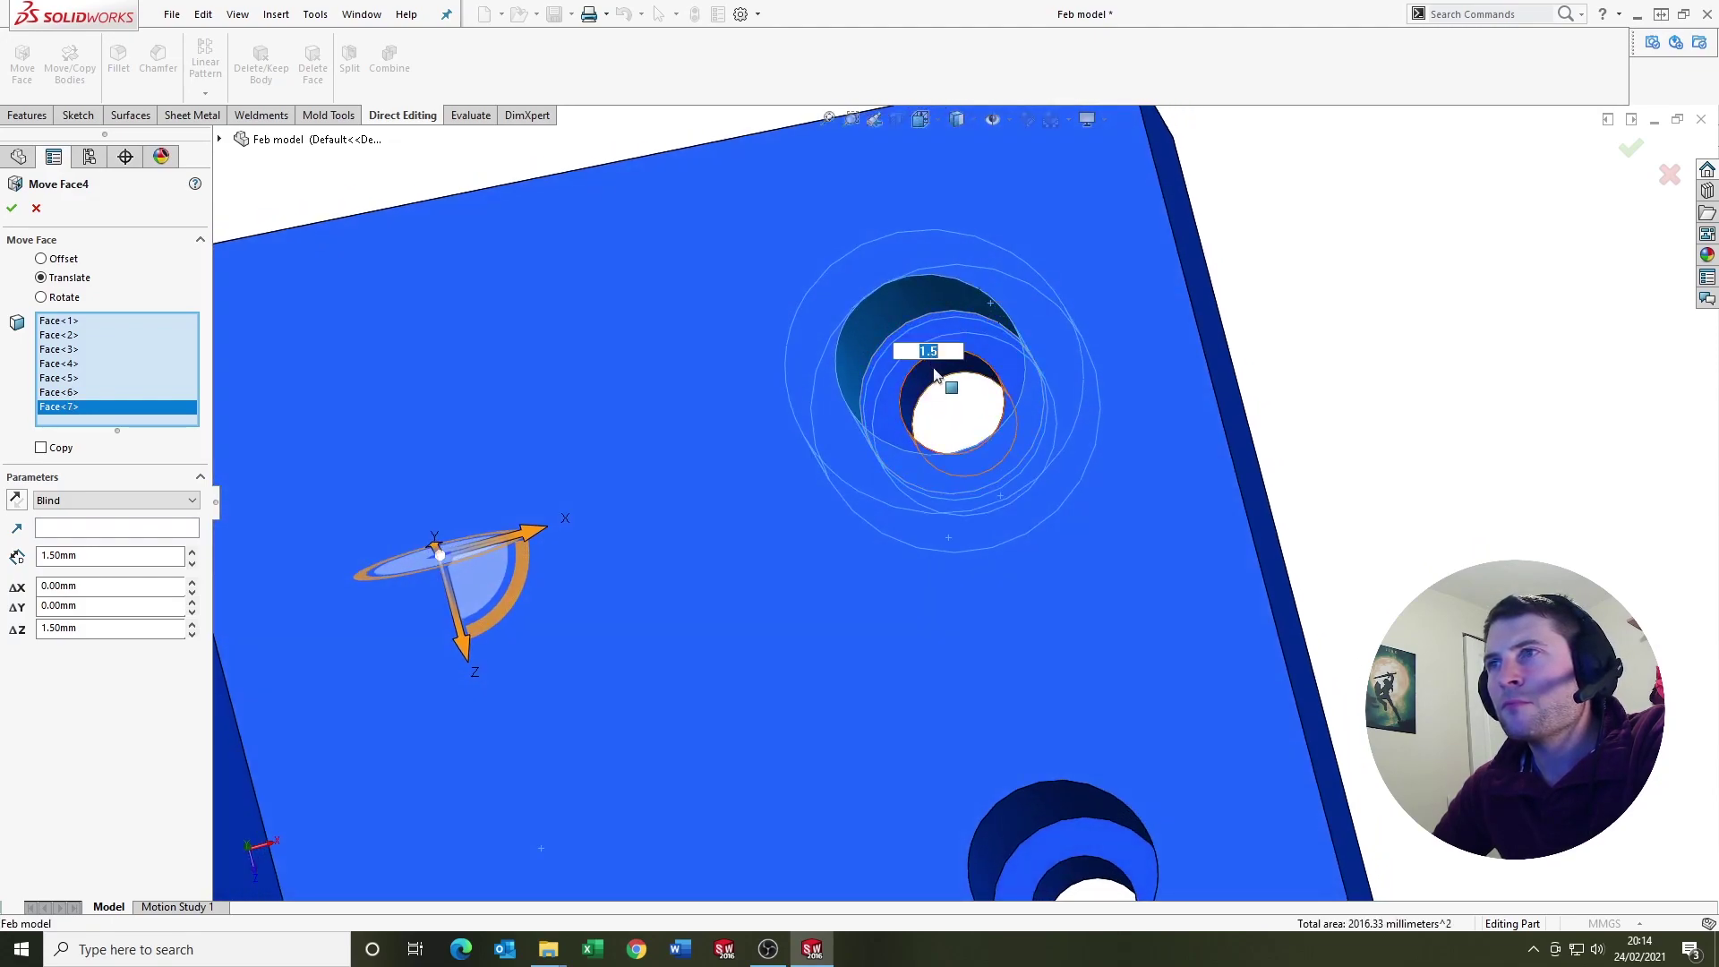
pyautogui.click(942, 379)
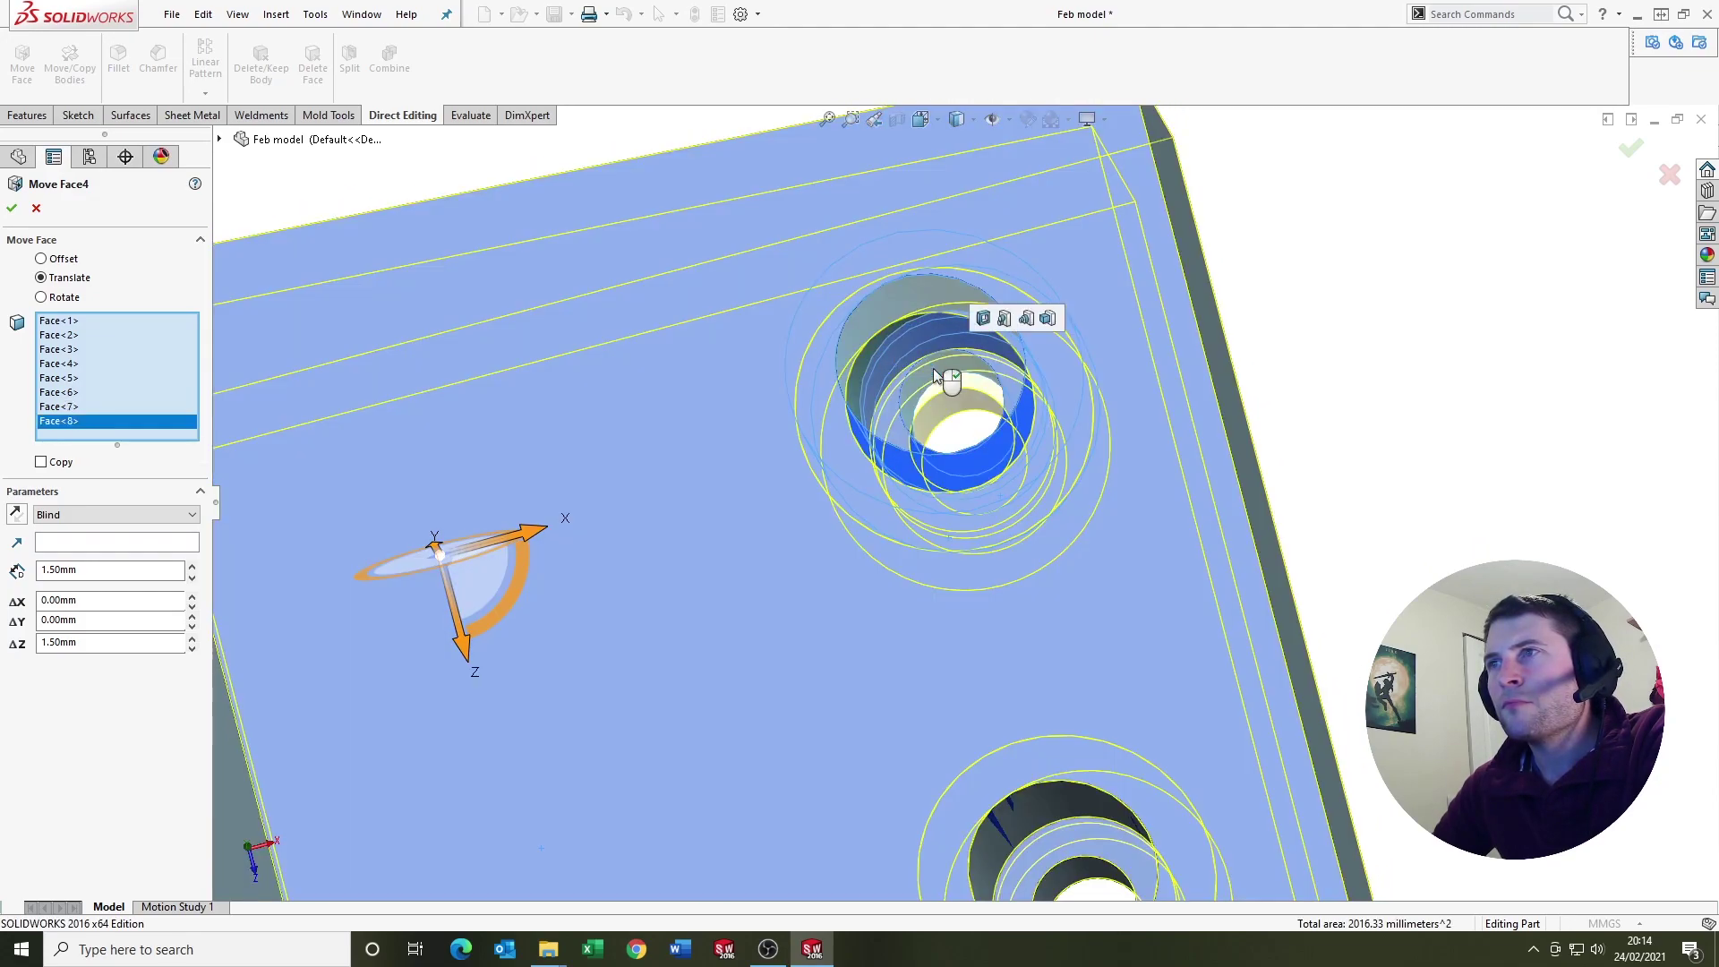
pyautogui.rightClick(1209, 331)
pyautogui.click(1262, 473)
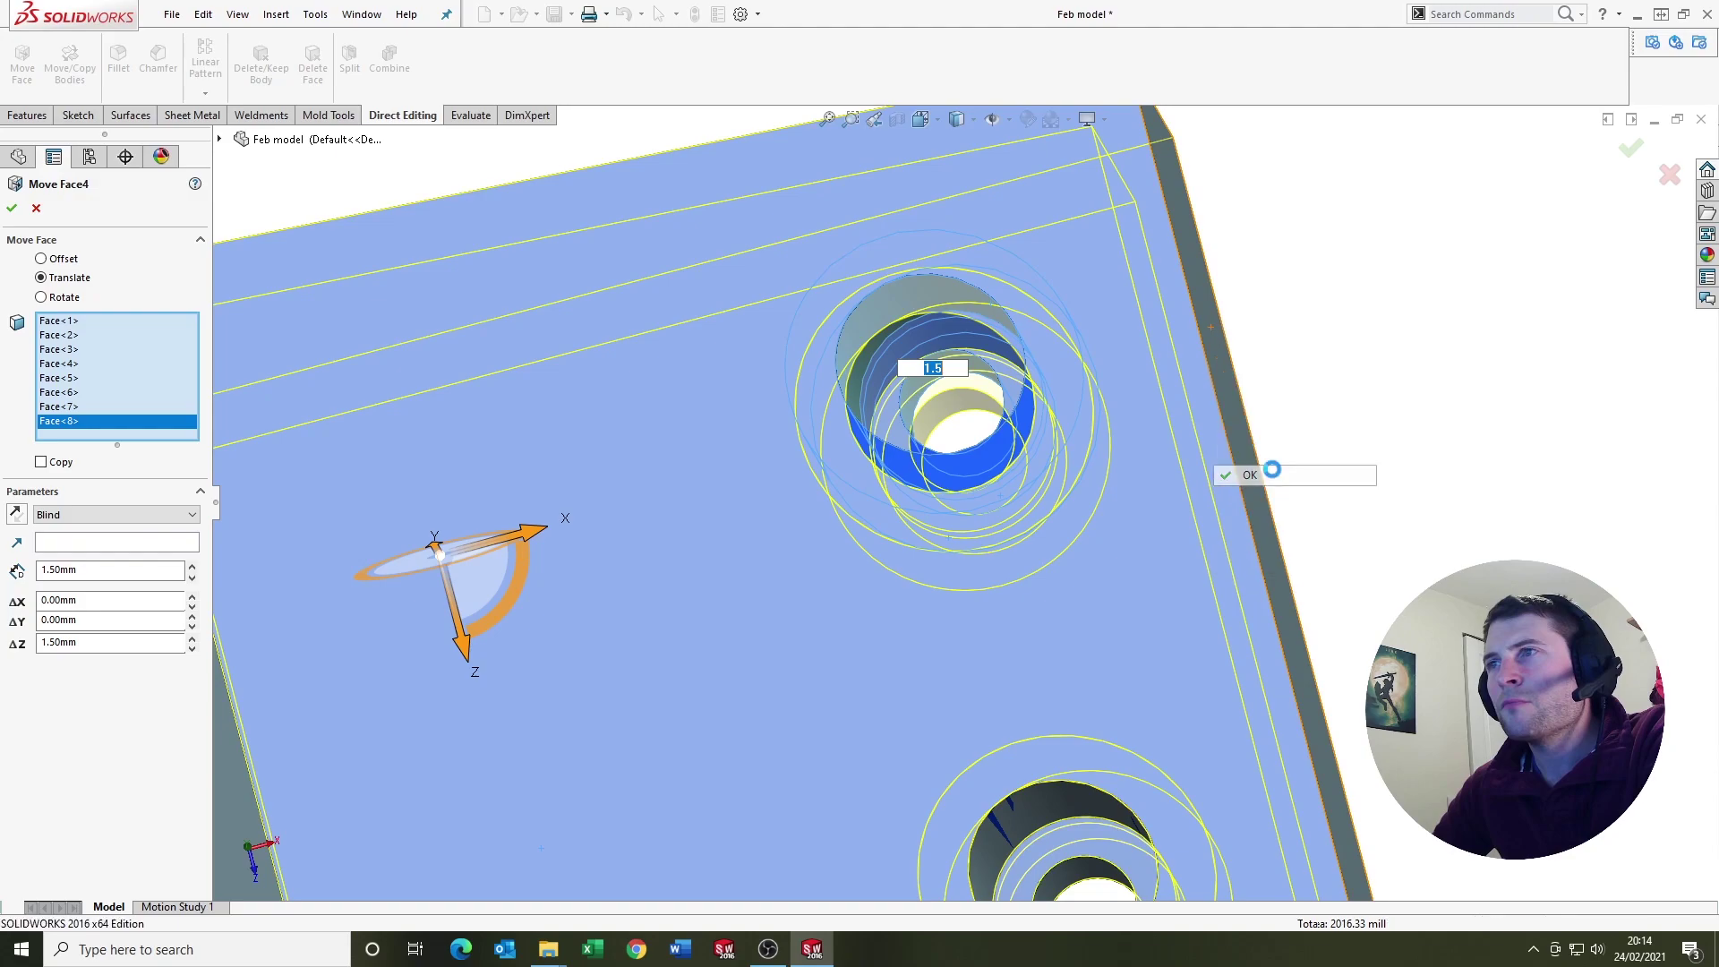
pyautogui.scroll(6, 975, 440)
pyautogui.scroll(-2, 694, 557)
pyautogui.scroll(1, 724, 553)
pyautogui.moveTo(723, 554); pyautogui.dragTo(723, 518, button='middle')
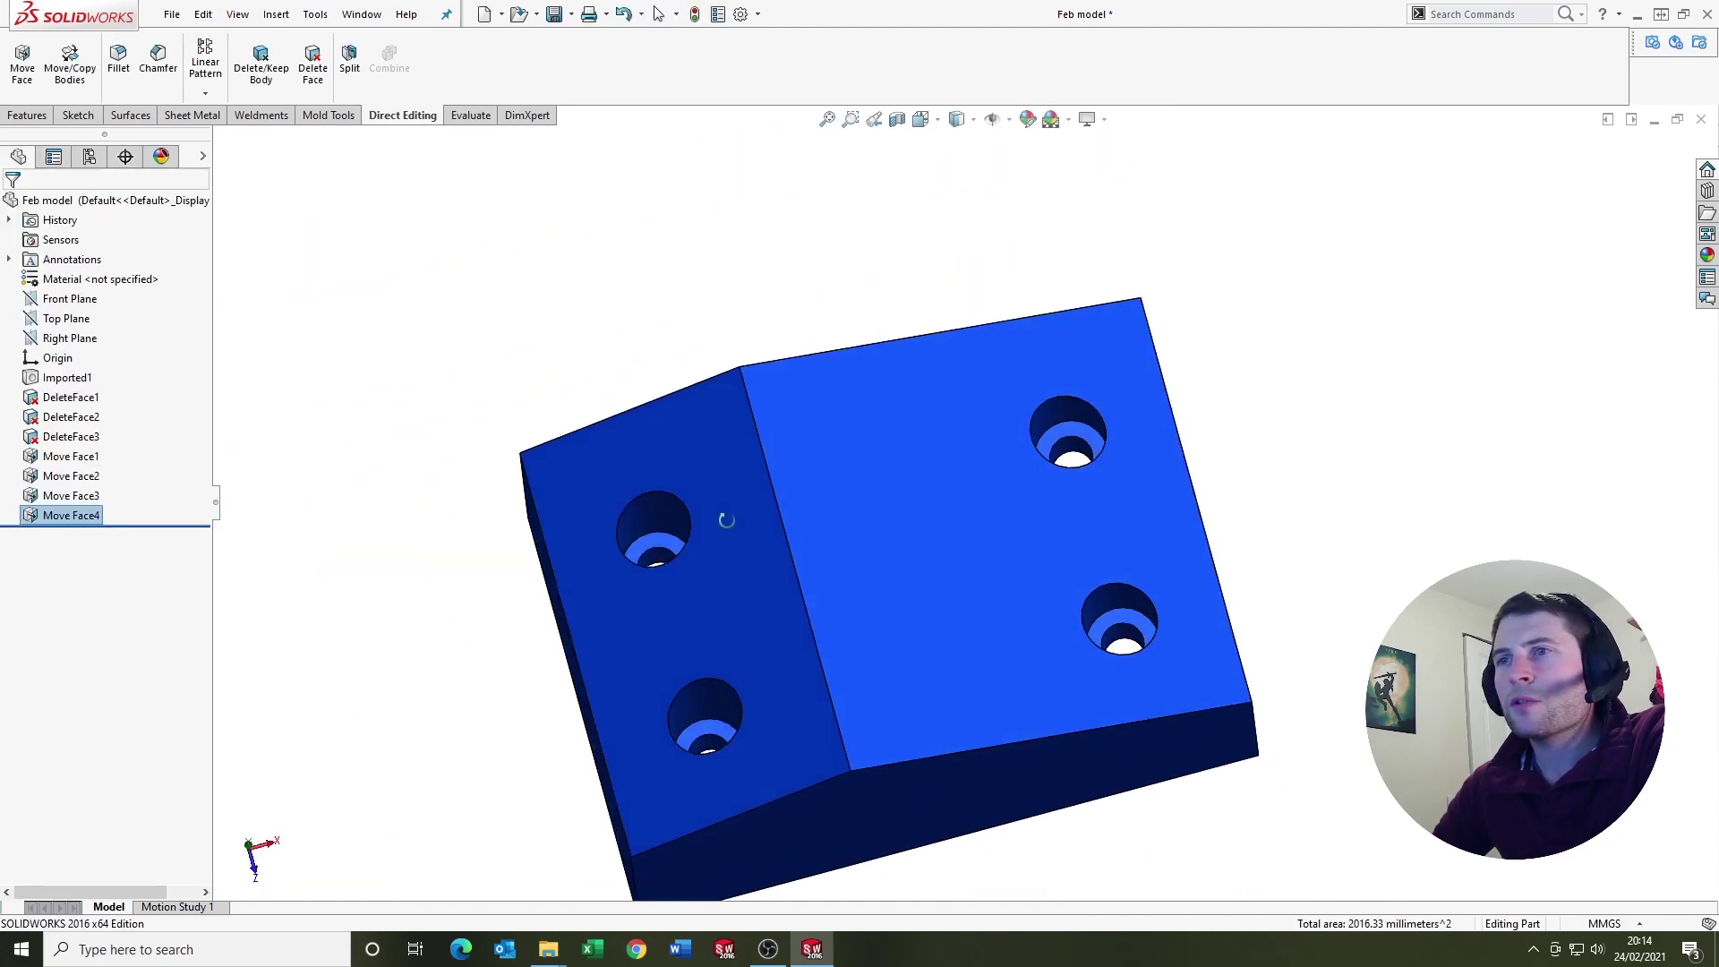
# Start a new Move Face translation and select the four cylindrical faces of the other boss and hole under the shorter slope
pyautogui.click(22, 61)
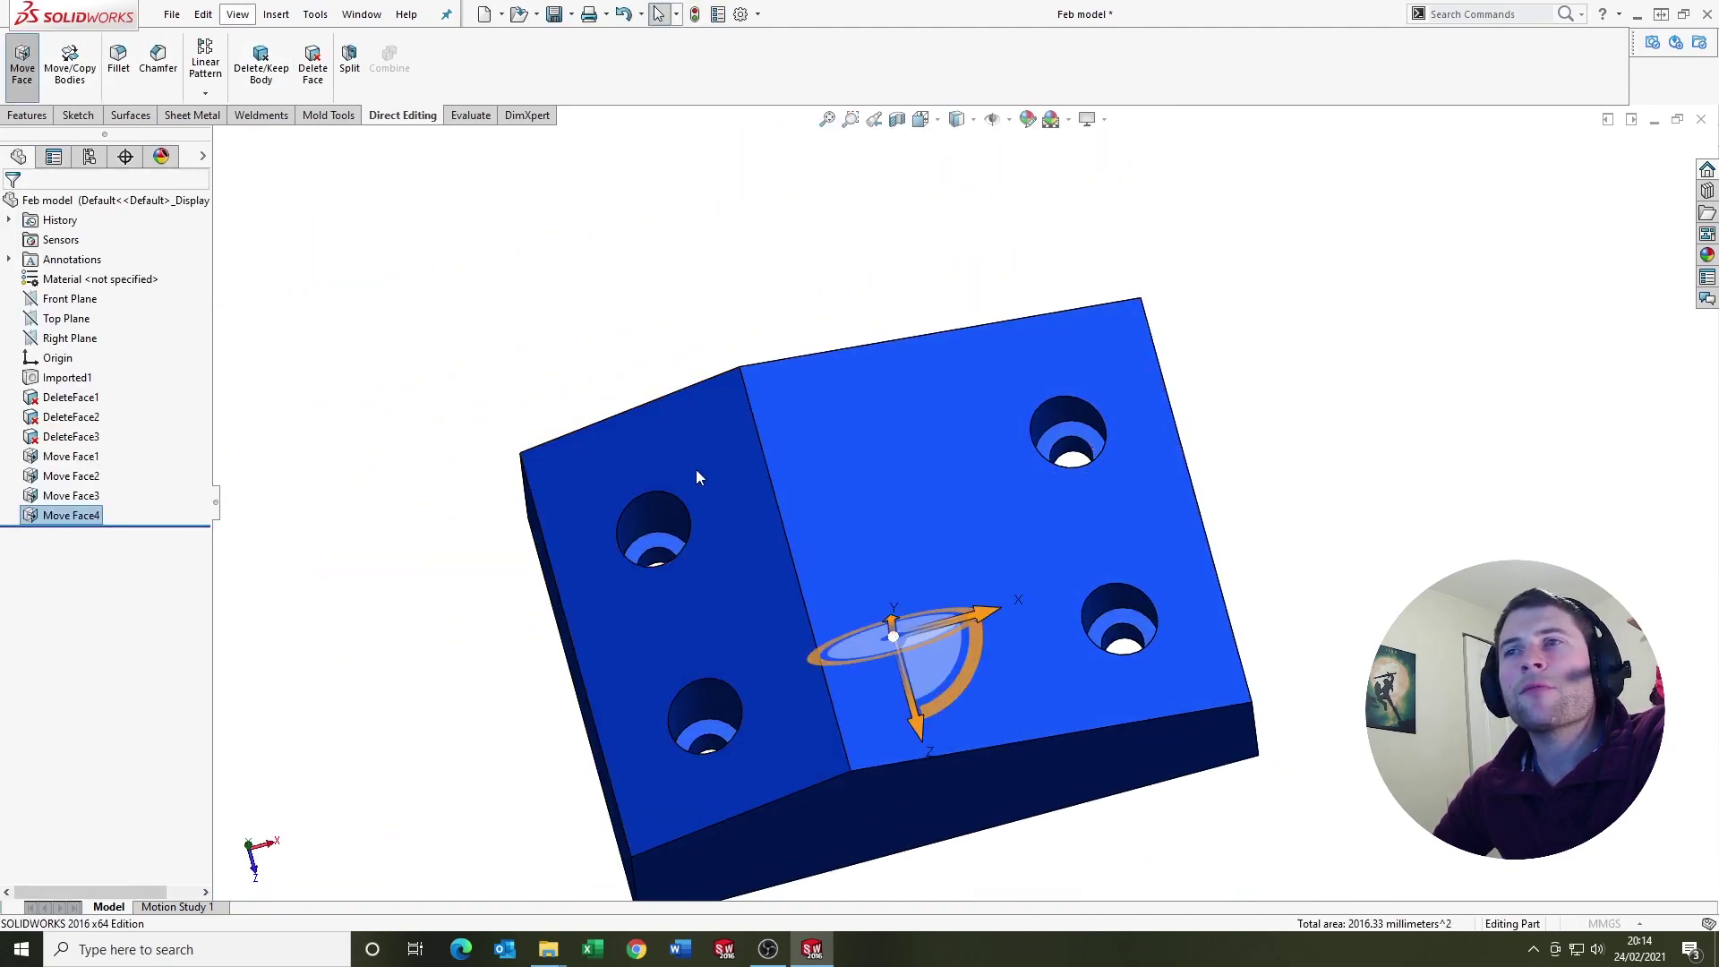
pyautogui.scroll(5, 733, 691)
pyautogui.click(707, 638)
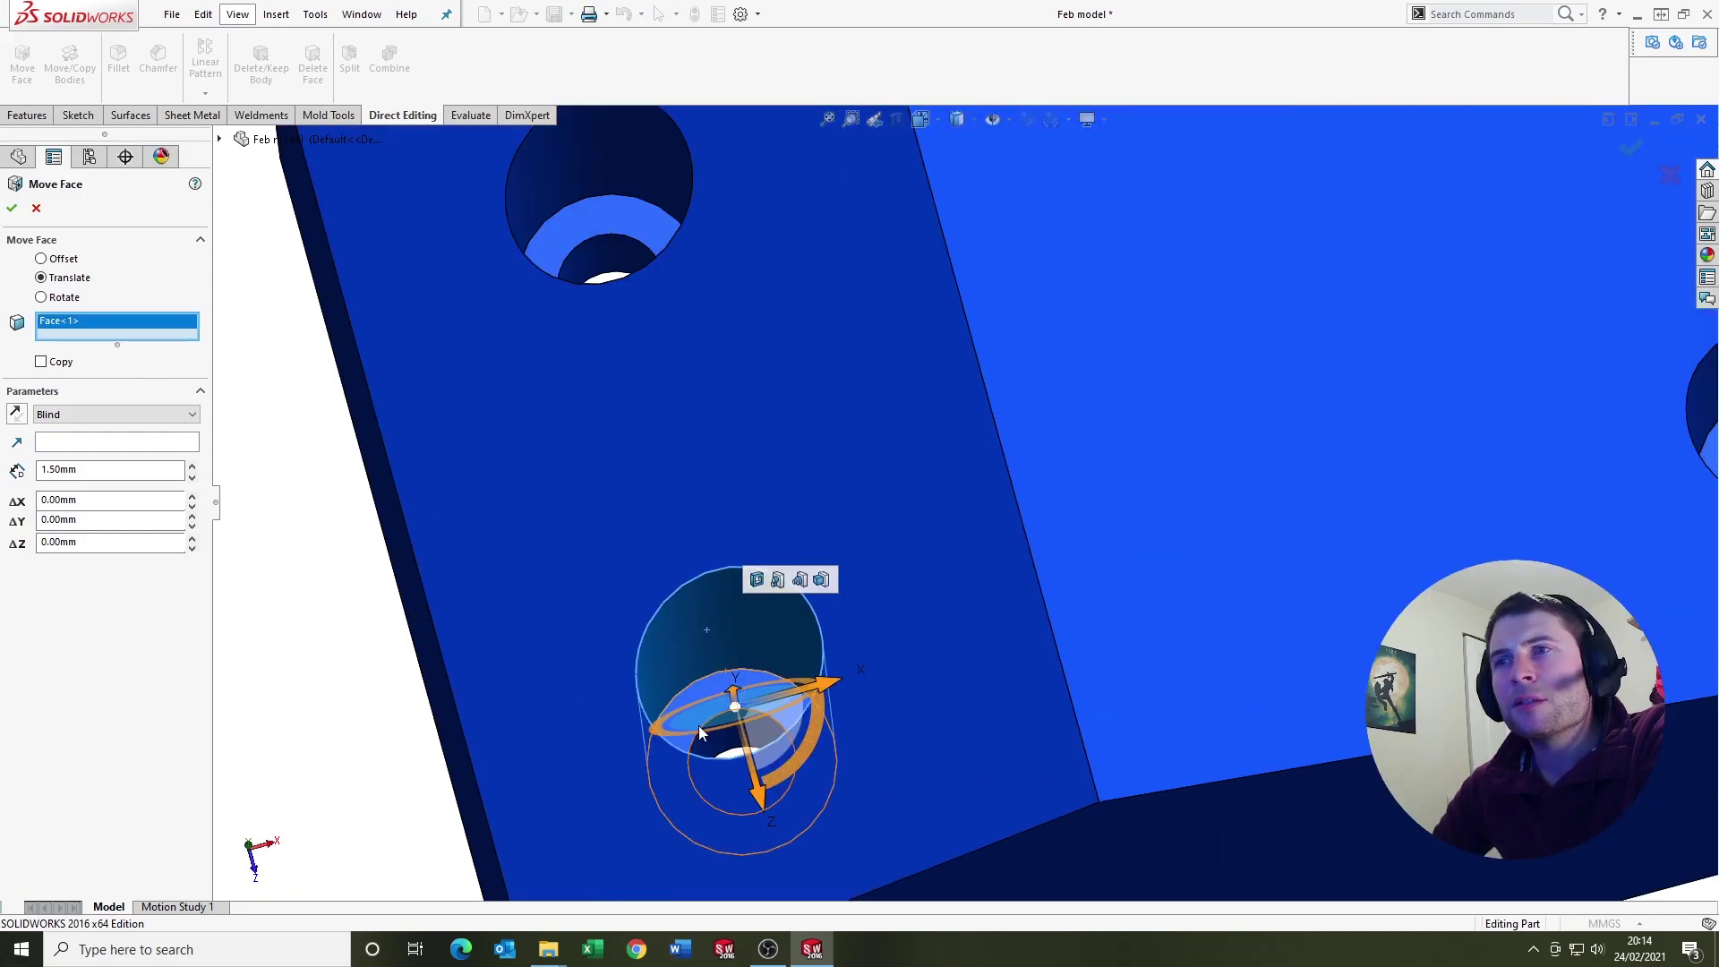
pyautogui.moveTo(699, 725); pyautogui.dragTo(913, 315, button='middle')
pyautogui.click(696, 768)
pyautogui.scroll(-5, 696, 766)
pyautogui.moveTo(507, 575); pyautogui.dragTo(599, 633, button='middle')
pyautogui.scroll(3, 460, 775)
pyautogui.click(530, 716)
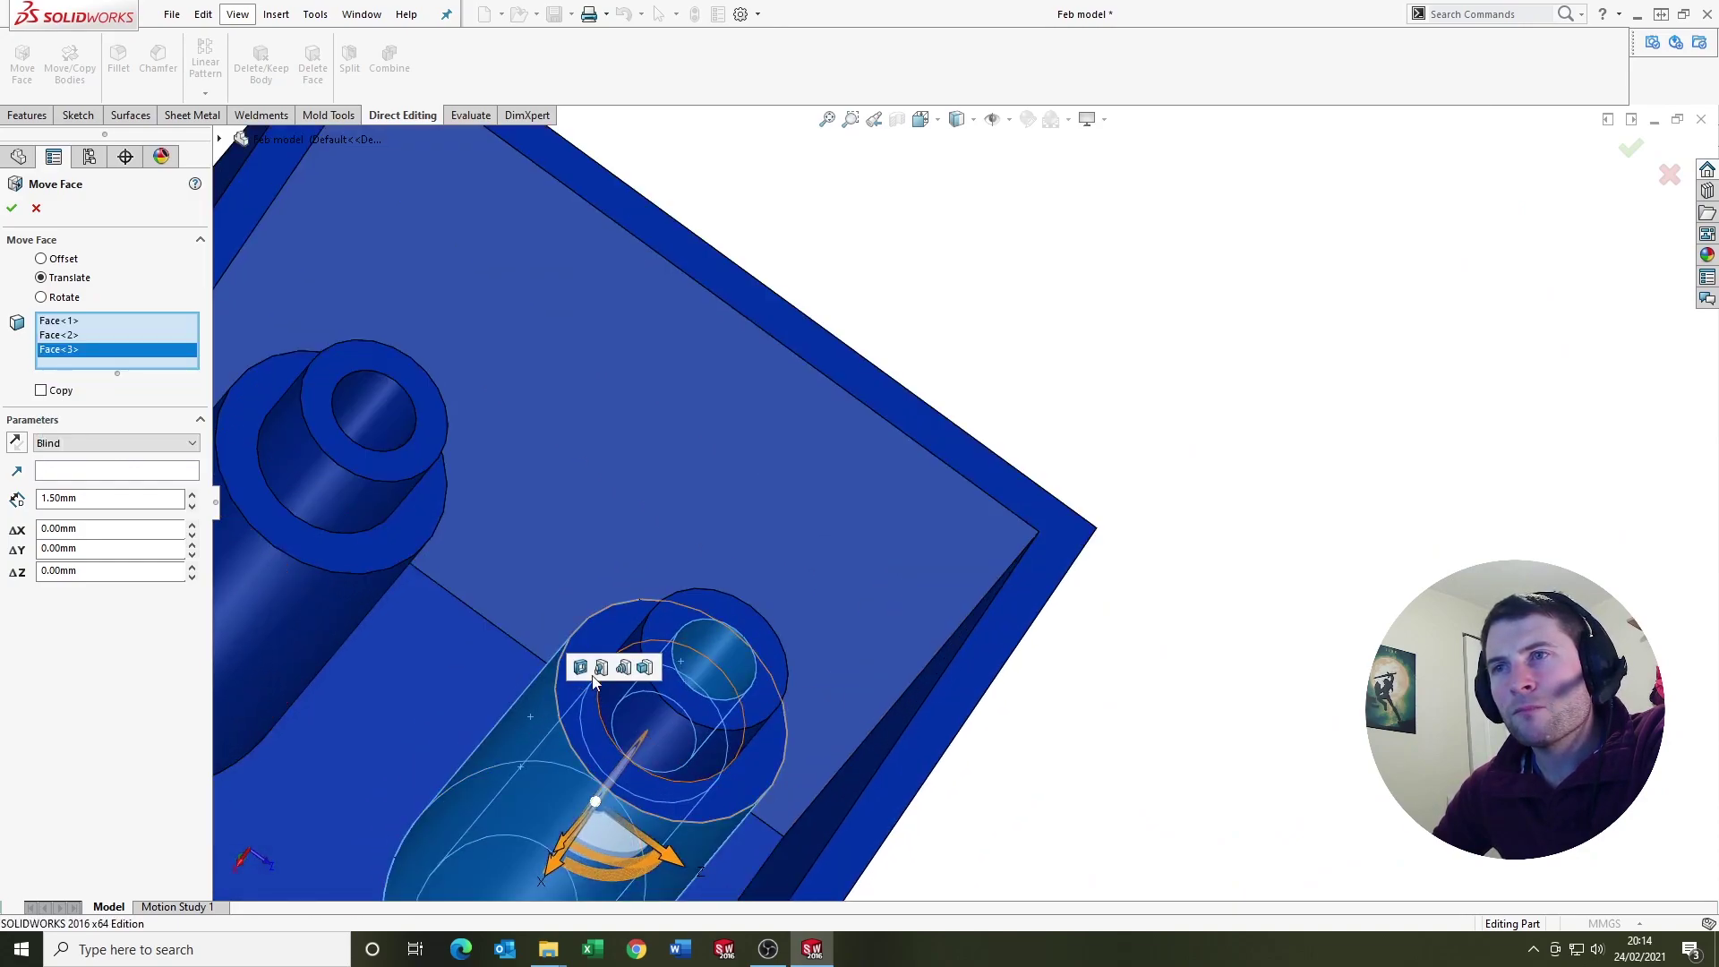
pyautogui.click(643, 719)
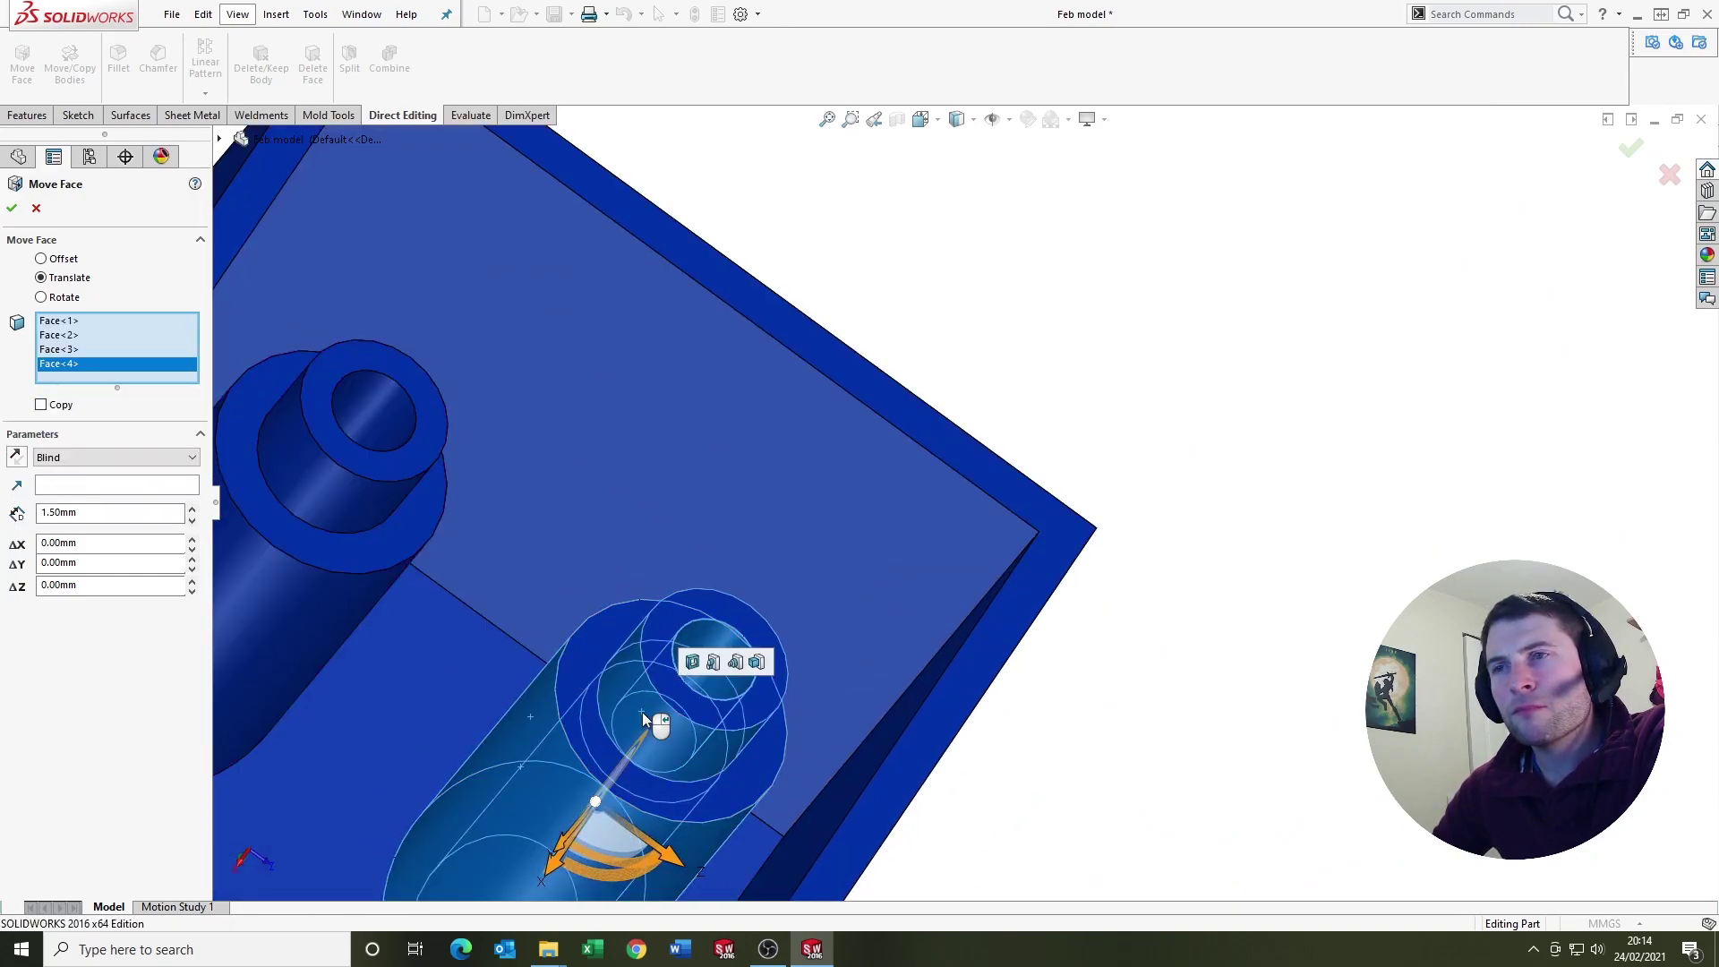
# Translate the selected boss and hole faces 1.5 mm in the negative Z direction and apply the move
pyautogui.moveTo(679, 861); pyautogui.dragTo(628, 838)
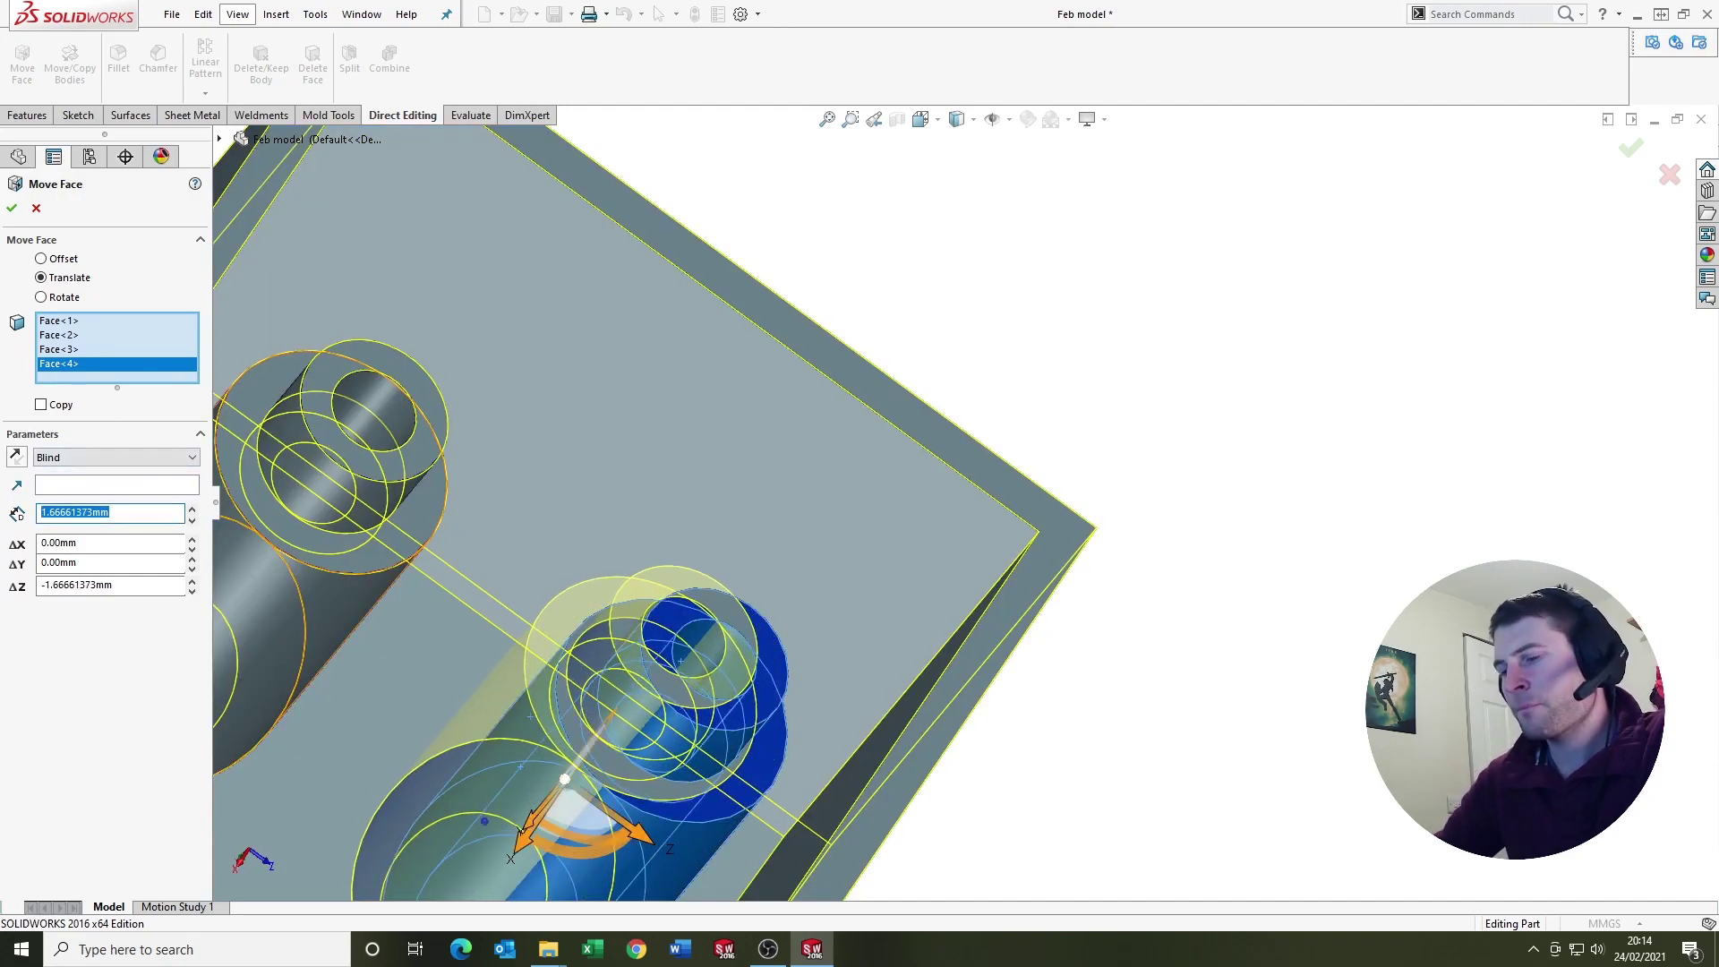
pyautogui.press('Return')
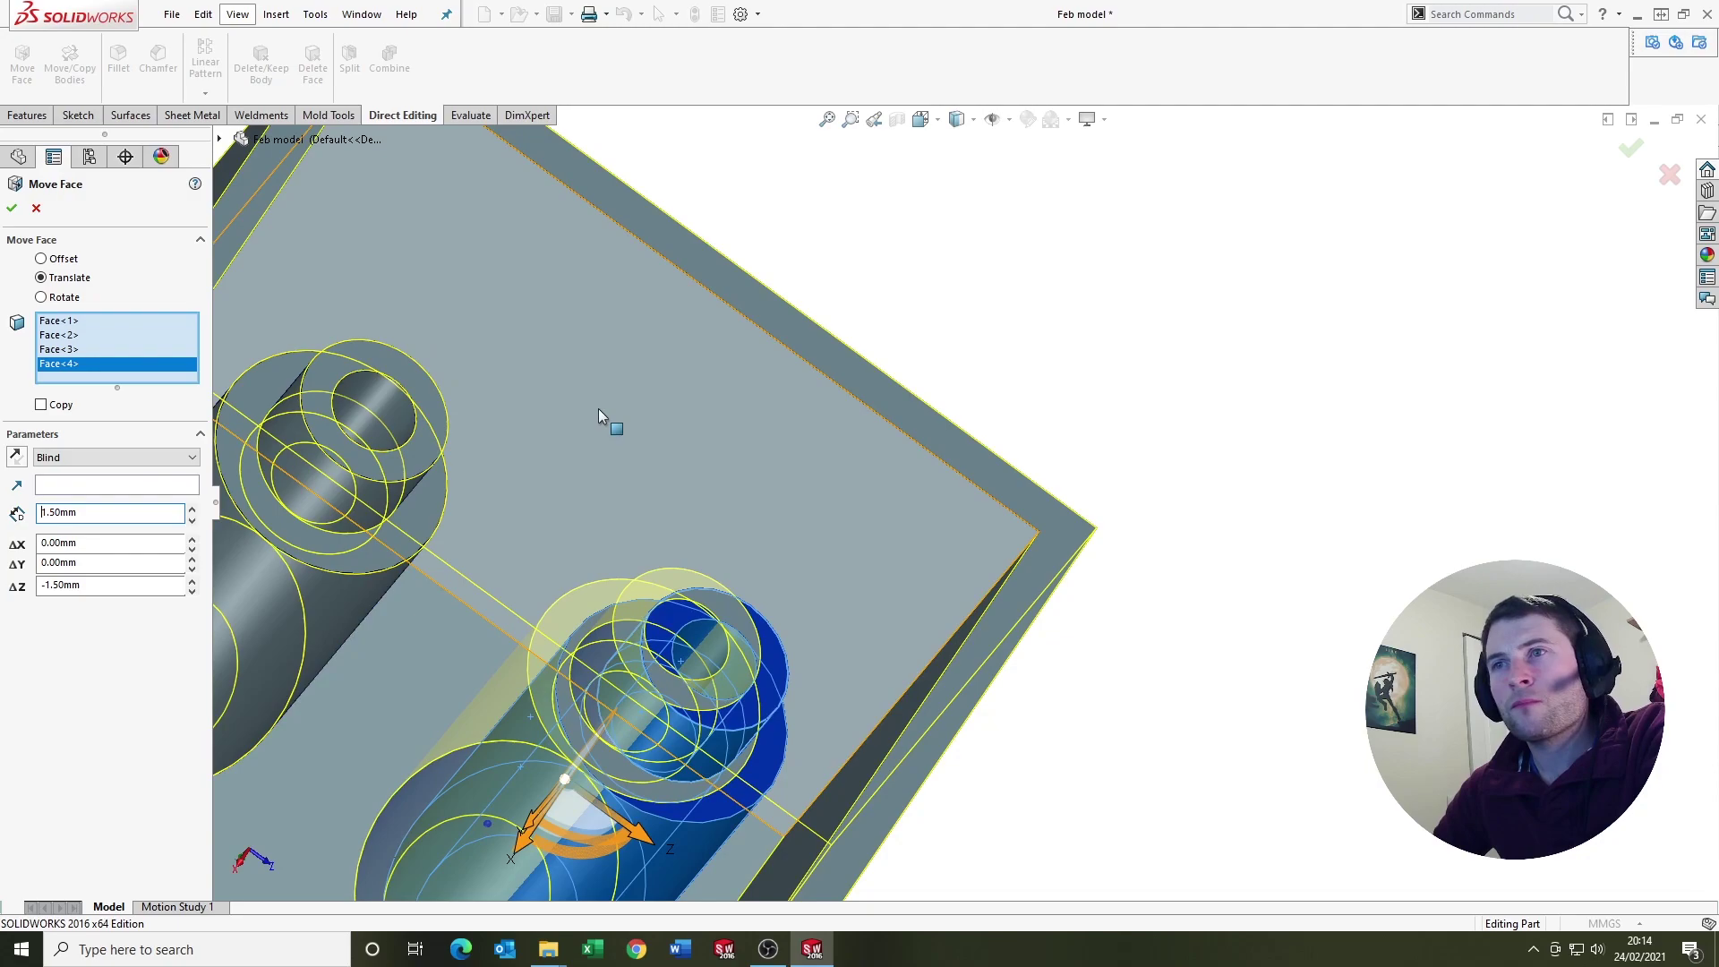
pyautogui.press('Return')
pyautogui.scroll(6, 741, 649)
pyautogui.moveTo(740, 599); pyautogui.dragTo(356, 536, button='middle')
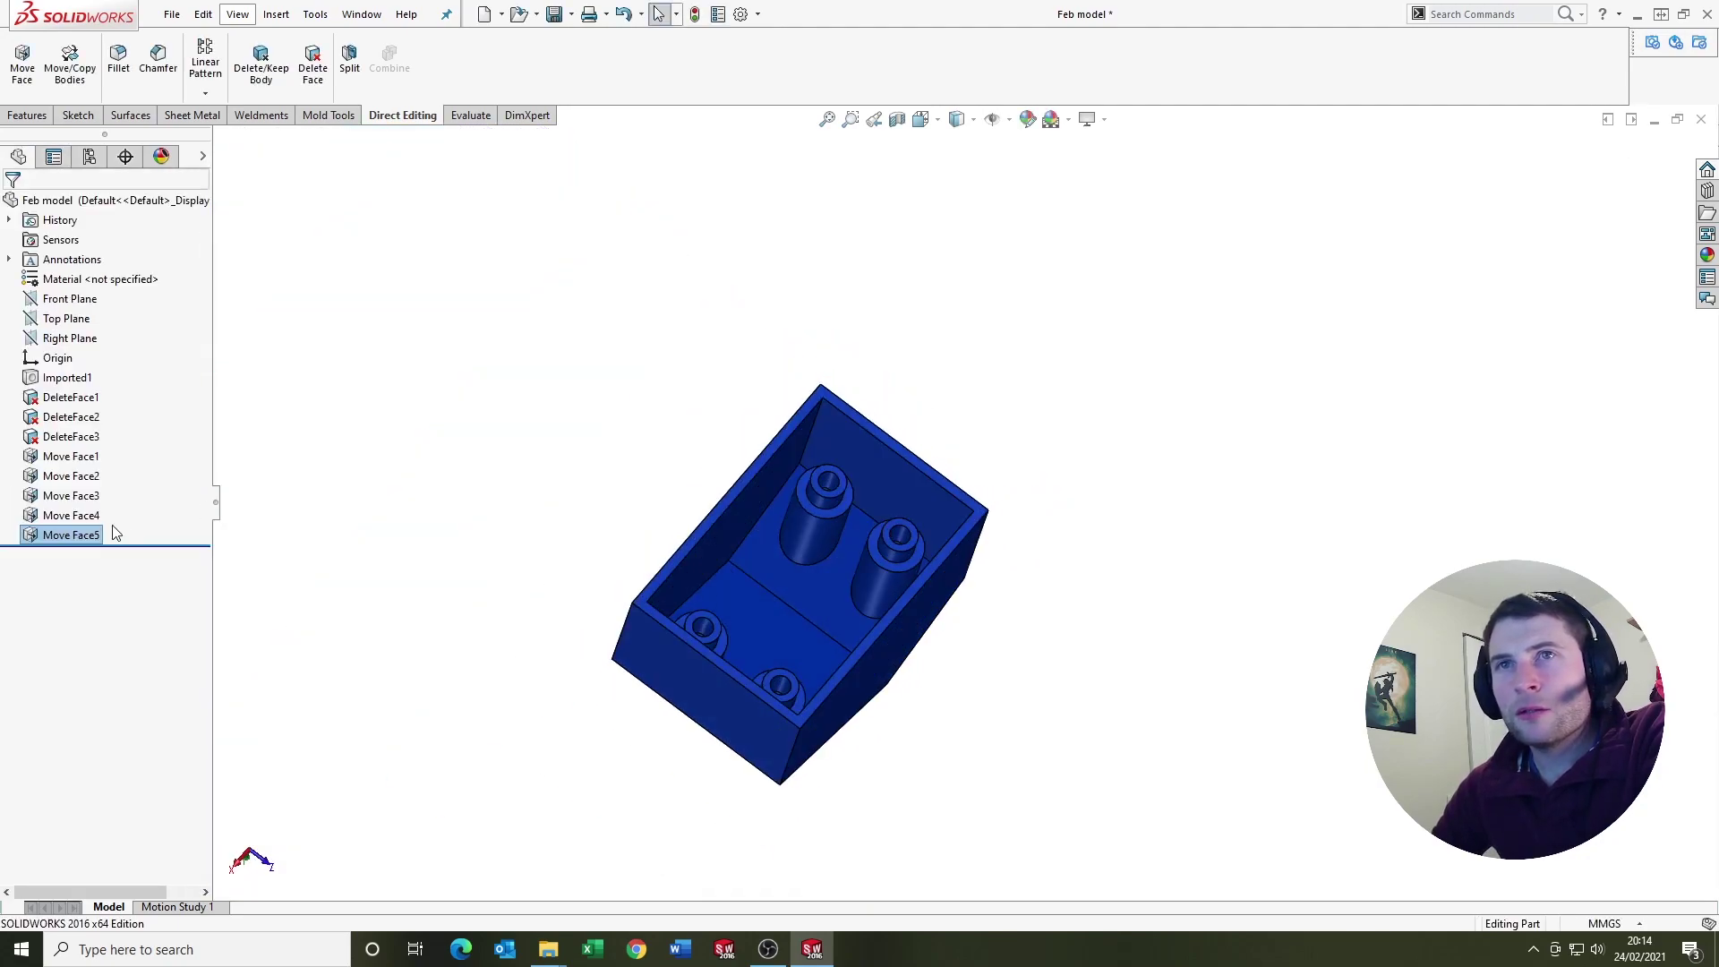
# Edit the -1.5 mm Z translation and add the two outer cylindrical faces of the remaining boss under the longer slope
pyautogui.rightClick(75, 535)
pyautogui.click(87, 483)
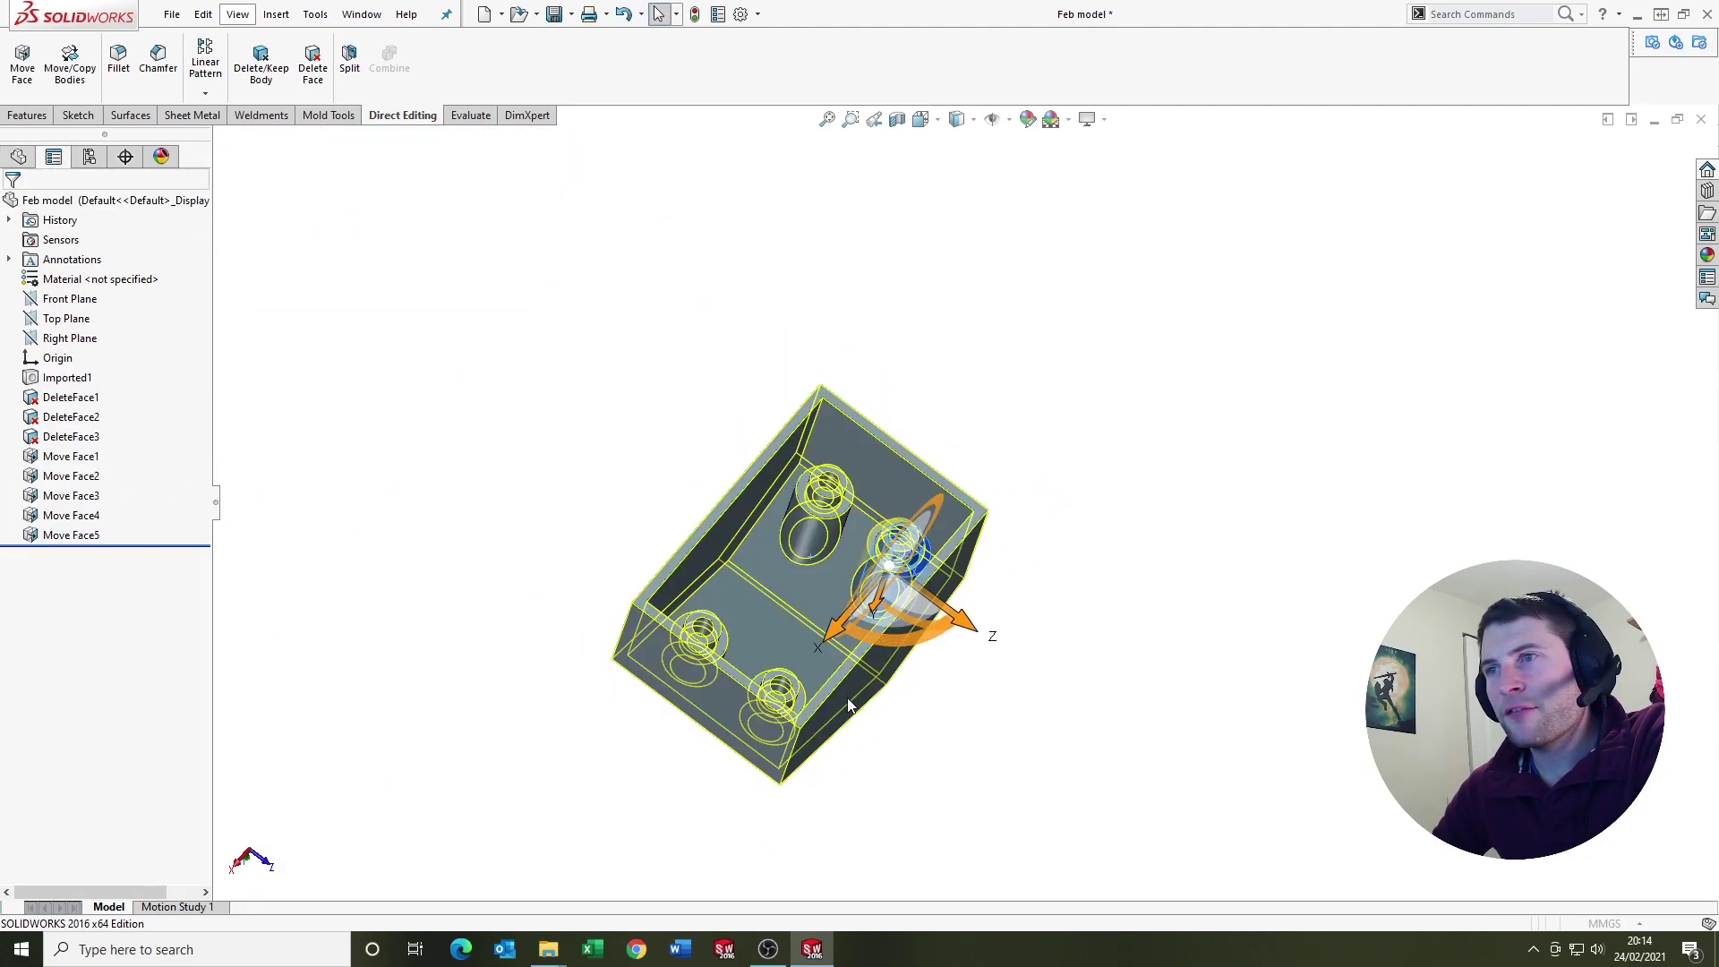
pyautogui.scroll(5, 806, 699)
pyautogui.scroll(5, 804, 698)
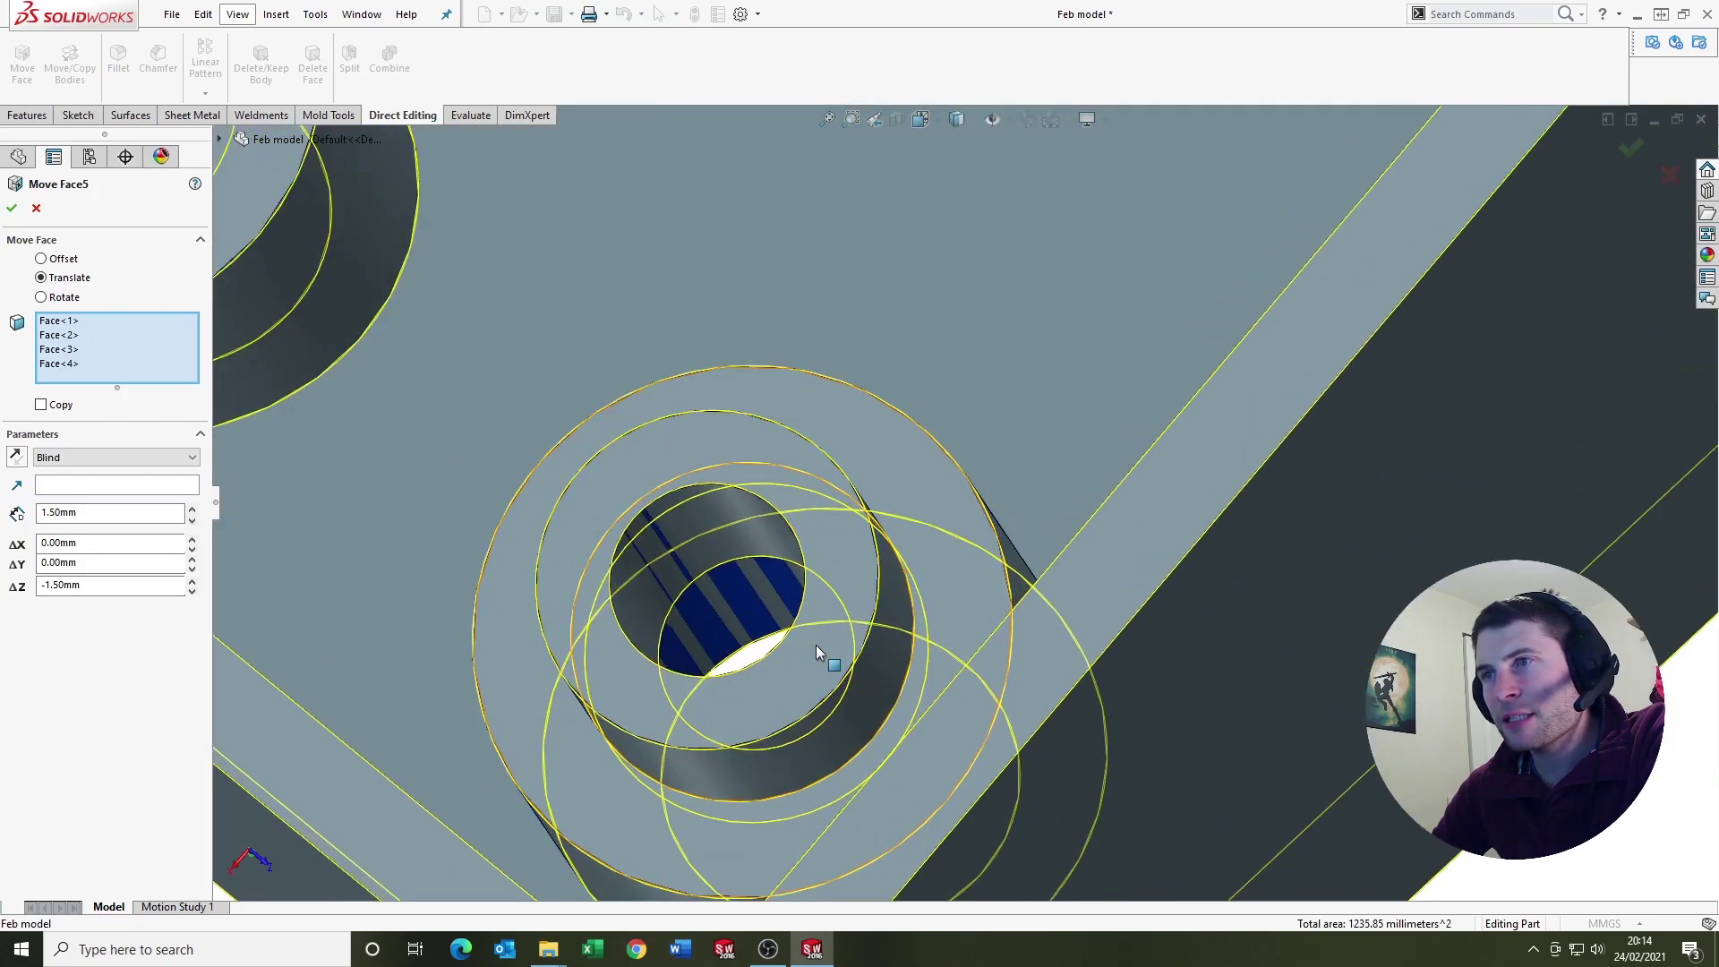
pyautogui.click(900, 609)
pyautogui.moveTo(874, 604); pyautogui.dragTo(1040, 487, button='middle')
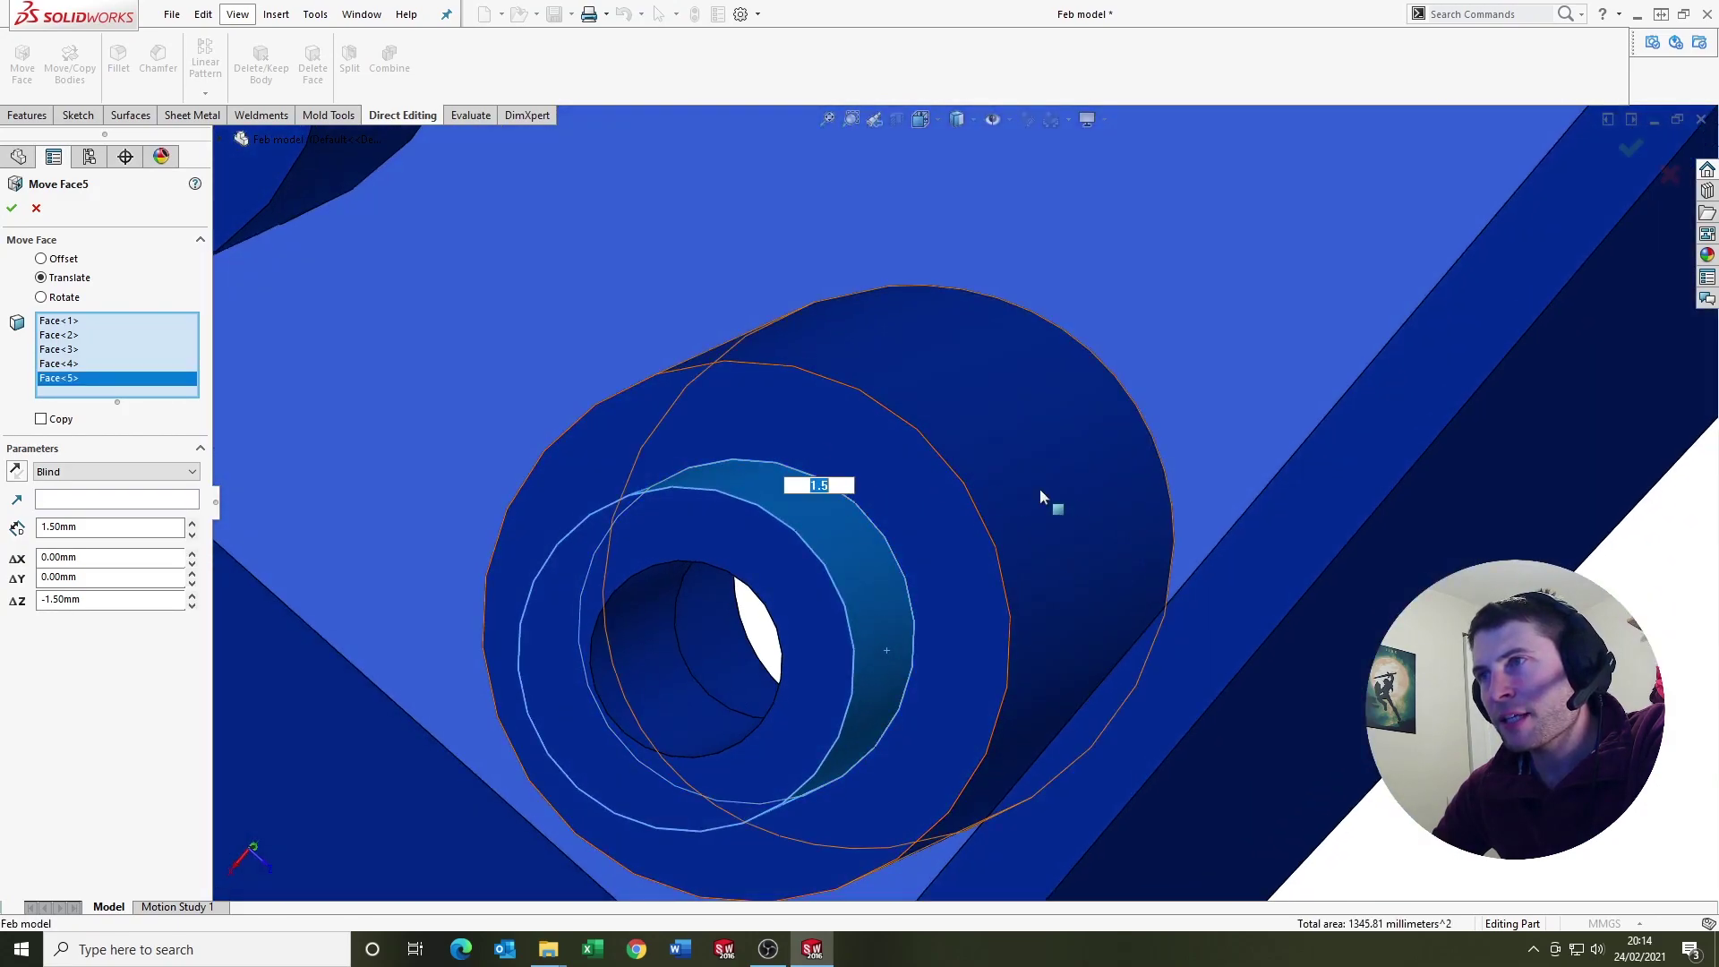
pyautogui.click(1002, 506)
# Add the remaining boss's inner bore face and its large hole face on the outer slope to the translation and apply it
pyautogui.scroll(1, 1002, 505)
pyautogui.moveTo(788, 586); pyautogui.dragTo(756, 556, button='middle')
pyautogui.click(702, 560)
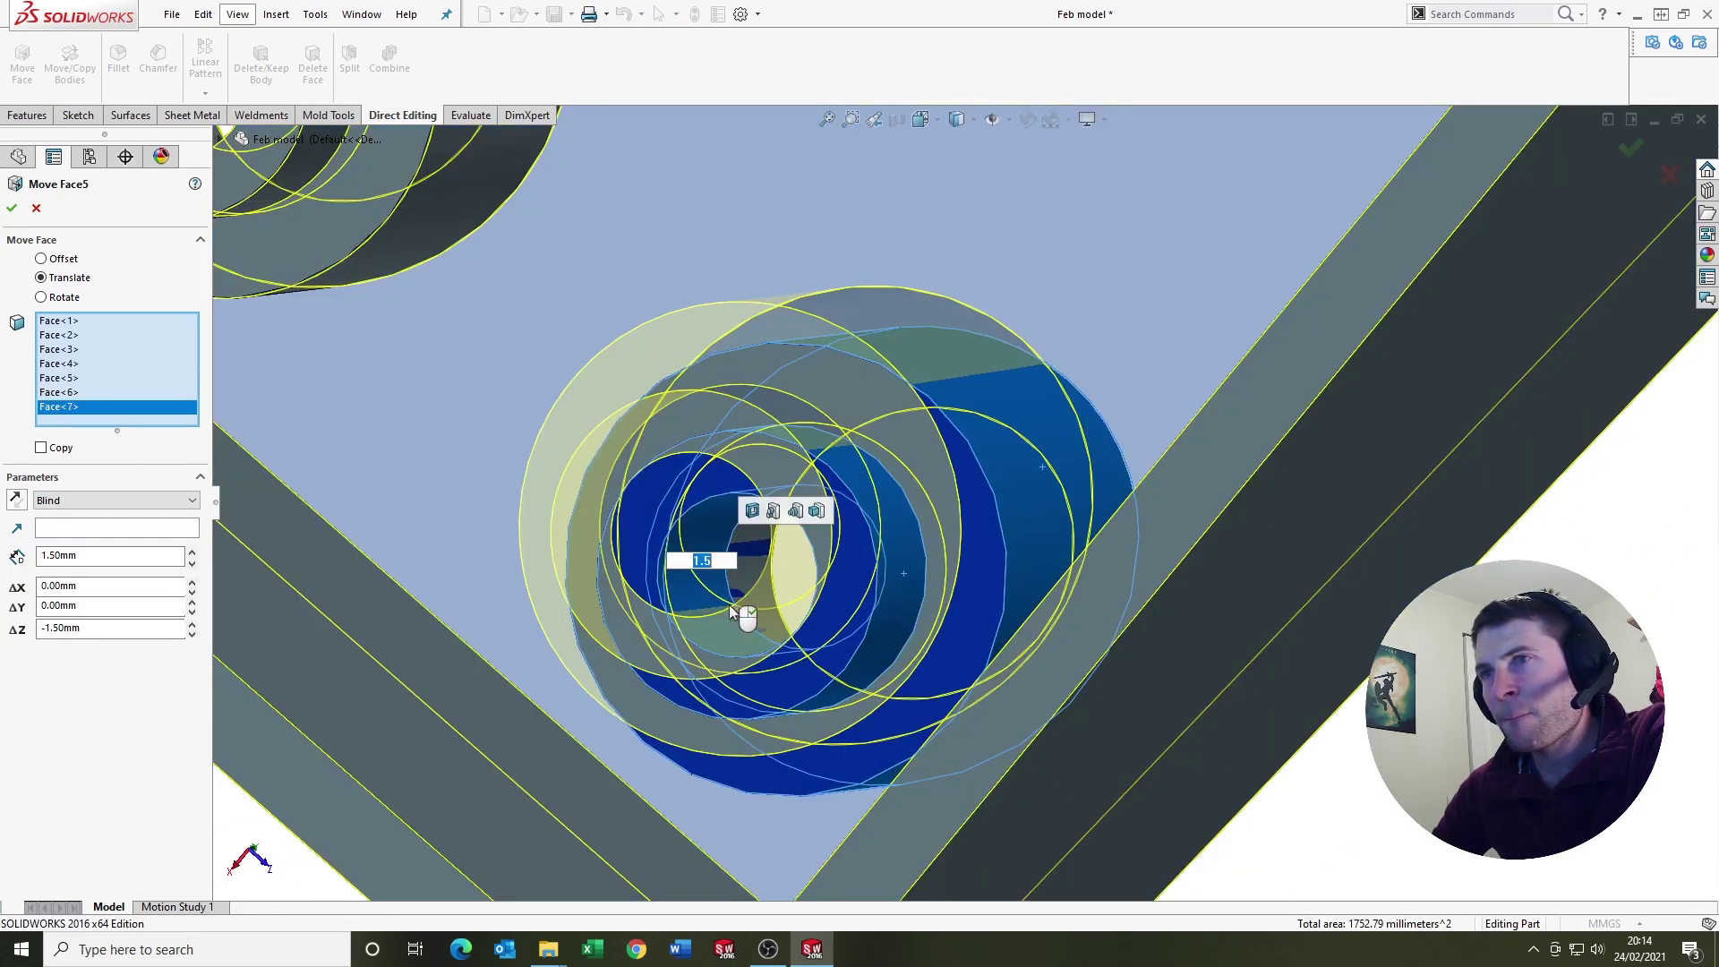
pyautogui.scroll(4, 743, 614)
pyautogui.moveTo(1083, 632); pyautogui.dragTo(871, 376, button='middle')
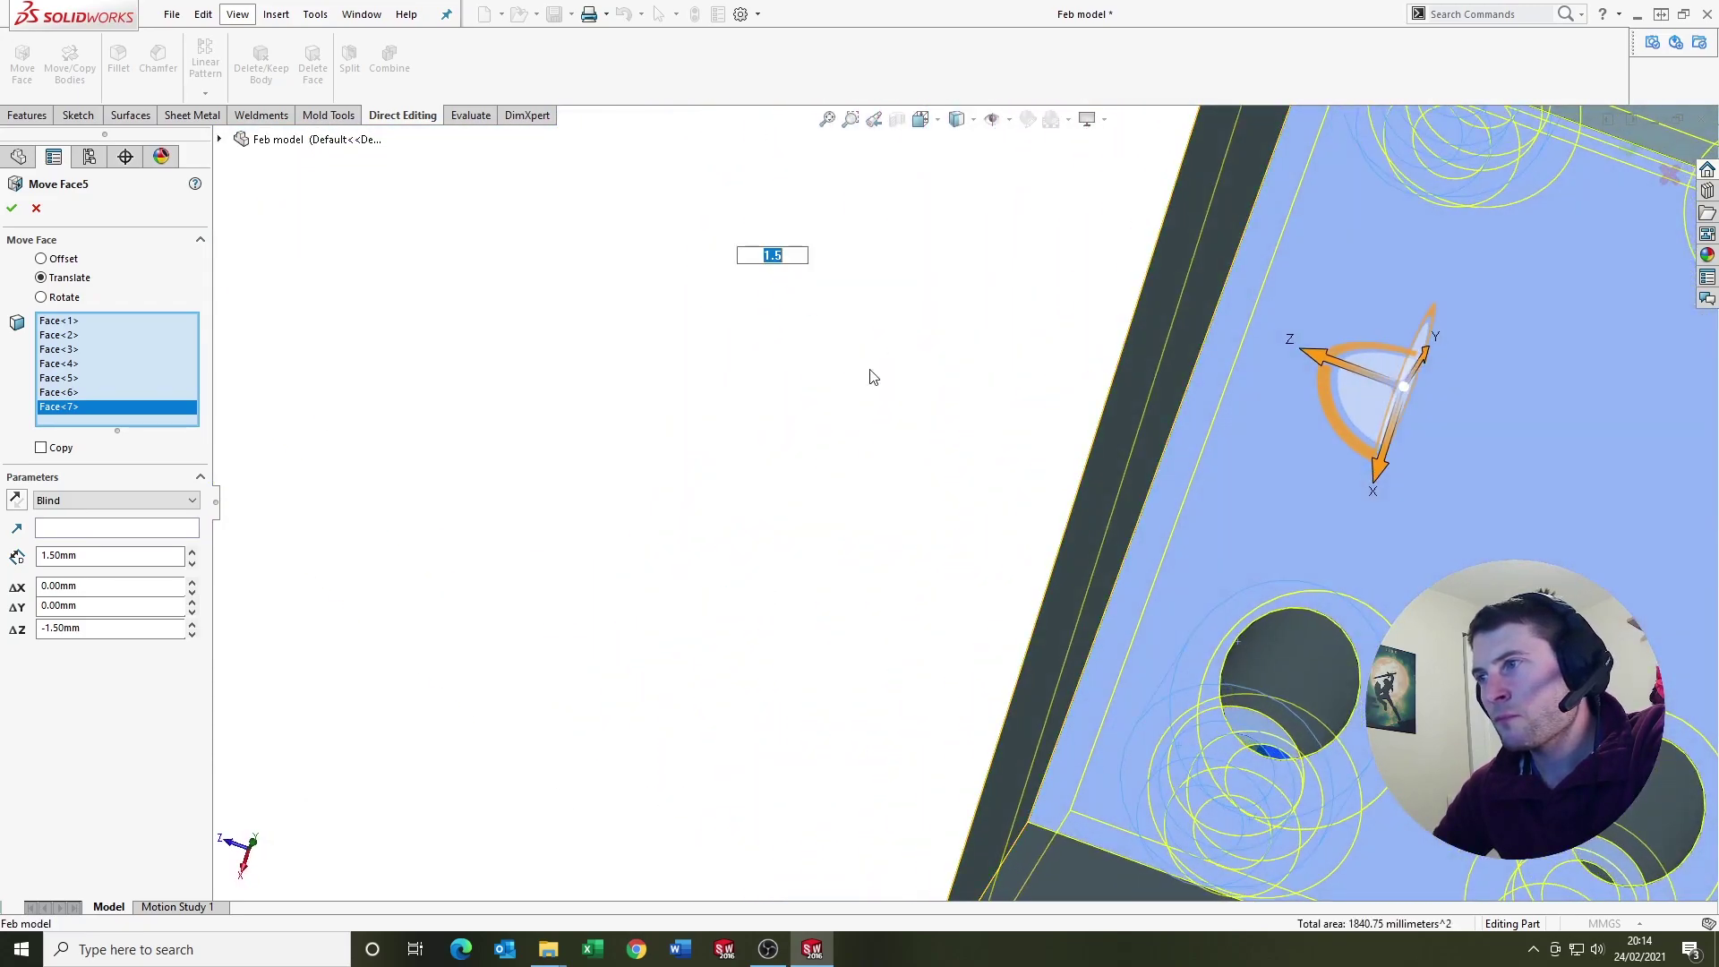
pyautogui.click(1316, 658)
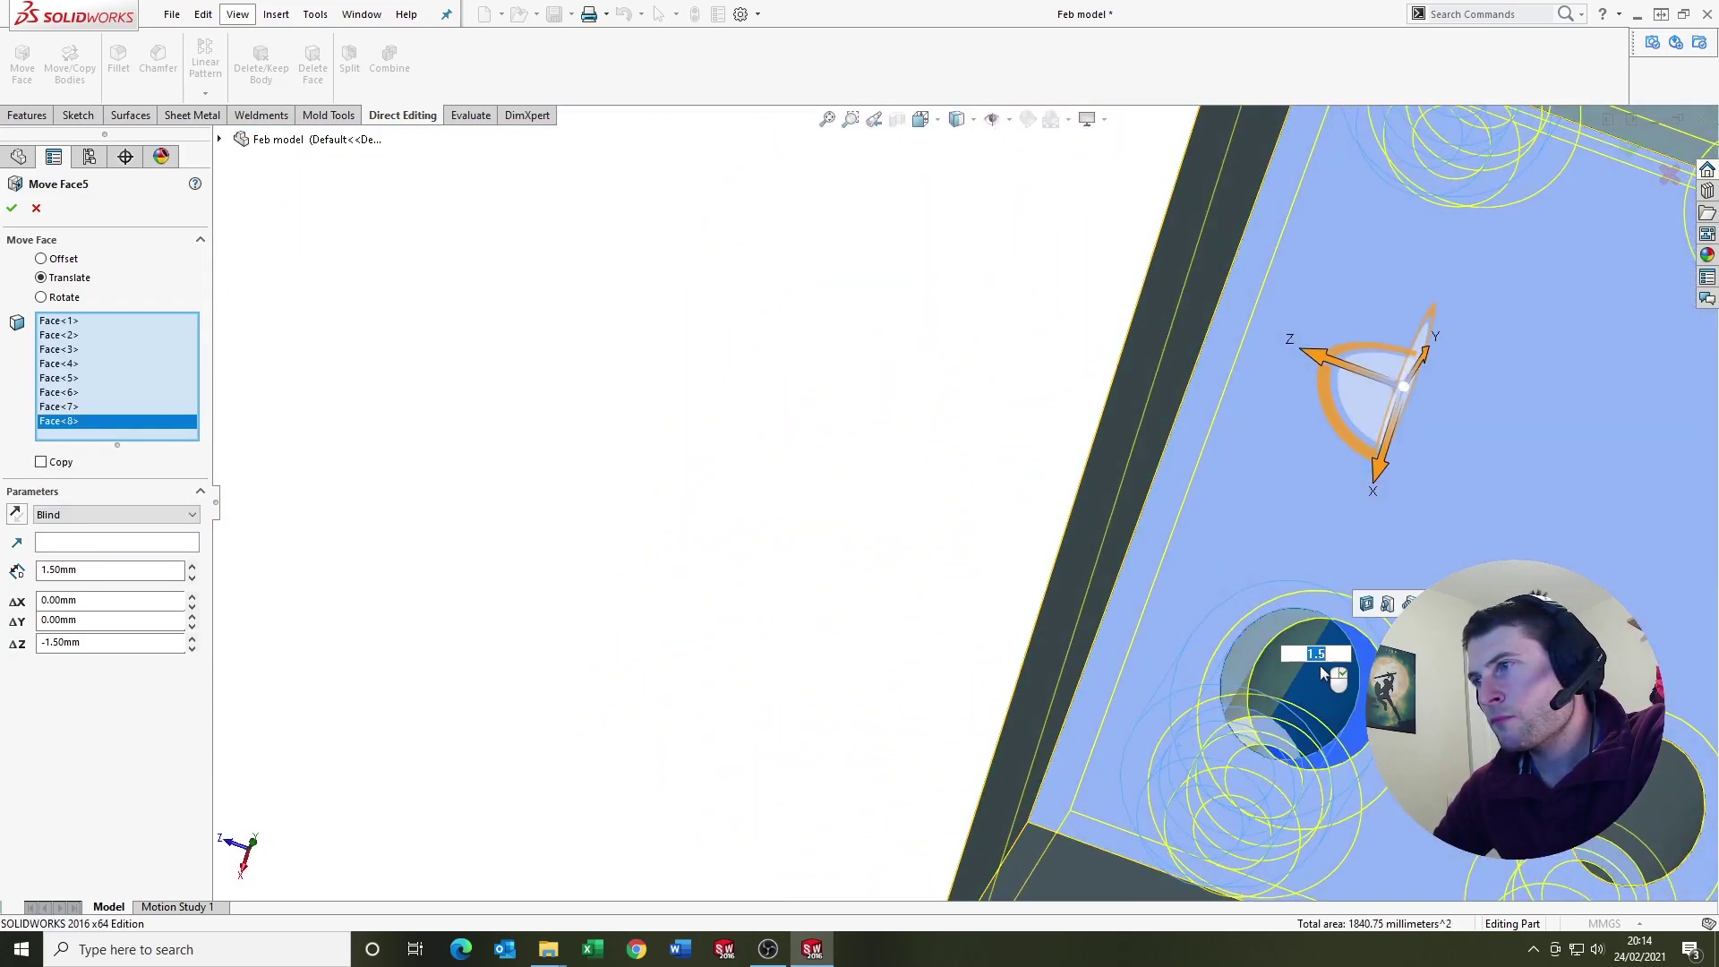
pyautogui.rightClick(1325, 676)
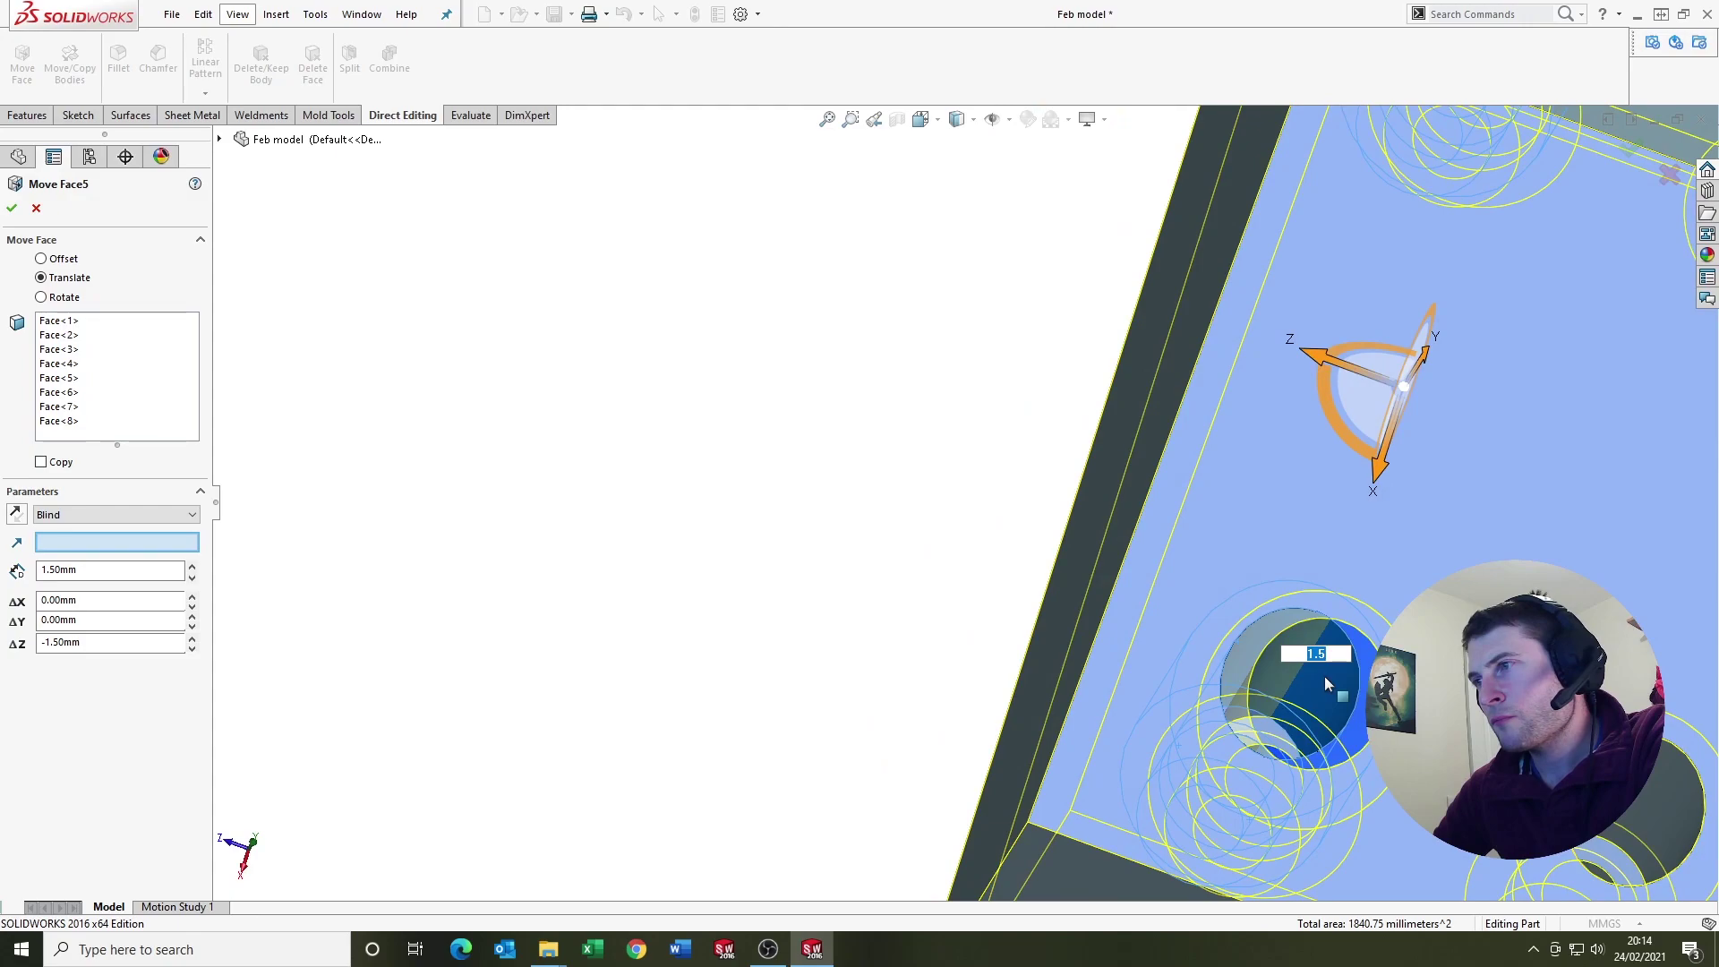
pyautogui.rightClick(868, 486)
pyautogui.click(927, 618)
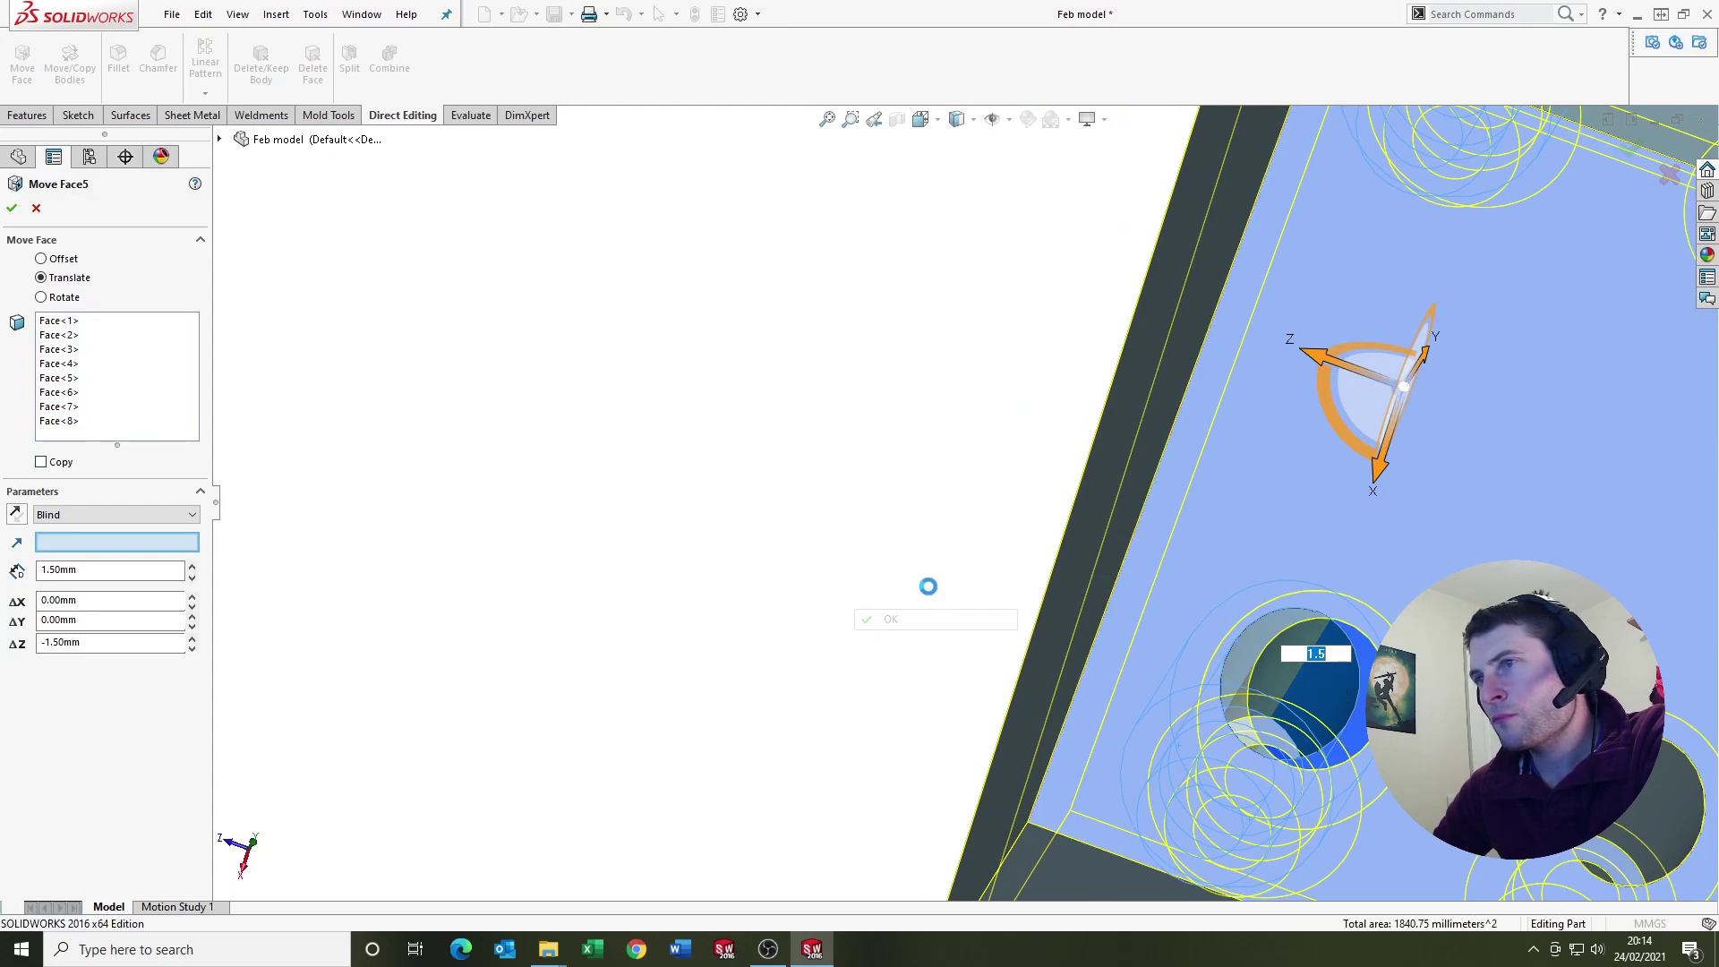
# Examine the shifted holes from outside and the bosses in a section view, and close the section without keeping it
pyautogui.scroll(5, 1058, 521)
pyautogui.moveTo(1058, 521); pyautogui.dragTo(1059, 342, button='middle')
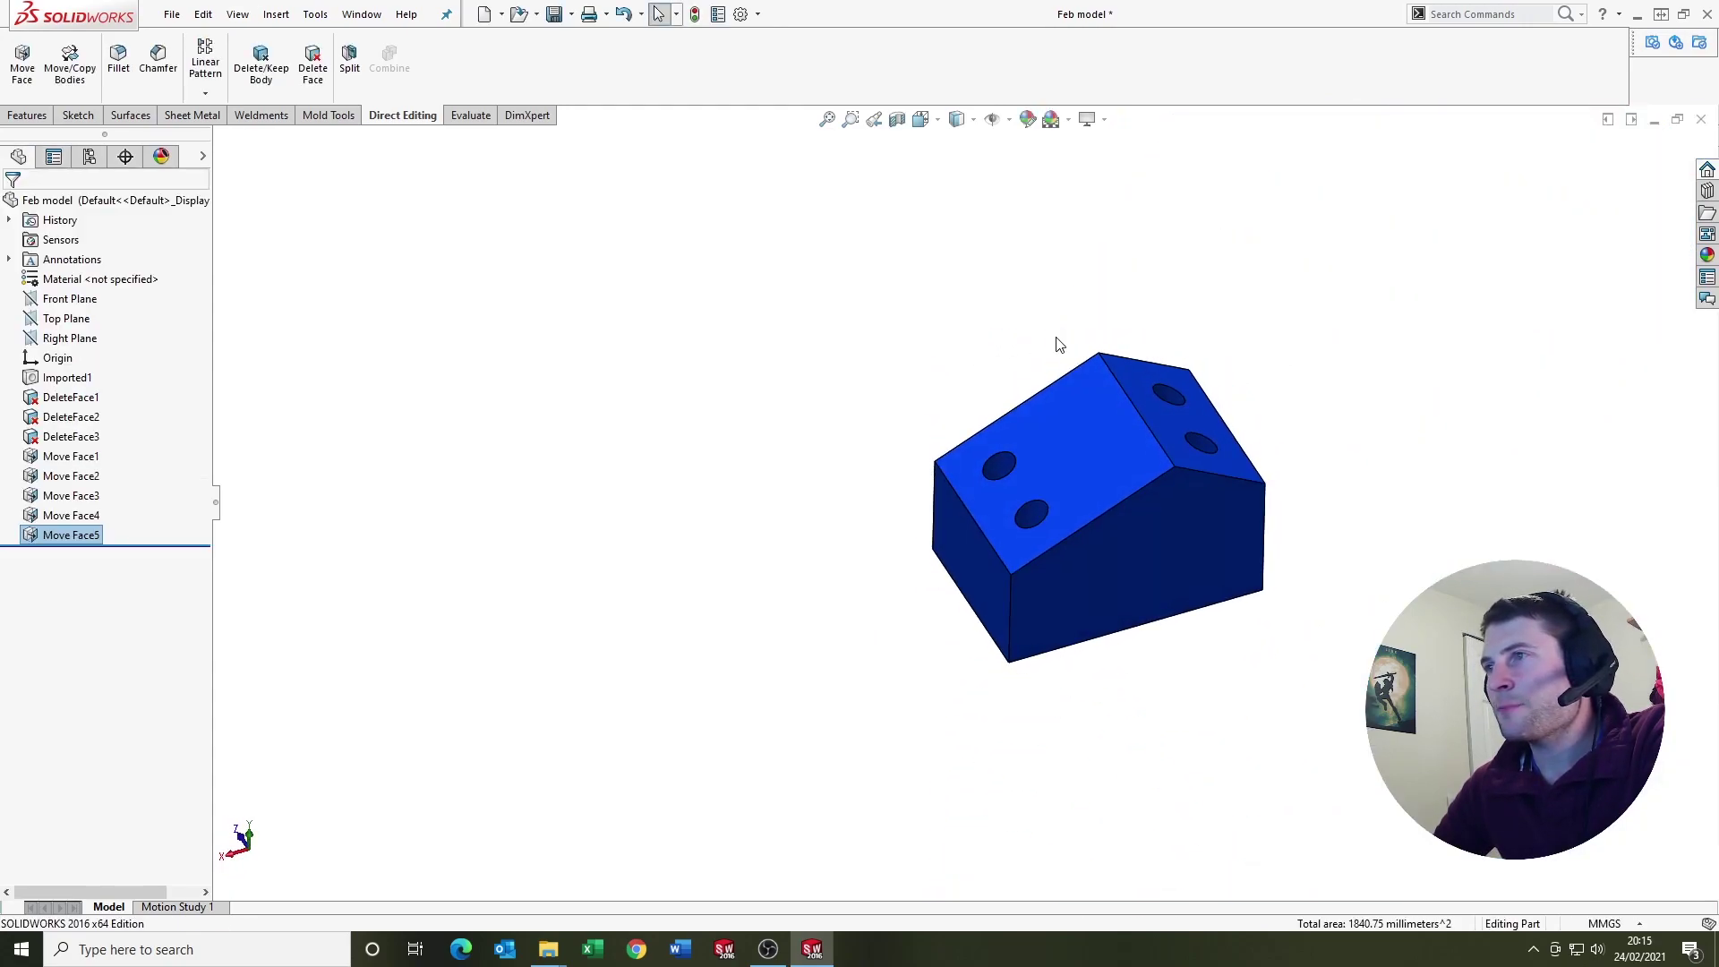
pyautogui.scroll(2, 1059, 421)
pyautogui.scroll(-6, 1170, 525)
pyautogui.moveTo(863, 403); pyautogui.dragTo(943, 356, button='middle')
pyautogui.scroll(3, 964, 503)
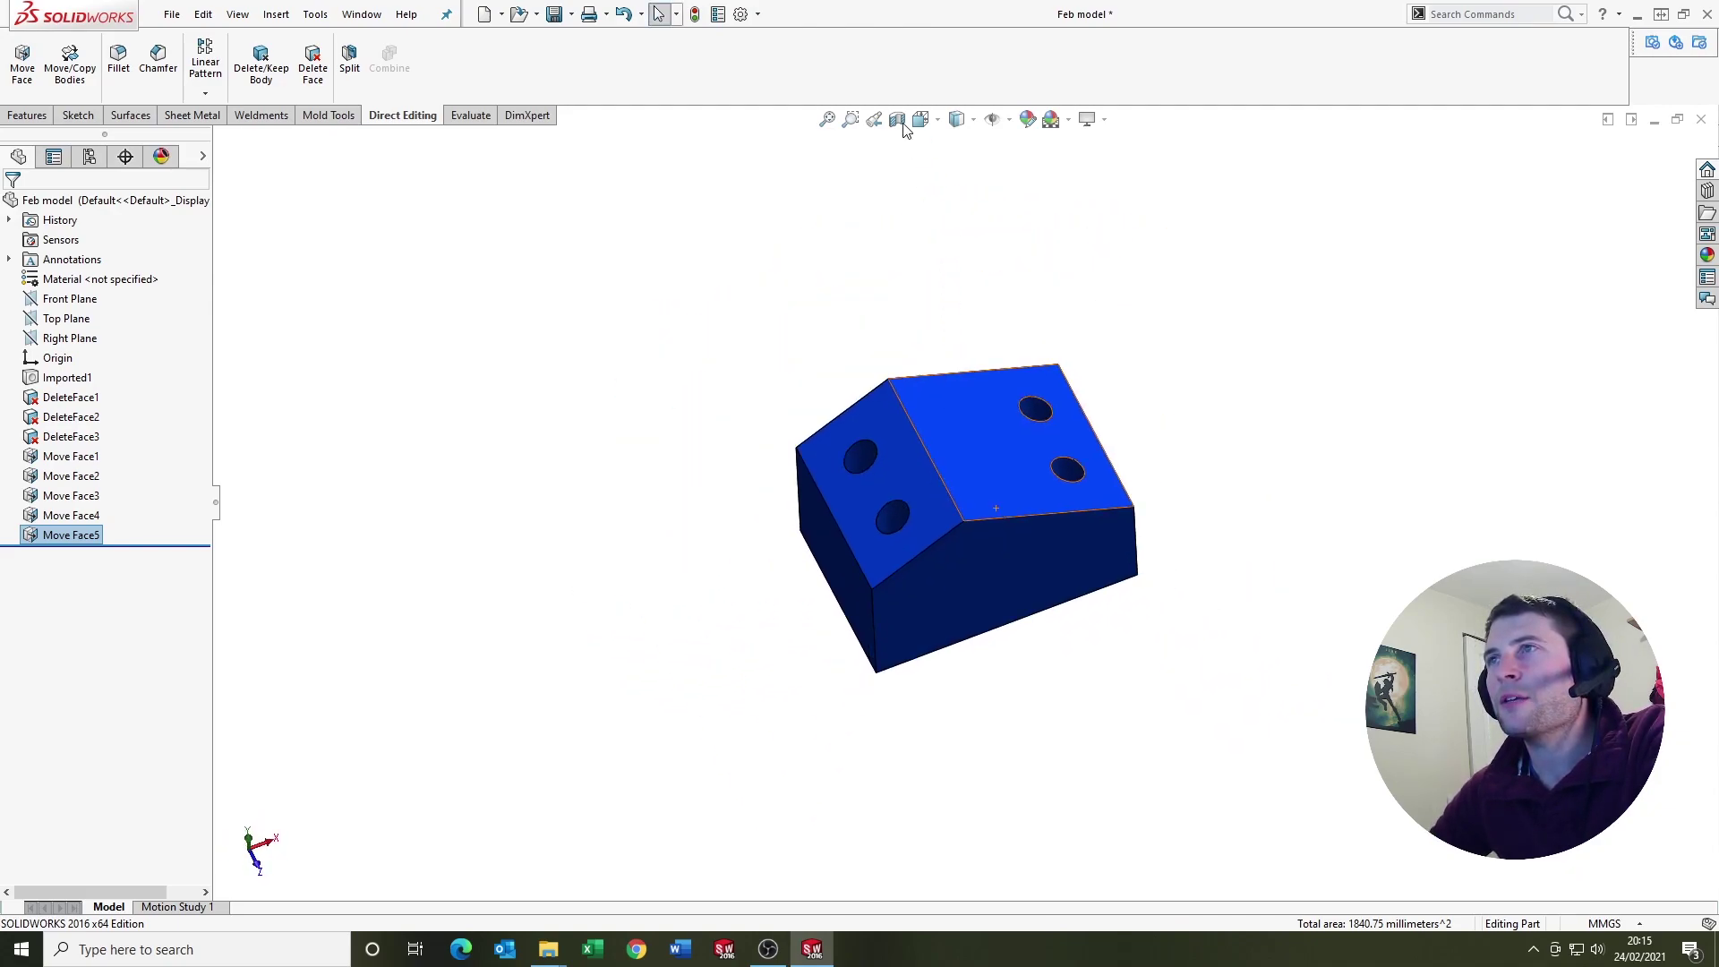
pyautogui.moveTo(956, 474); pyautogui.dragTo(948, 316, button='middle')
pyautogui.scroll(-2, 942, 433)
pyautogui.moveTo(942, 432)
pyautogui.mouseDown(button='middle')
pyautogui.moveTo(890, 384)
pyautogui.moveTo(968, 418)
pyautogui.mouseUp(button='middle')
pyautogui.click(36, 207)
pyautogui.moveTo(949, 512)
pyautogui.mouseDown(button='middle')
pyautogui.moveTo(1116, 652)
pyautogui.moveTo(939, 402)
pyautogui.moveTo(955, 695)
pyautogui.moveTo(951, 528)
pyautogui.mouseUp(button='middle')
pyautogui.scroll(1, 915, 476)
pyautogui.scroll(-4, 1033, 530)
pyautogui.scroll(4, 952, 537)
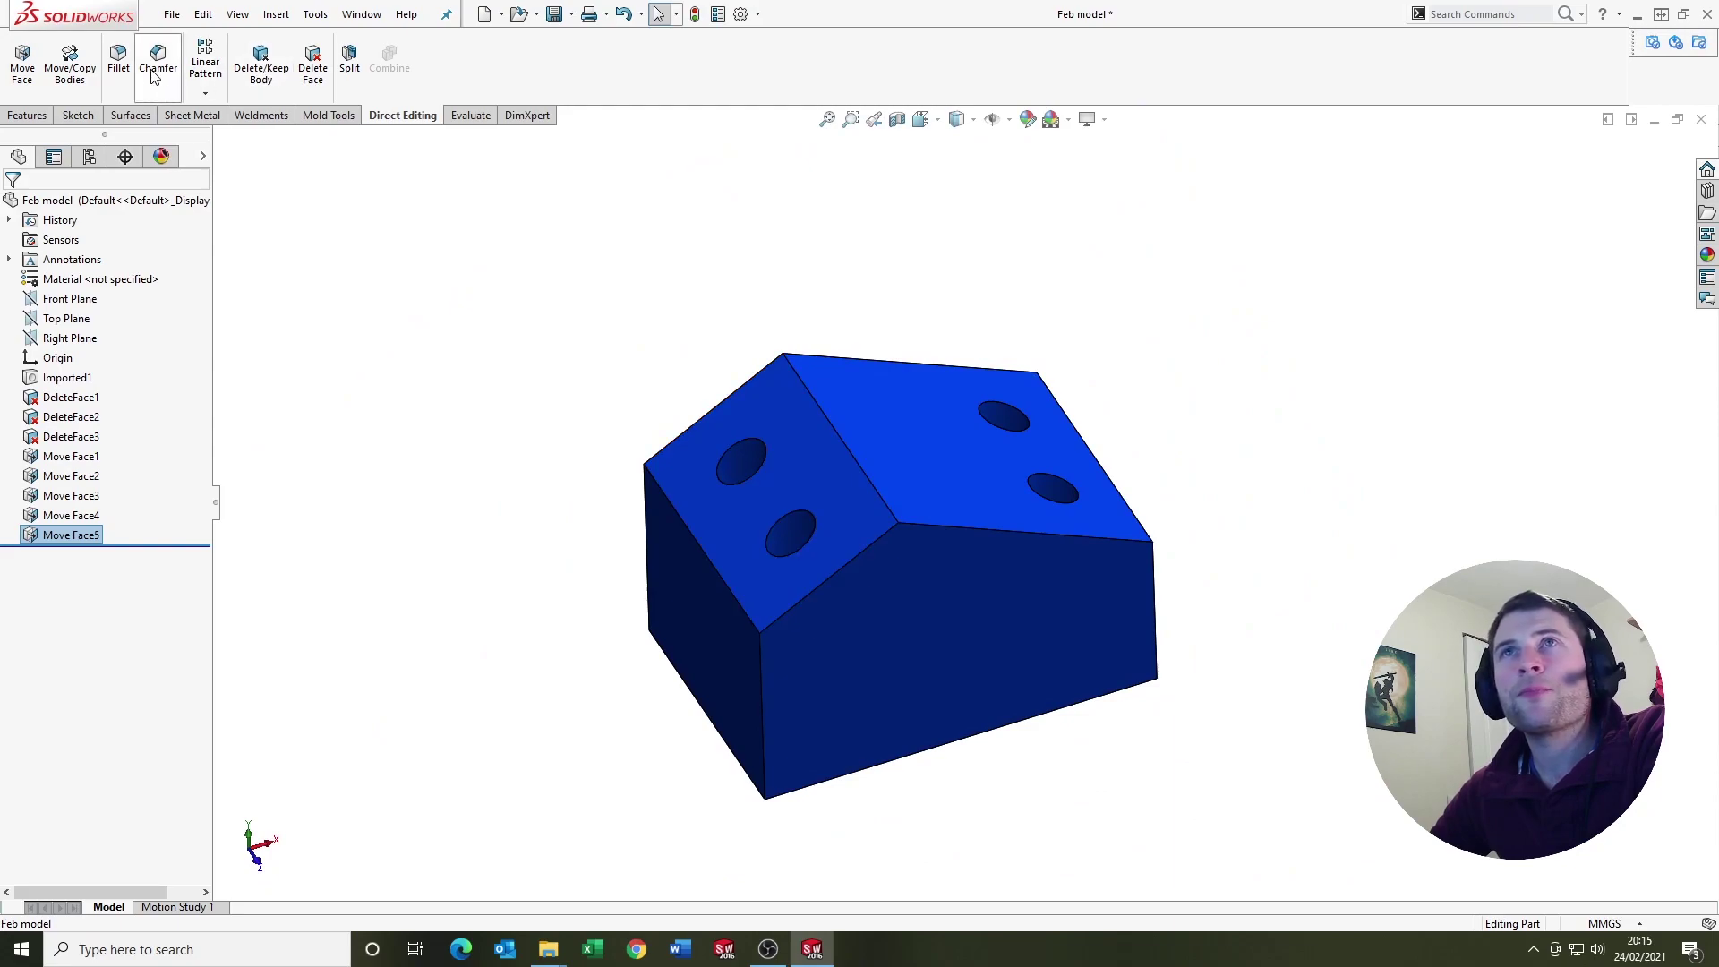
# Try a 7 mm fillet on one outer vertical corner edge and clear the edge selection
pyautogui.click(118, 61)
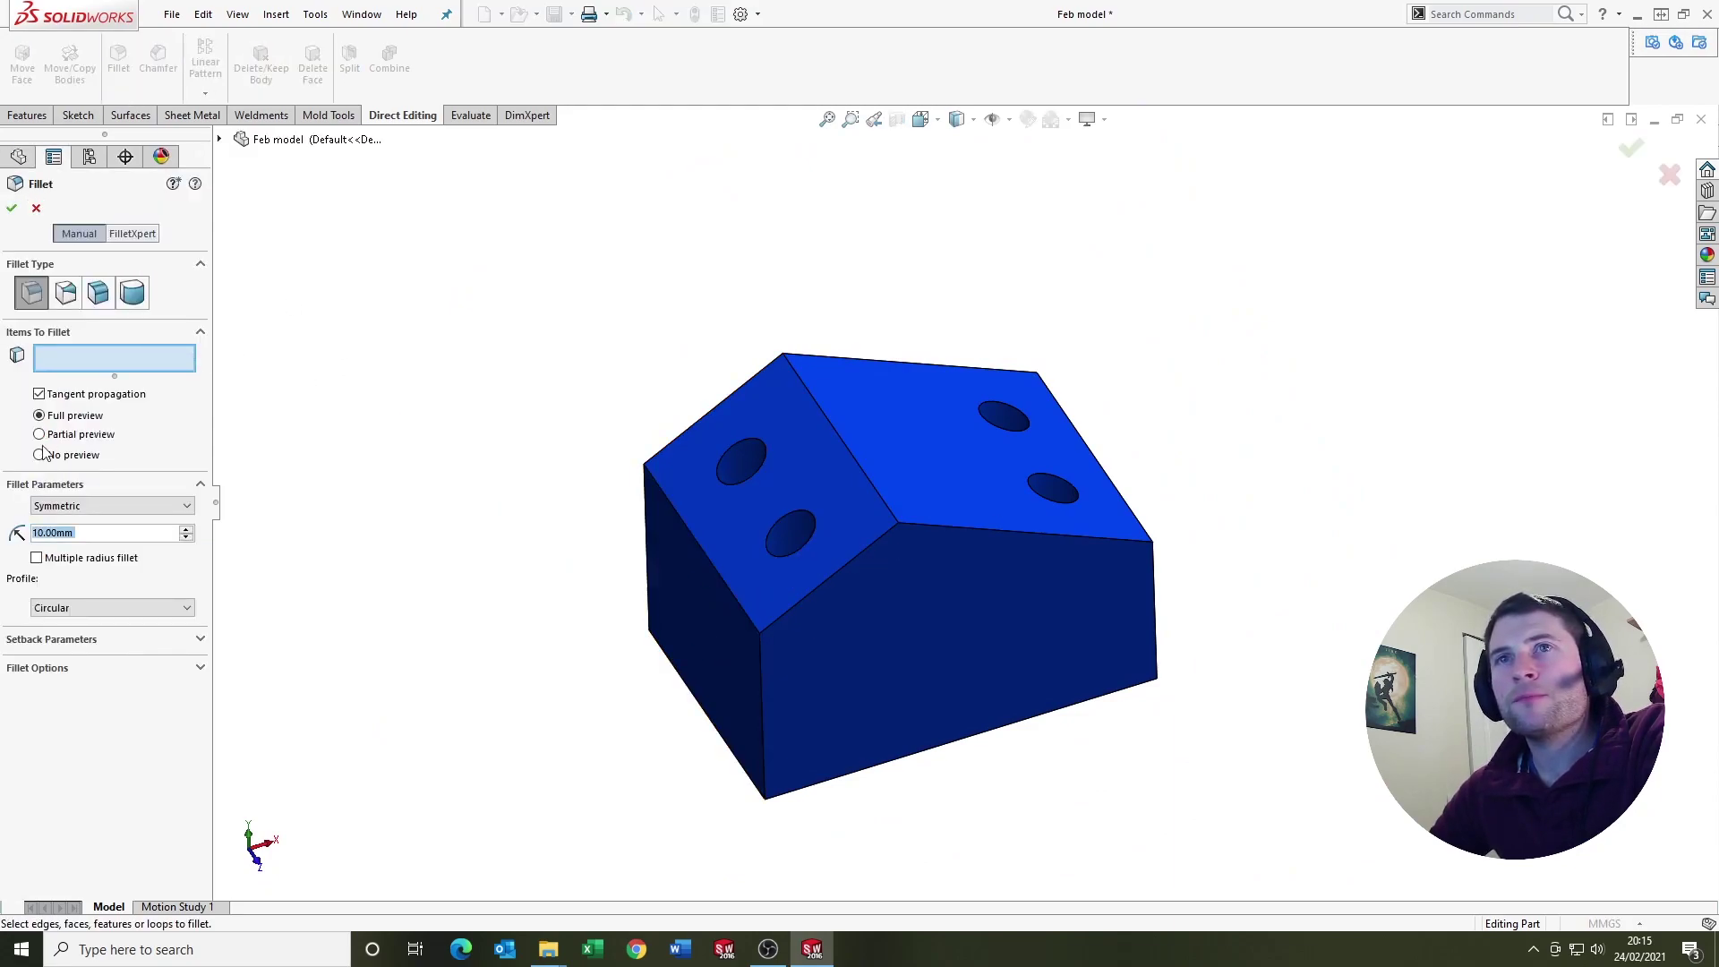
pyautogui.write('7')
pyautogui.press('Return')
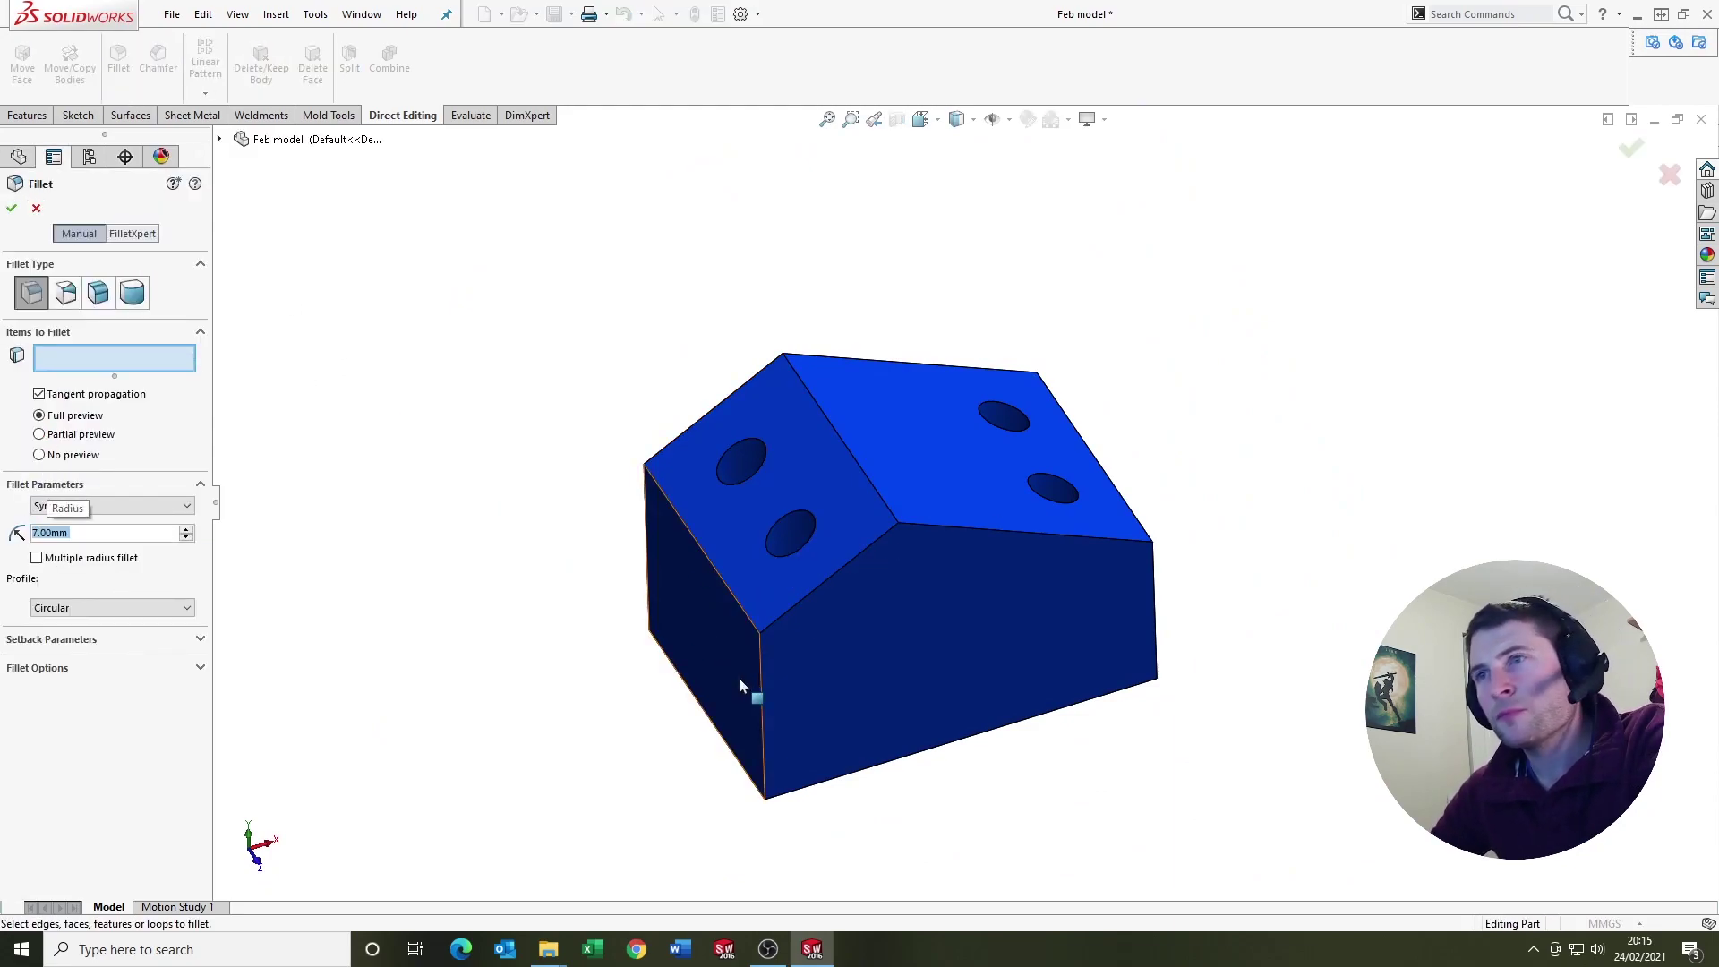
pyautogui.click(762, 658)
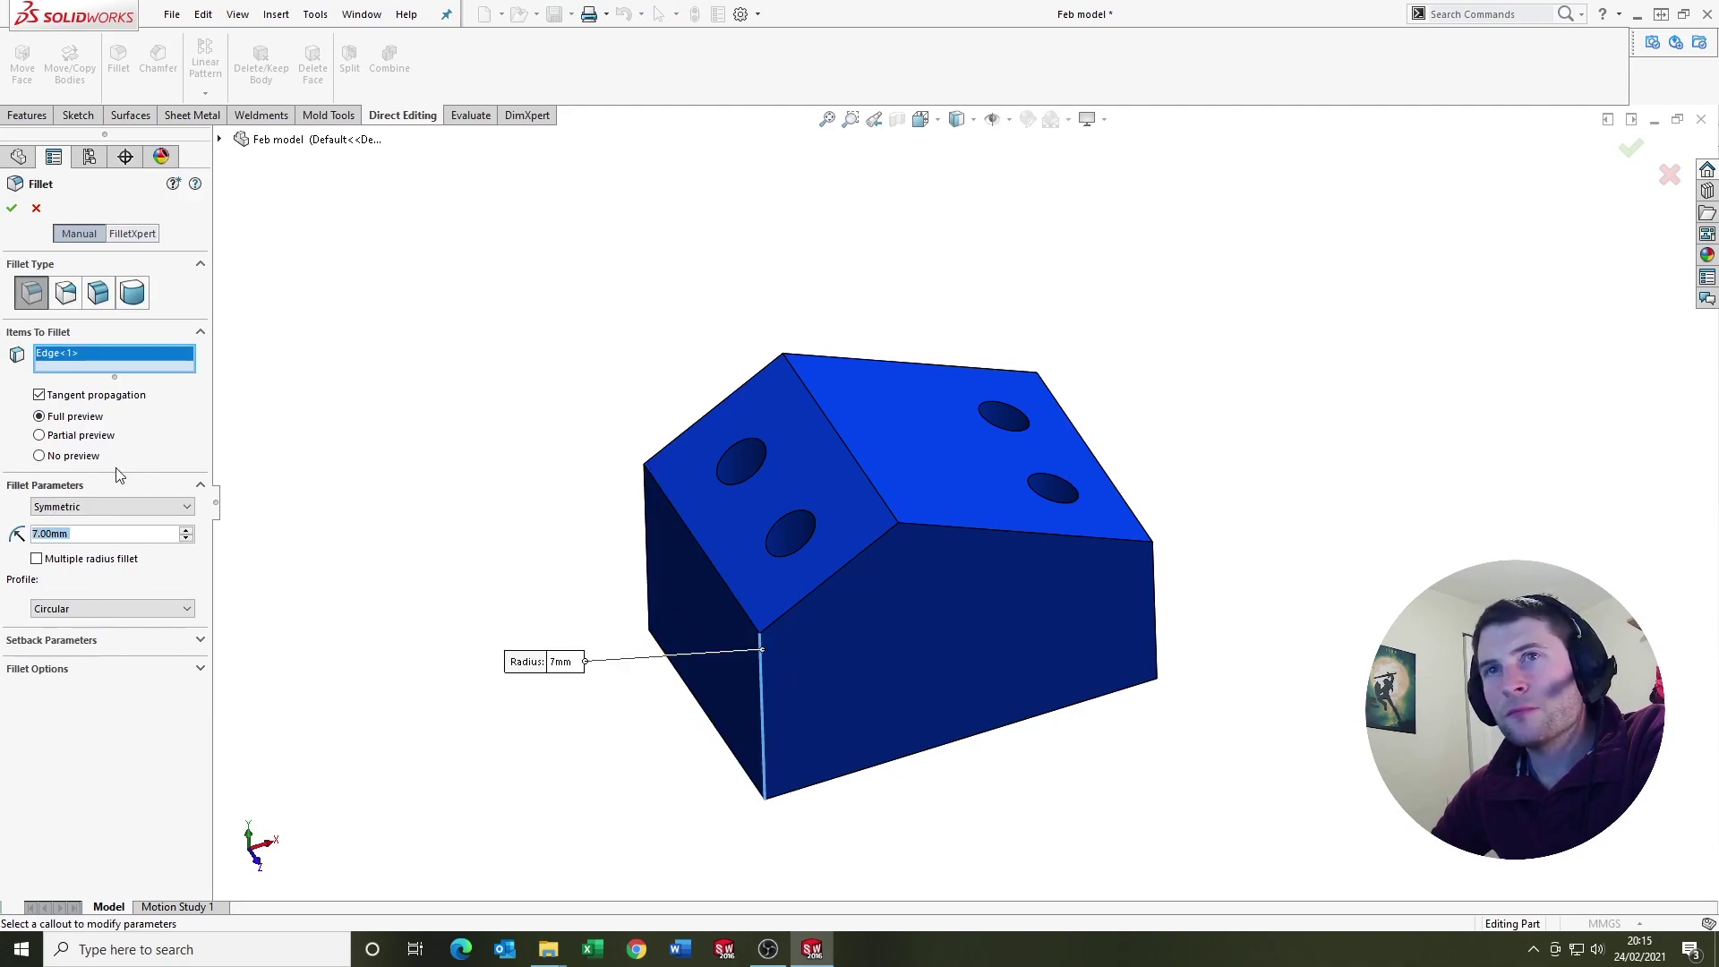
pyautogui.rightClick(79, 367)
pyautogui.click(148, 367)
# Set the fillet radius to 5 mm and select three of the cavity's inner vertical corner edges
pyautogui.moveTo(735, 555); pyautogui.dragTo(432, 420, button='middle')
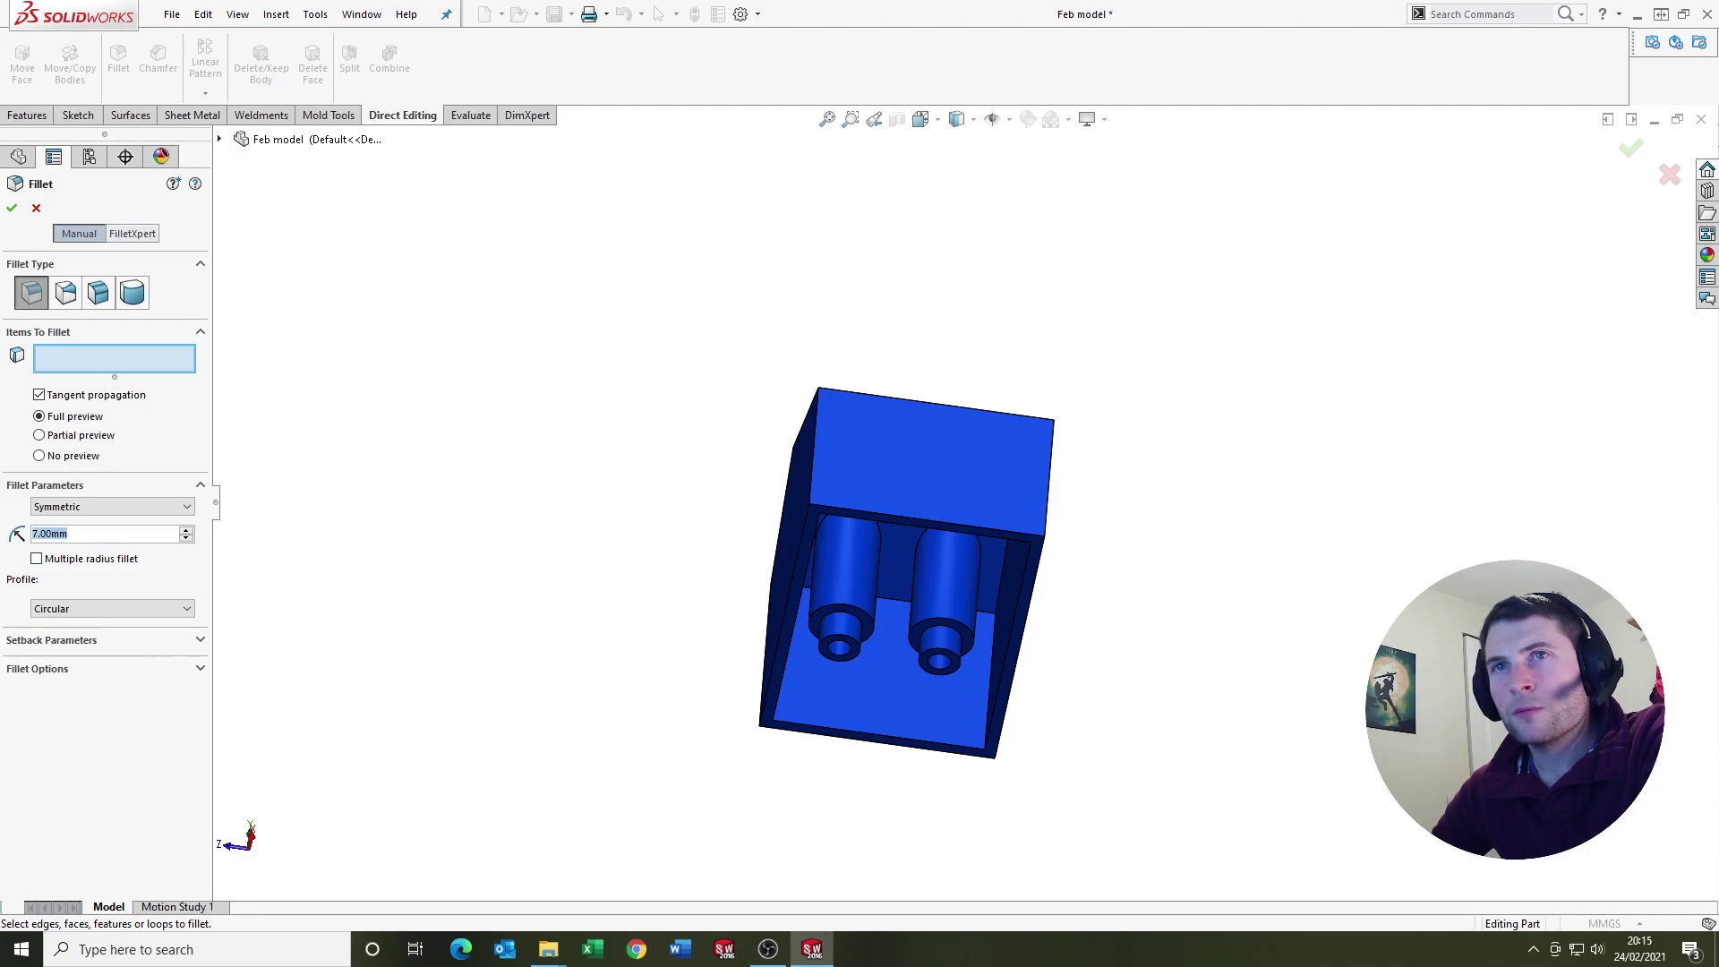
pyautogui.write('5')
pyautogui.moveTo(804, 658); pyautogui.dragTo(757, 349, button='middle')
pyautogui.click(809, 668)
pyautogui.click(747, 400)
pyautogui.moveTo(786, 471); pyautogui.dragTo(1099, 595, button='middle')
pyautogui.click(956, 332)
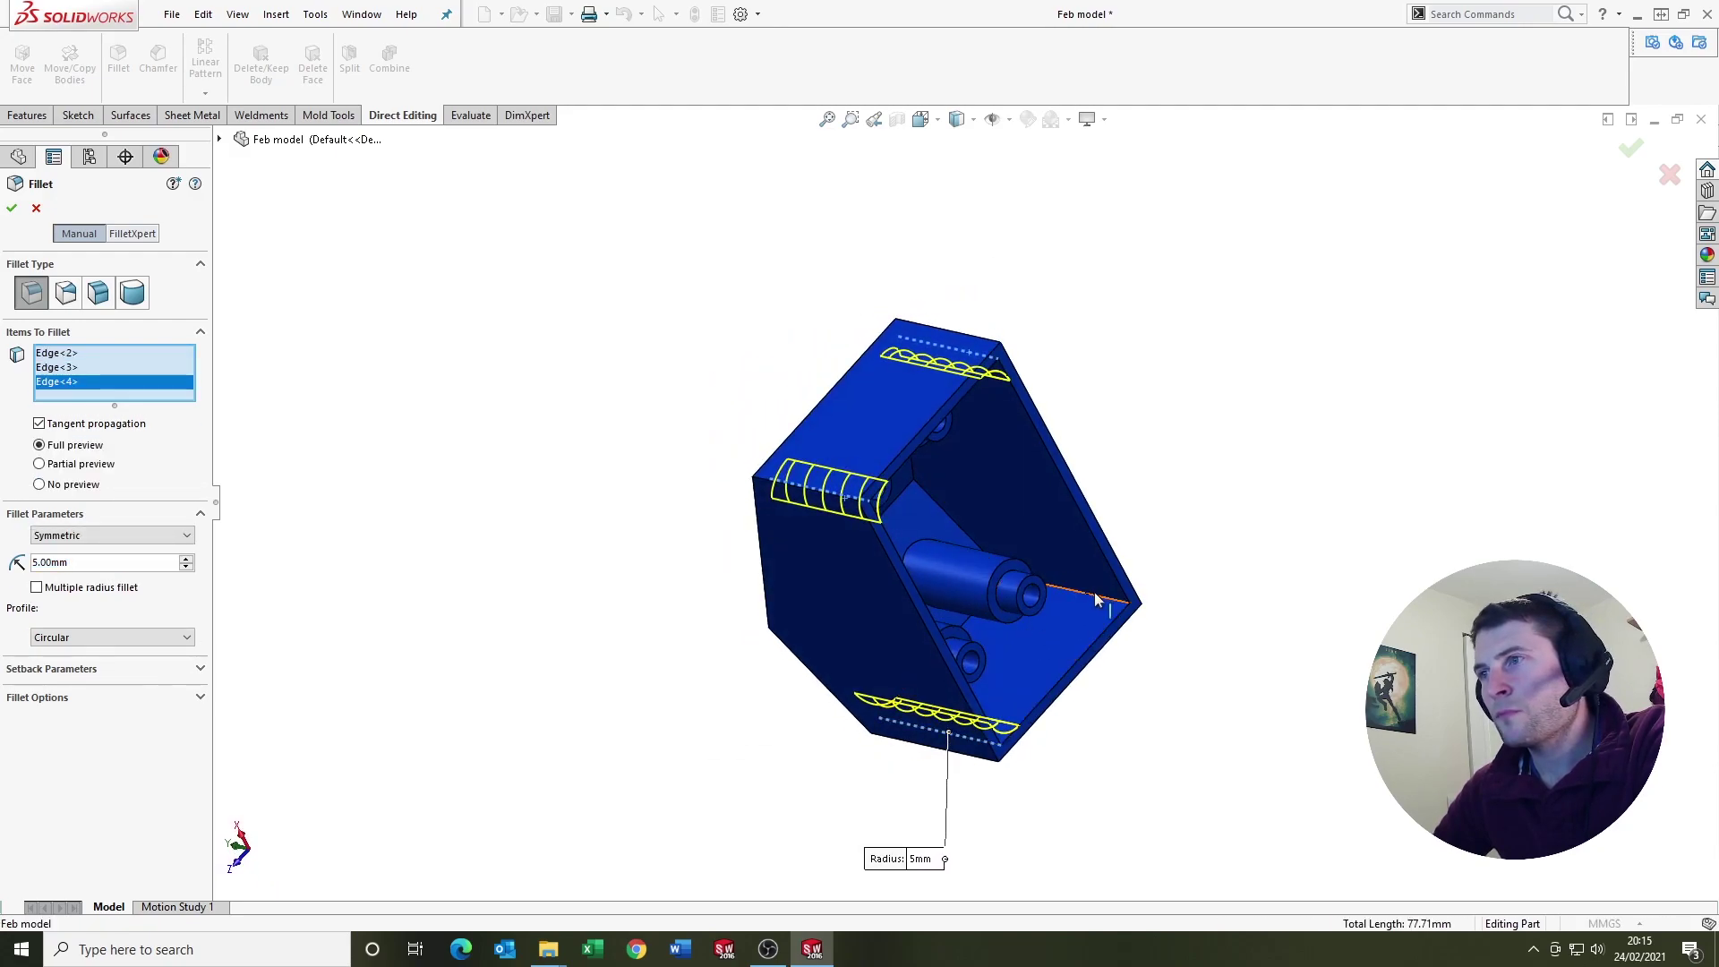
# Add the fourth inner vertical corner edge to the 5 mm fillet and apply it
pyautogui.click(1097, 598)
pyautogui.scroll(-6, 1097, 598)
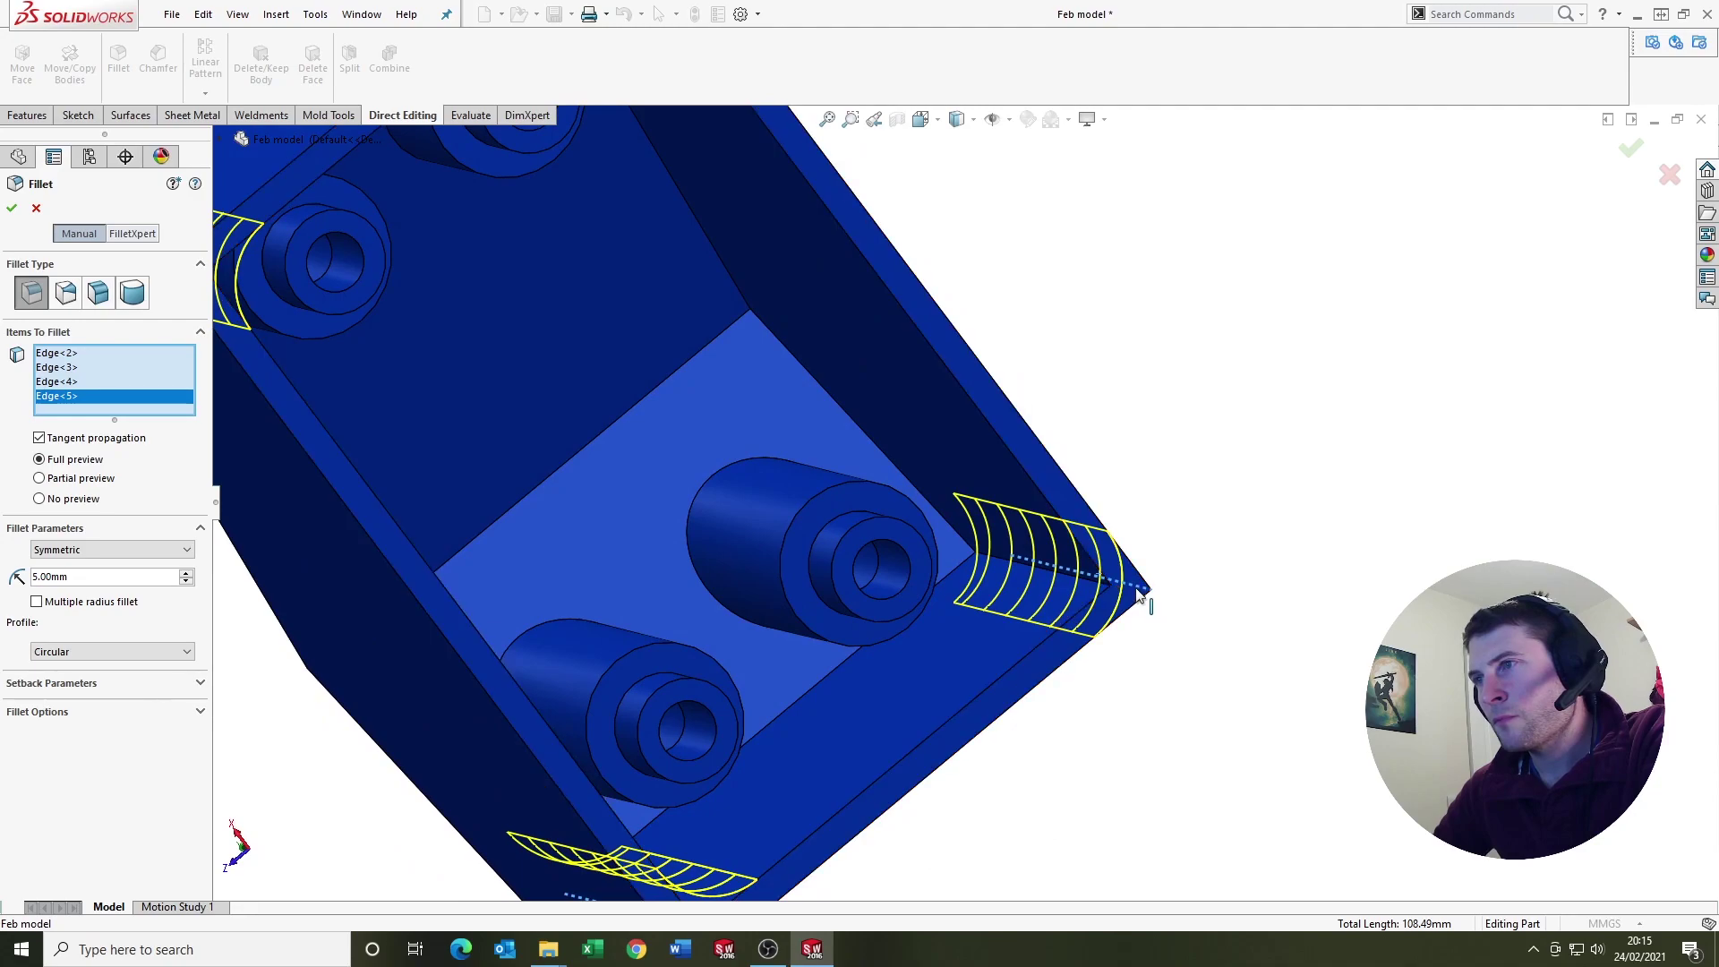
pyautogui.click(1072, 584)
pyautogui.click(1067, 582)
pyautogui.press('Return')
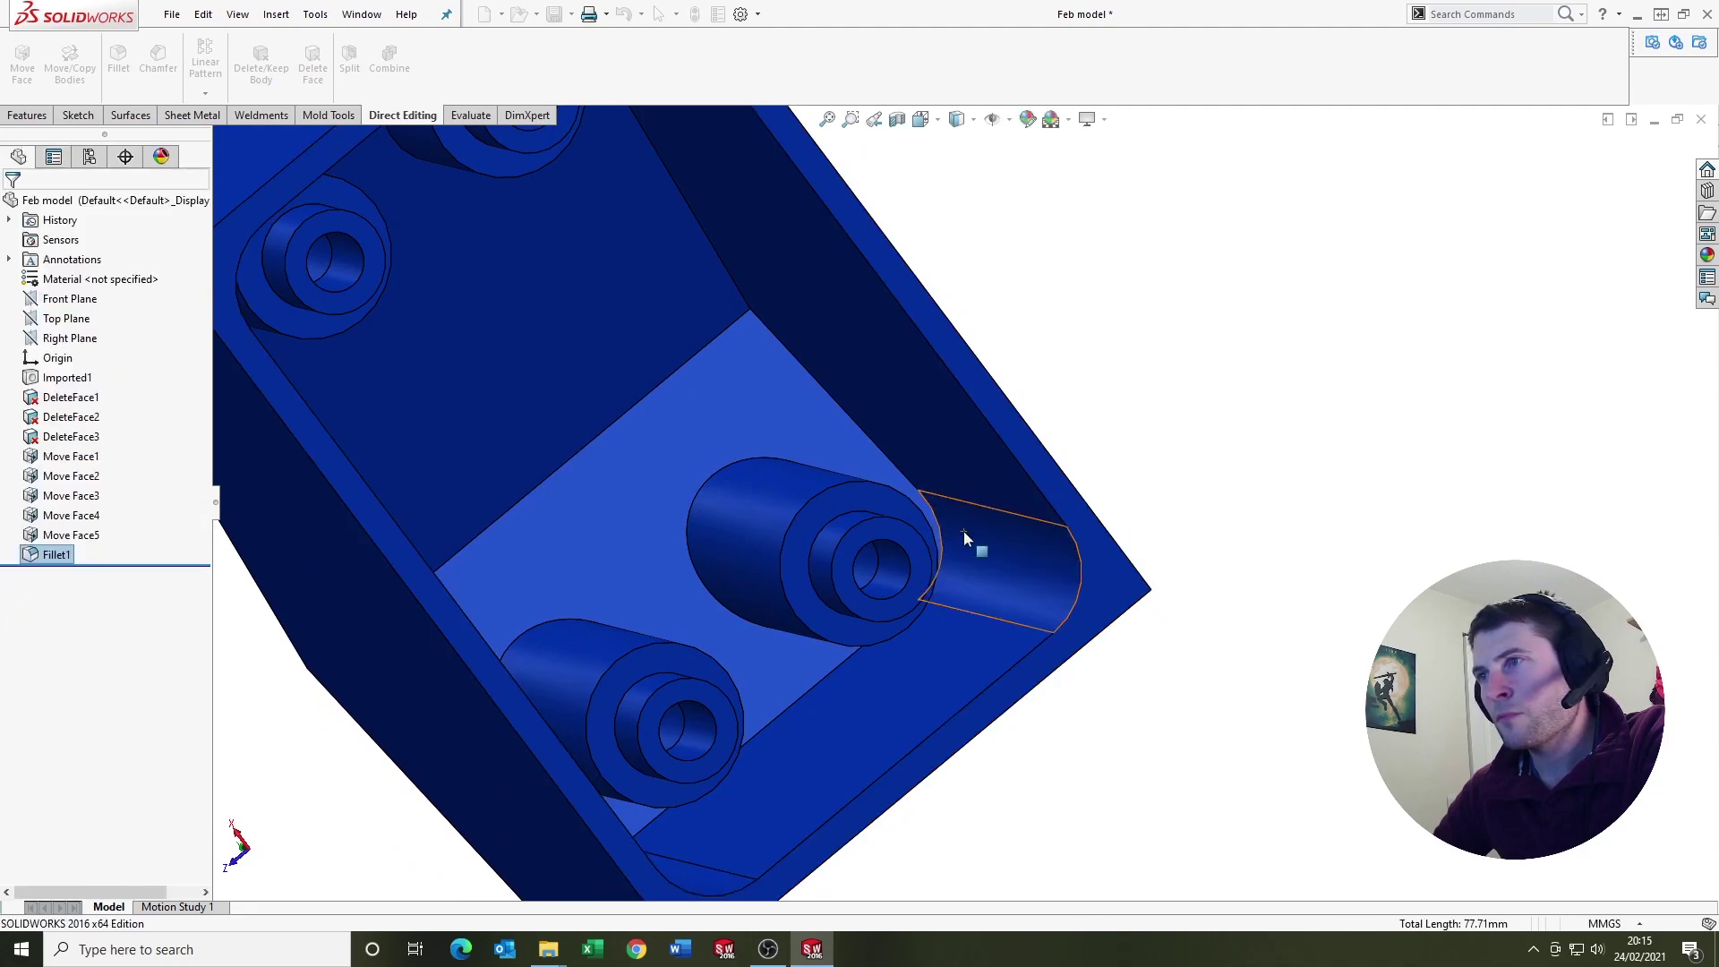
pyautogui.scroll(5, 963, 530)
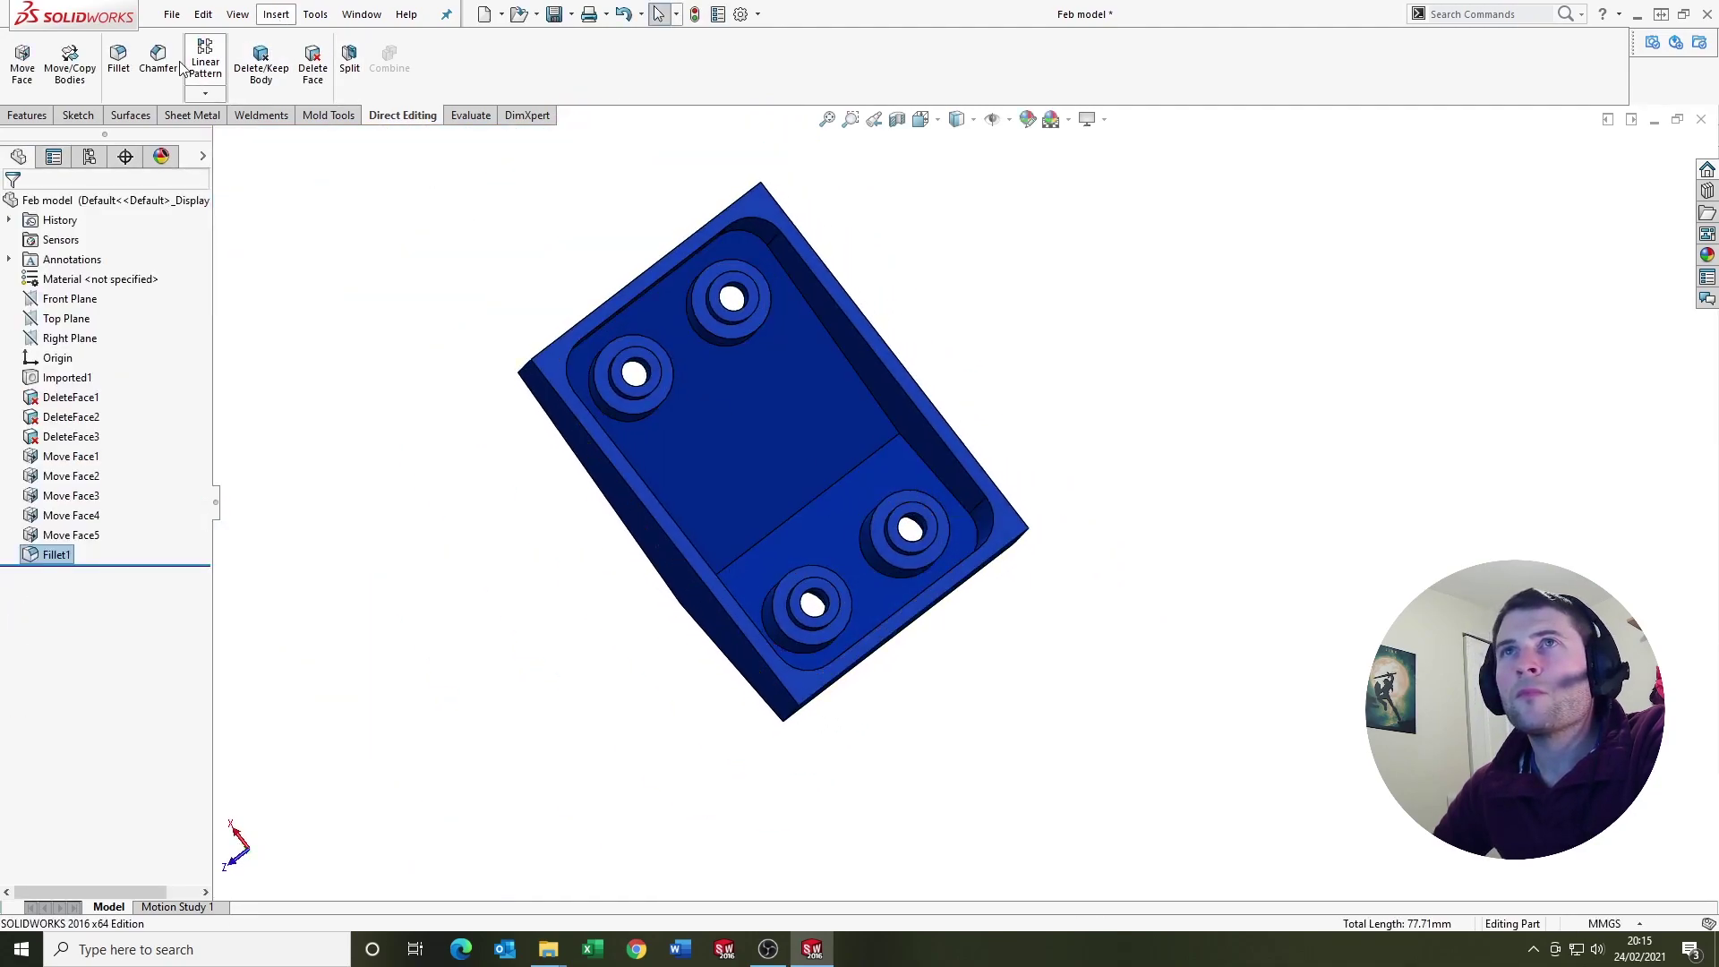
# Fillet the four outer vertical corner edges of the block with a 7 mm radius
pyautogui.click(119, 67)
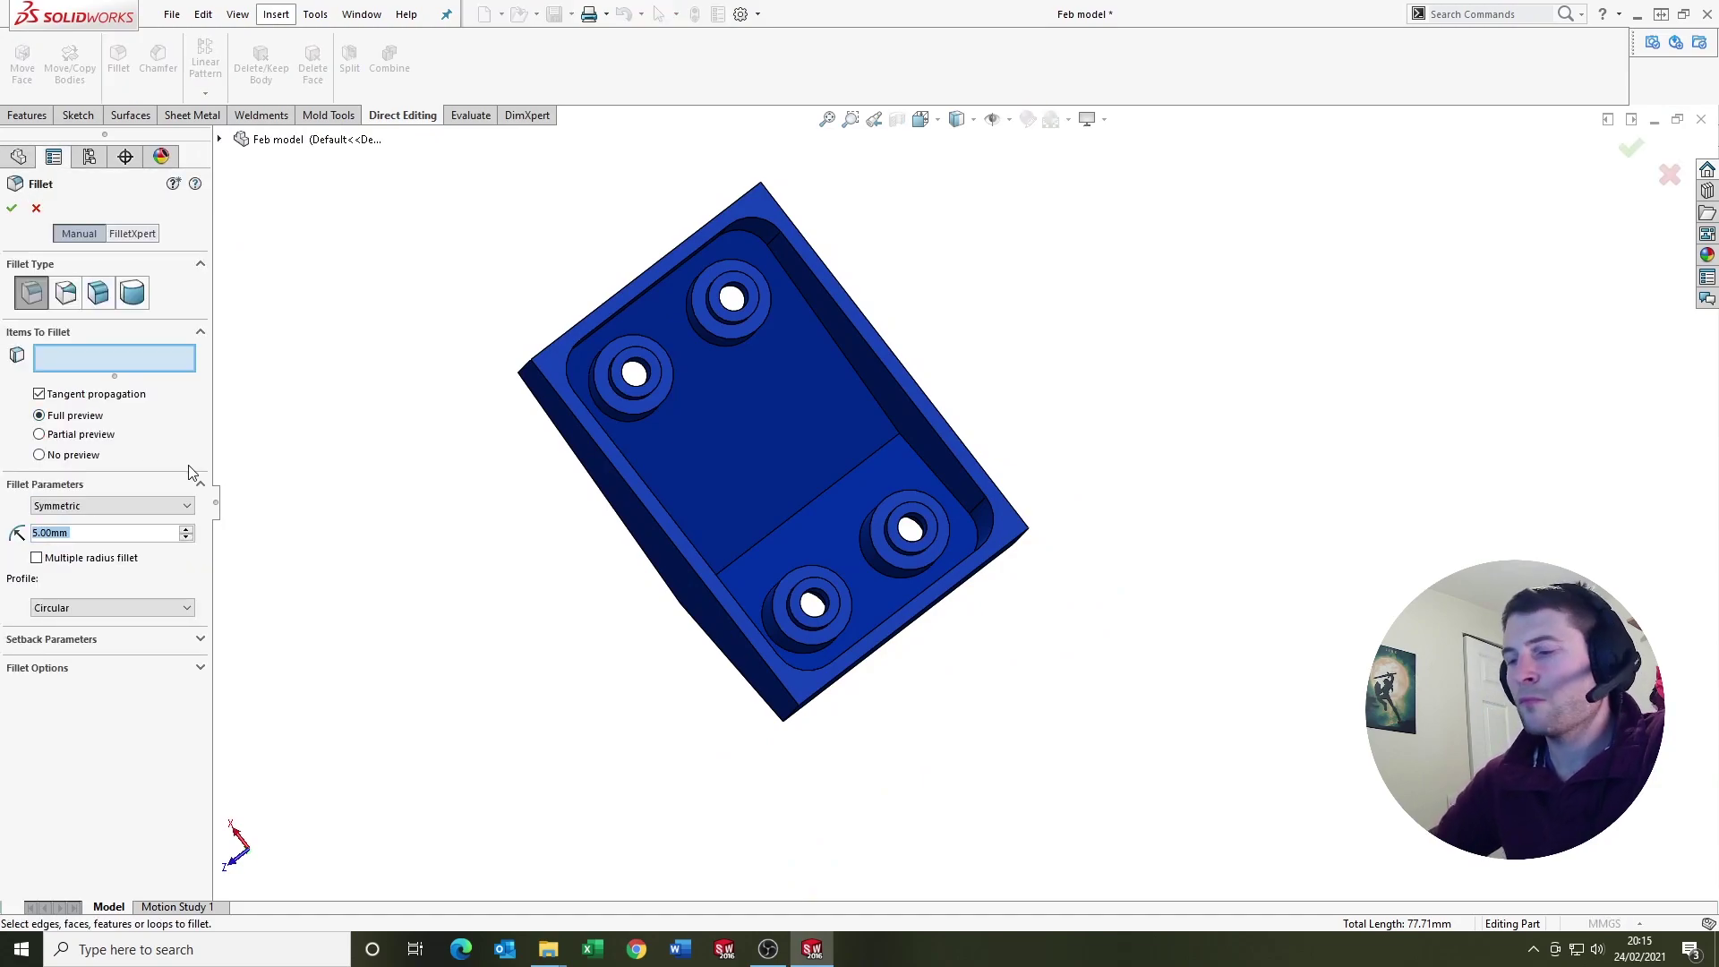
pyautogui.write('7')
pyautogui.press('Return')
pyautogui.click(527, 364)
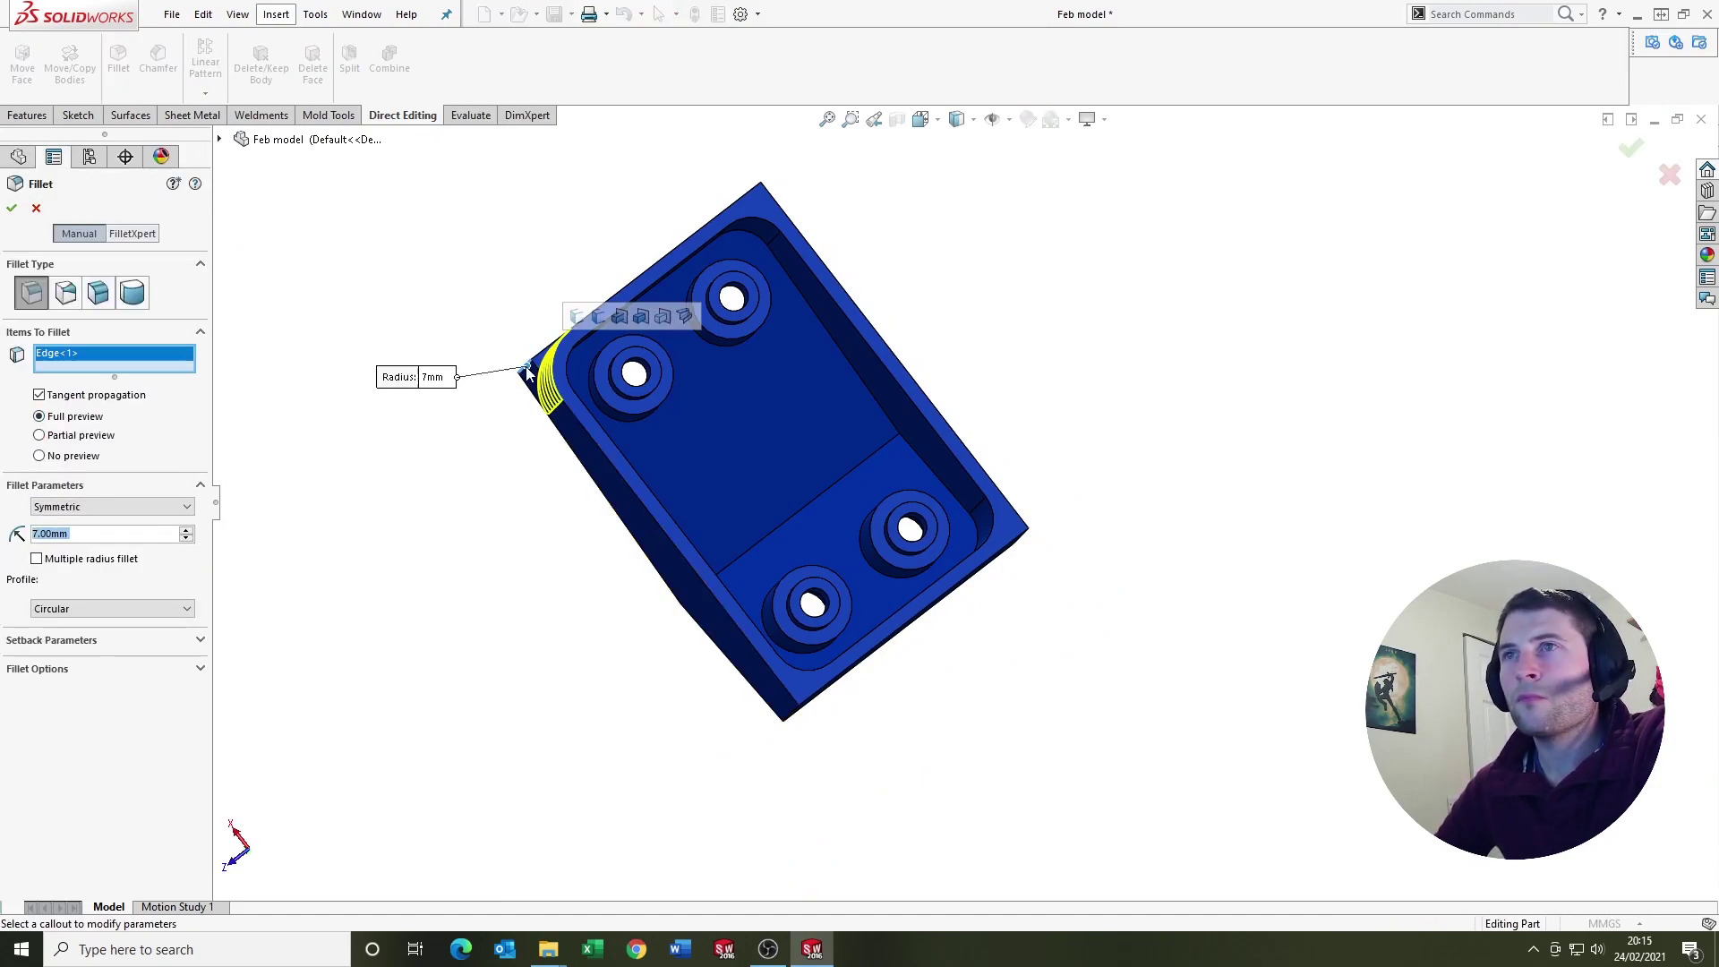
pyautogui.moveTo(526, 365); pyautogui.dragTo(643, 385, button='middle')
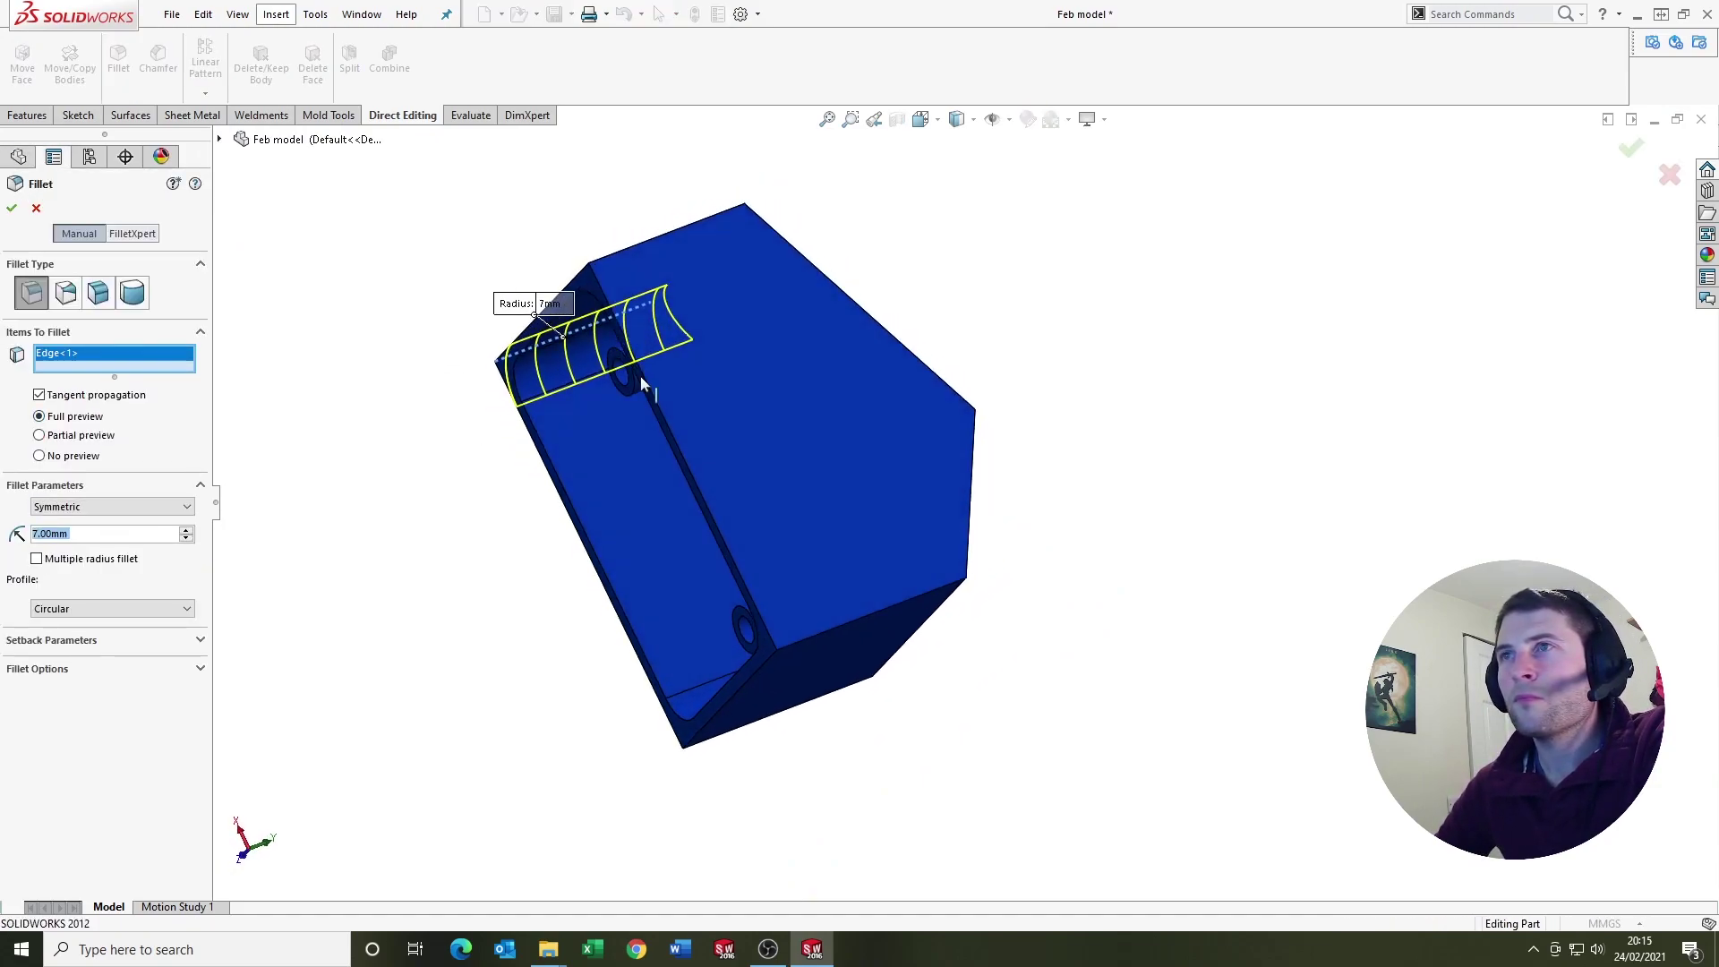
pyautogui.click(717, 231)
pyautogui.click(890, 613)
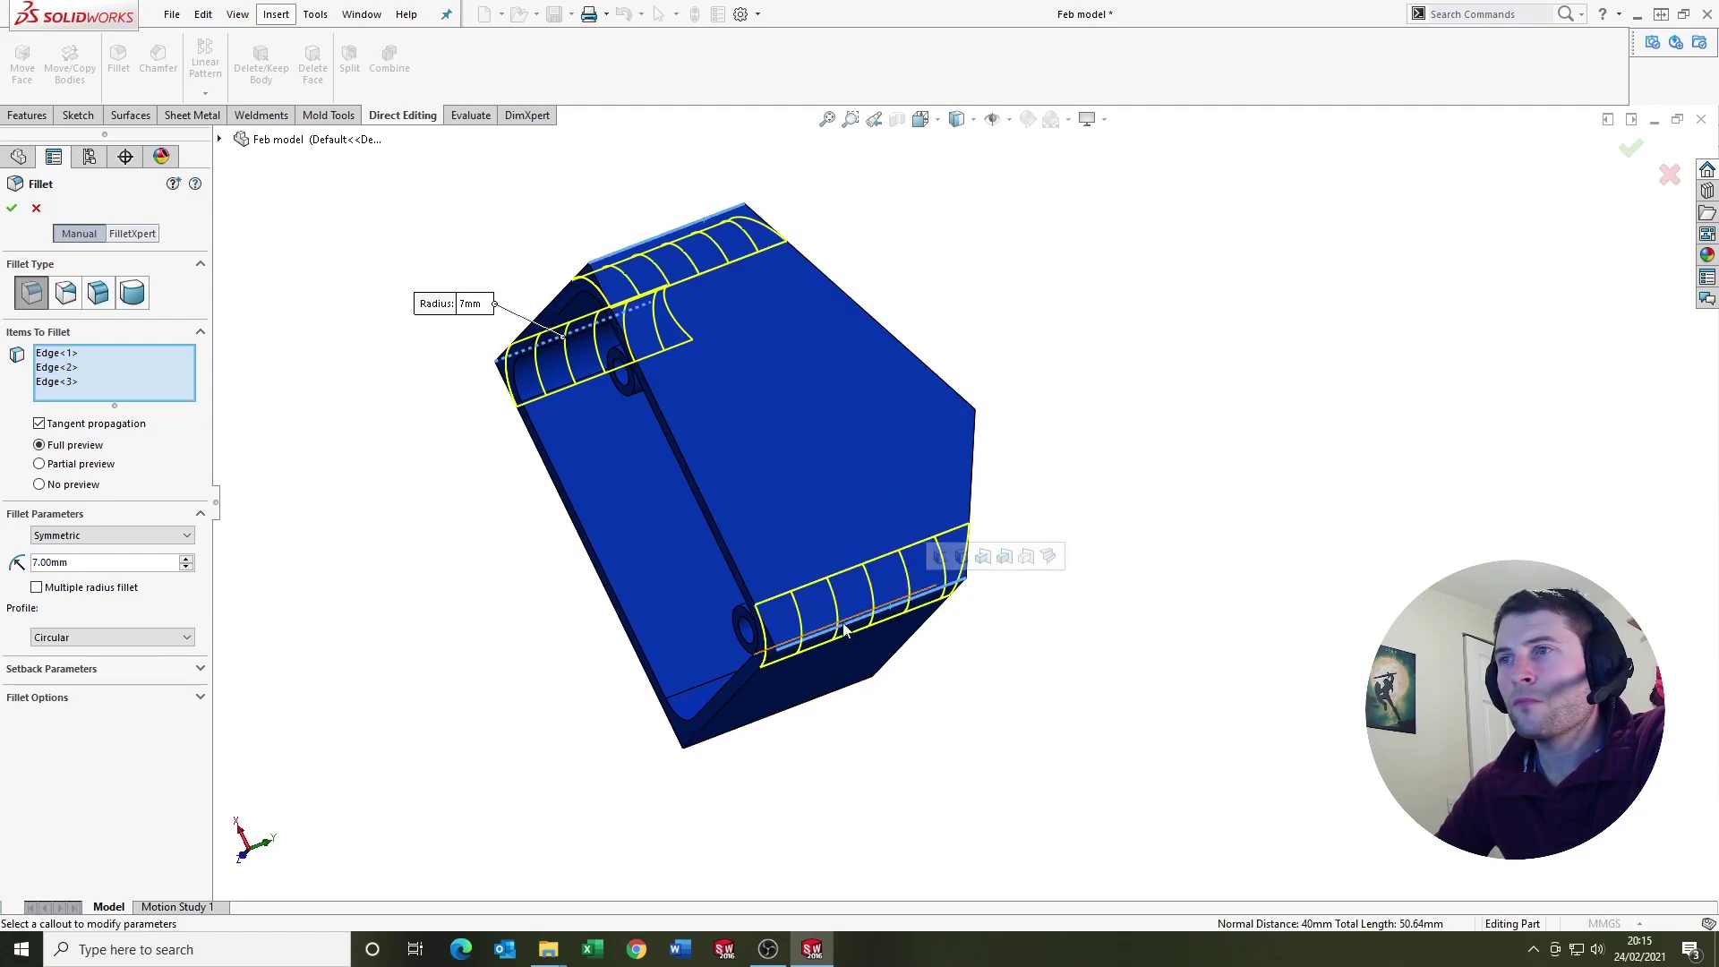
pyautogui.moveTo(890, 613); pyautogui.dragTo(863, 469, button='middle')
pyautogui.click(748, 661)
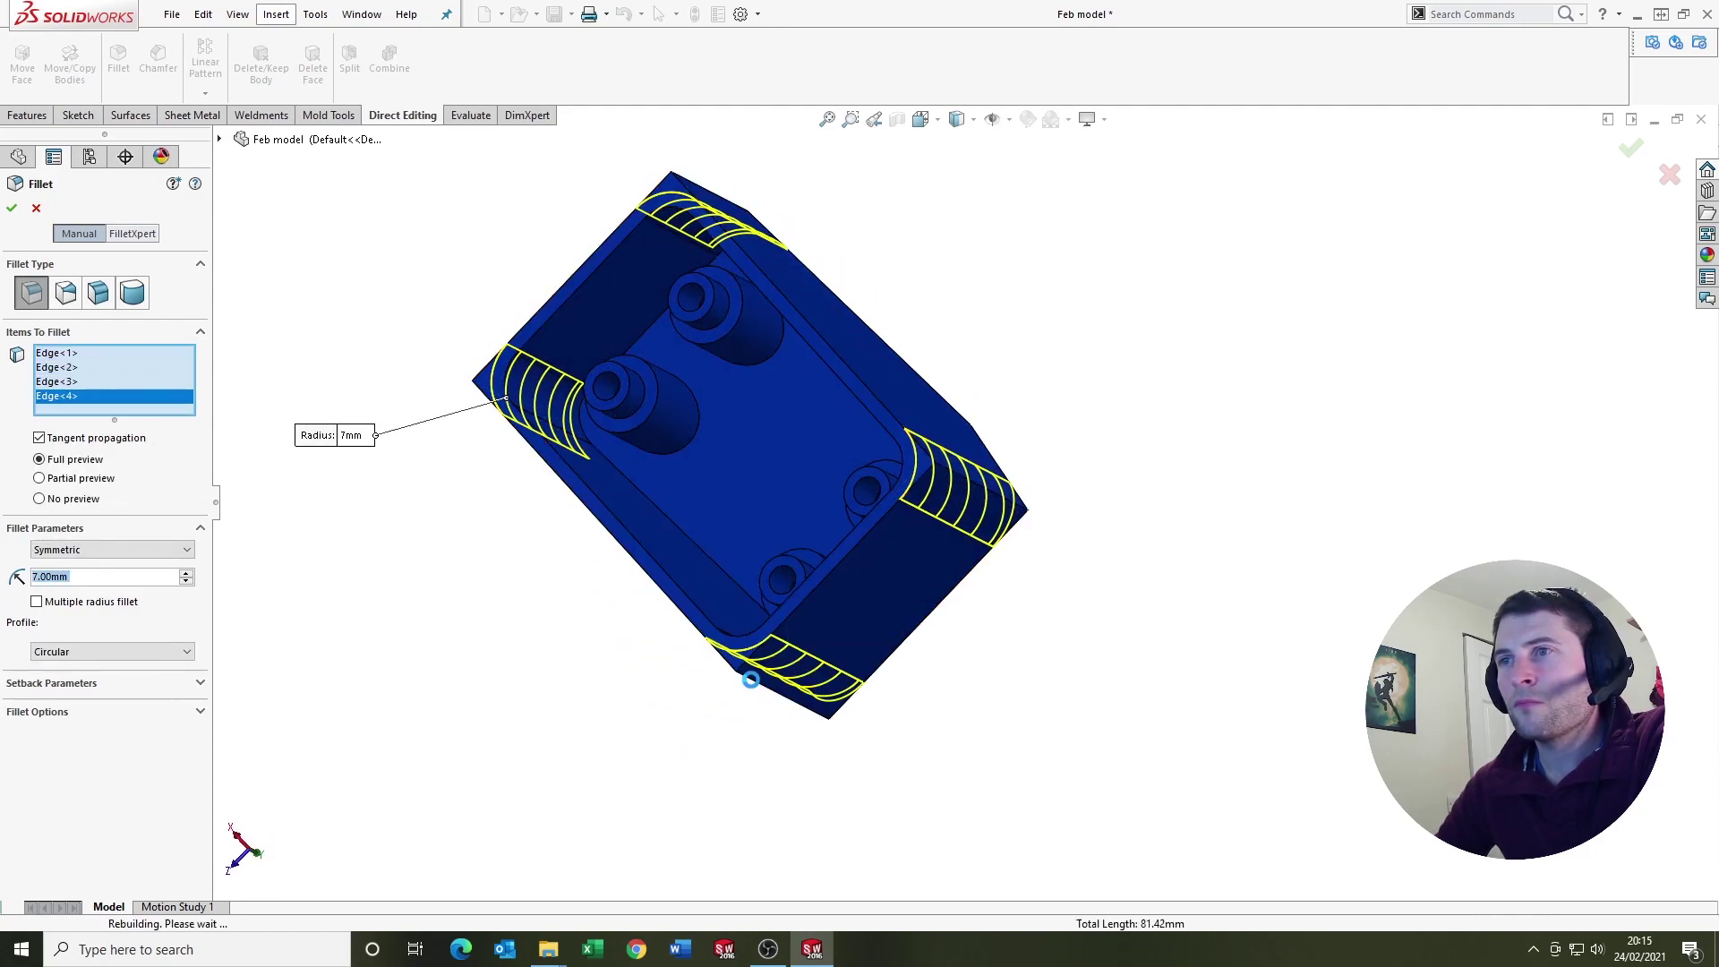
pyautogui.press('Return')
# Fillet the outer ridge edge between the two sloped outer faces with a 10 mm radius
pyautogui.moveTo(725, 604)
pyautogui.mouseDown(button='middle')
pyautogui.moveTo(859, 541)
pyautogui.moveTo(714, 576)
pyautogui.moveTo(725, 595)
pyautogui.mouseUp(button='middle')
pyautogui.moveTo(760, 262); pyautogui.dragTo(771, 428, button='middle')
pyautogui.scroll(-1, 767, 351)
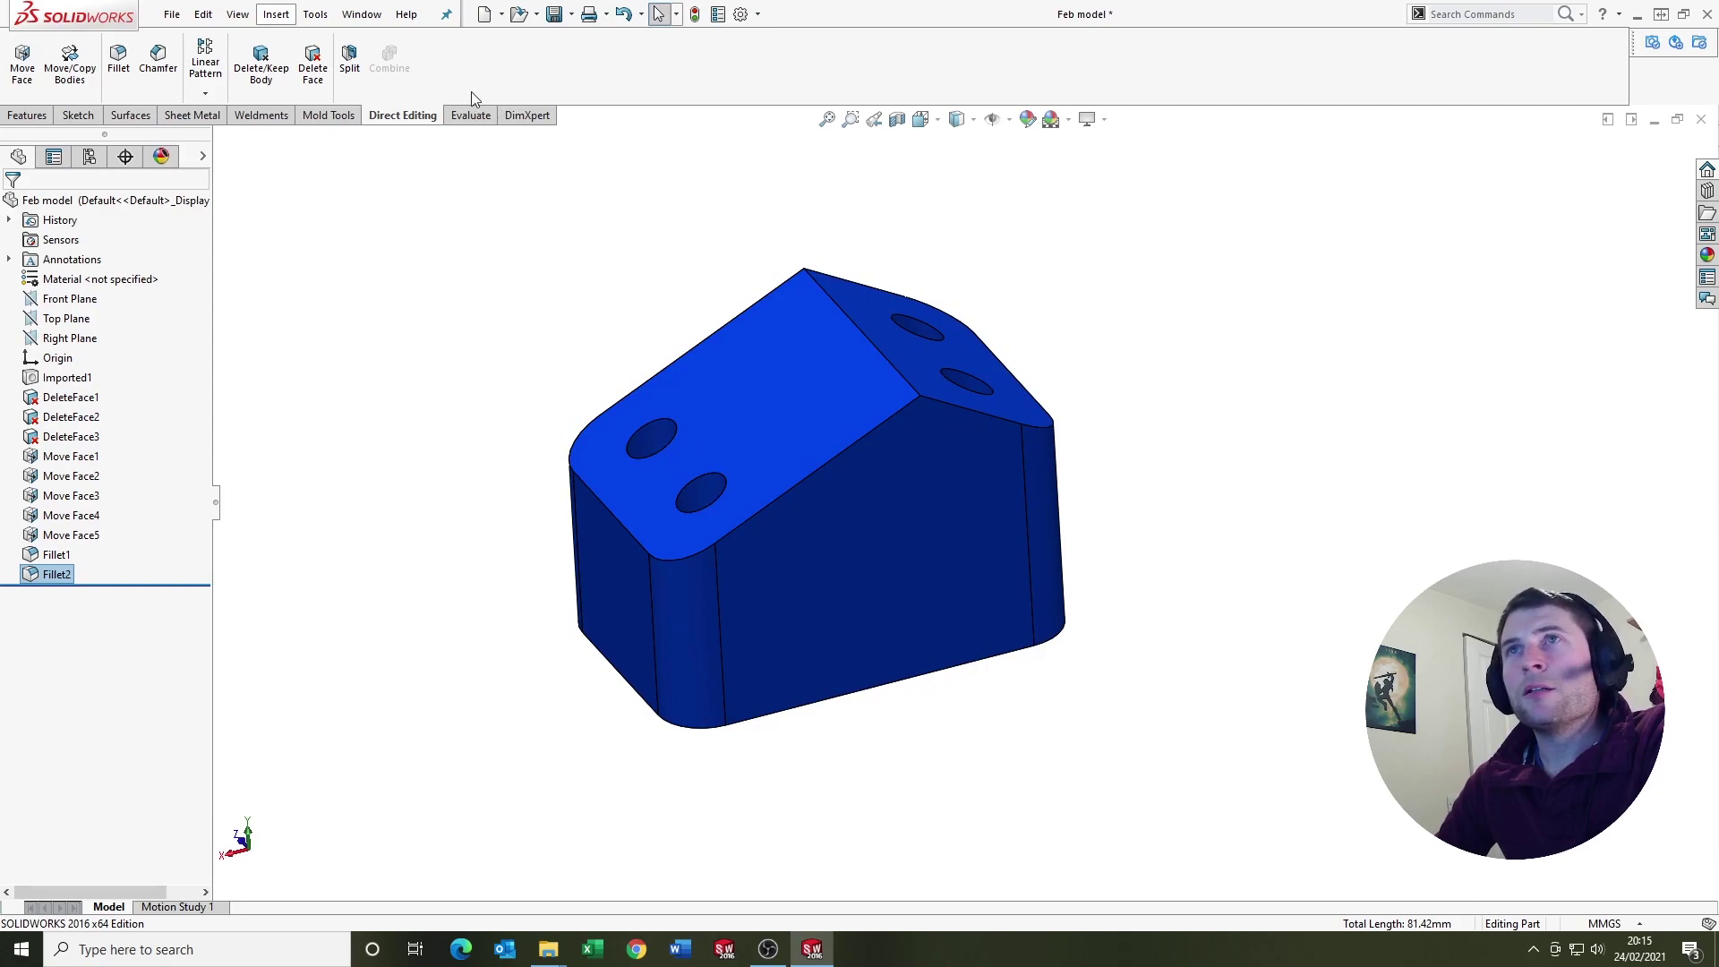
pyautogui.click(121, 61)
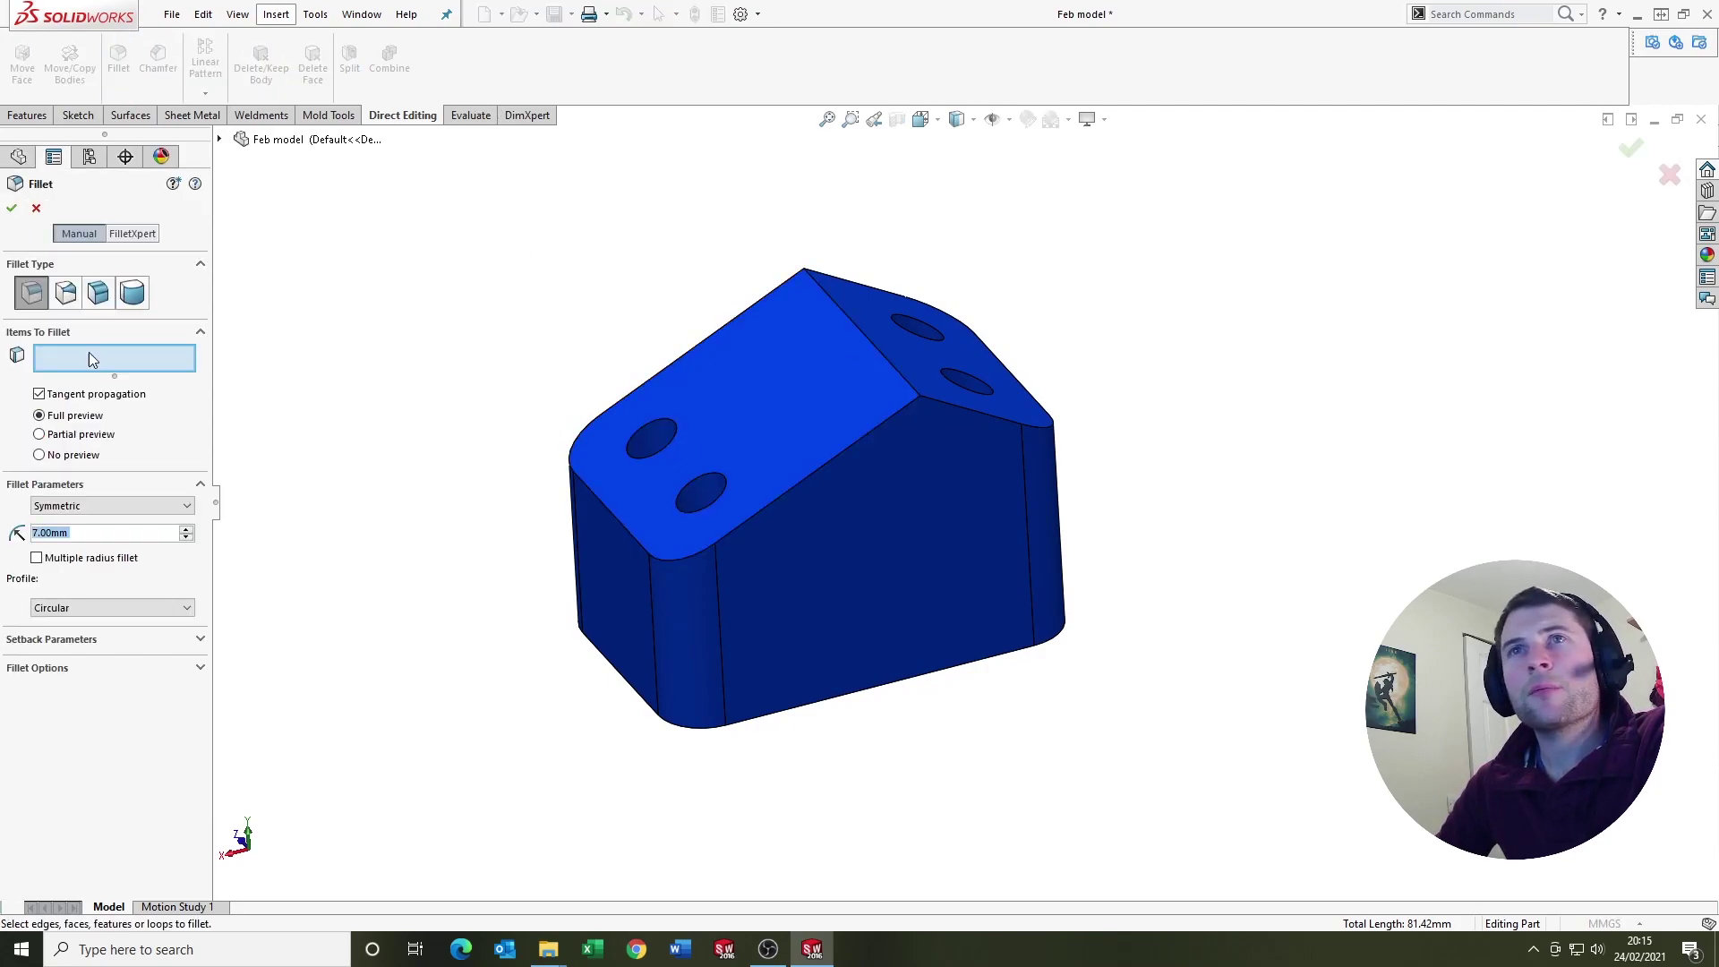
pyautogui.write('10')
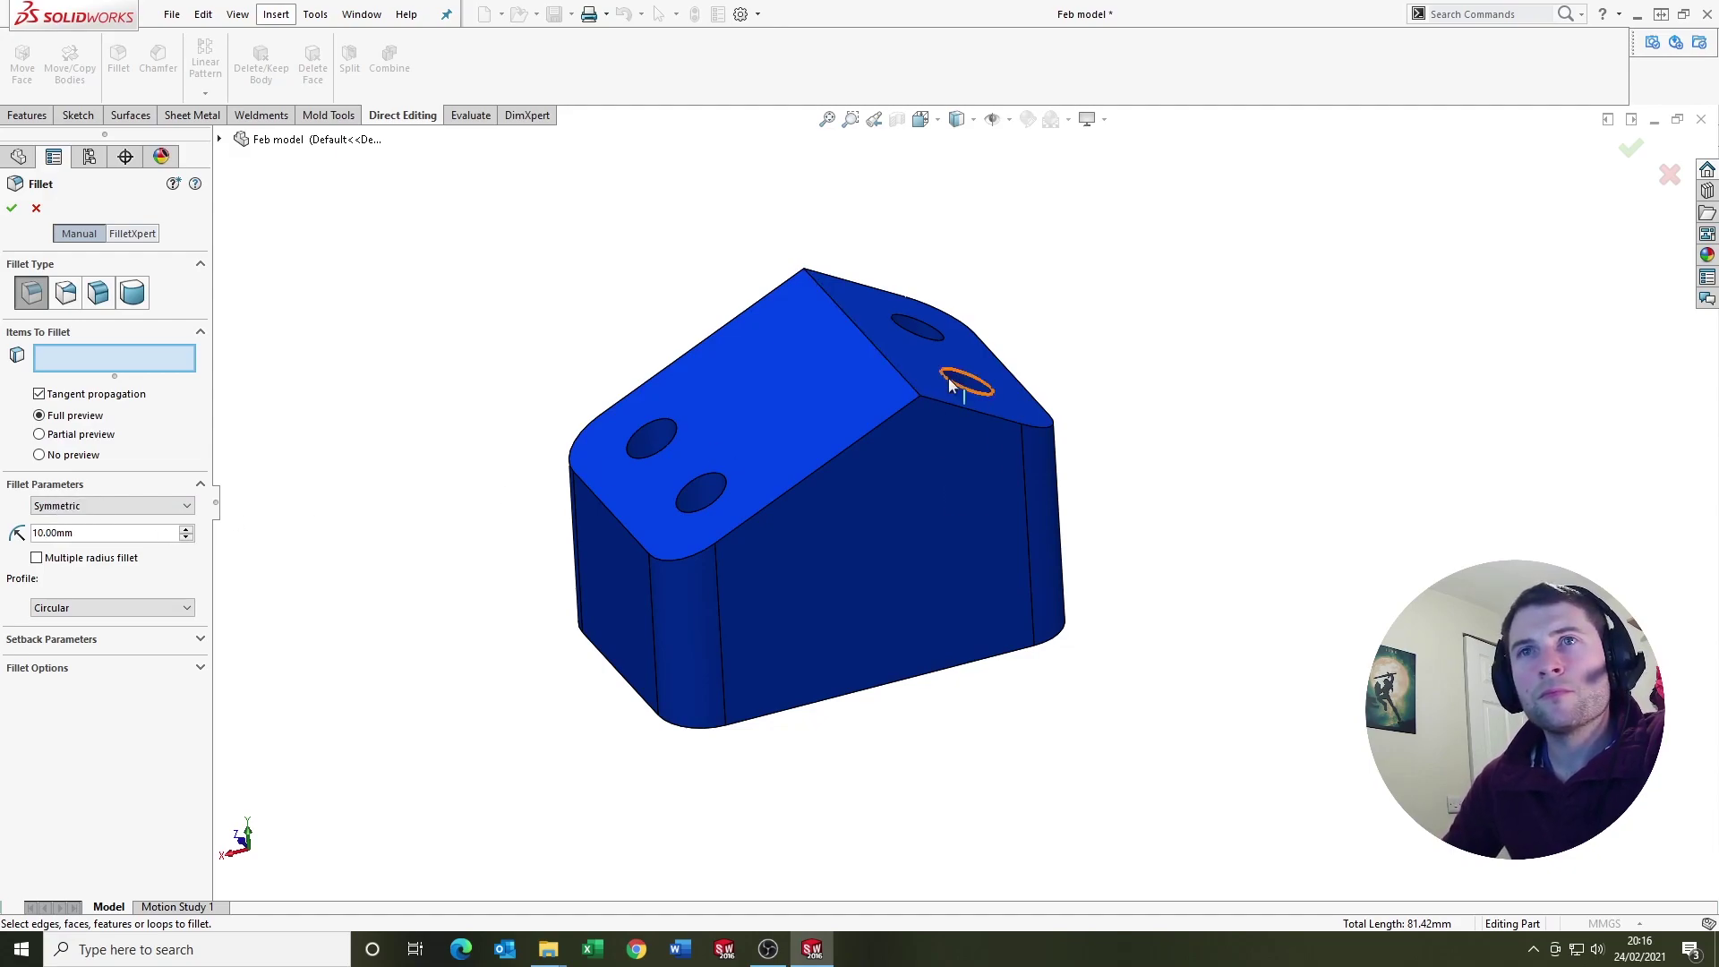
pyautogui.click(860, 336)
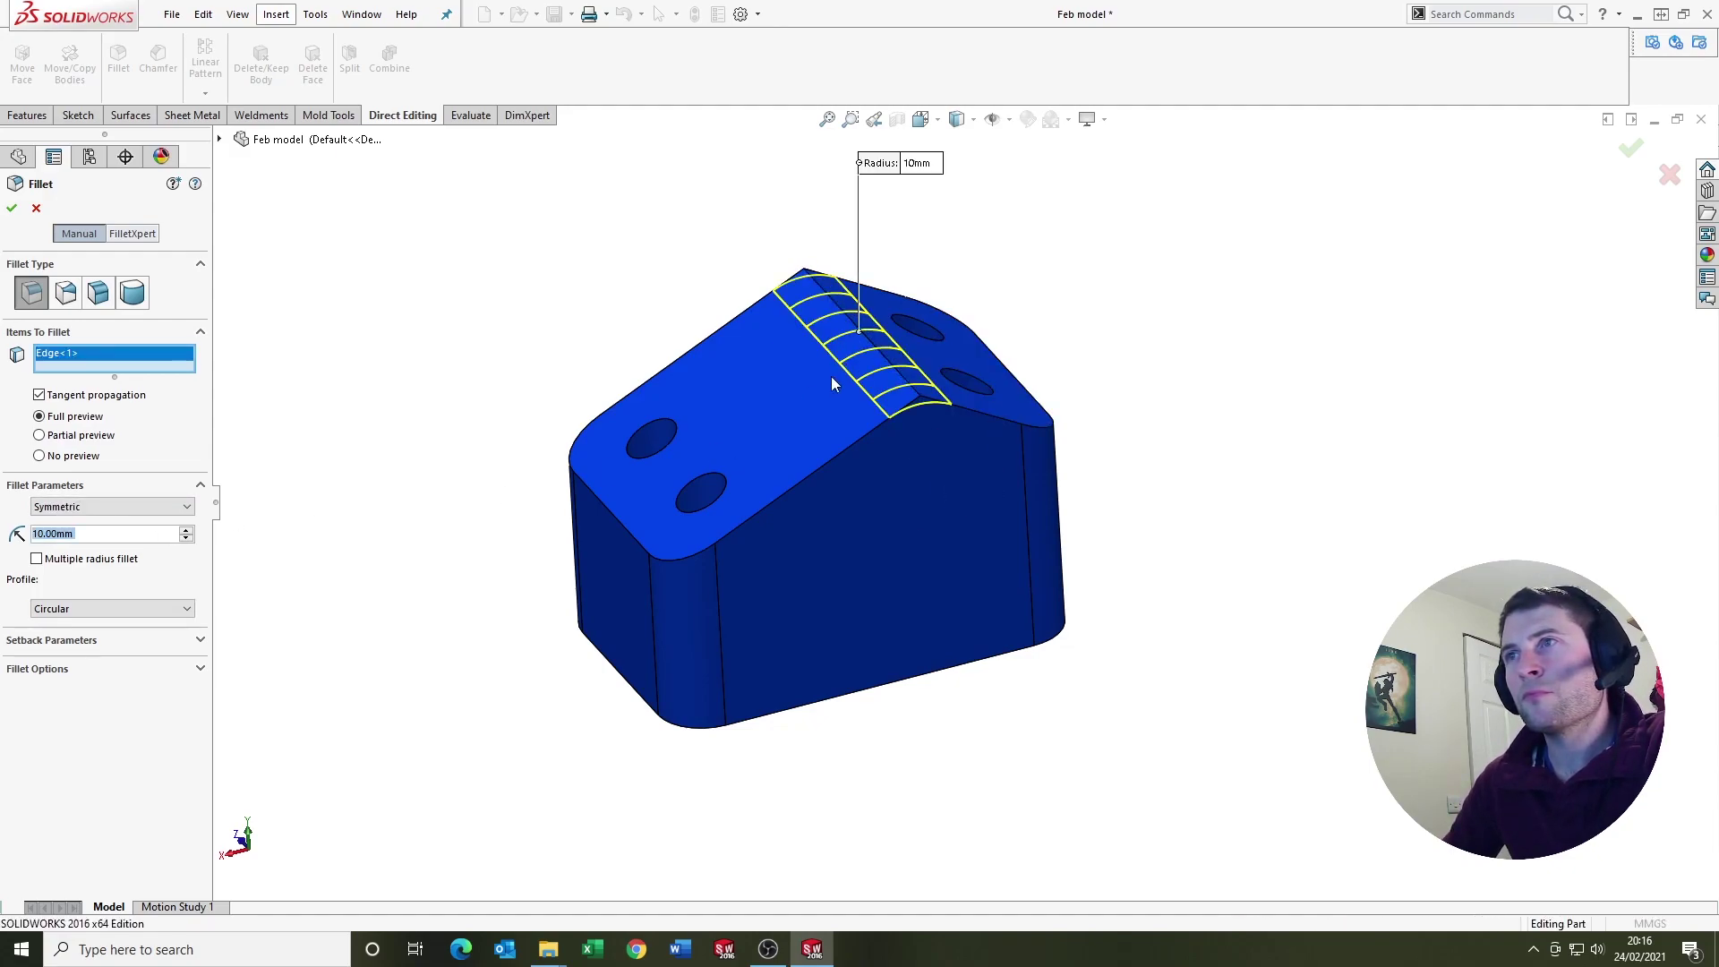
pyautogui.press('Return')
# Fillet the matching ridge edge inside the cavity, between the two sloped floor faces, with an 8 mm radius
pyautogui.click(118, 57)
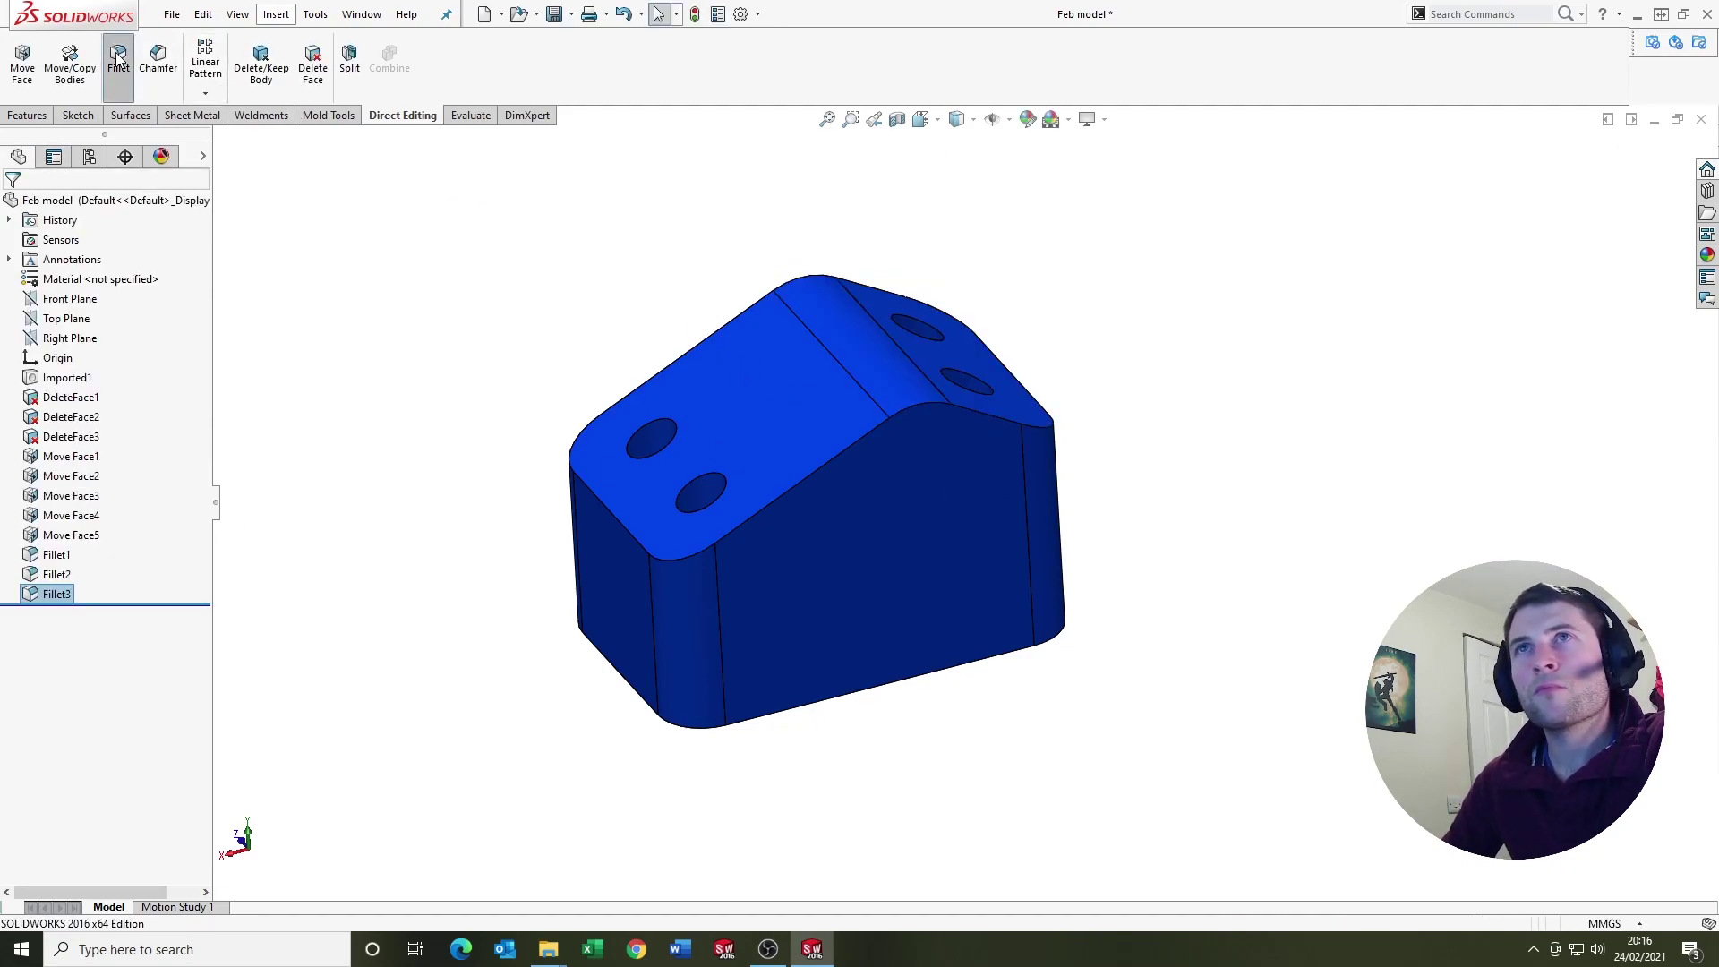
pyautogui.moveTo(853, 523); pyautogui.dragTo(887, 447, button='middle')
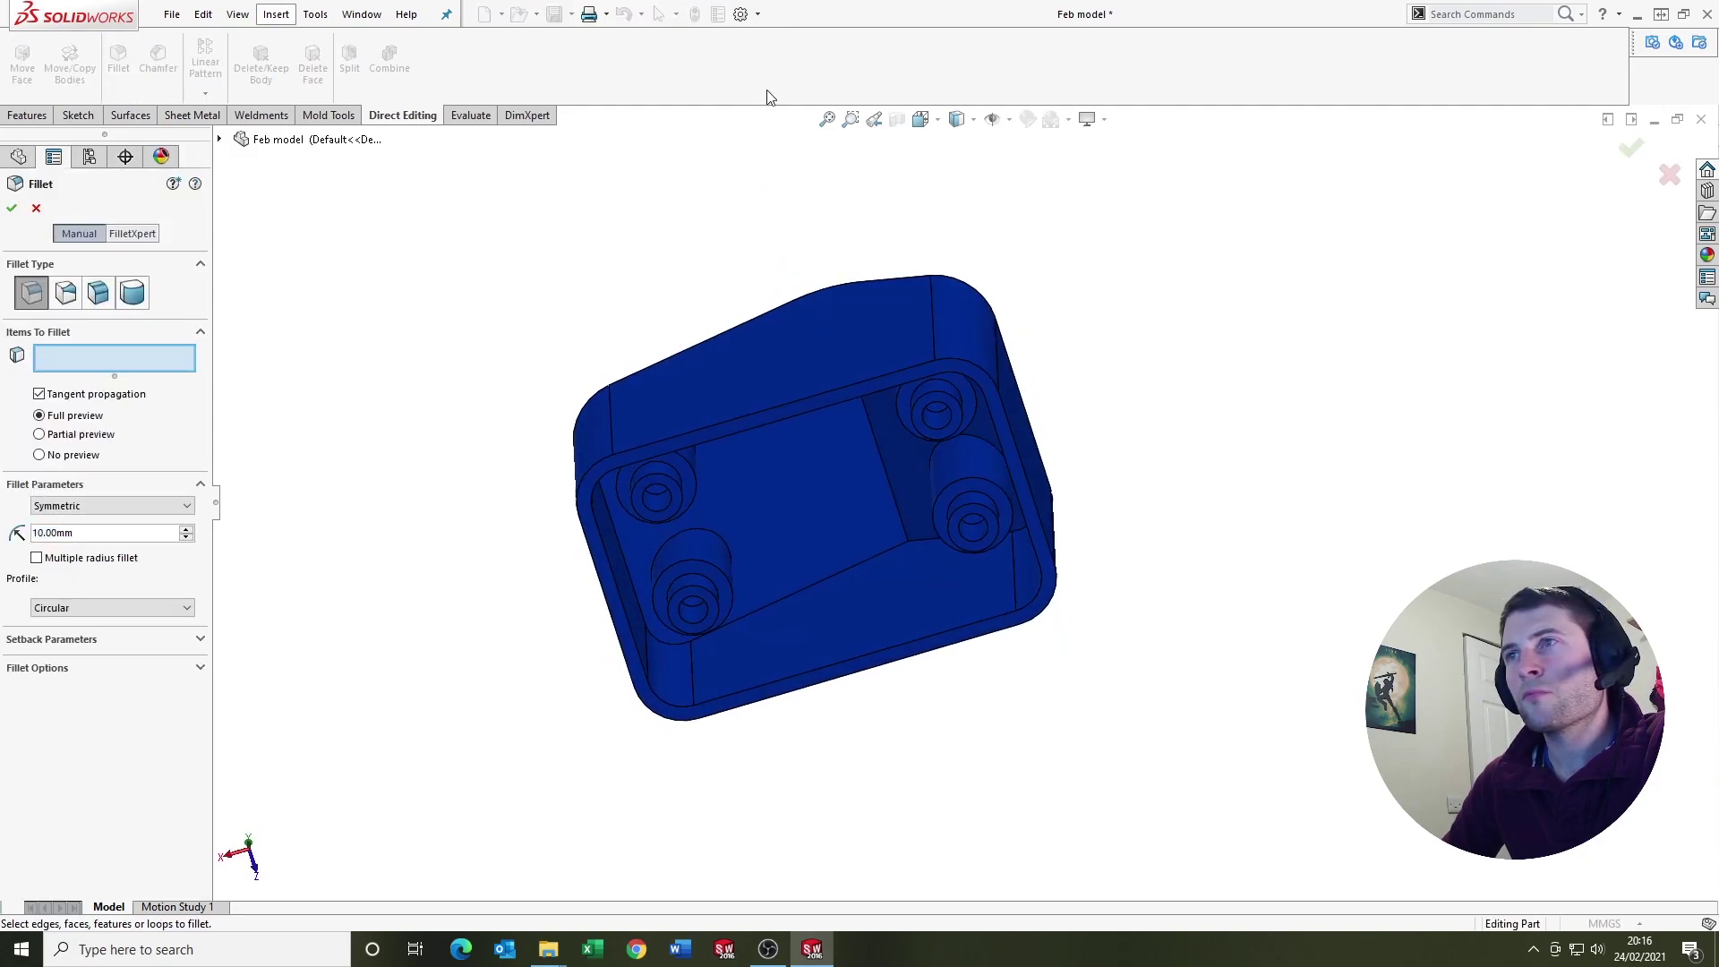
pyautogui.click(881, 444)
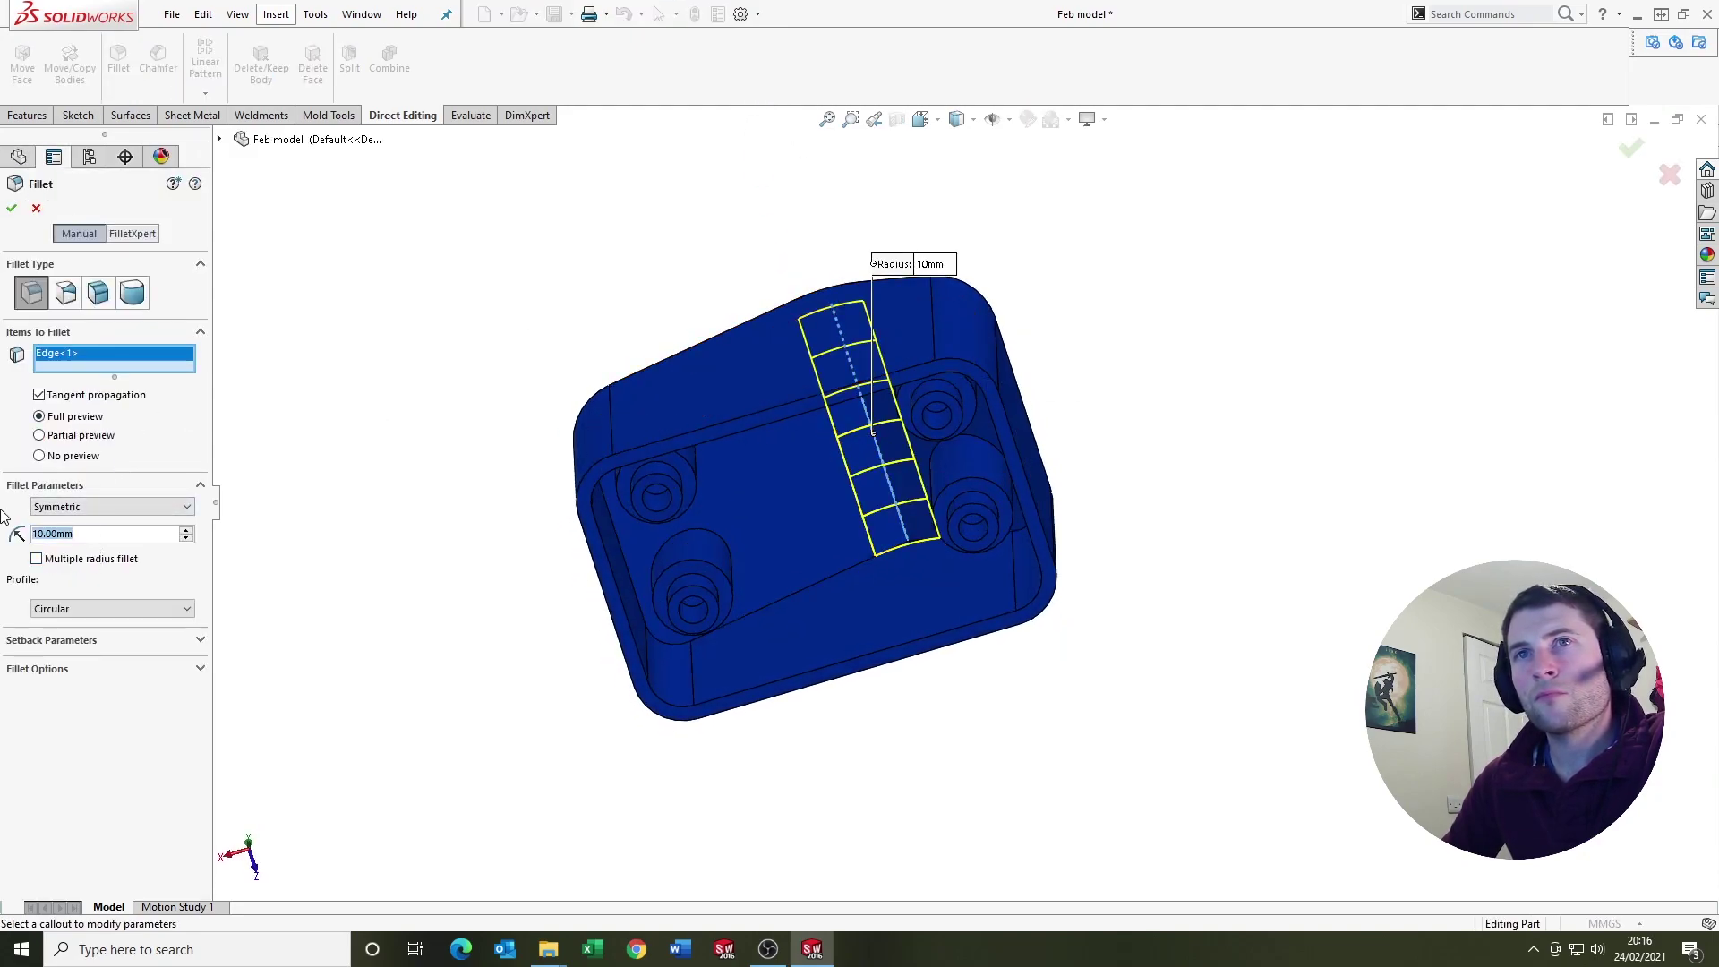
pyautogui.write('8')
pyautogui.press('Return')
pyautogui.press('Return')
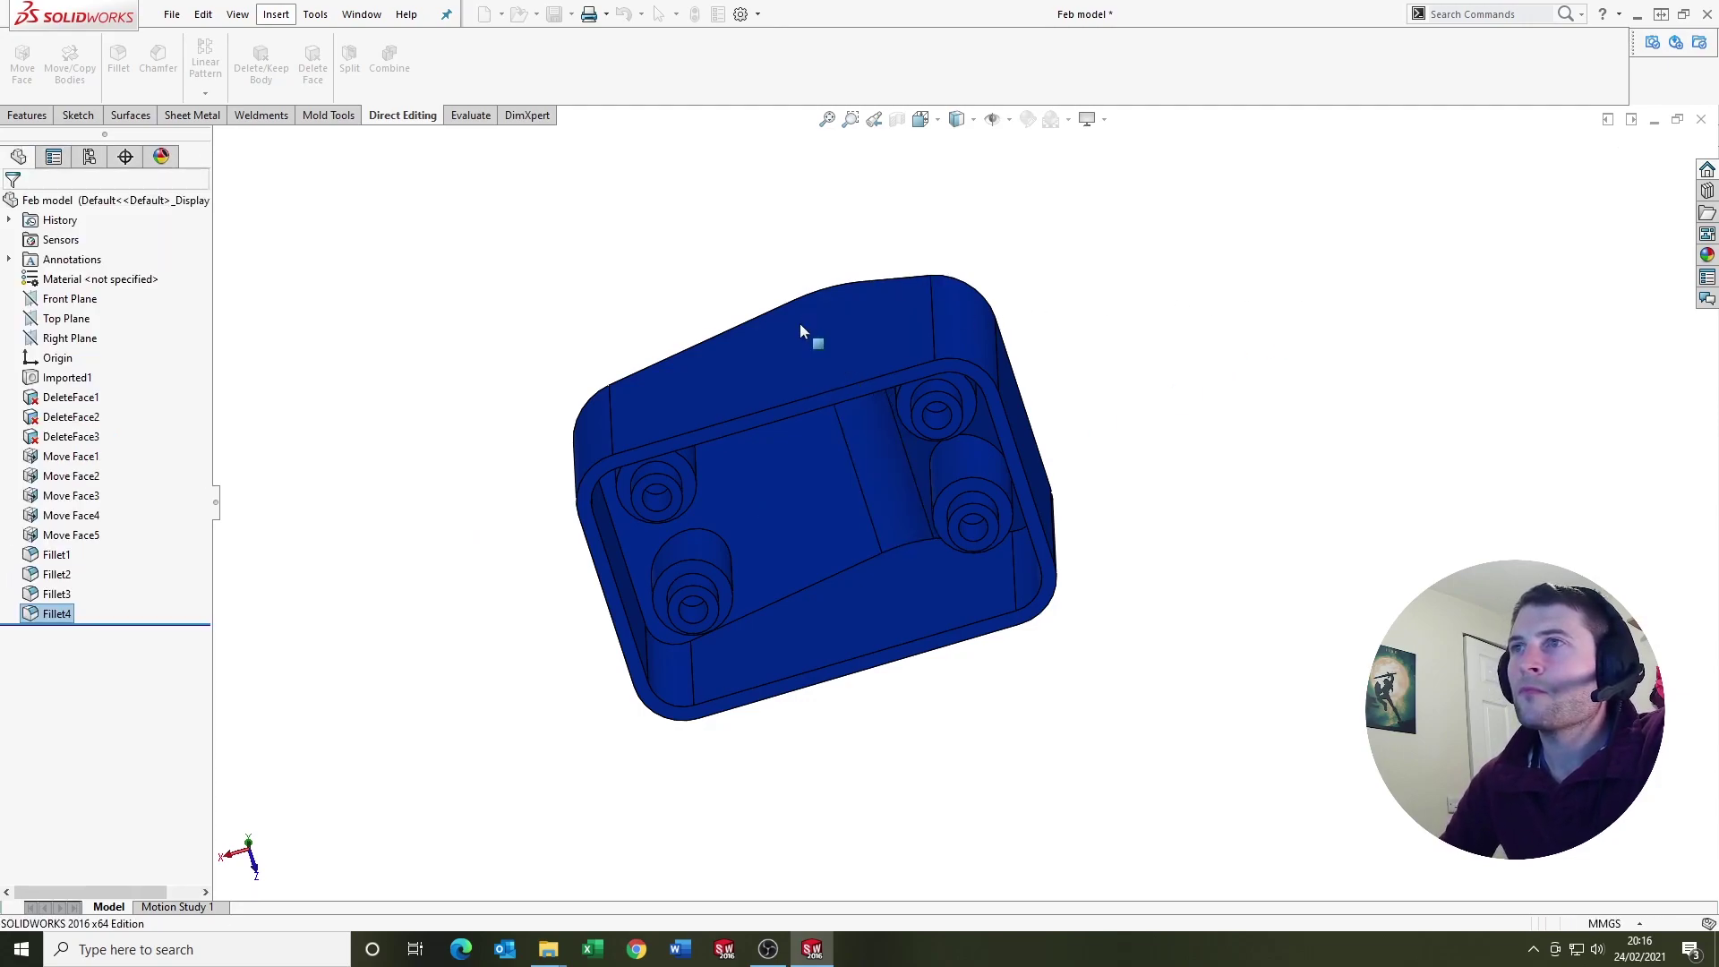
# Fillet the outer perimeter edge around the sloped outer faces with a 1.5 mm radius, using tangent propagation
pyautogui.moveTo(801, 329); pyautogui.dragTo(886, 466, button='middle')
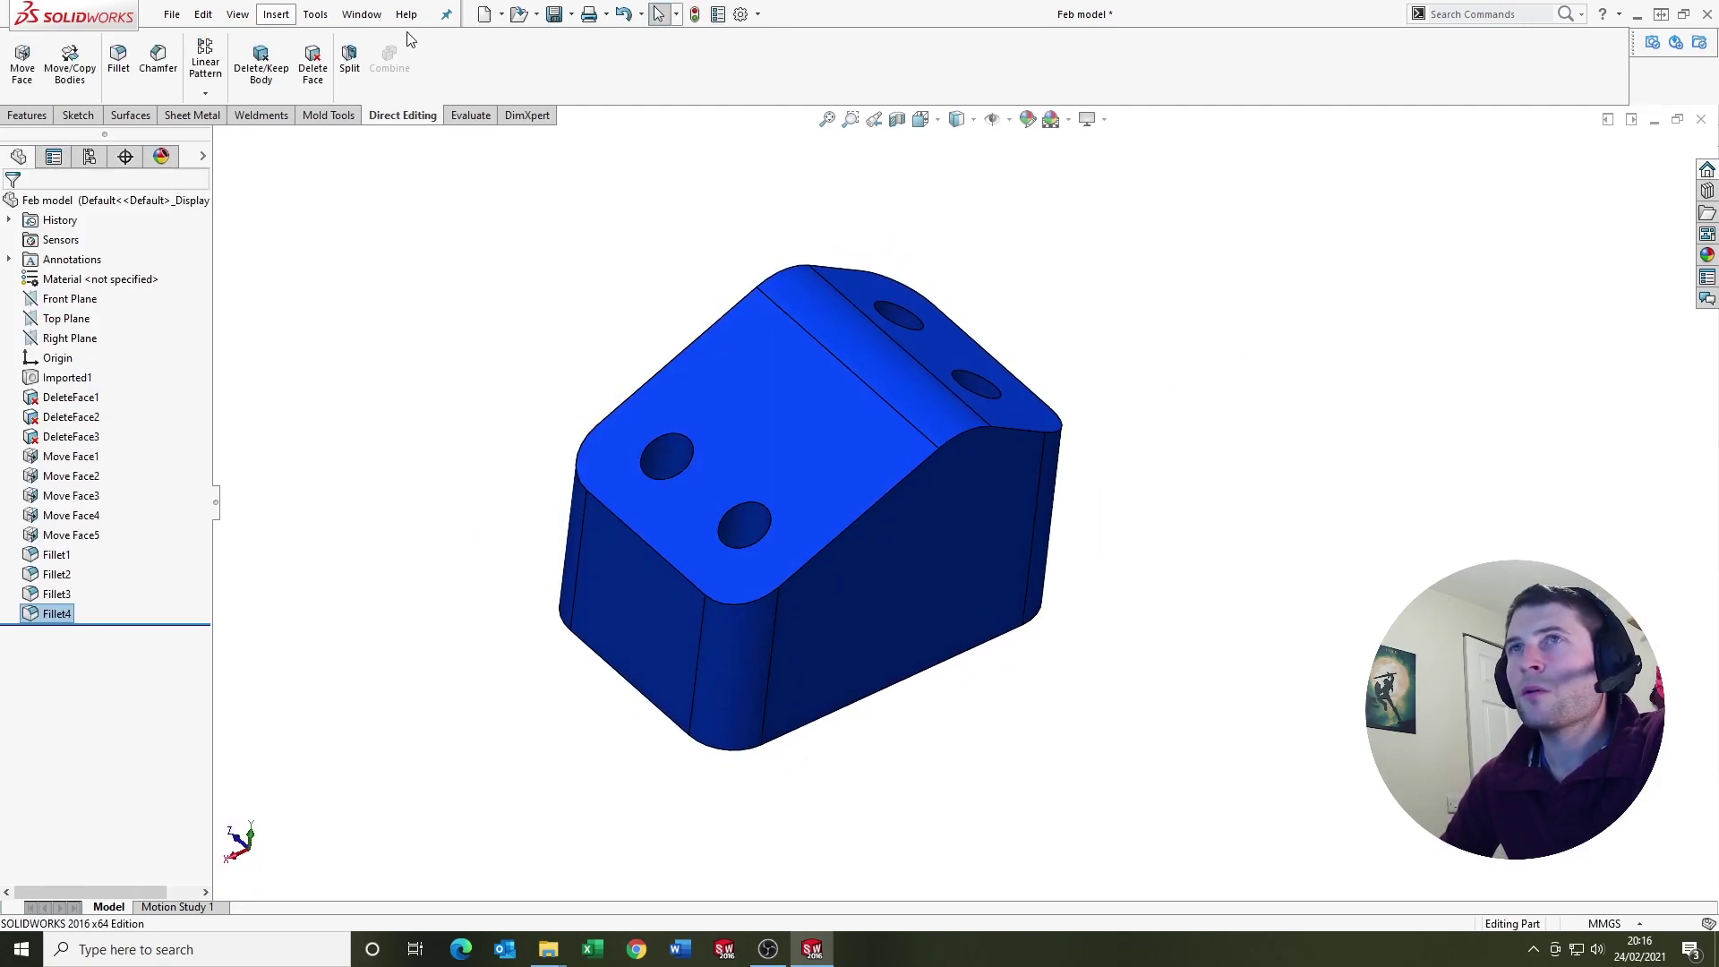
pyautogui.click(118, 58)
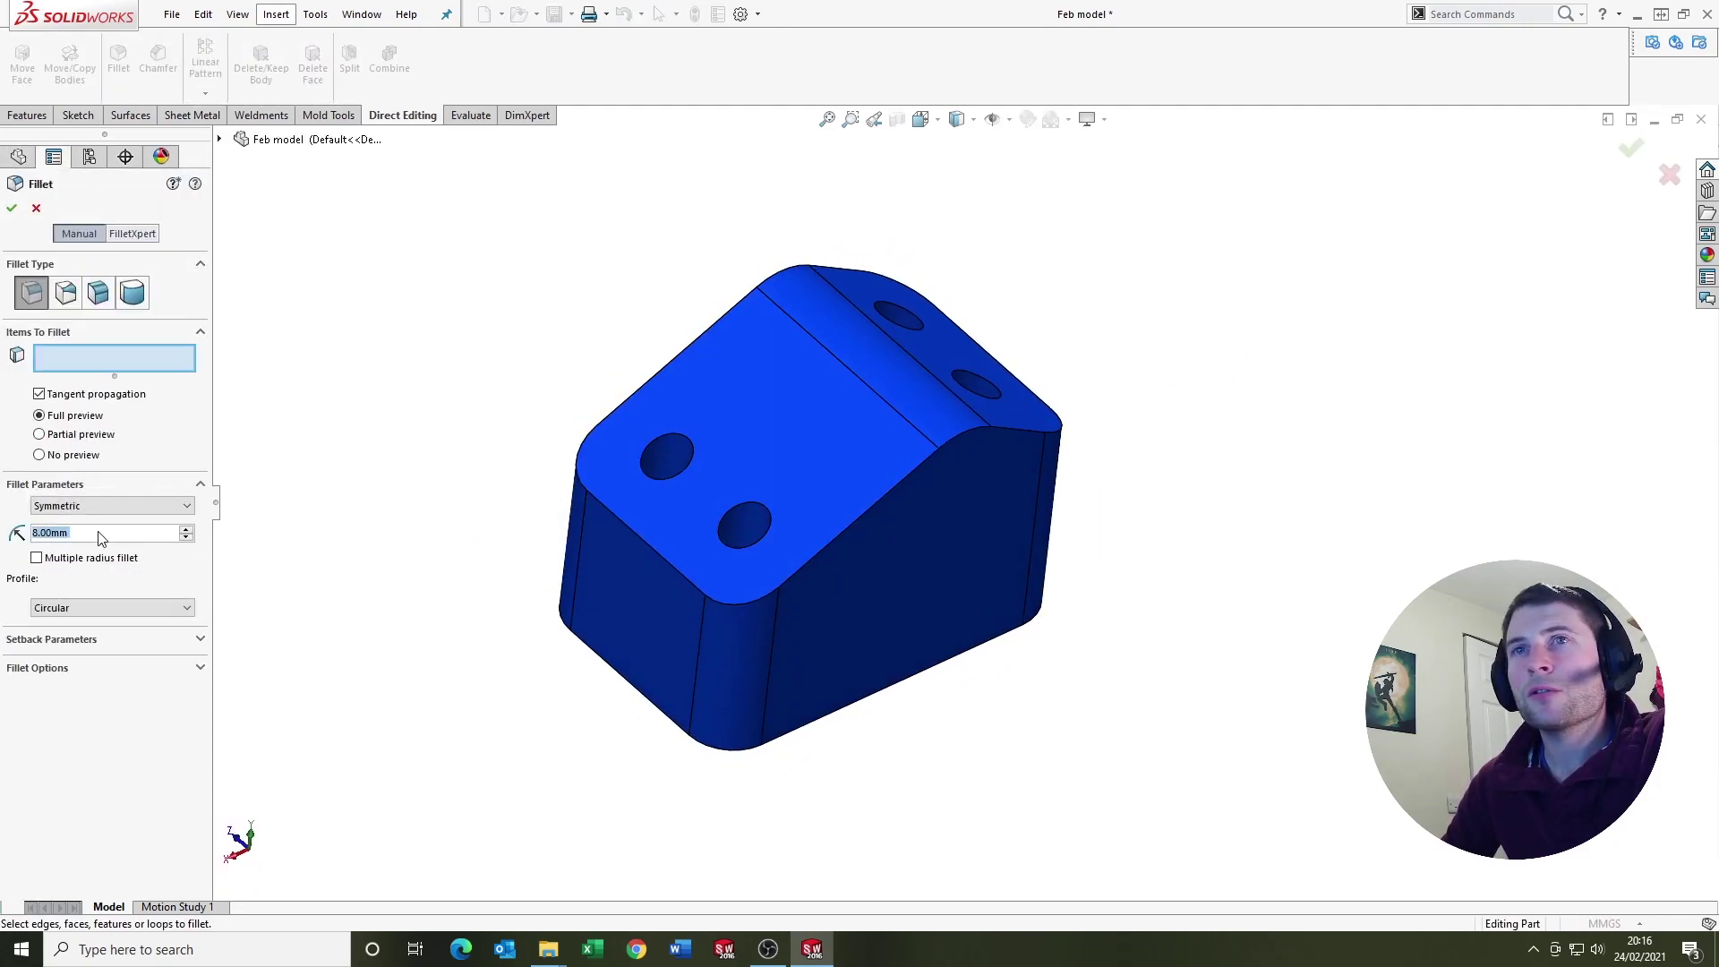
pyautogui.write('1.5')
pyautogui.press('Return')
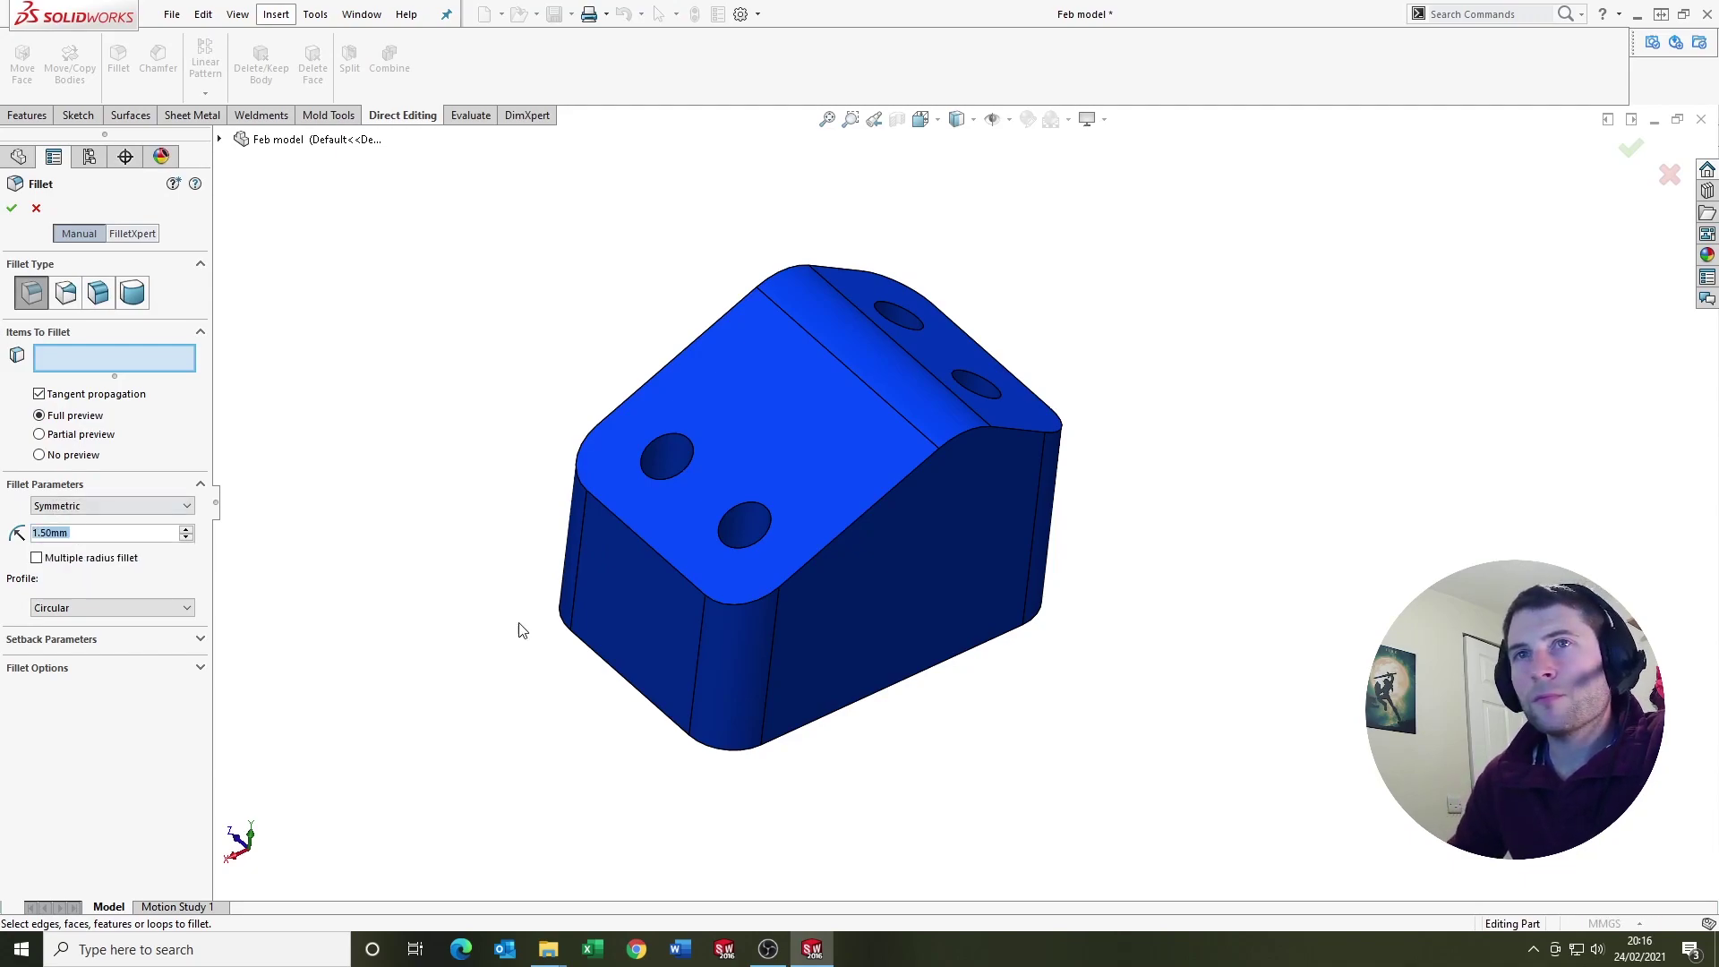
pyautogui.click(820, 555)
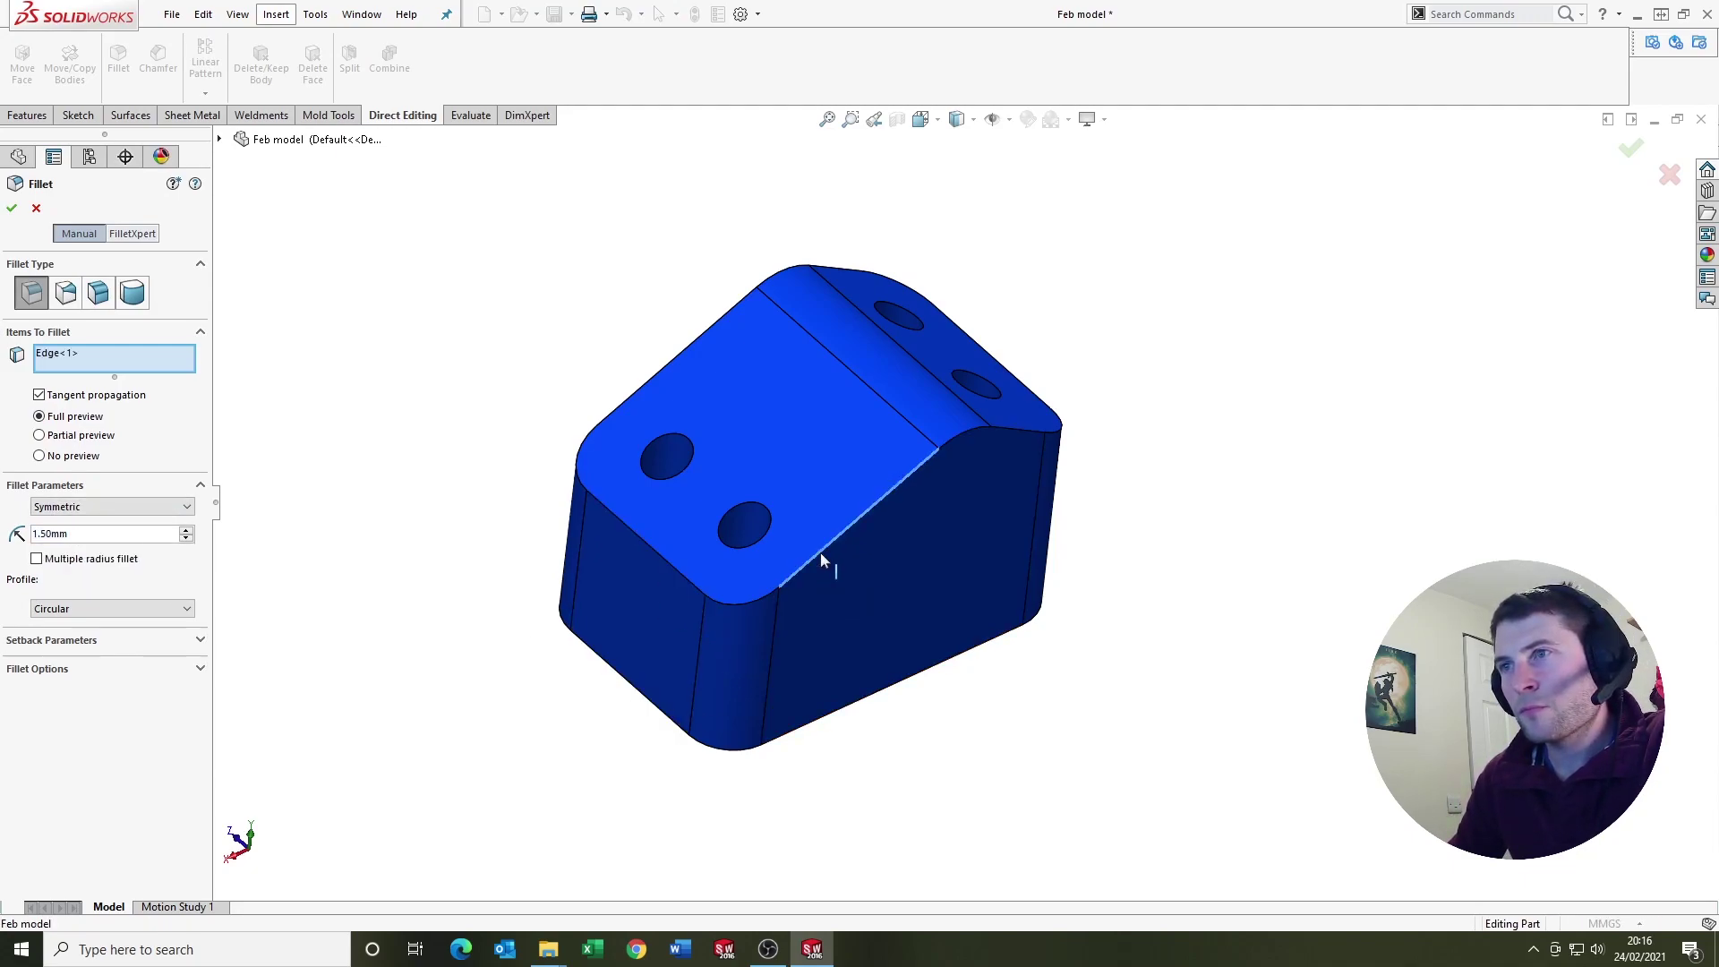
pyautogui.click(12, 208)
# Fillet the outer rims of the four holes in the sloped faces with a 1 mm radius
pyautogui.click(118, 58)
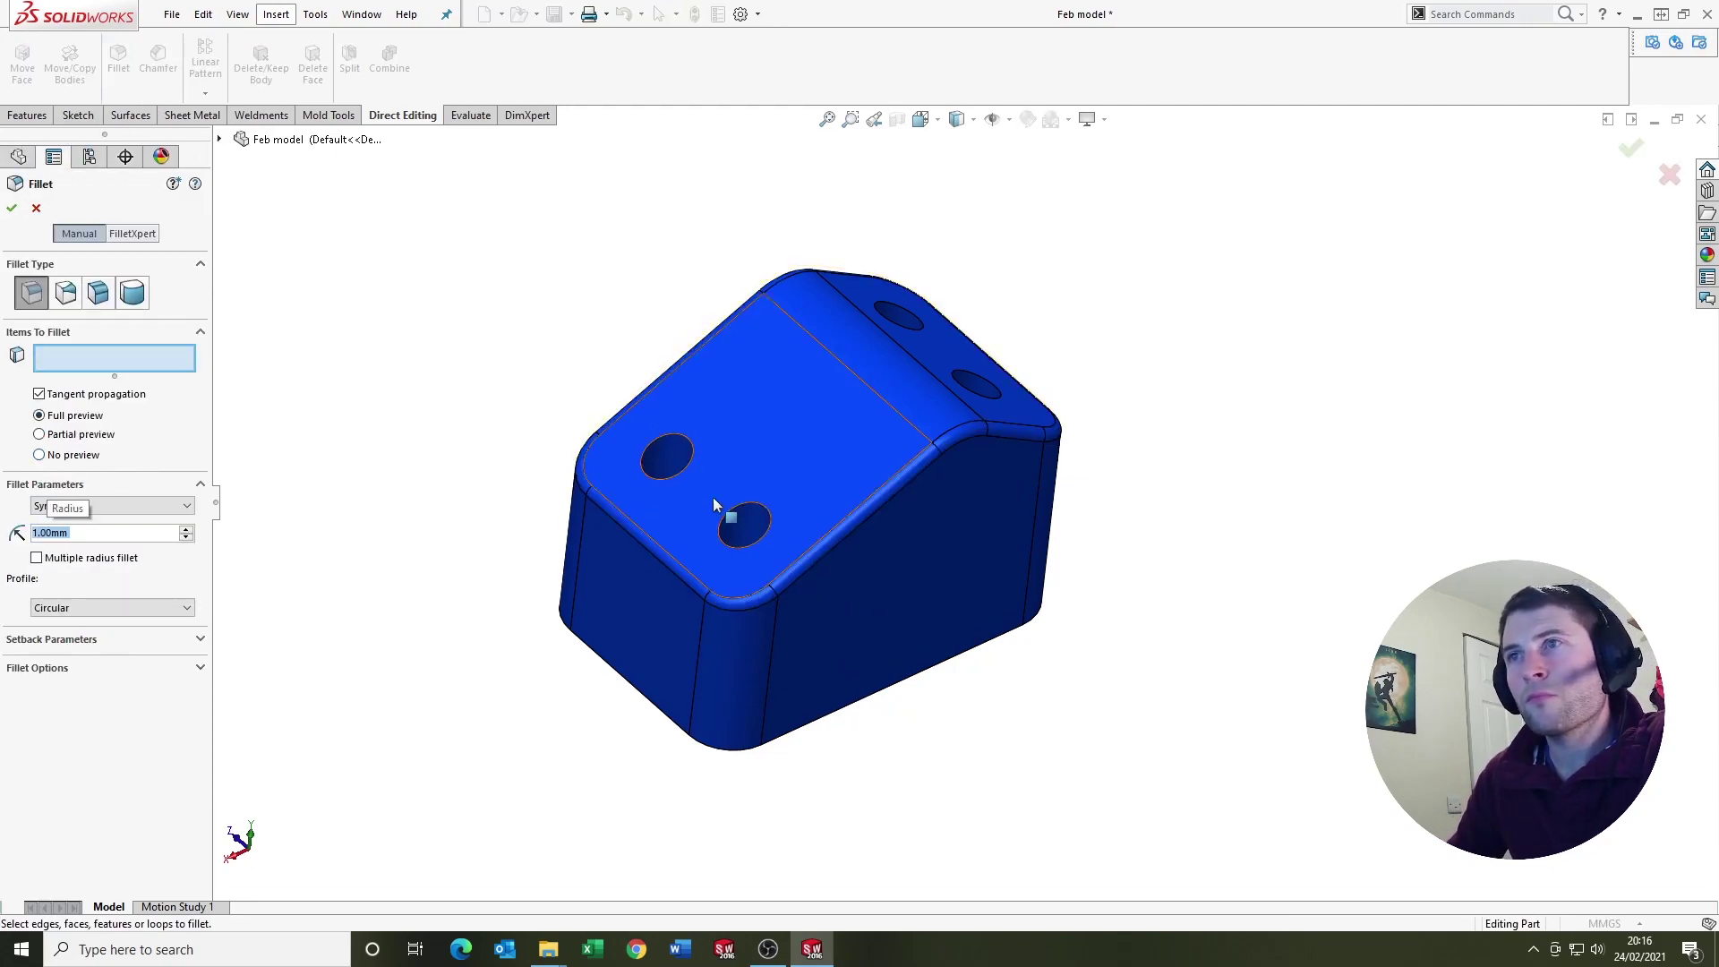
pyautogui.click(681, 435)
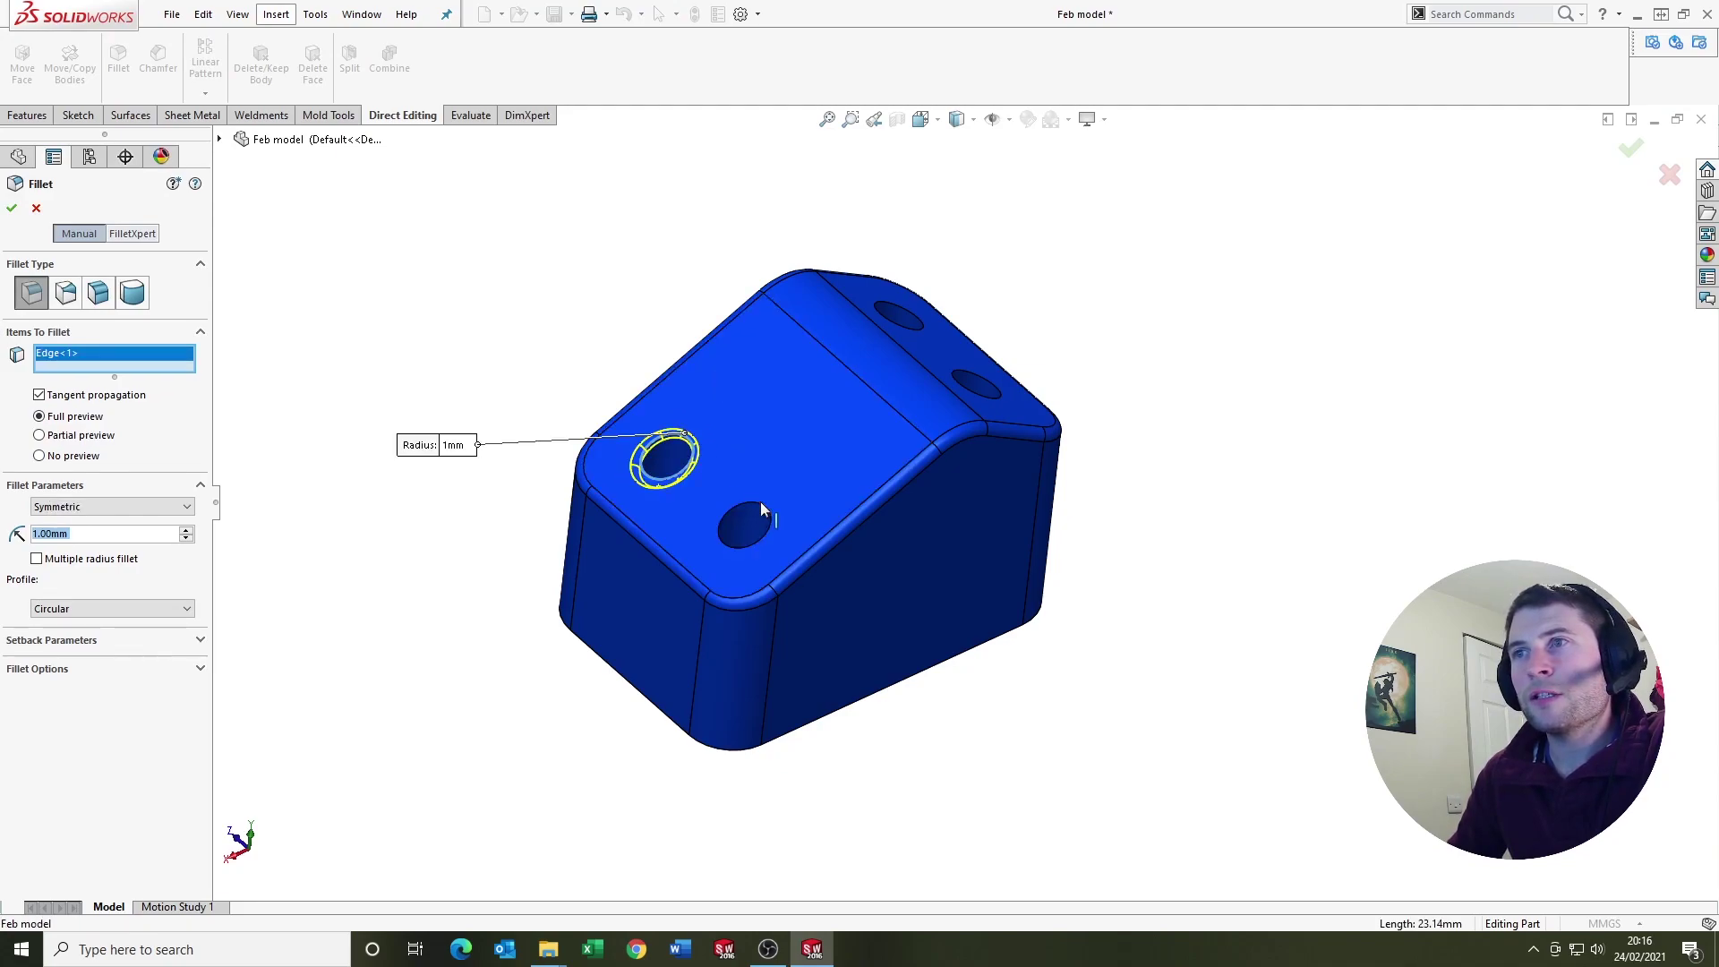
pyautogui.click(743, 503)
pyautogui.moveTo(898, 245); pyautogui.dragTo(906, 304, button='middle')
pyautogui.click(913, 315)
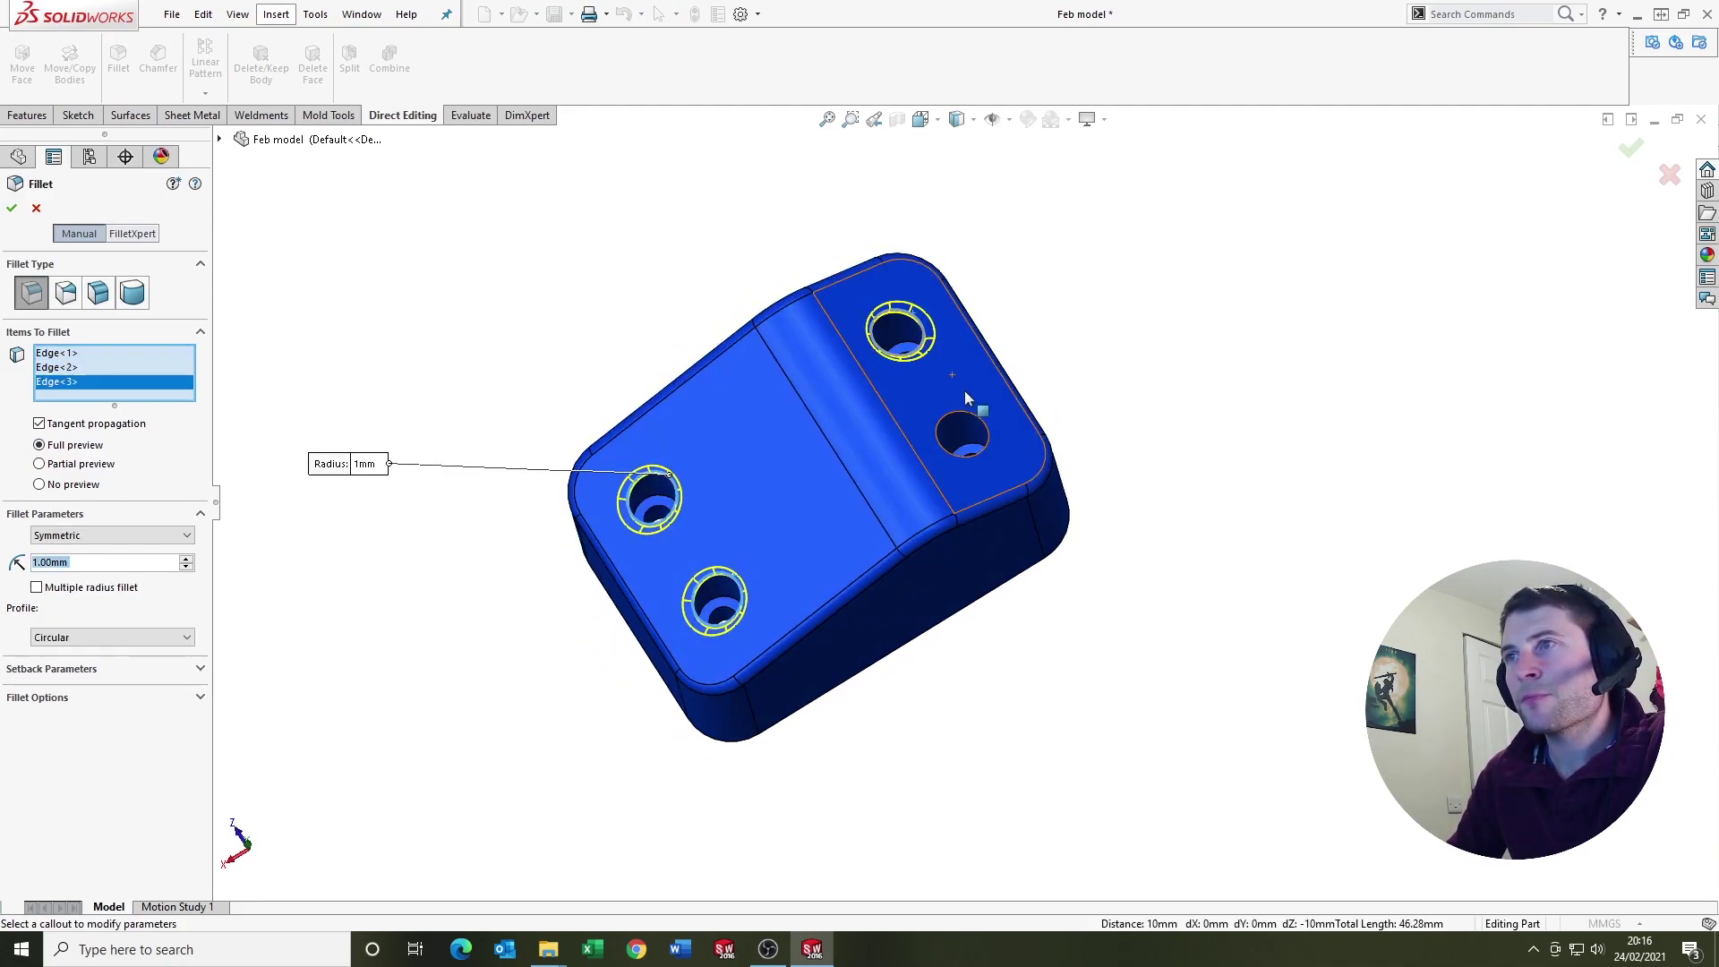
pyautogui.click(974, 418)
pyautogui.press('Return')
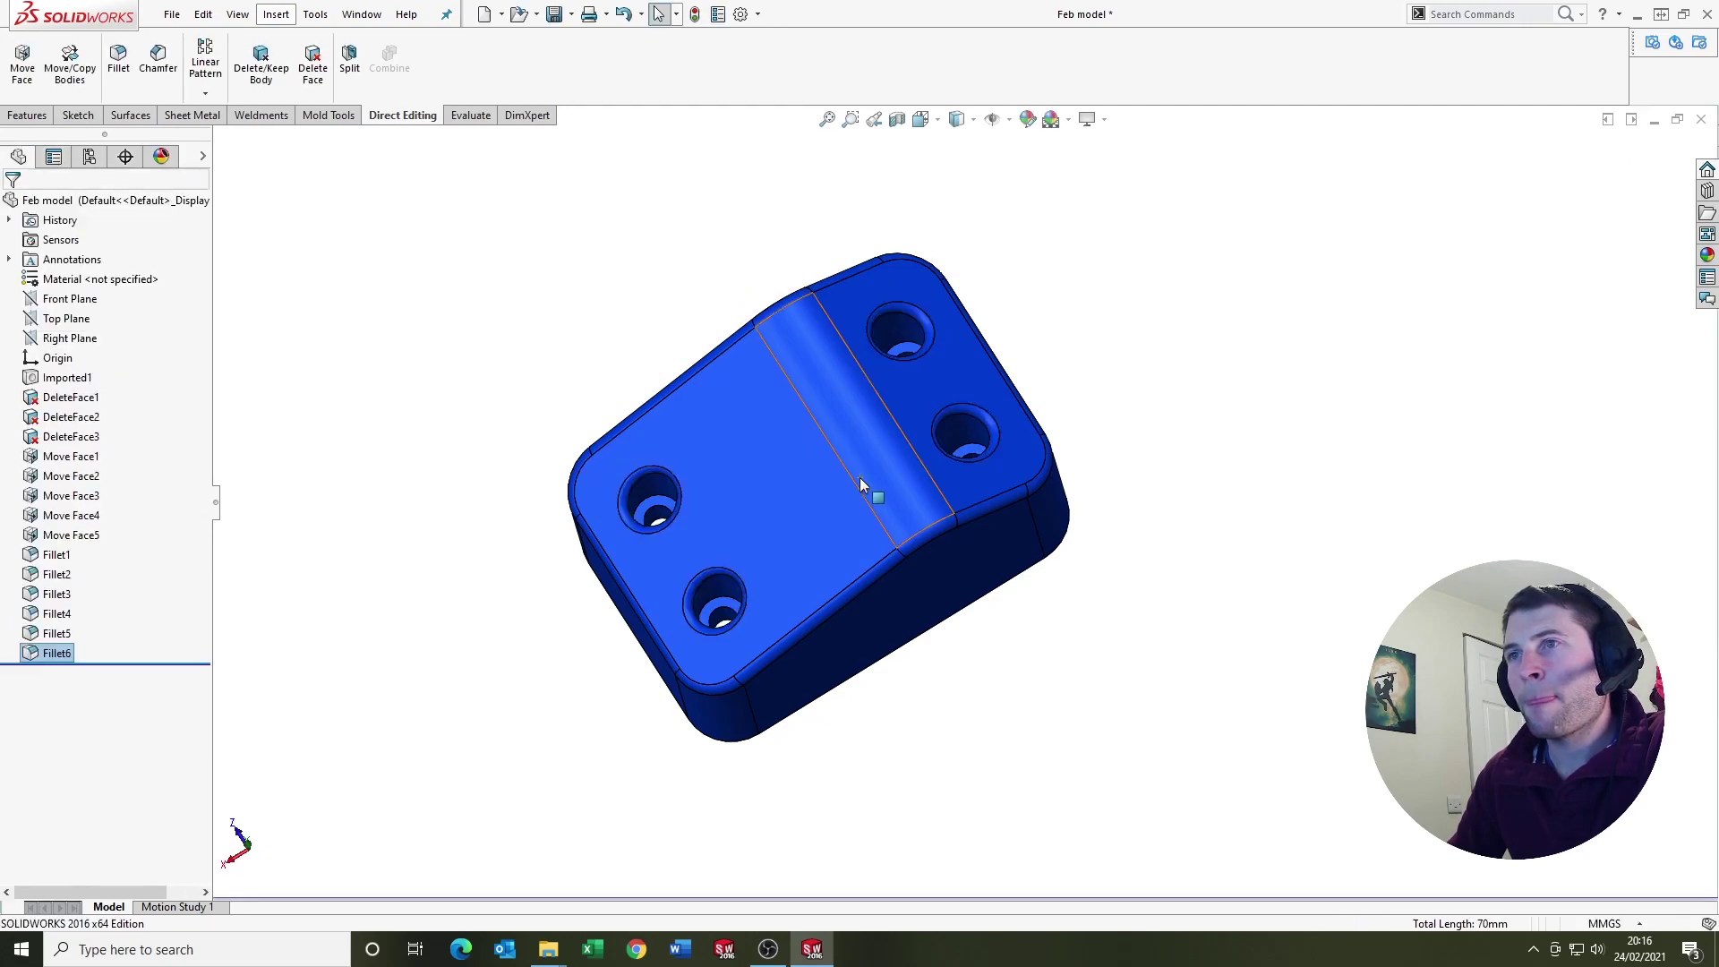
# Fillet the edges of both sloped cavity floor faces, including around the boss bases, with a 1 mm radius, clearing stray edge selections
pyautogui.moveTo(860, 476); pyautogui.dragTo(836, 349, button='middle')
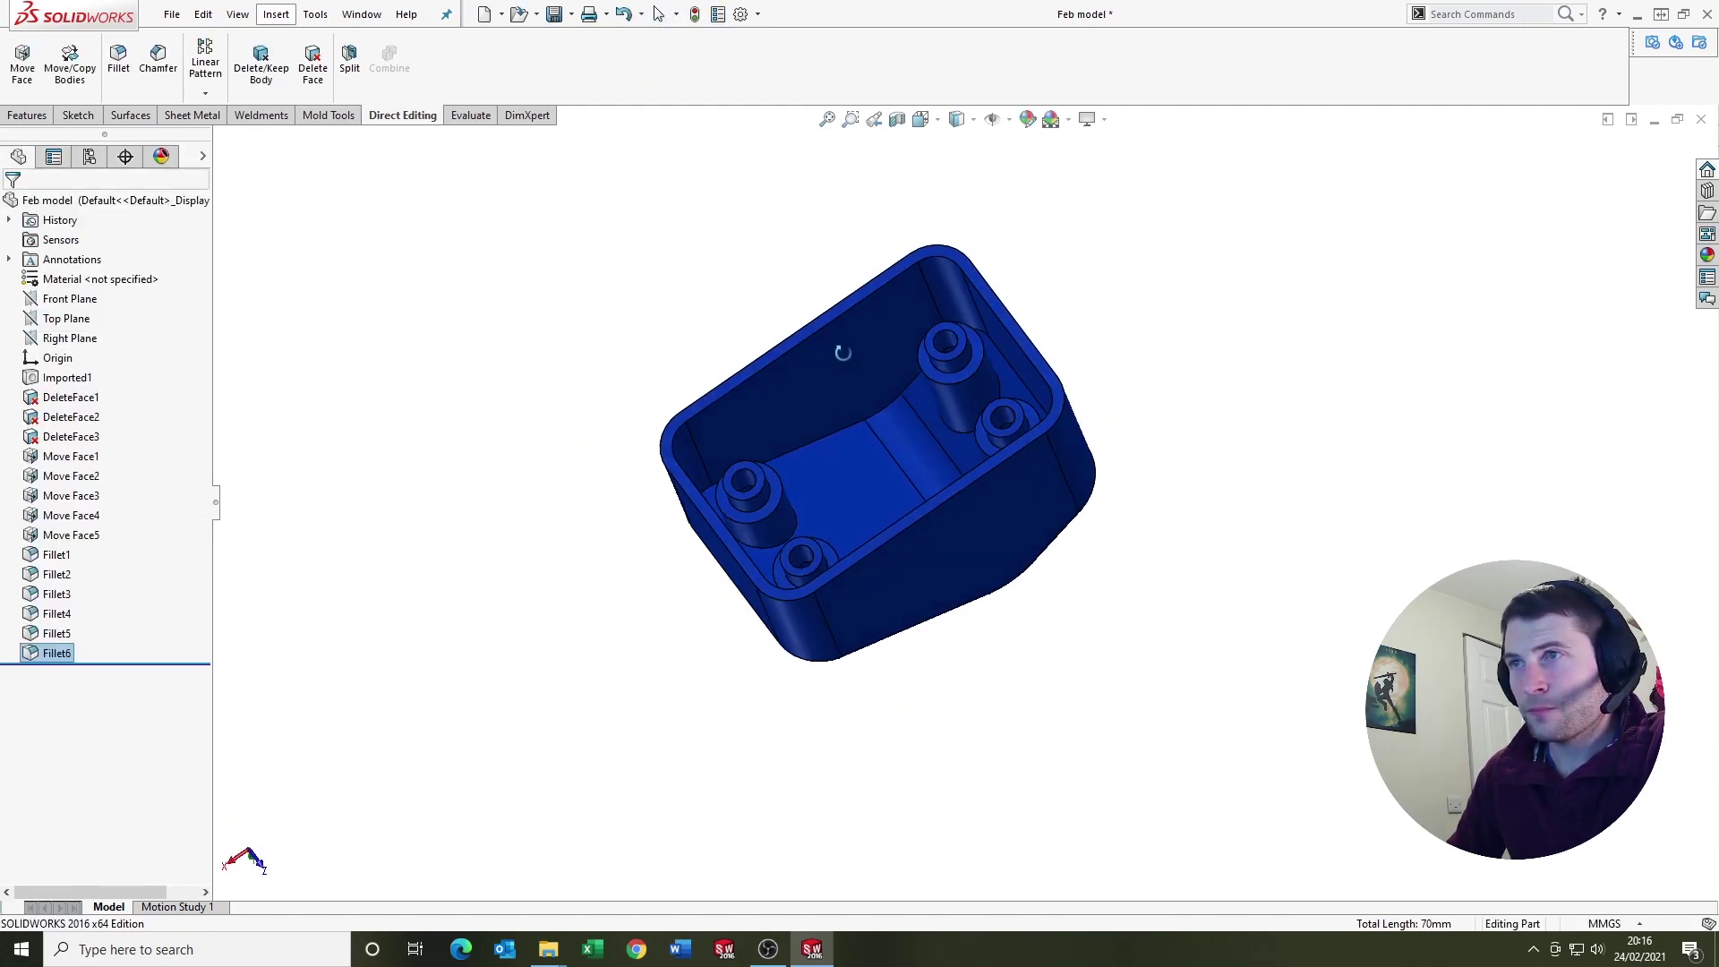
pyautogui.click(118, 61)
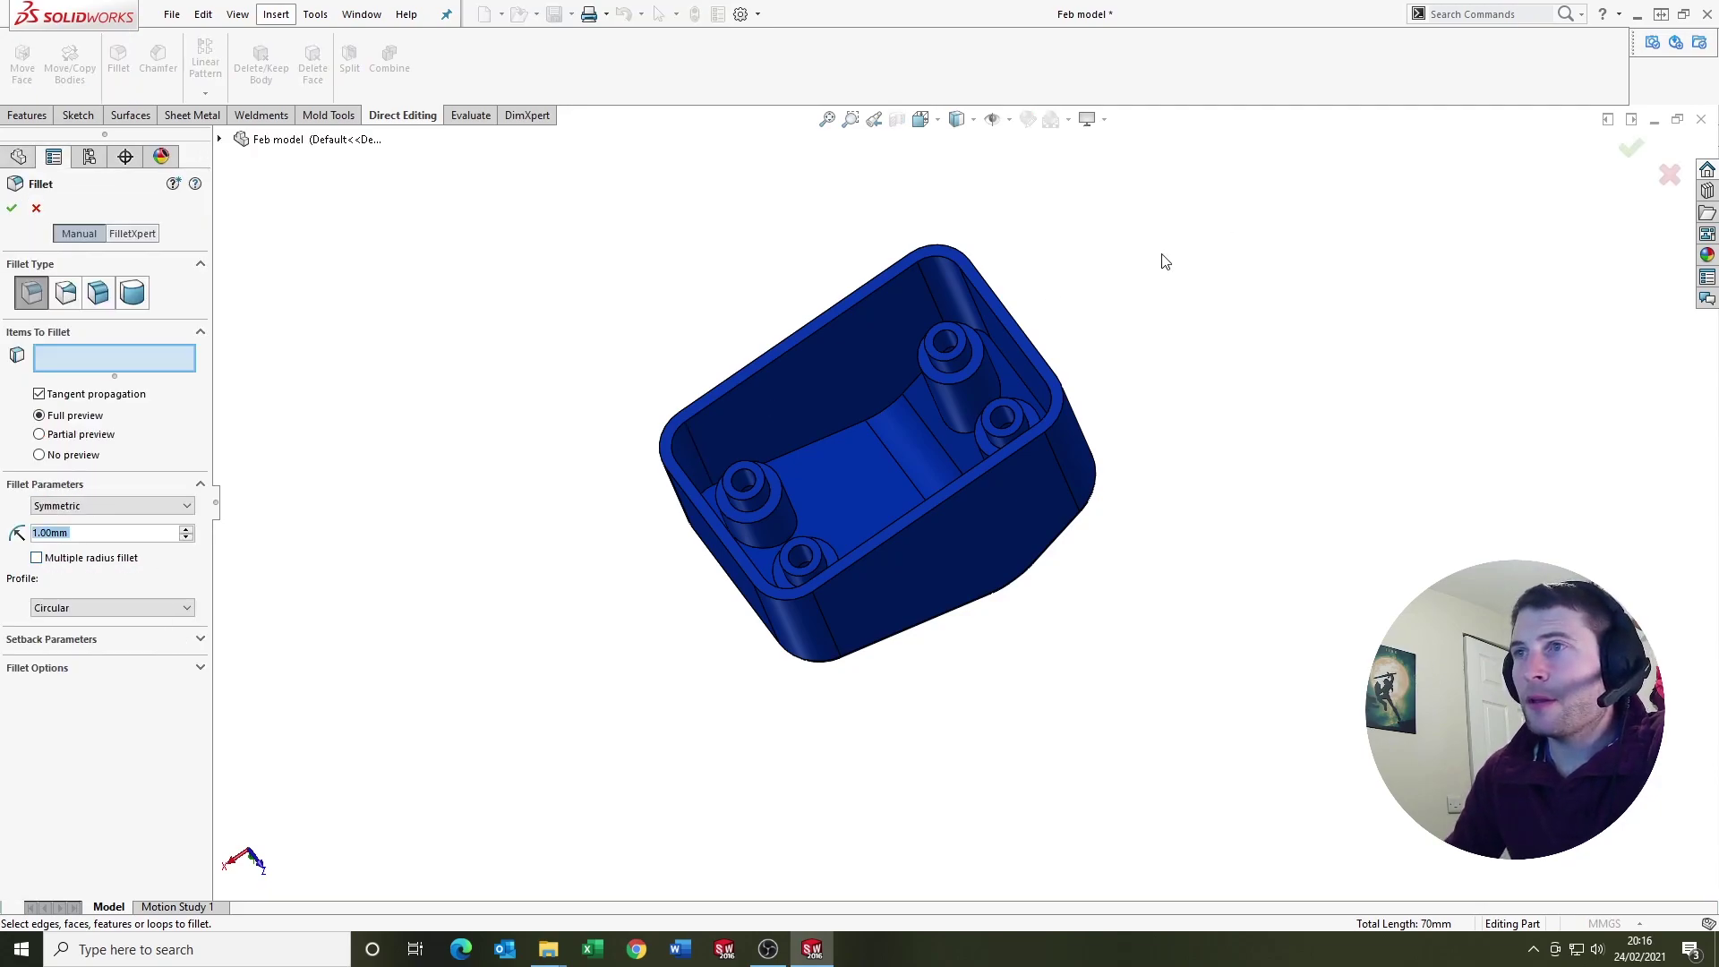
pyautogui.click(841, 438)
pyautogui.click(833, 452)
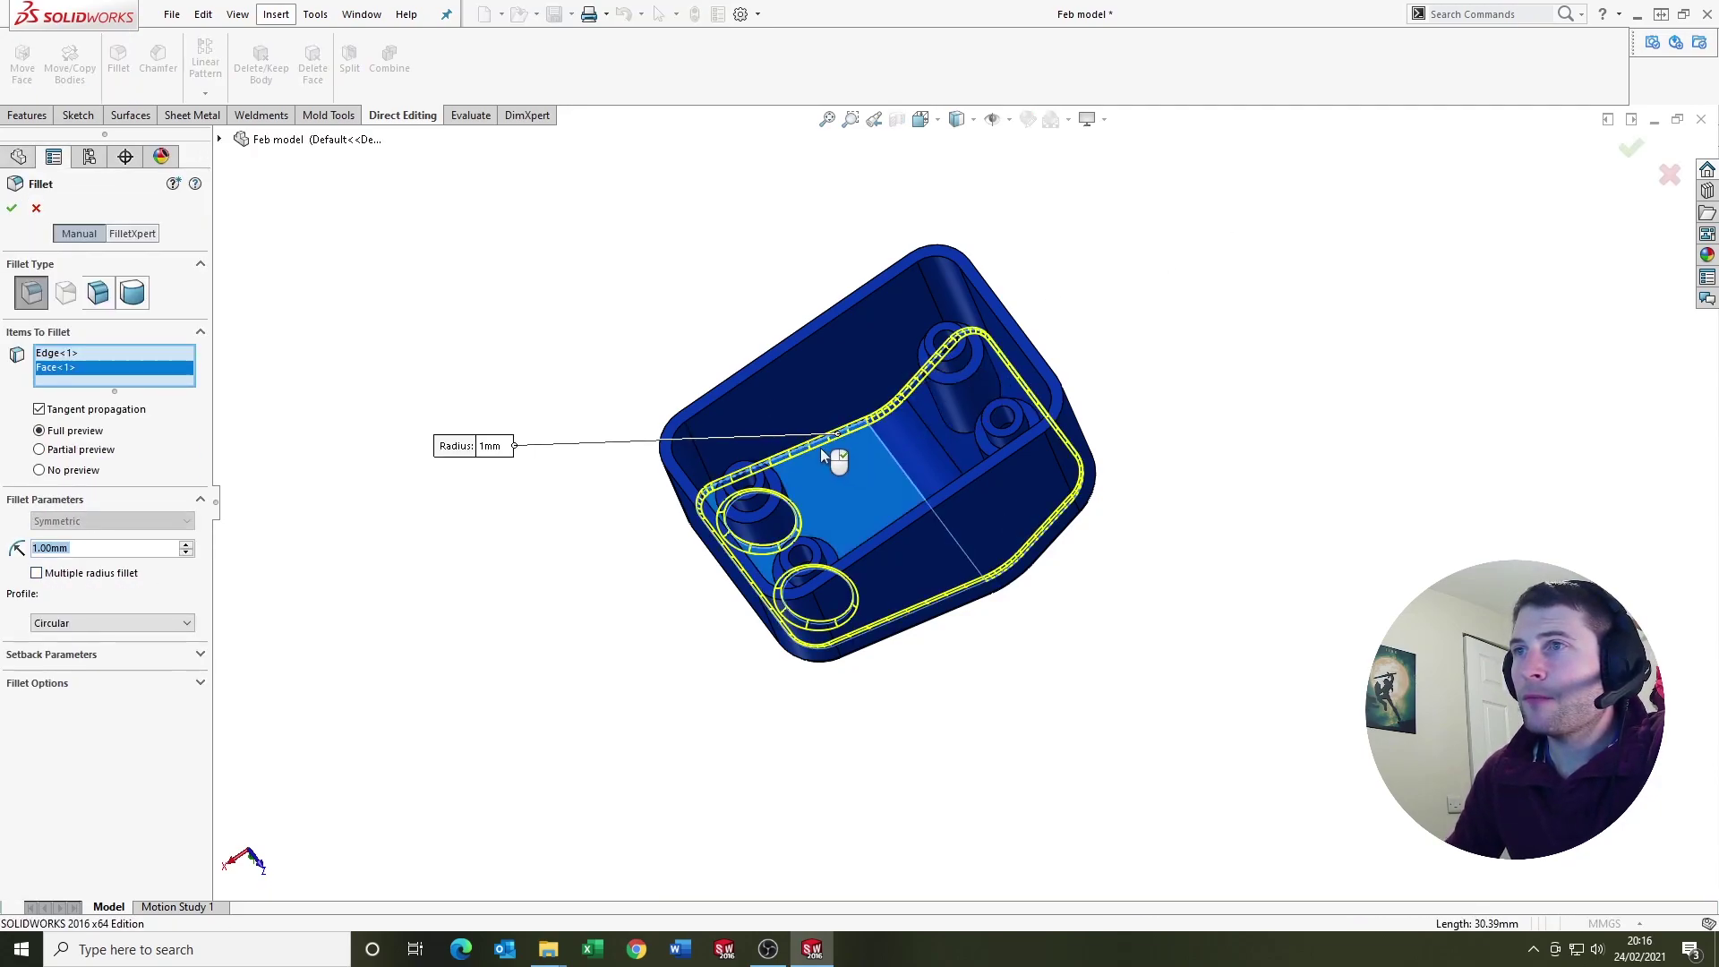
pyautogui.click(818, 444)
pyautogui.scroll(-5, 824, 448)
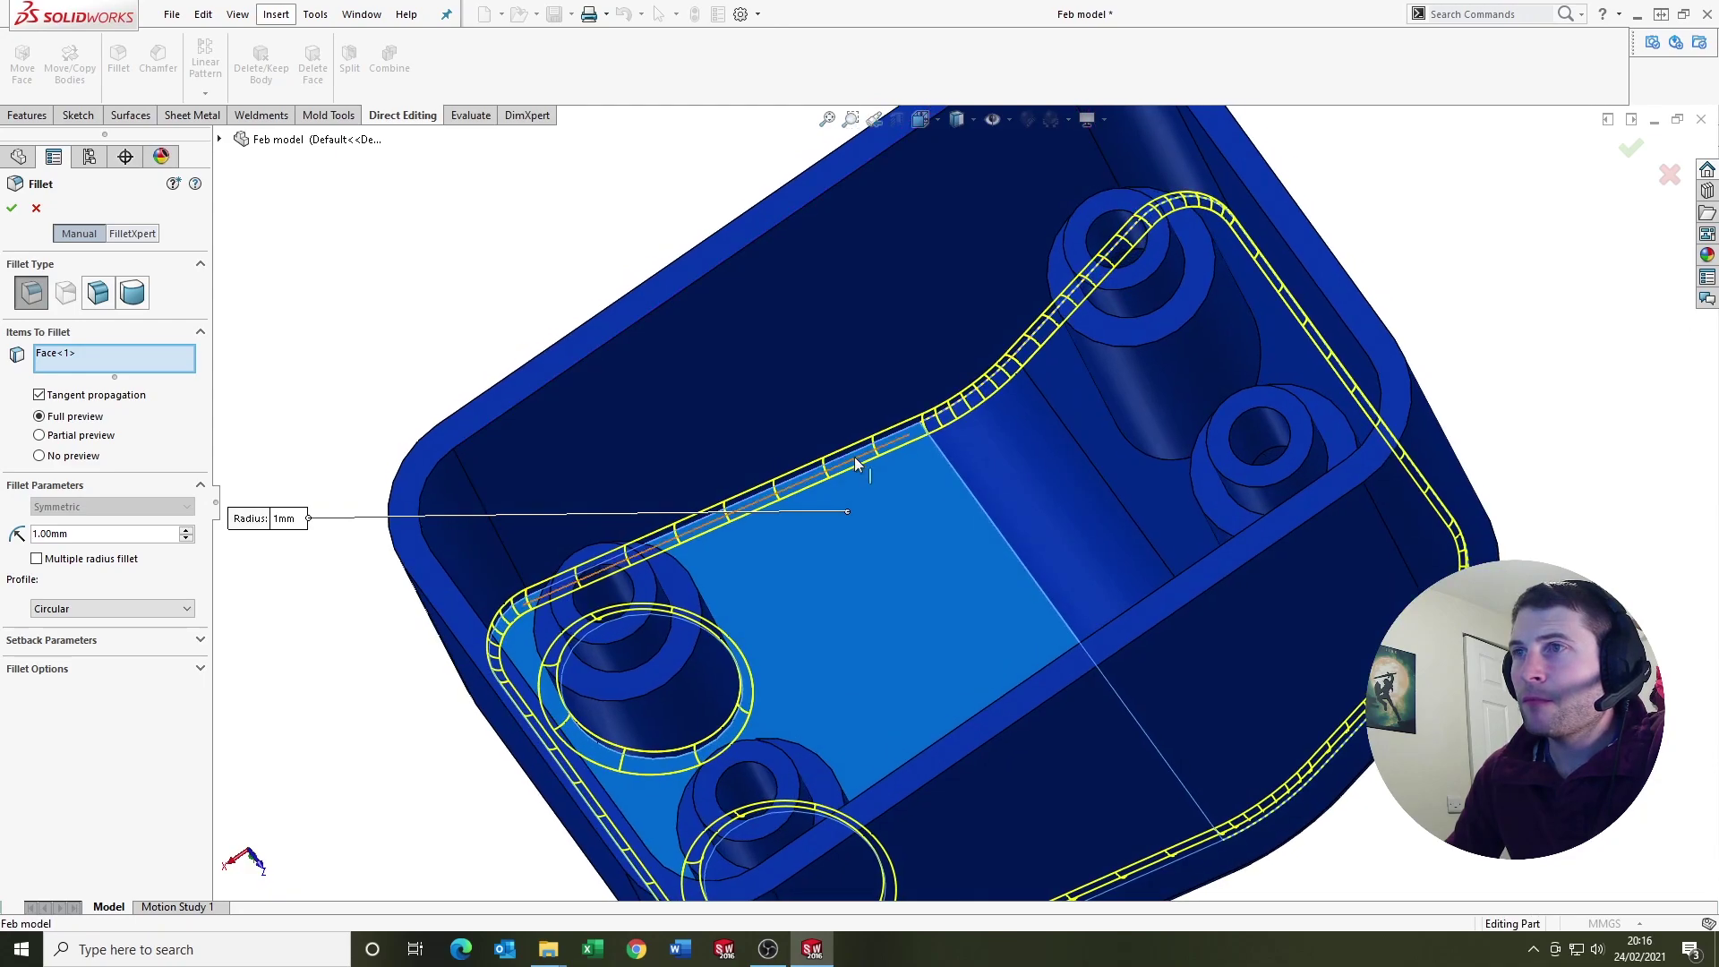
pyautogui.click(853, 461)
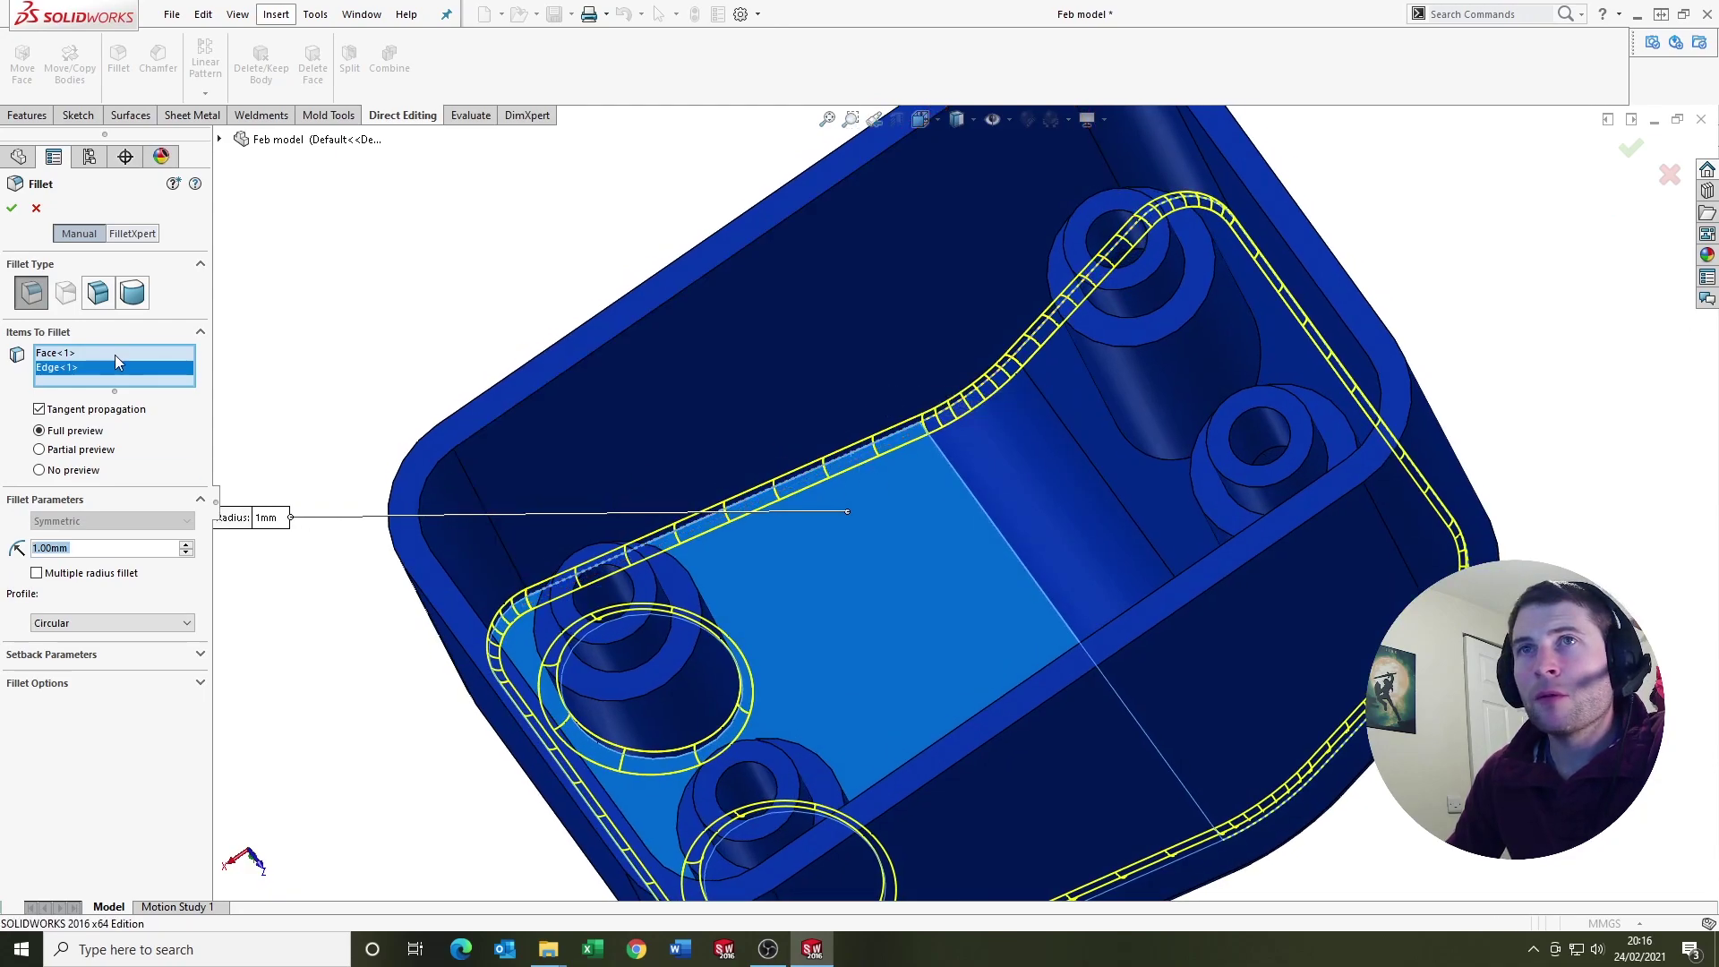
pyautogui.rightClick(114, 354)
pyautogui.click(150, 368)
pyautogui.click(806, 573)
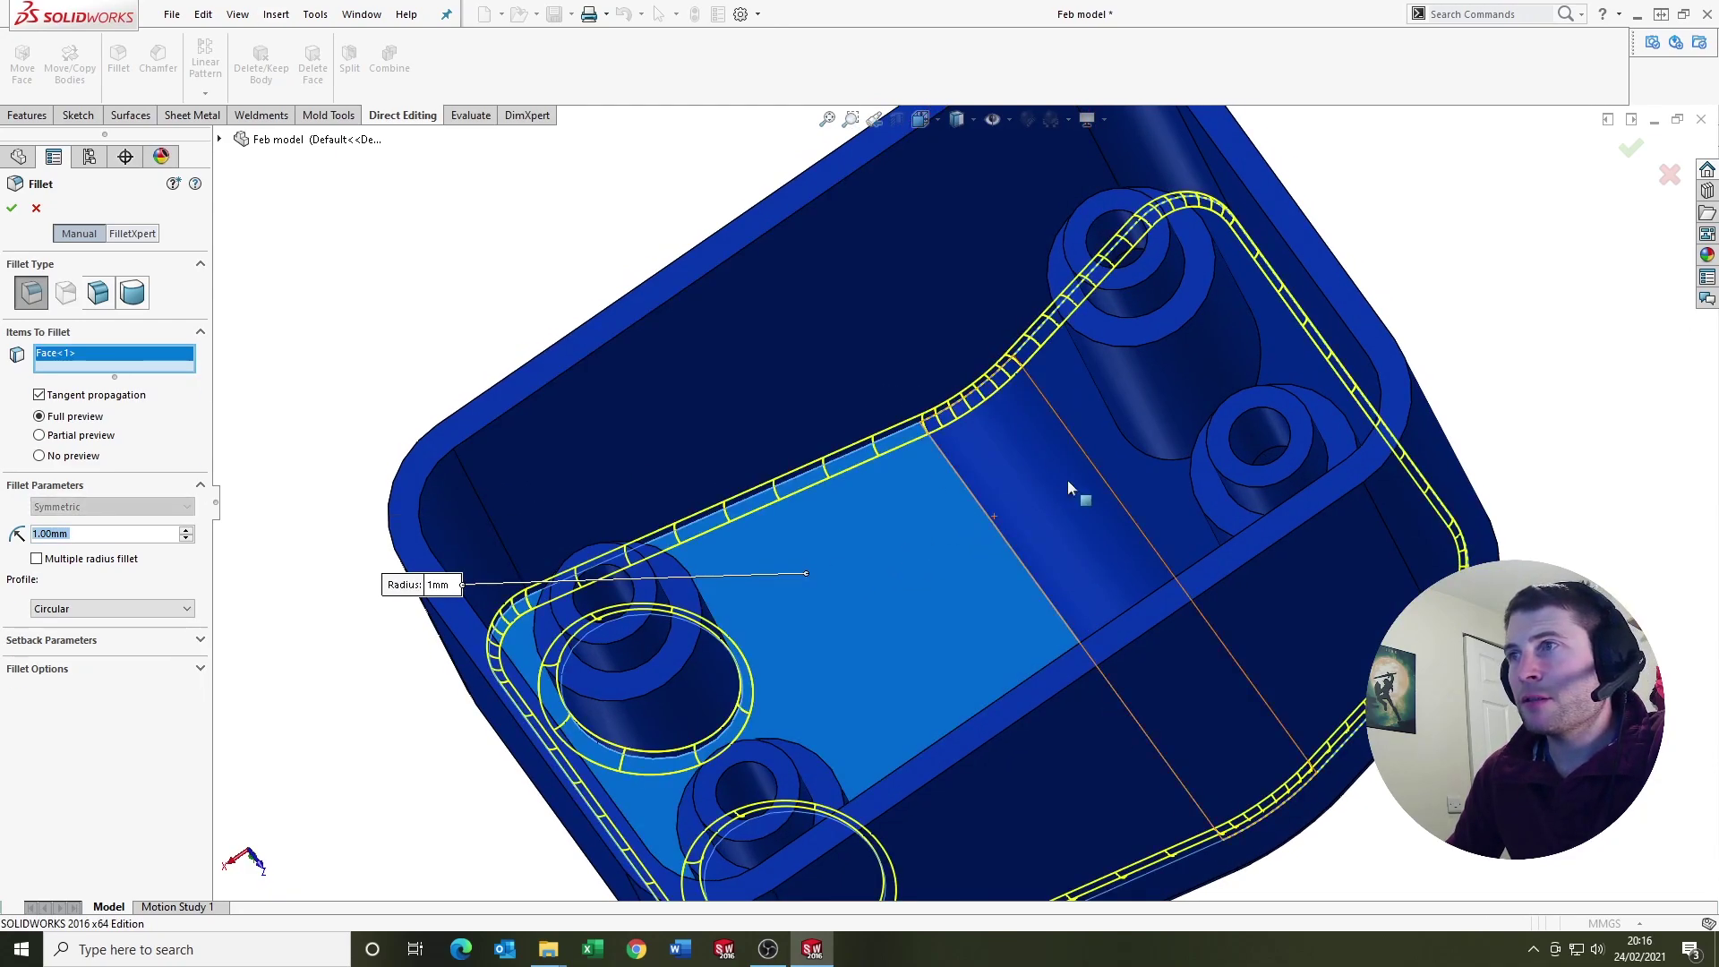
pyautogui.click(1091, 424)
pyautogui.moveTo(942, 391); pyautogui.dragTo(938, 461, button='middle')
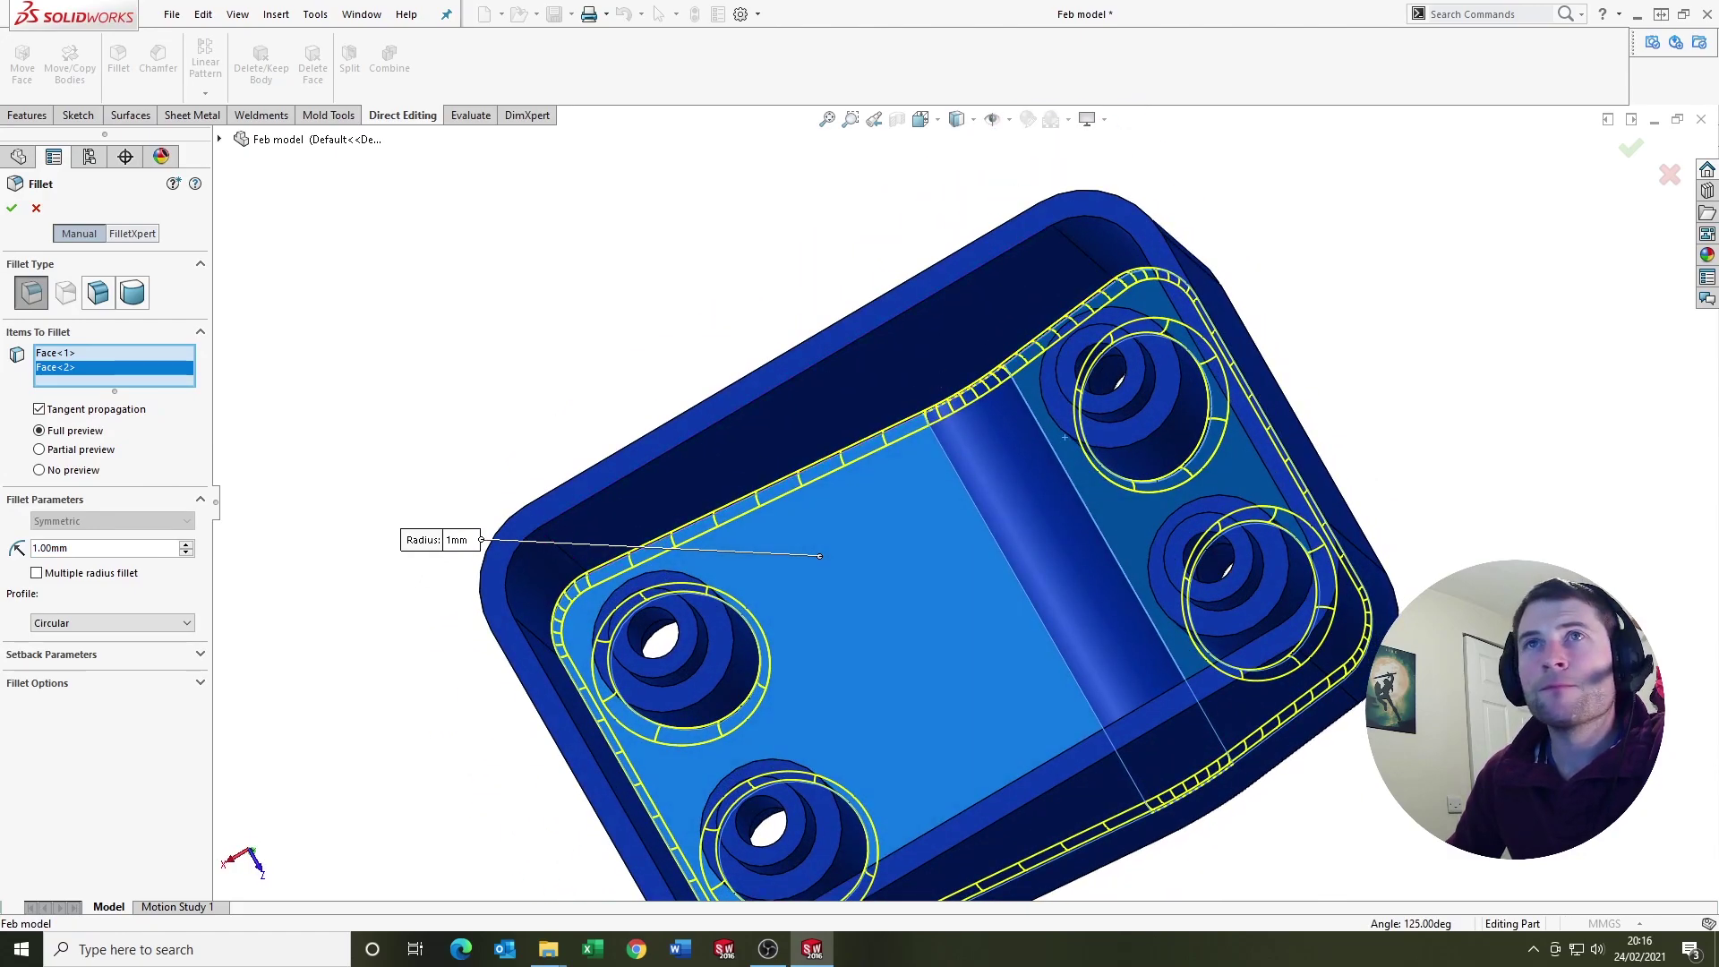
pyautogui.click(14, 213)
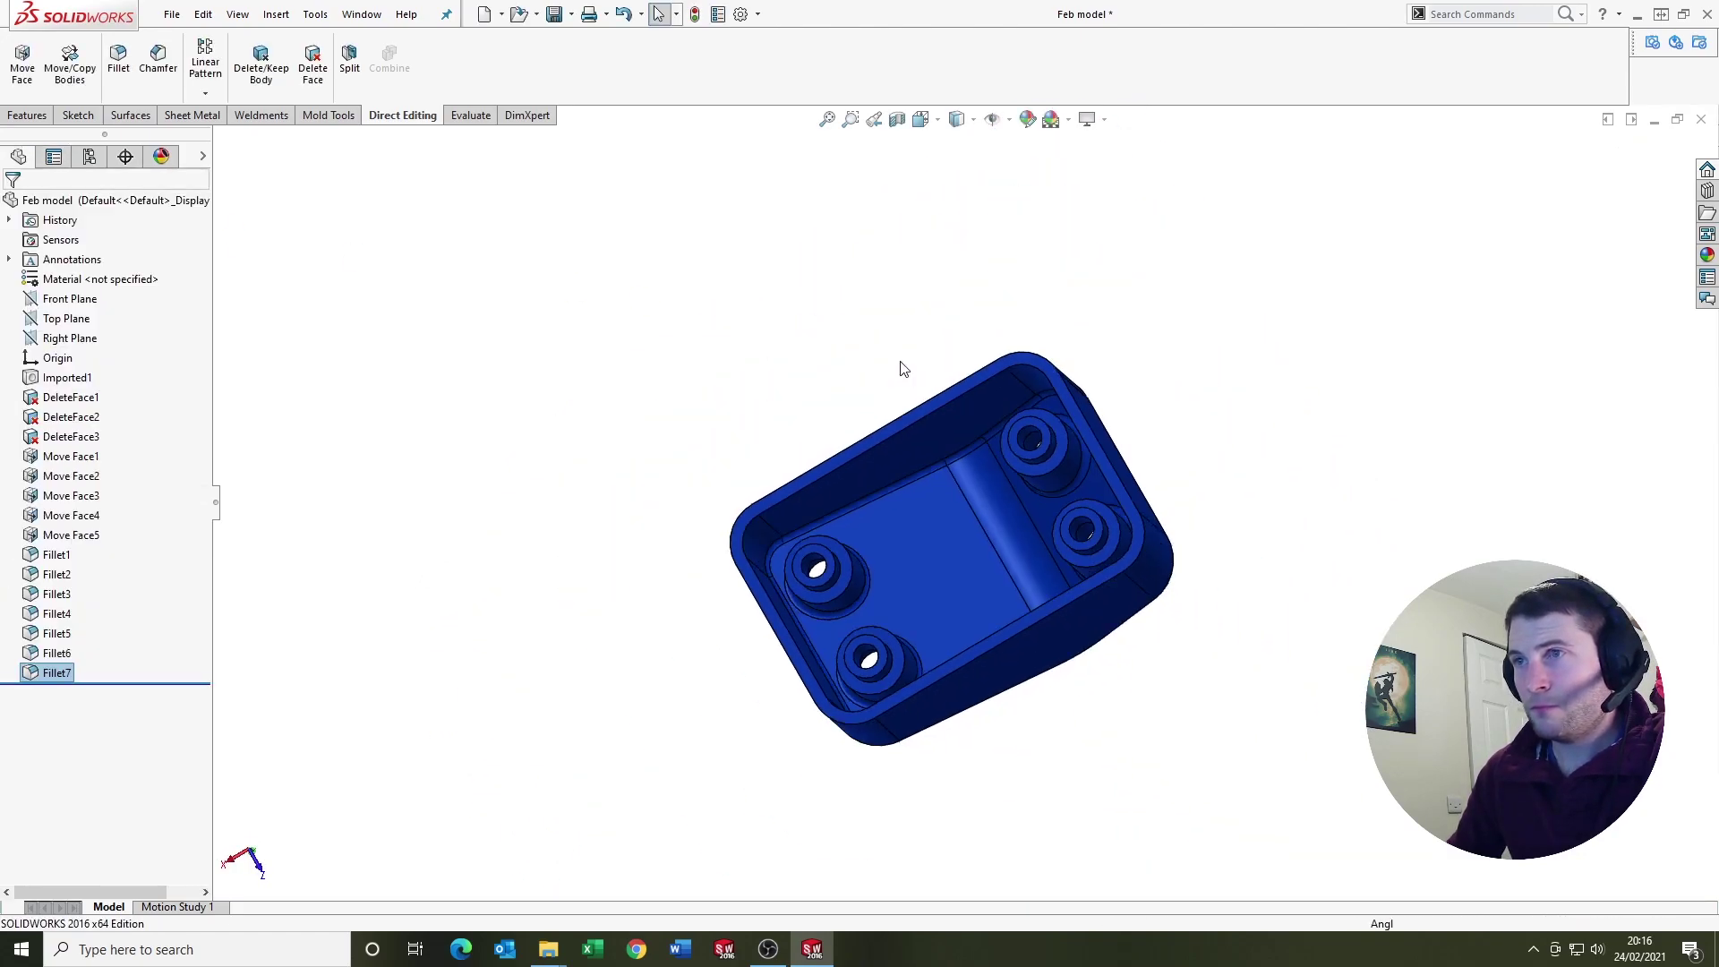
pyautogui.moveTo(901, 364); pyautogui.dragTo(976, 644, button='middle')
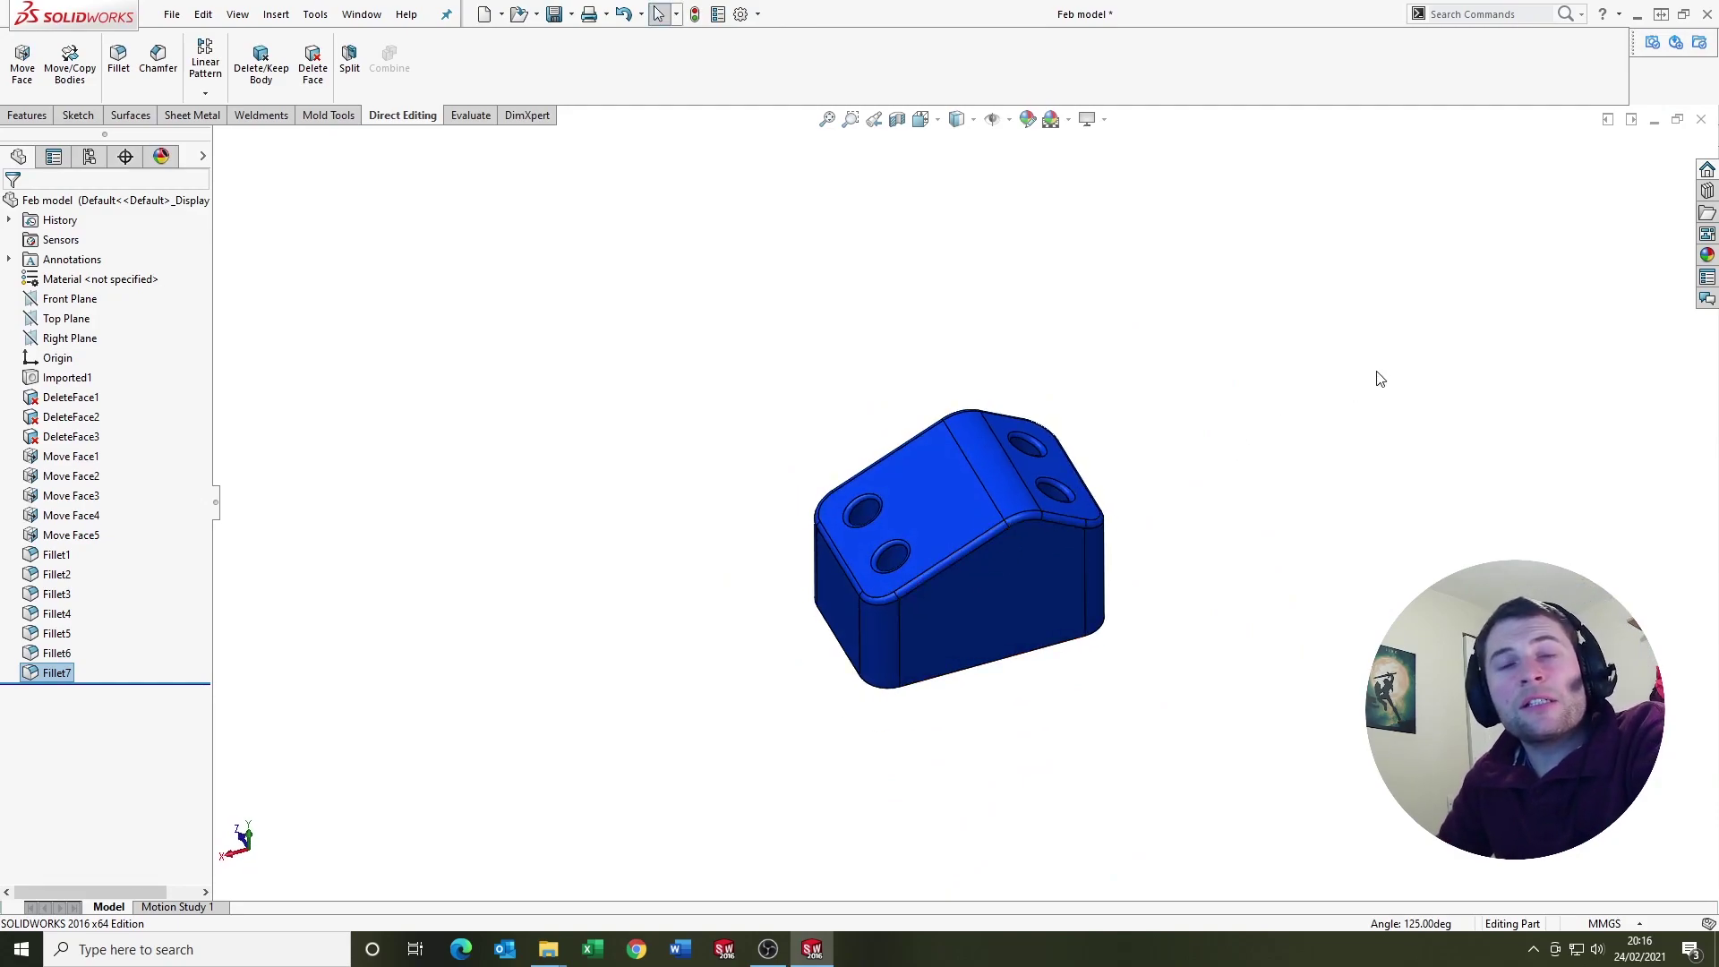